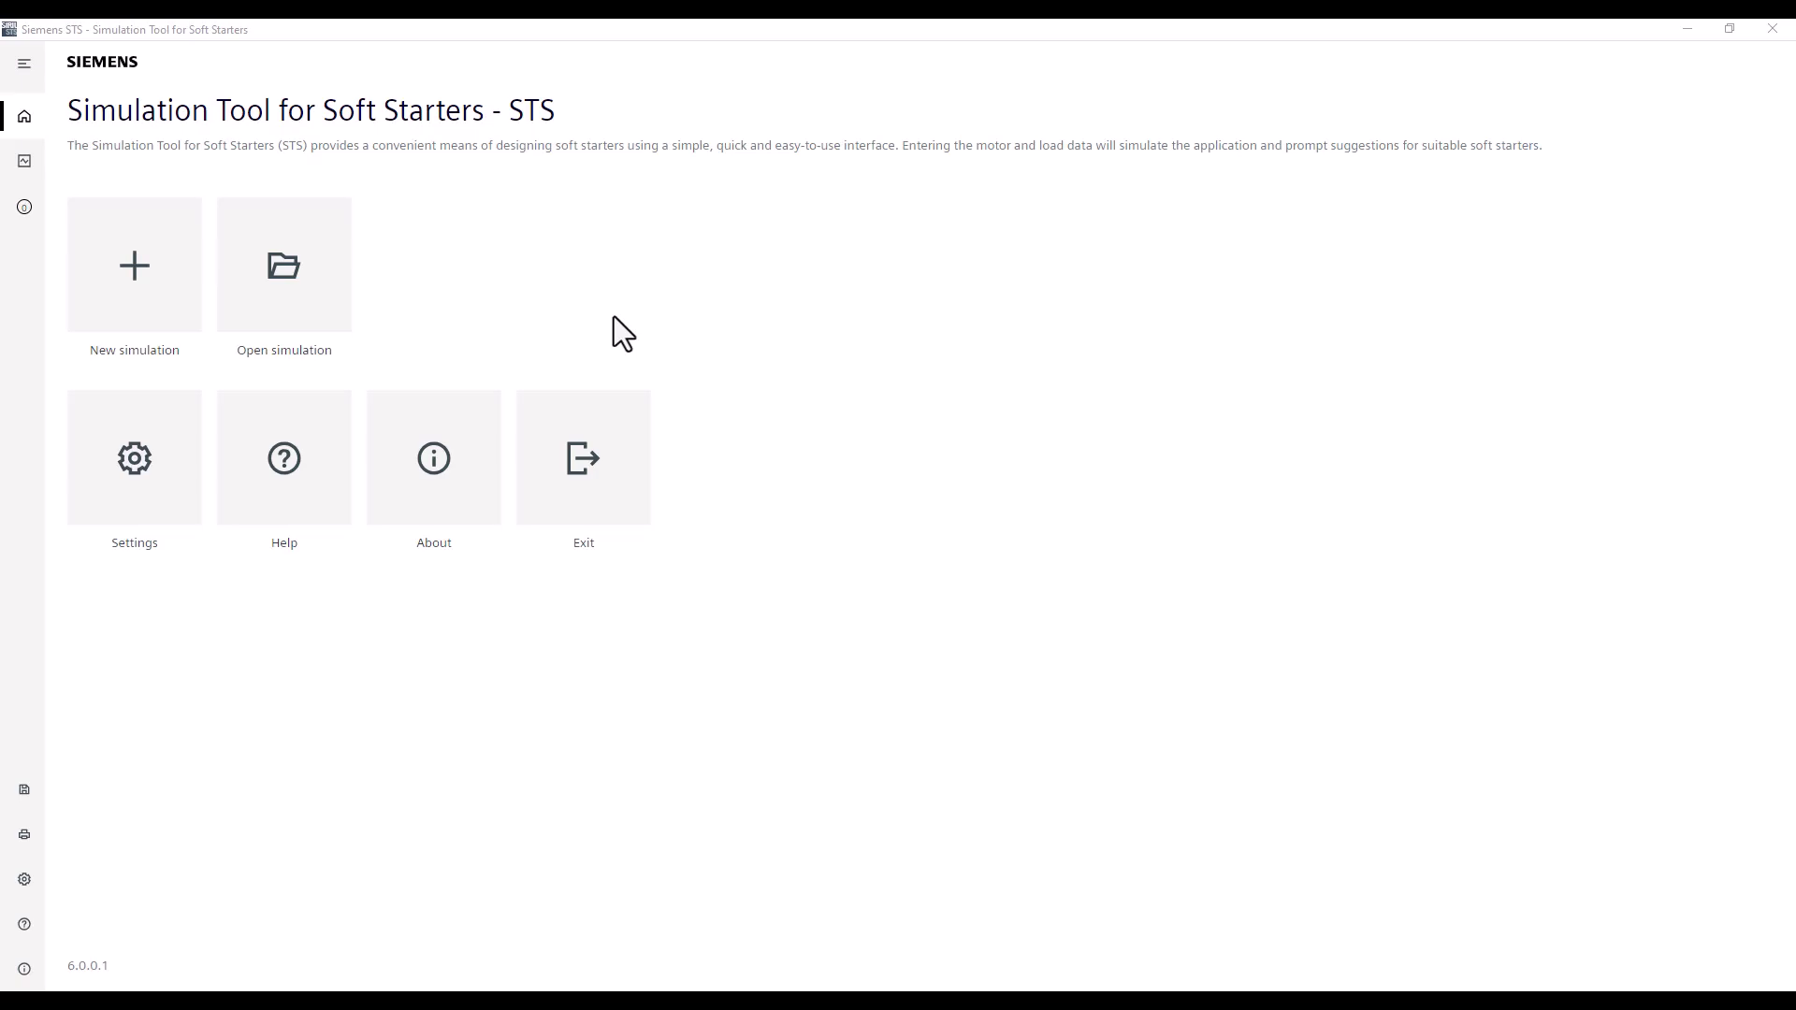
Step: Start a new simulation and set the motor's rated power to 90 kW
click(175, 296)
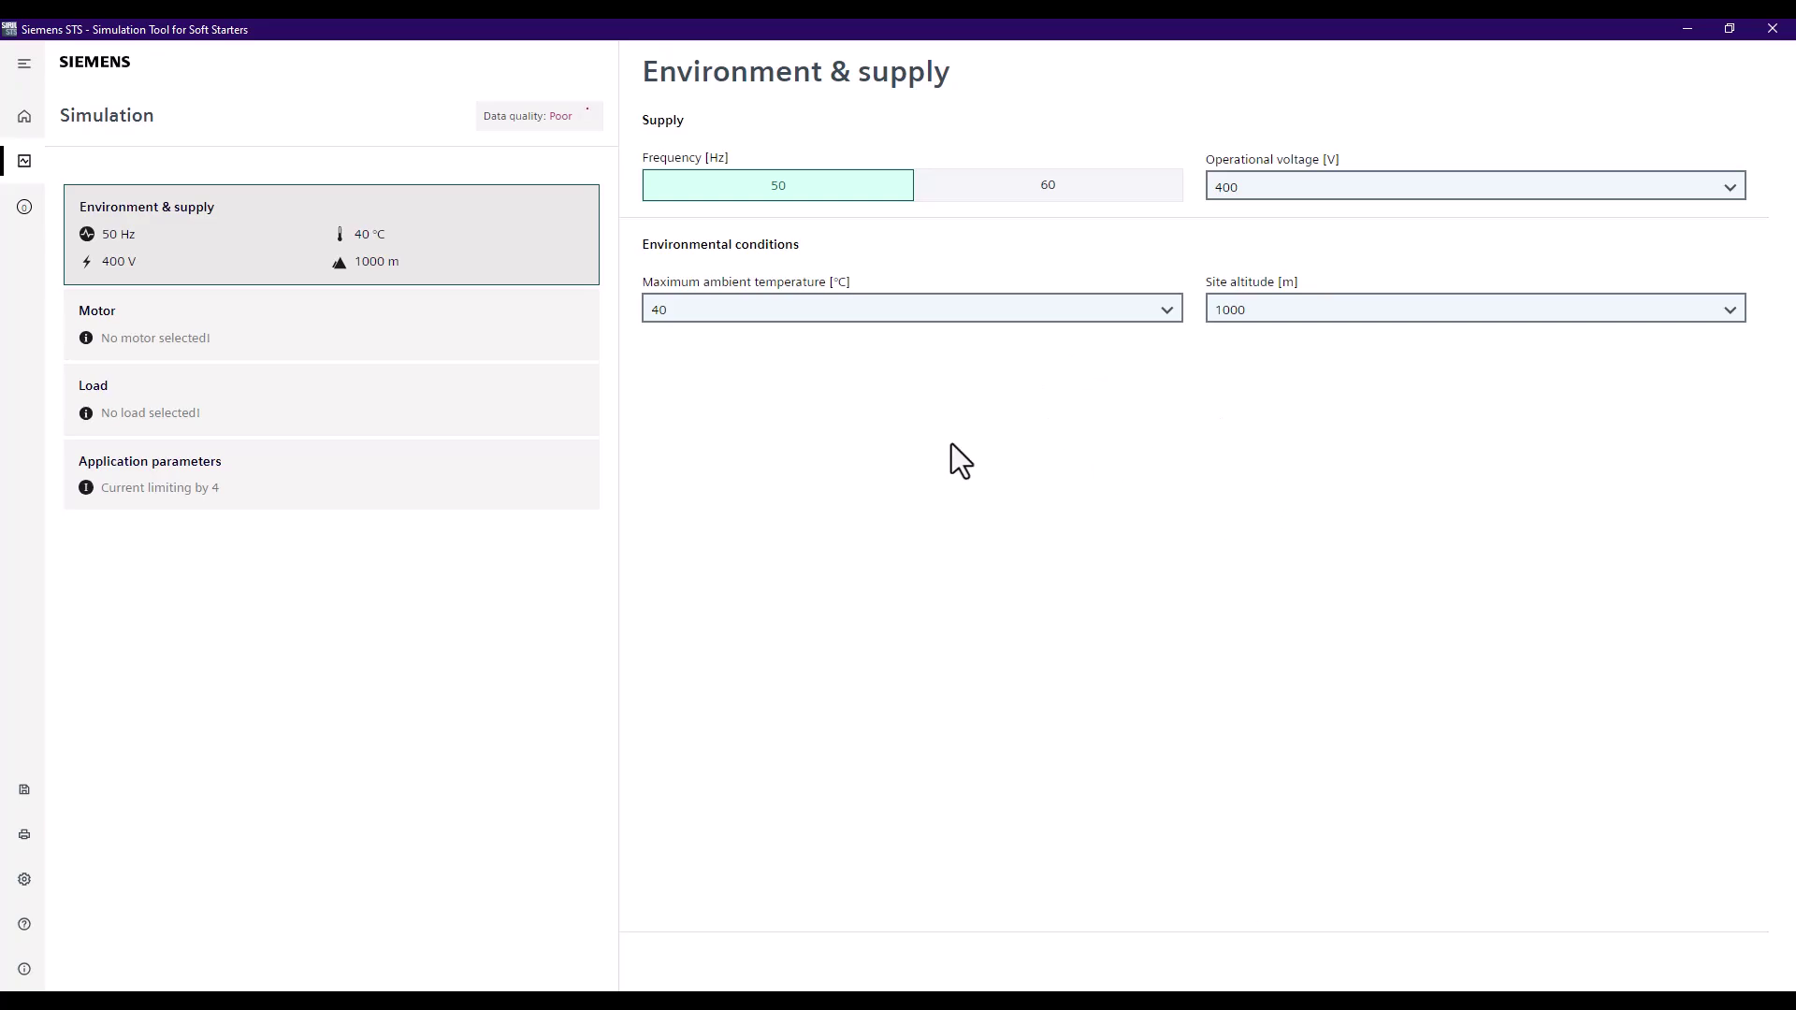
click(385, 339)
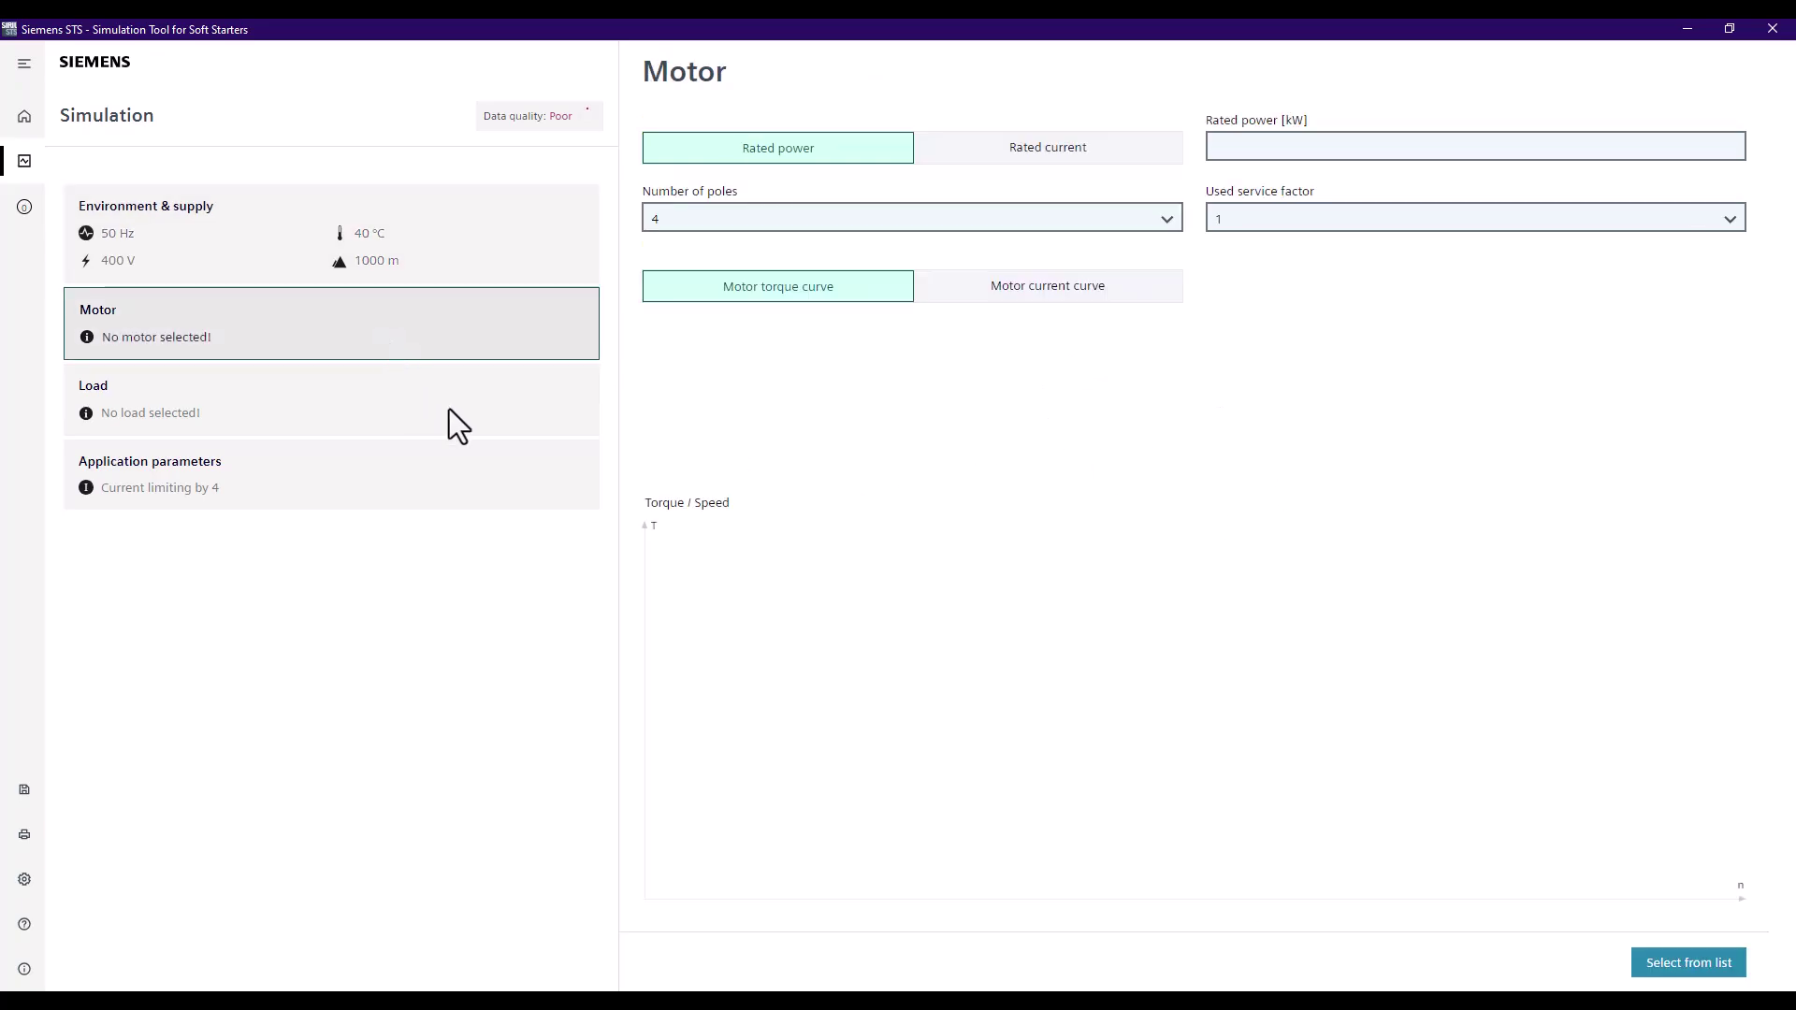
click(1227, 152)
text(90)
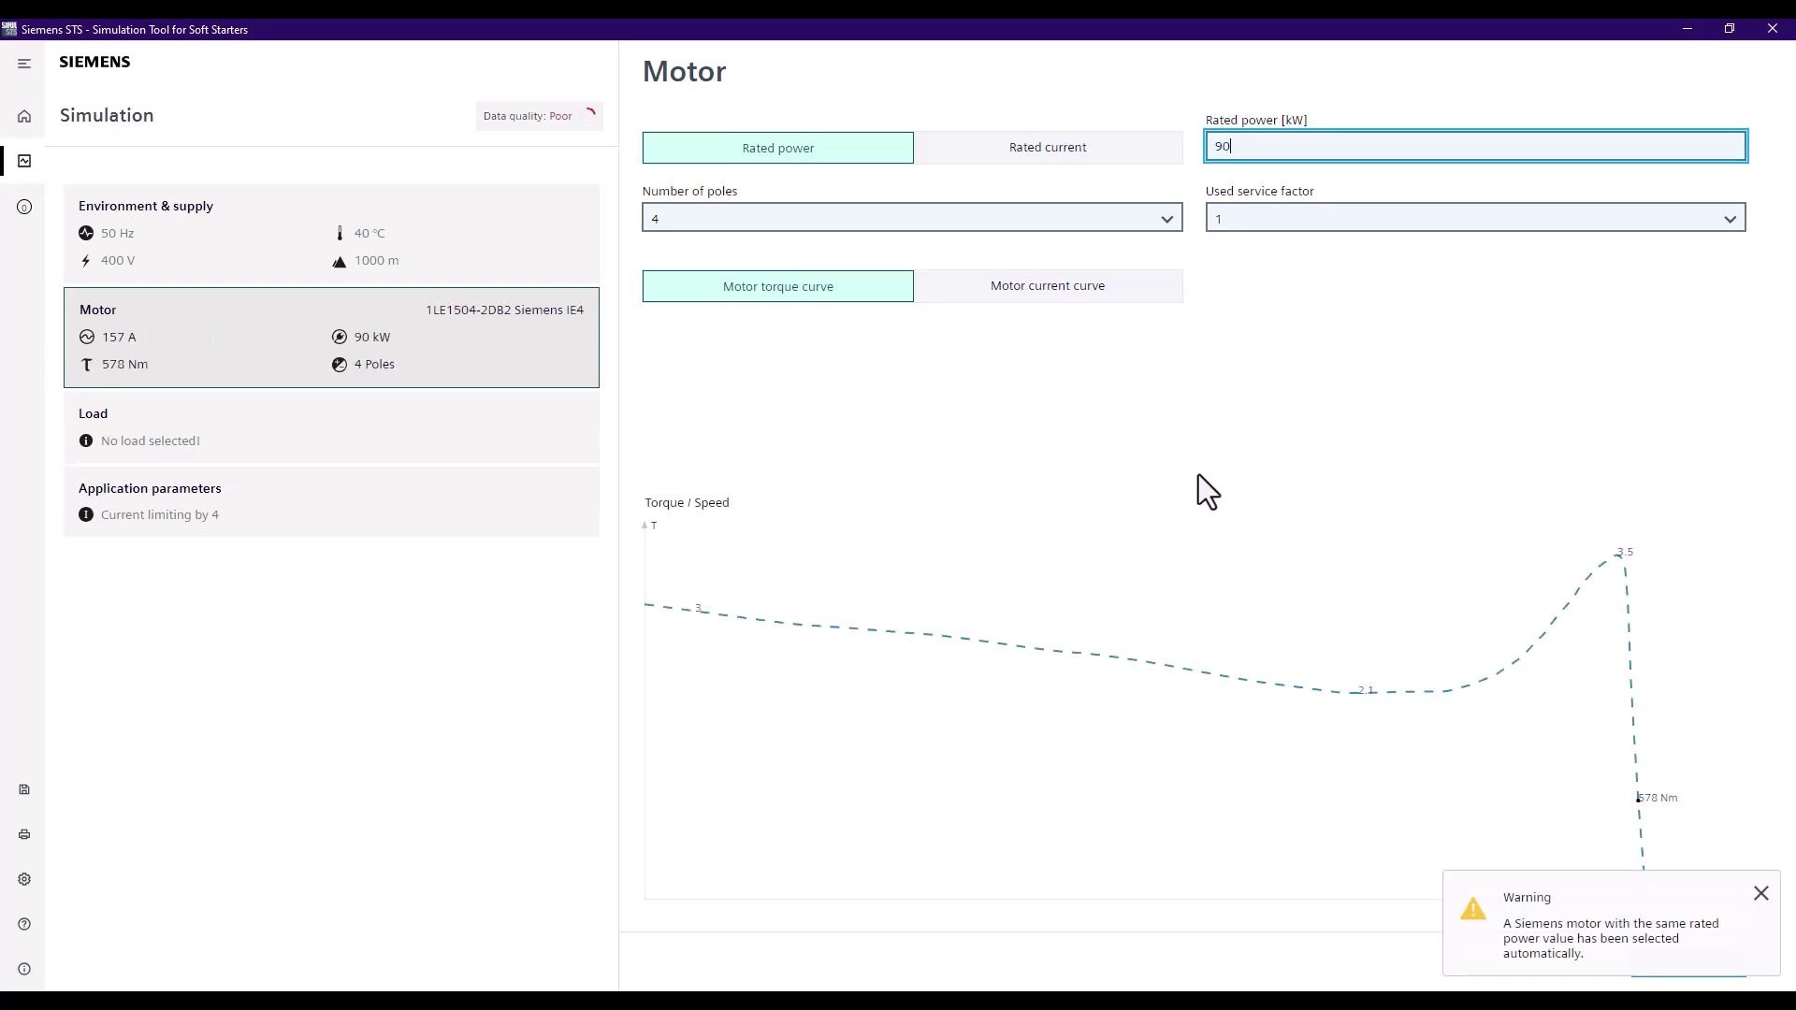
click(1760, 894)
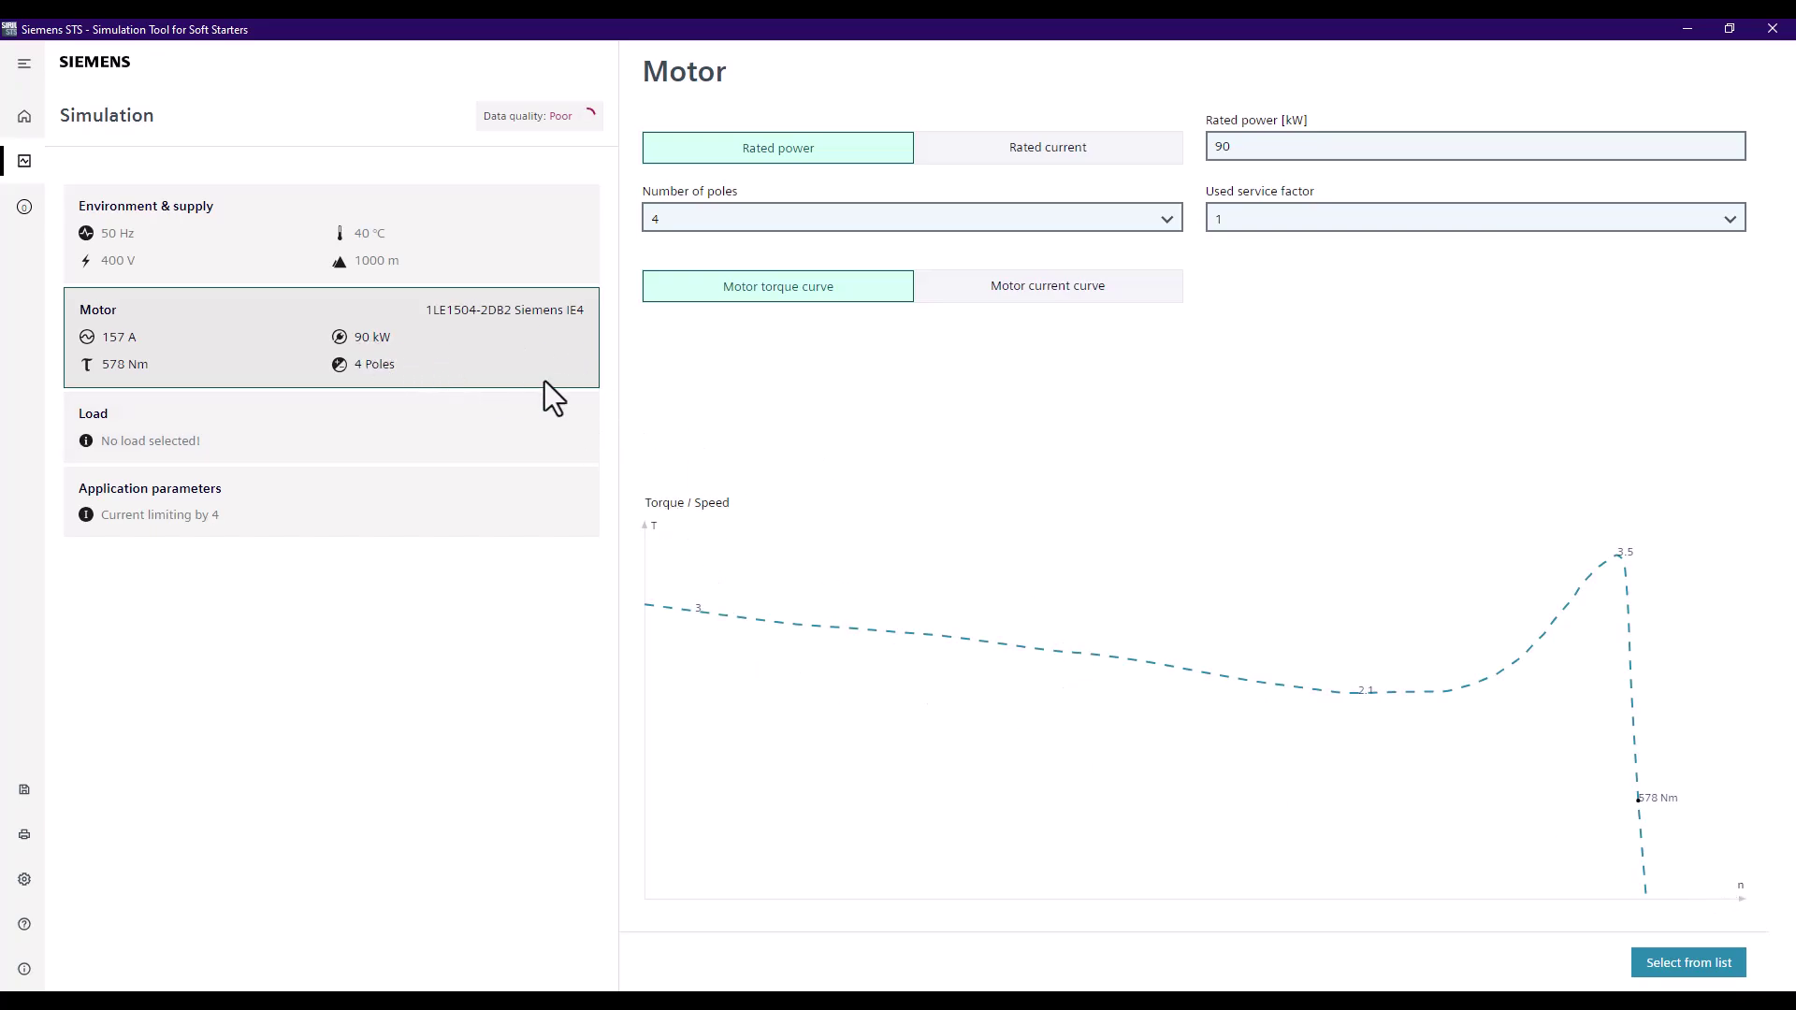
Step: Pick the 90 kW IE3 motor 1LE1503-2DB2 in the Siemens motor list, keeping 4 poles
click(1684, 963)
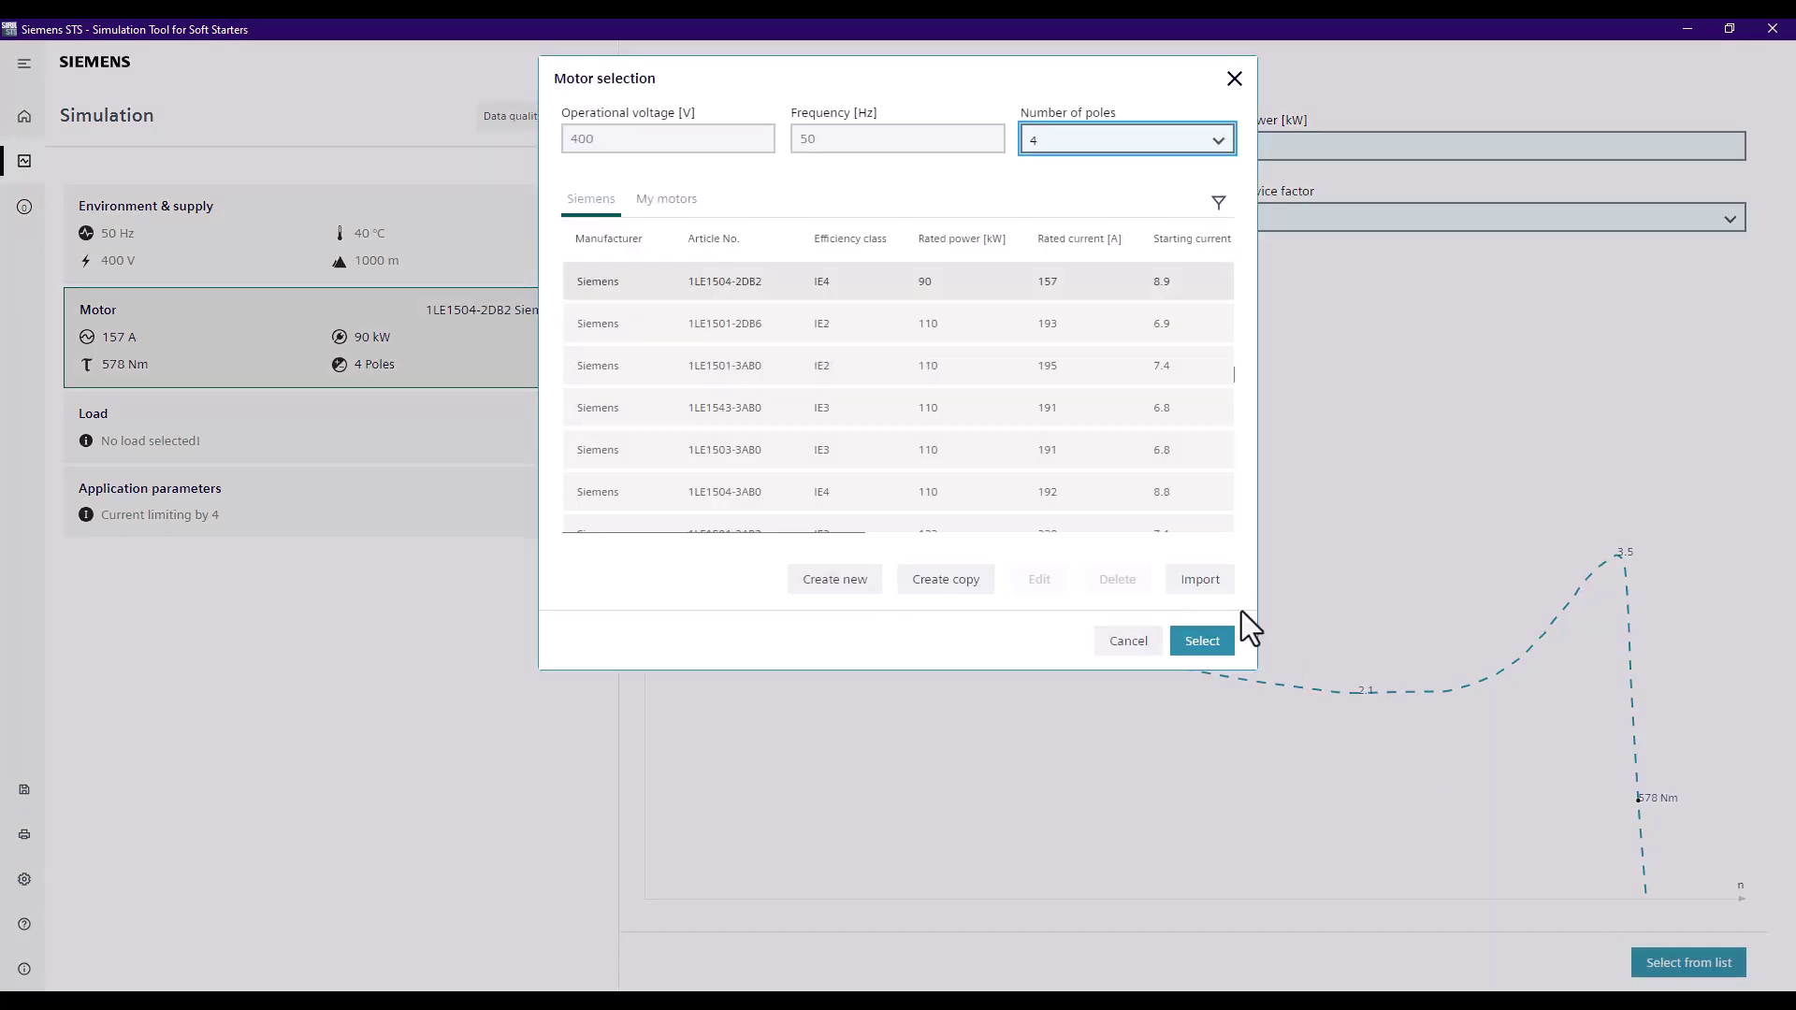
scroll(967, 353, up, 1)
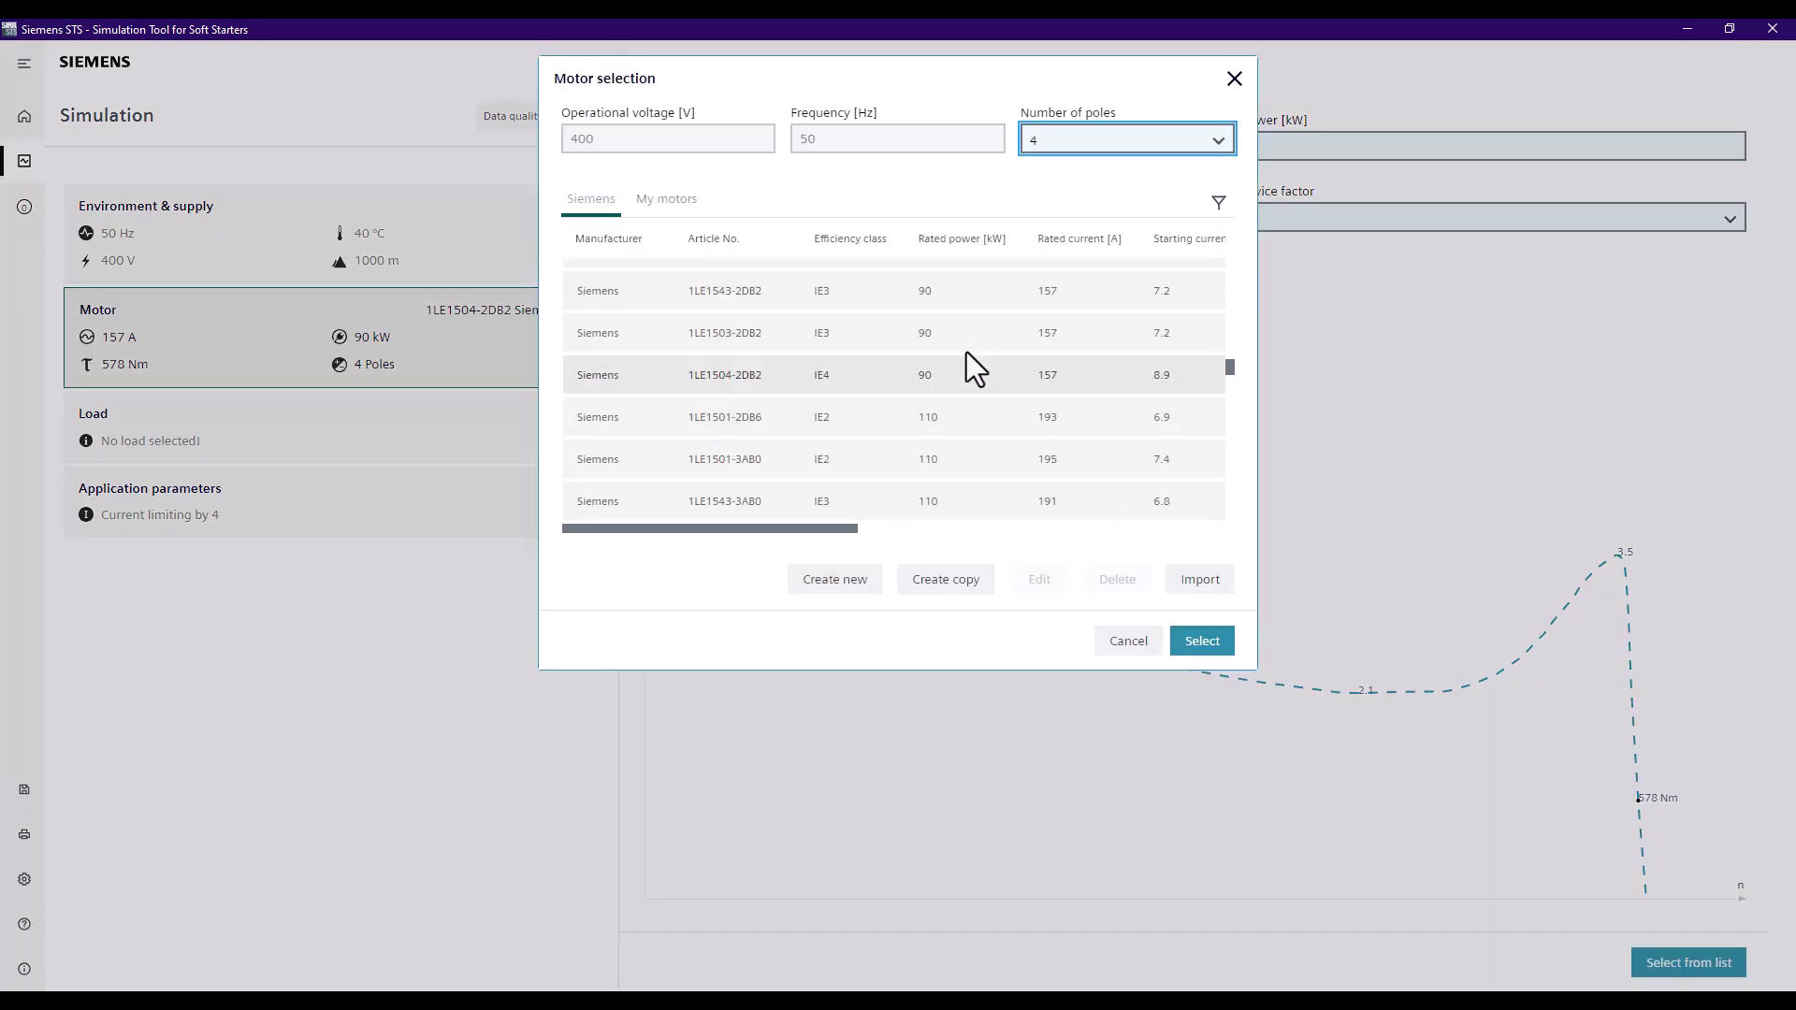
click(834, 346)
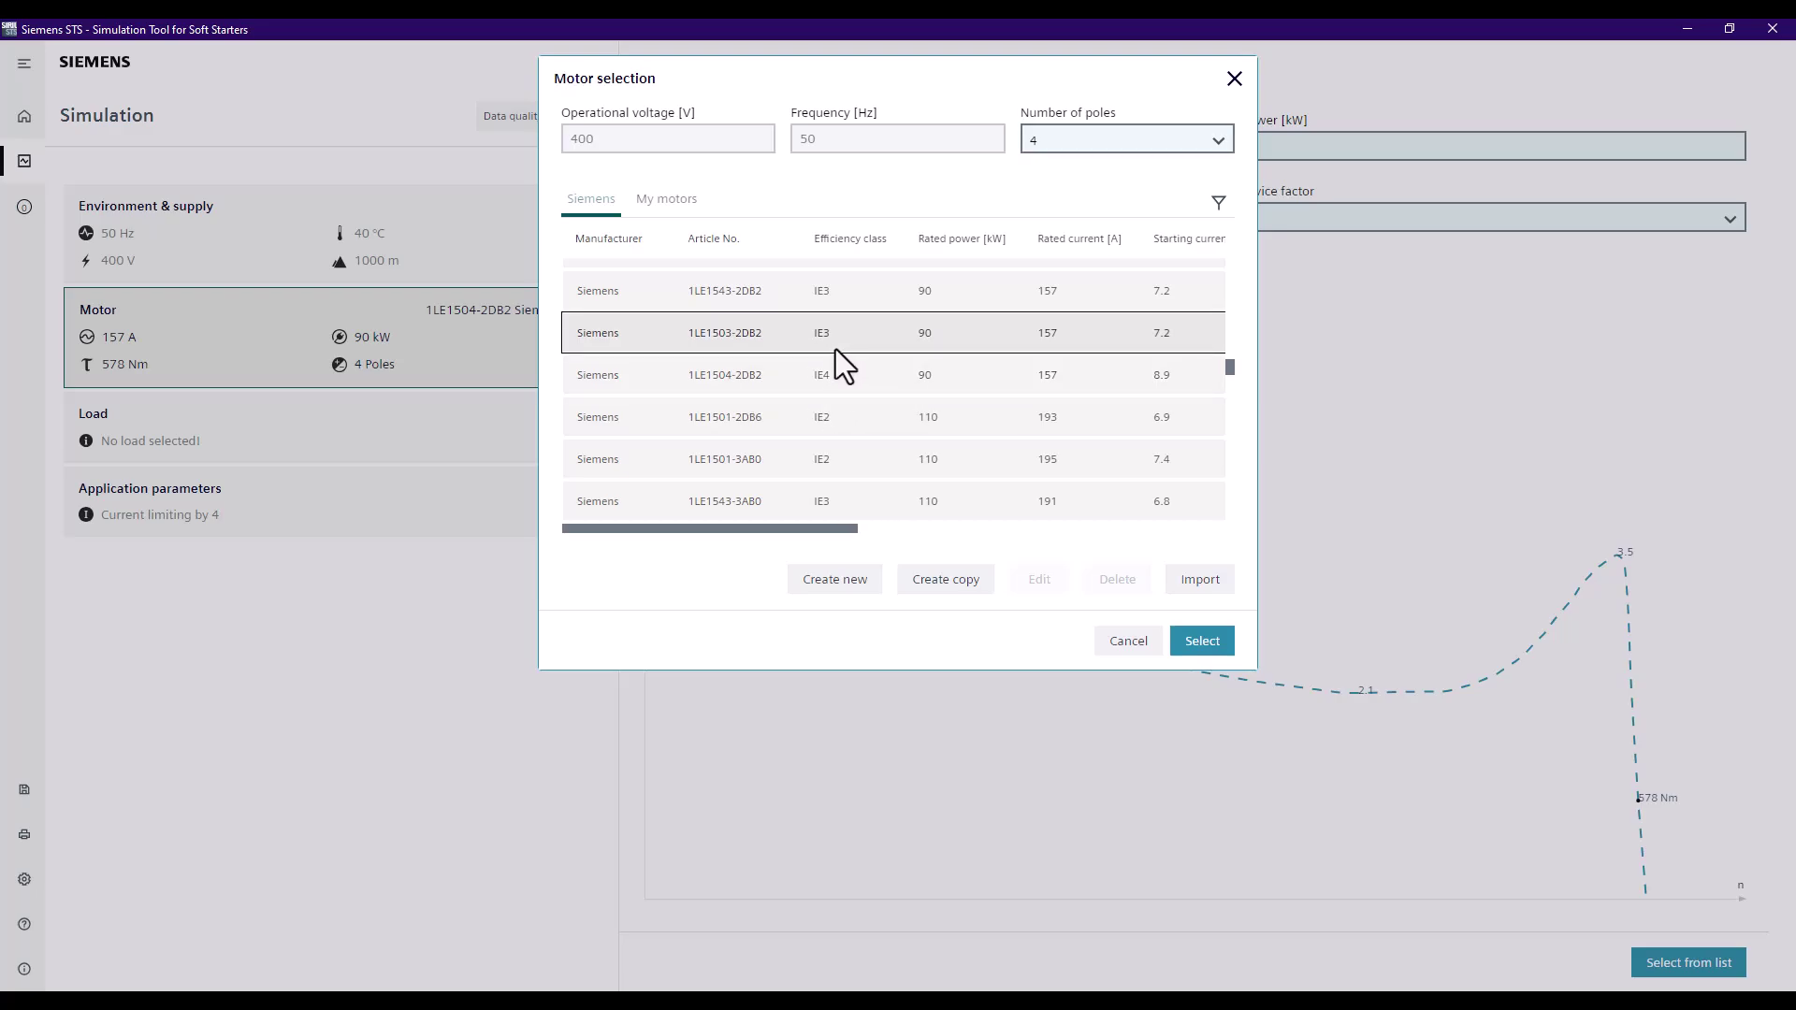
click(1130, 136)
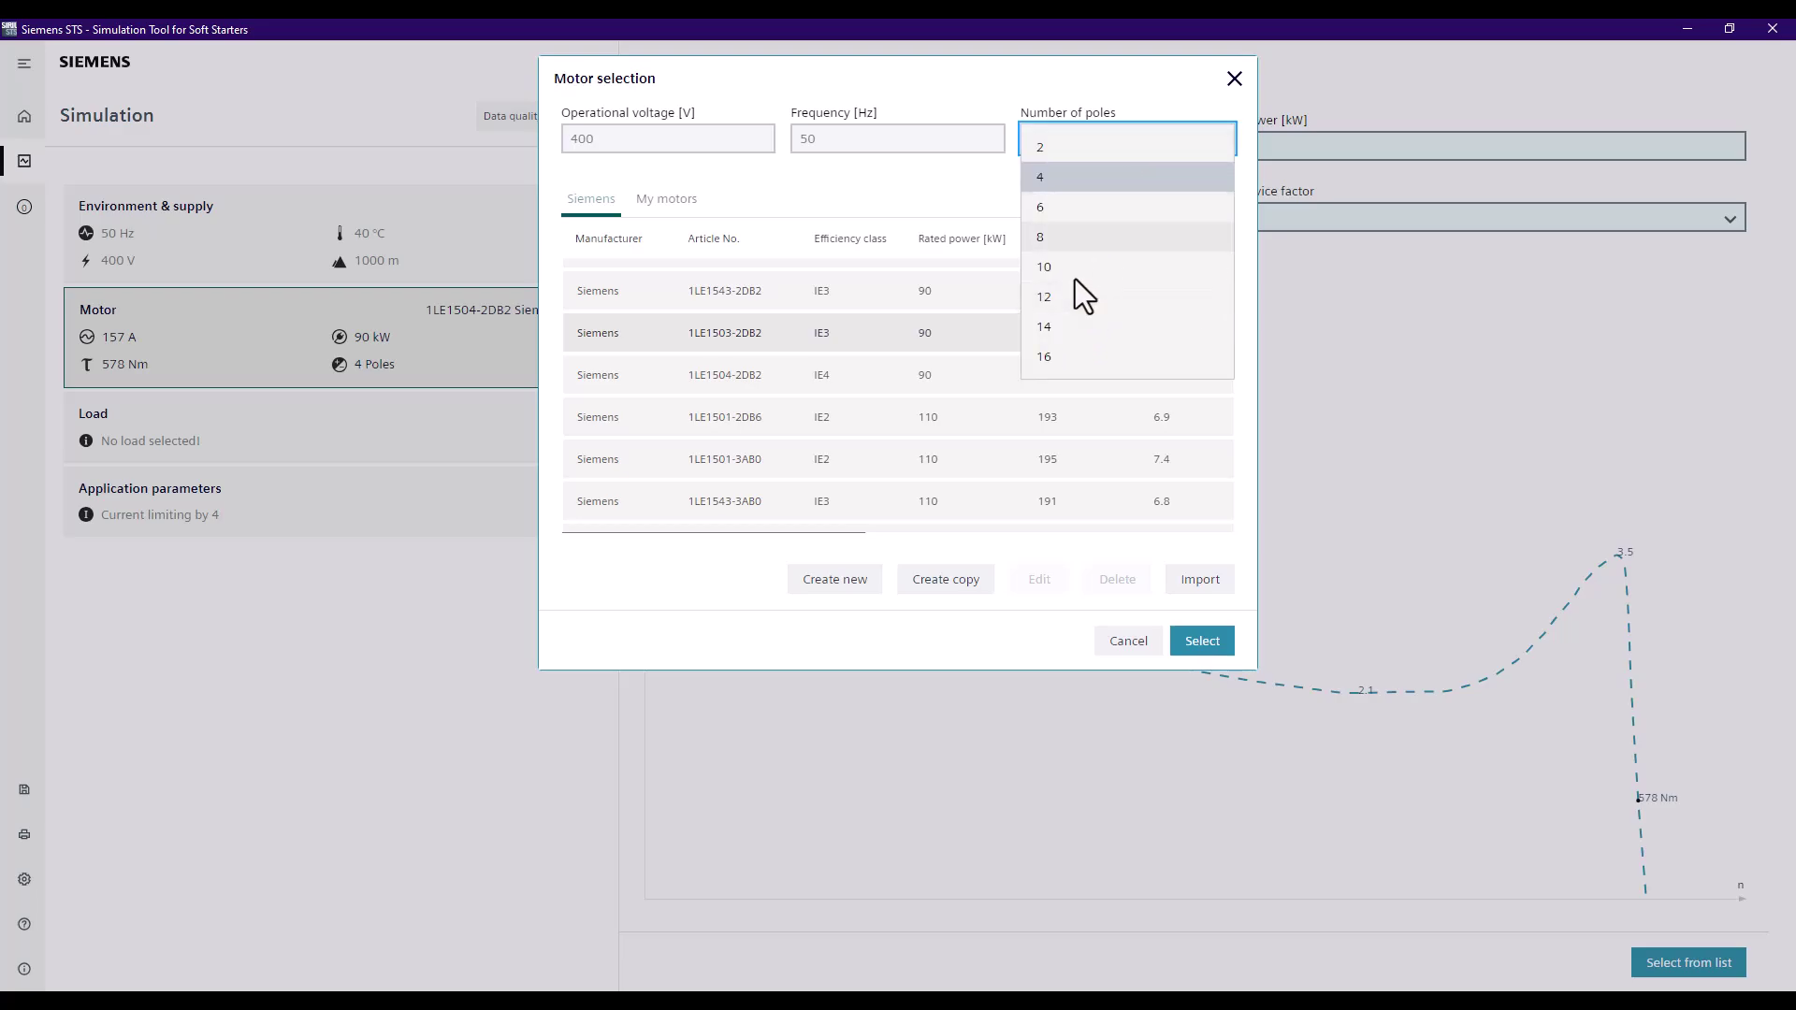
click(974, 196)
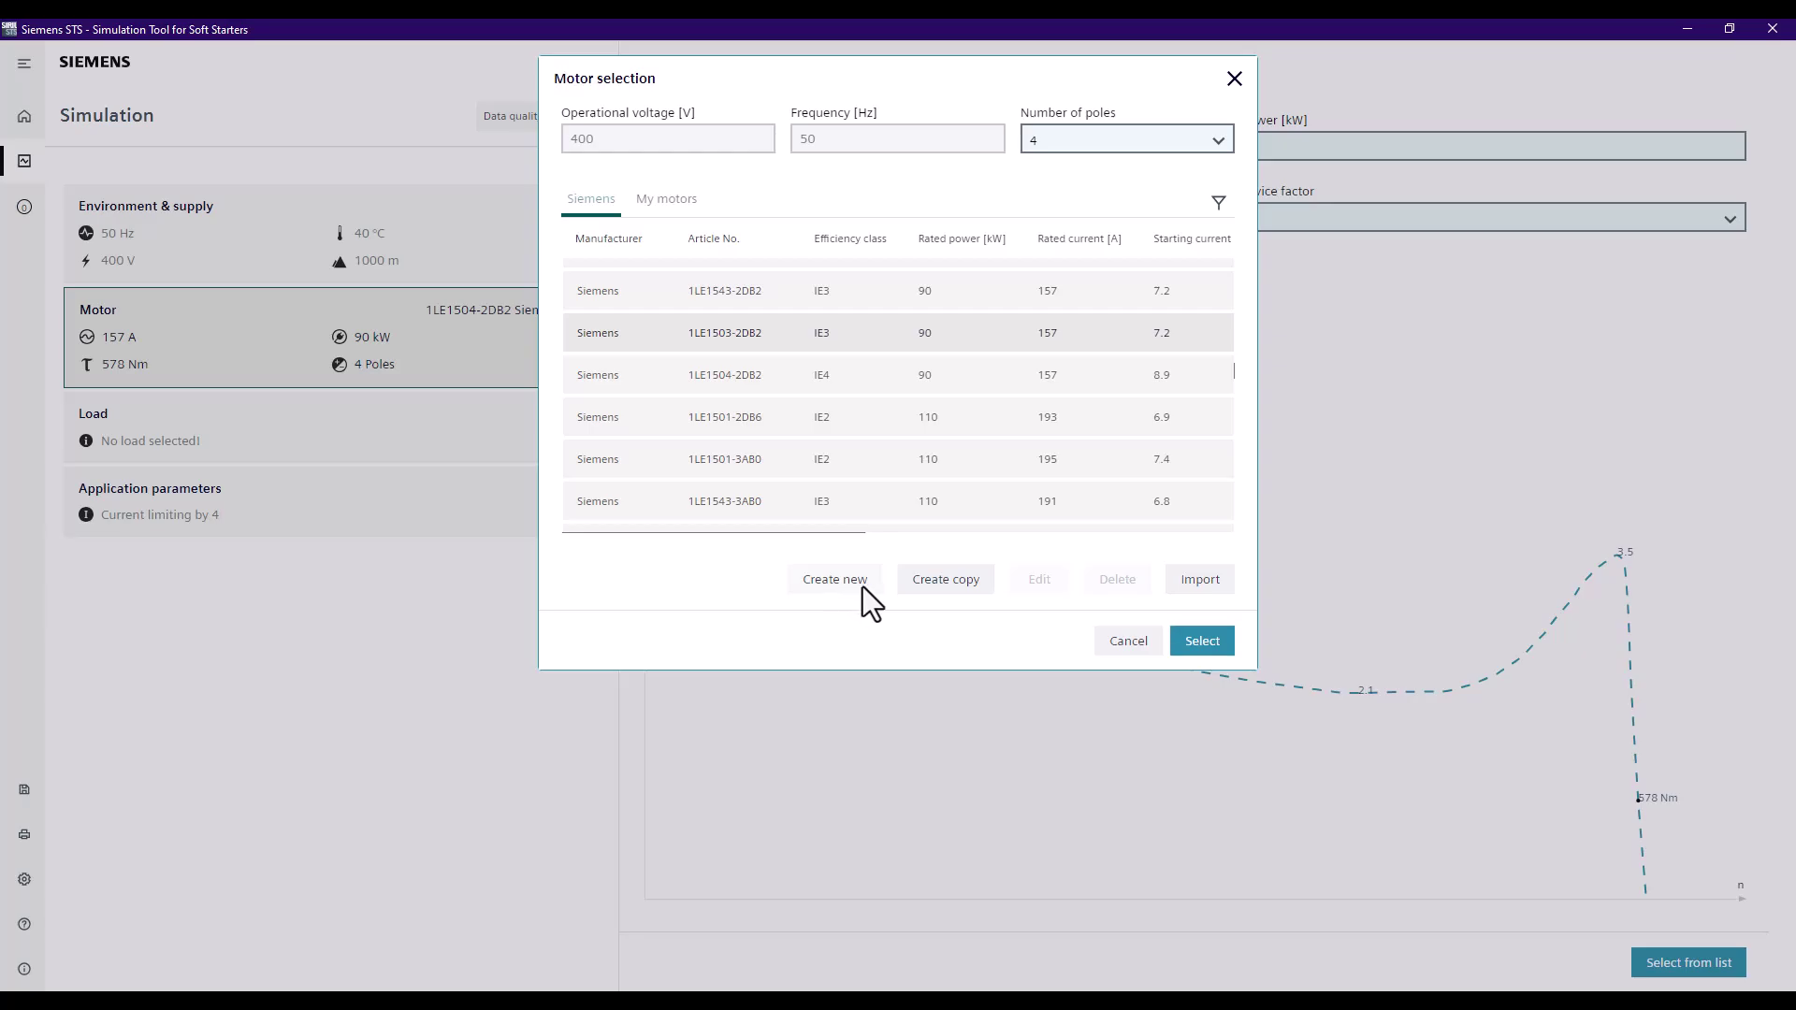
click(834, 580)
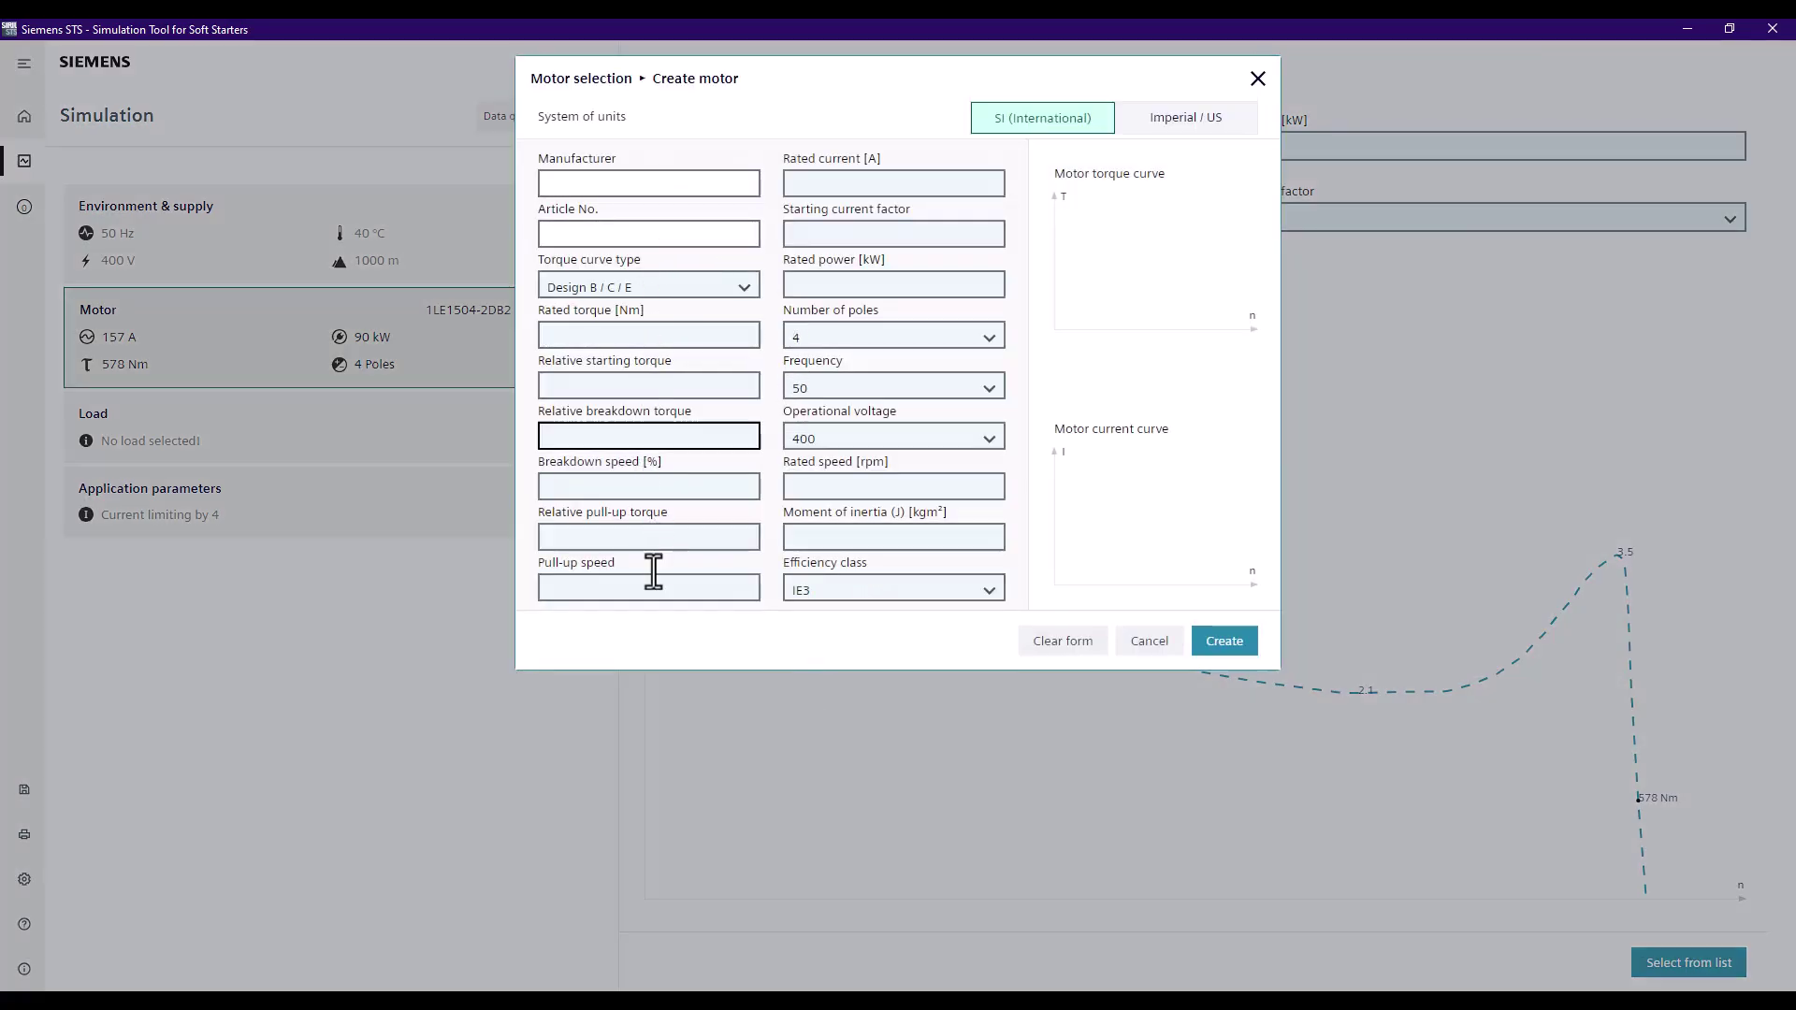
click(726, 299)
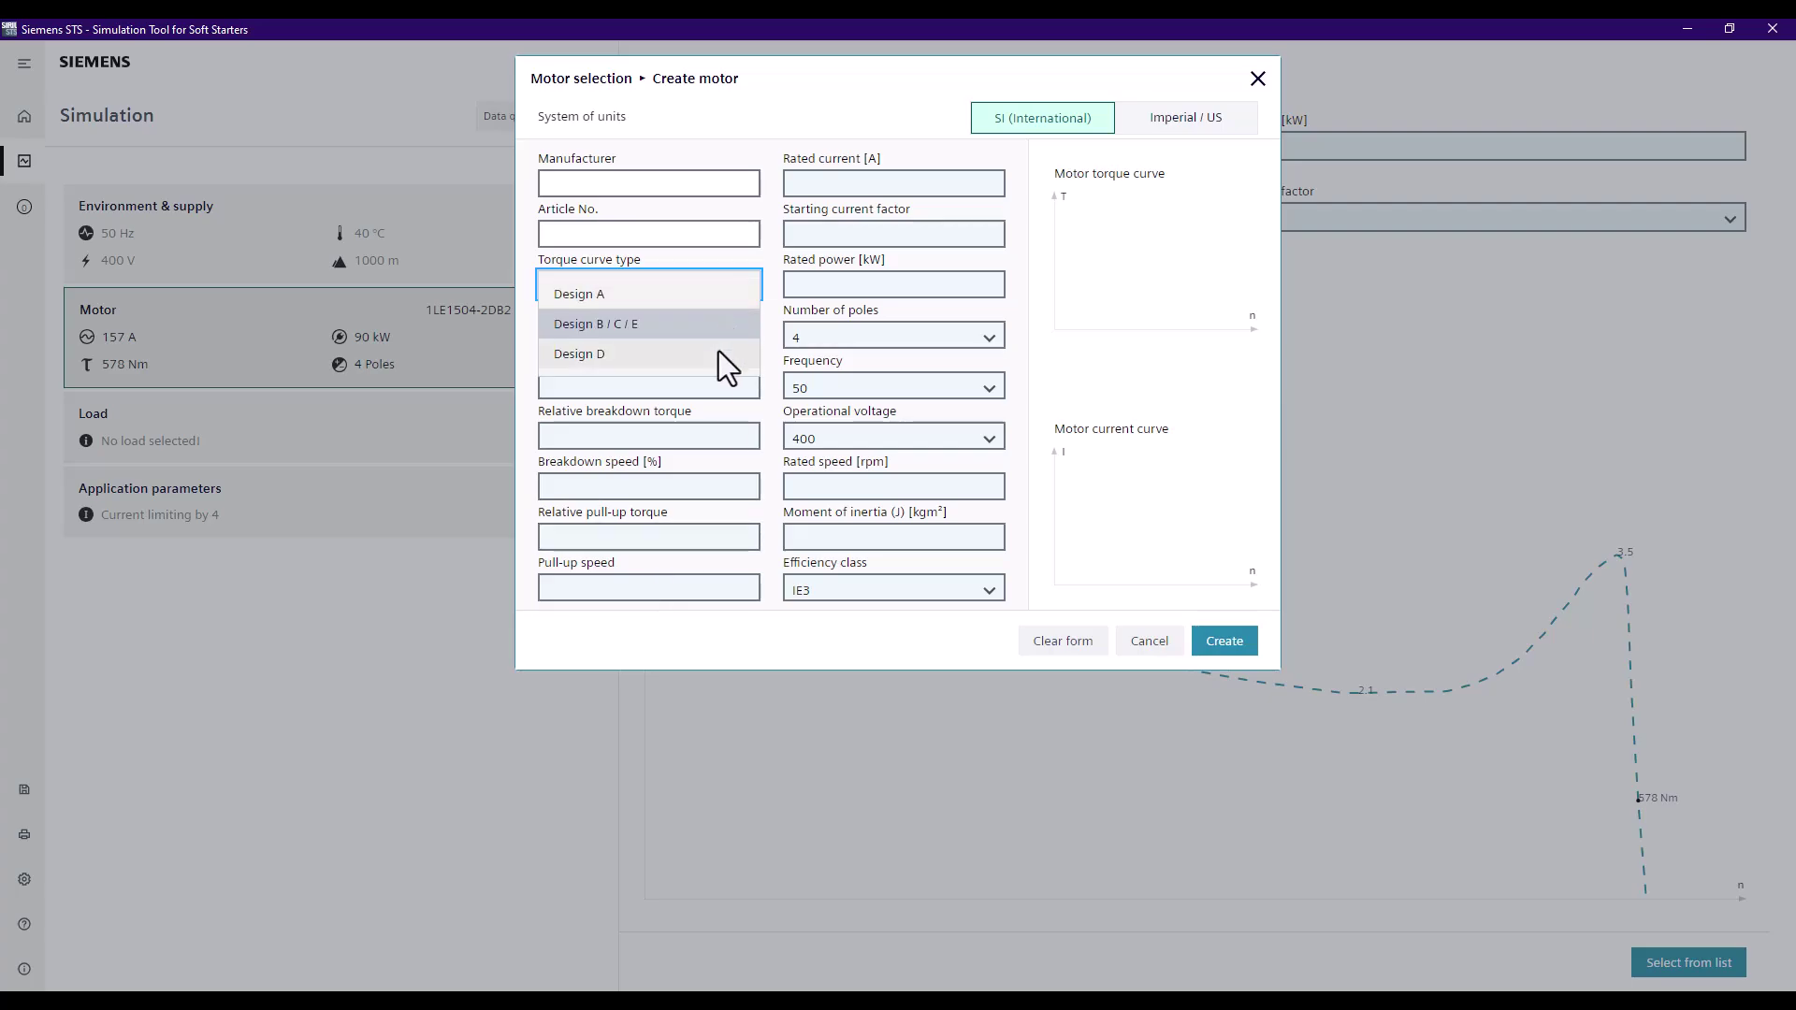
click(726, 355)
click(730, 302)
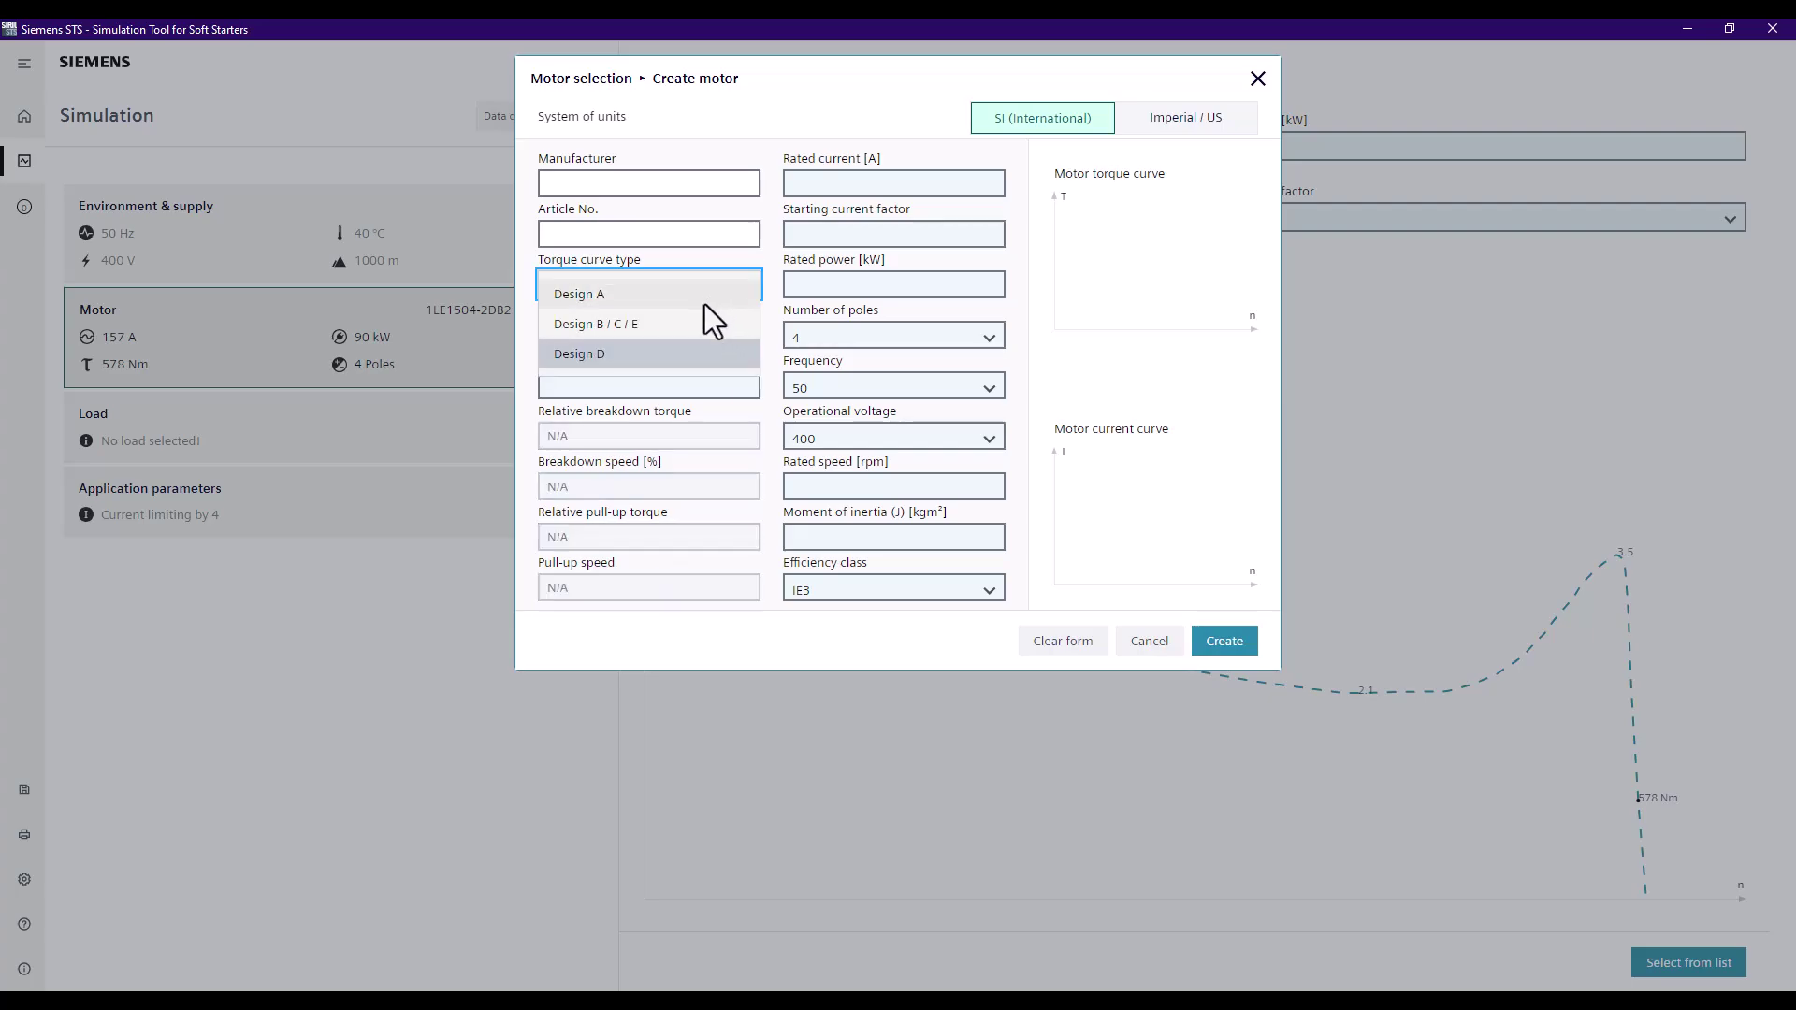
click(704, 305)
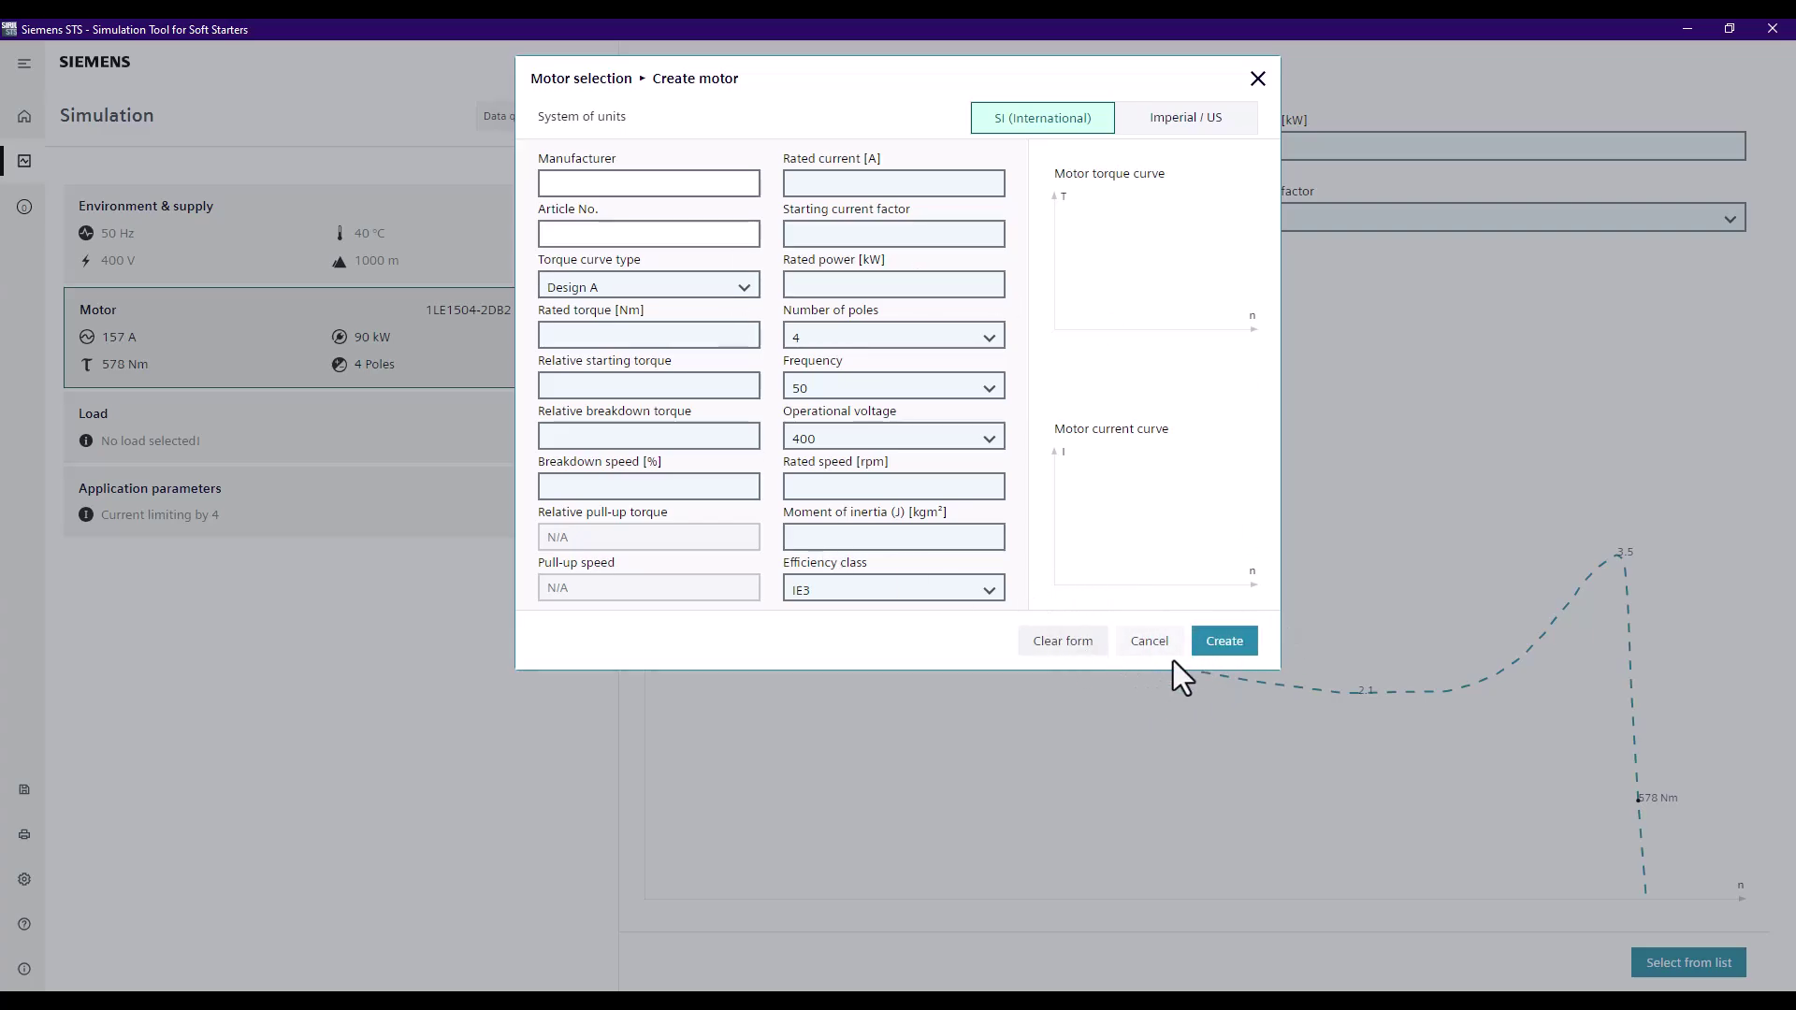
click(1152, 641)
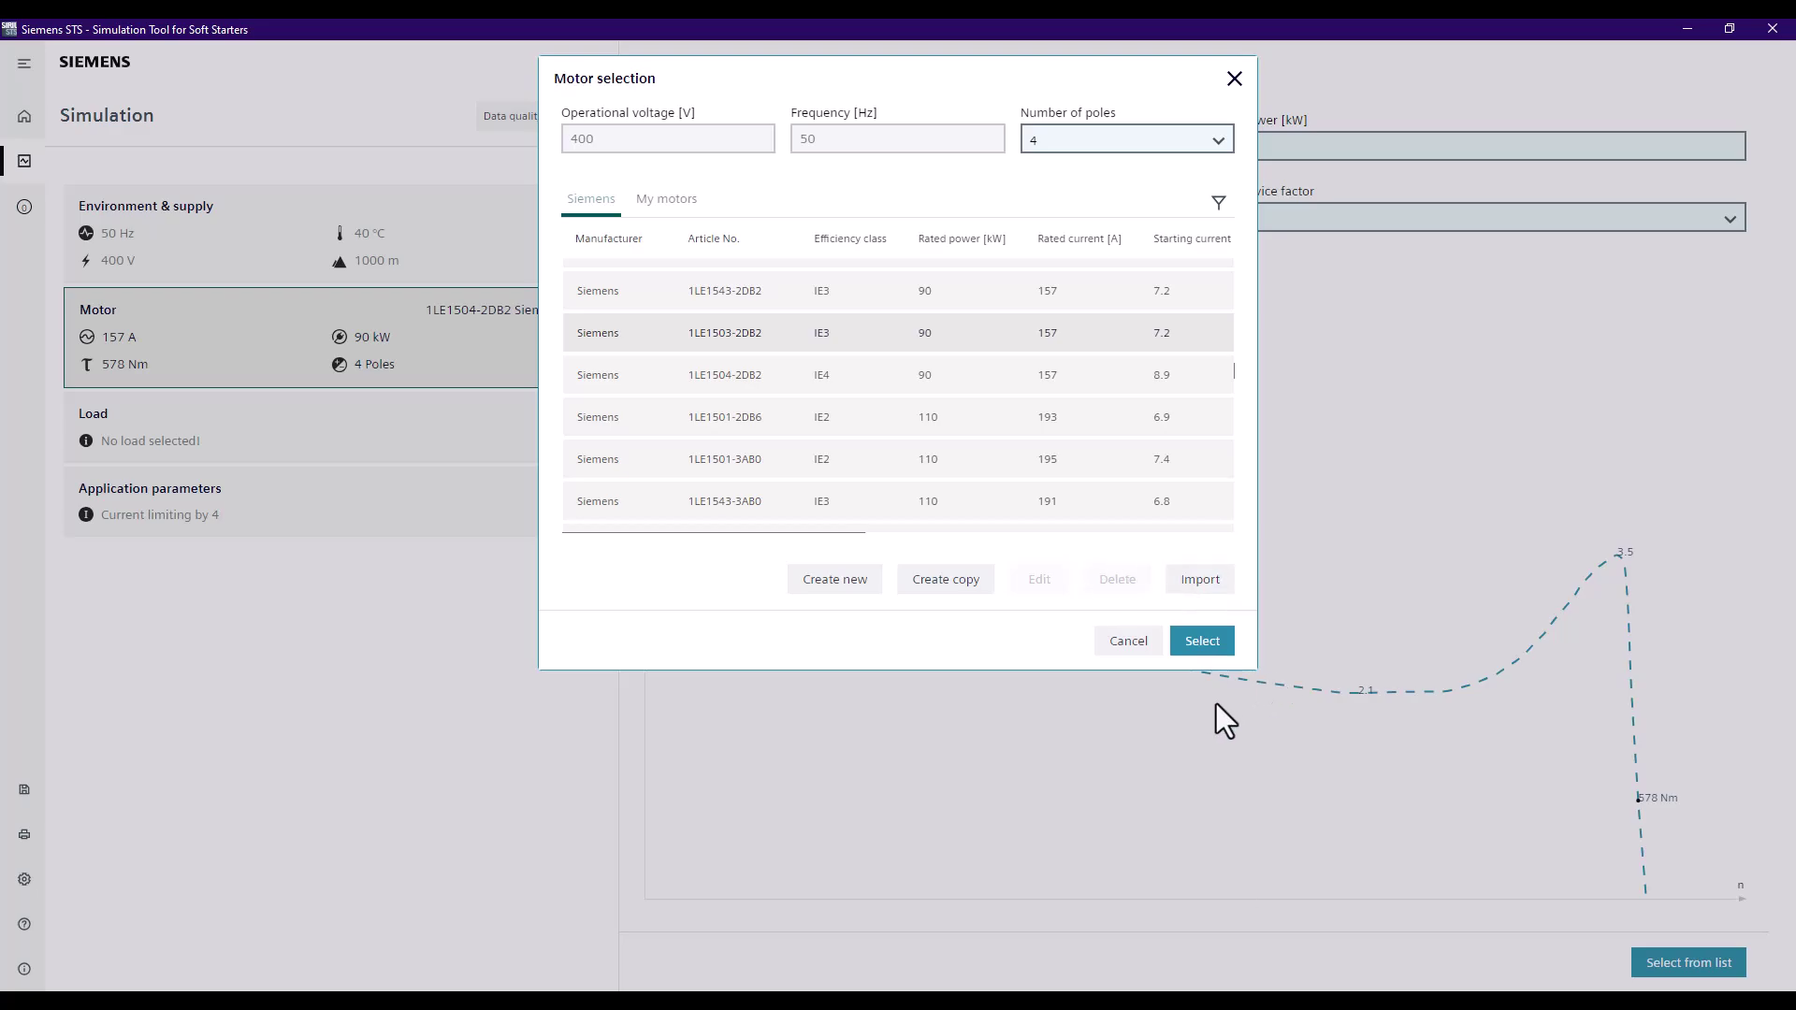
Step: Apply the picked motor to the simulation and set the load type to Pump
click(1194, 646)
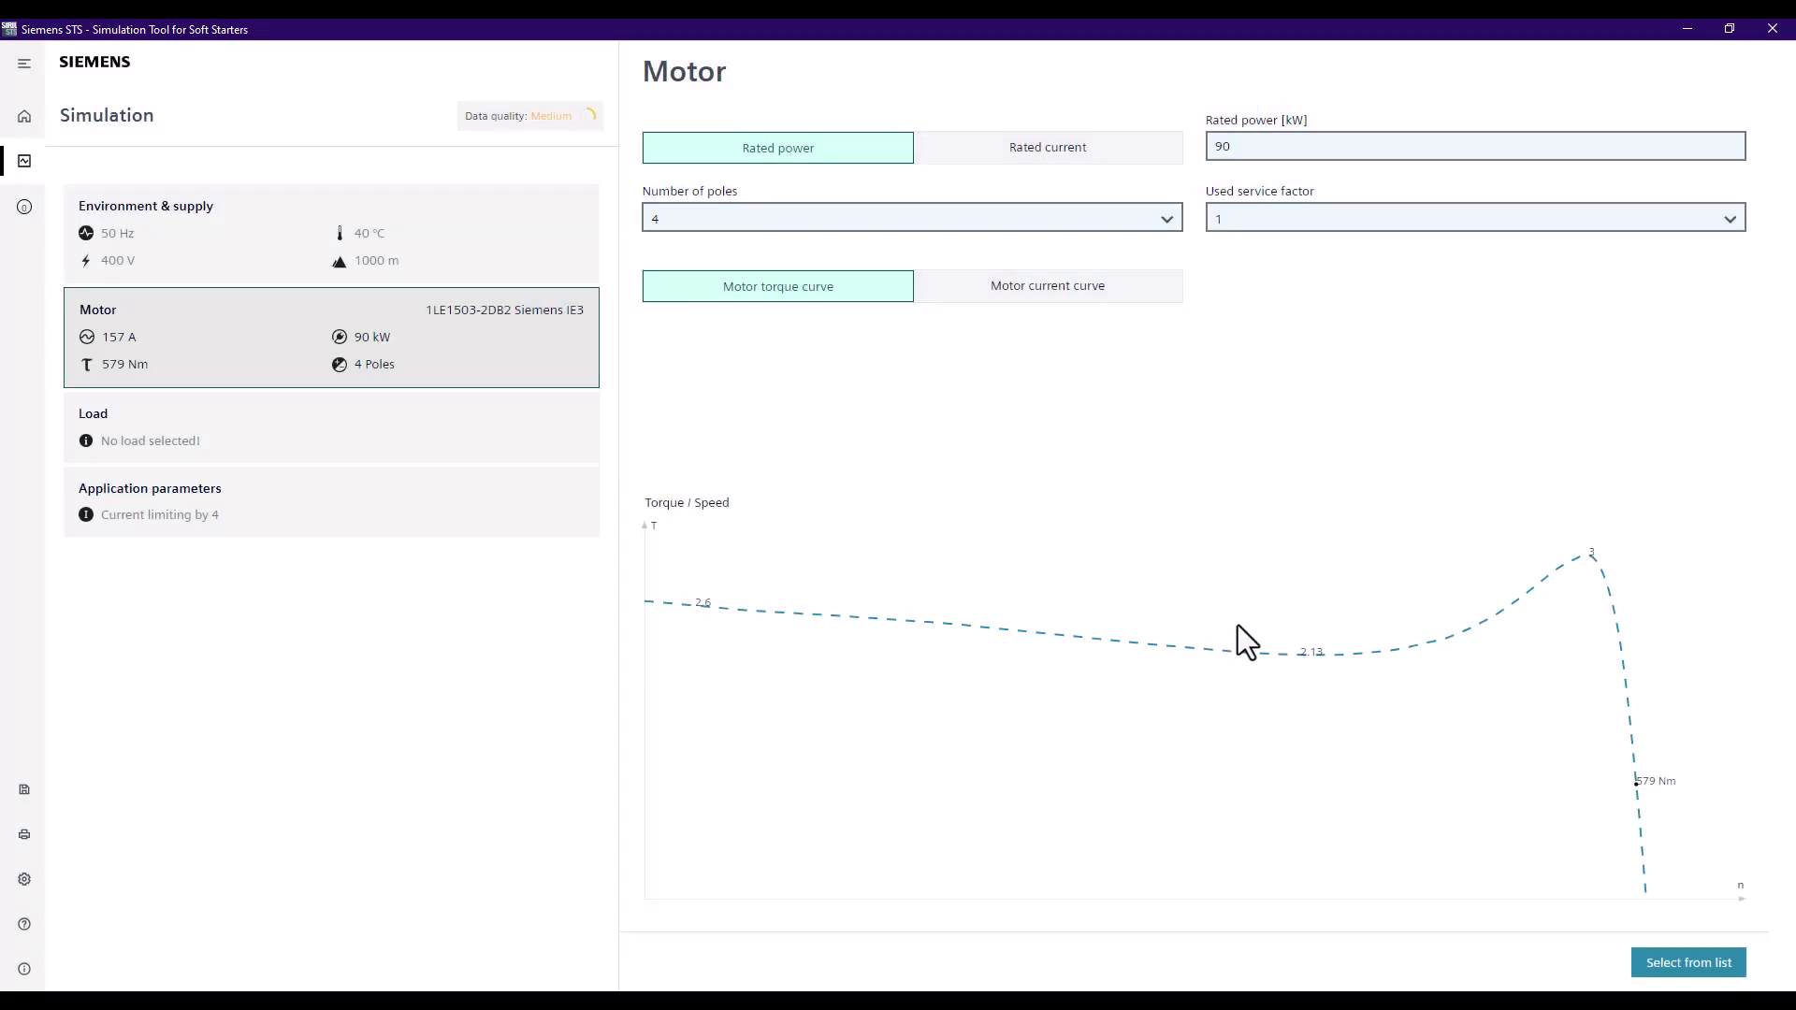
click(437, 440)
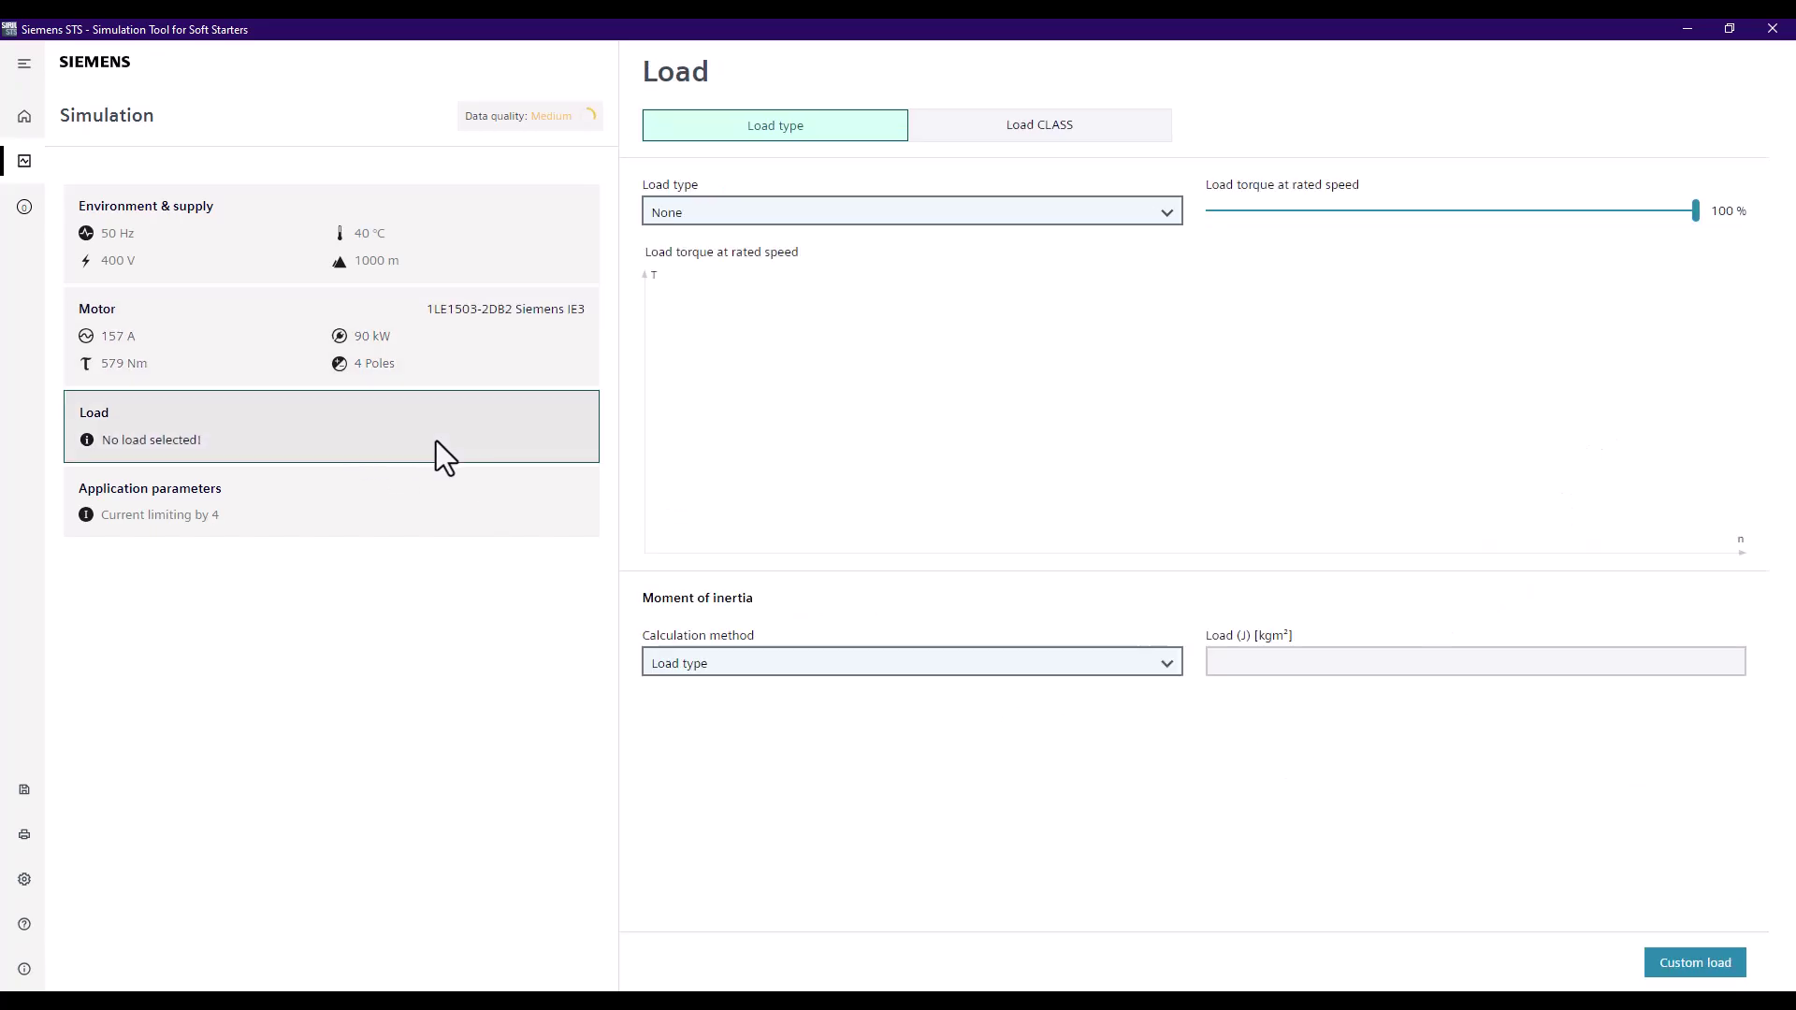
click(1154, 218)
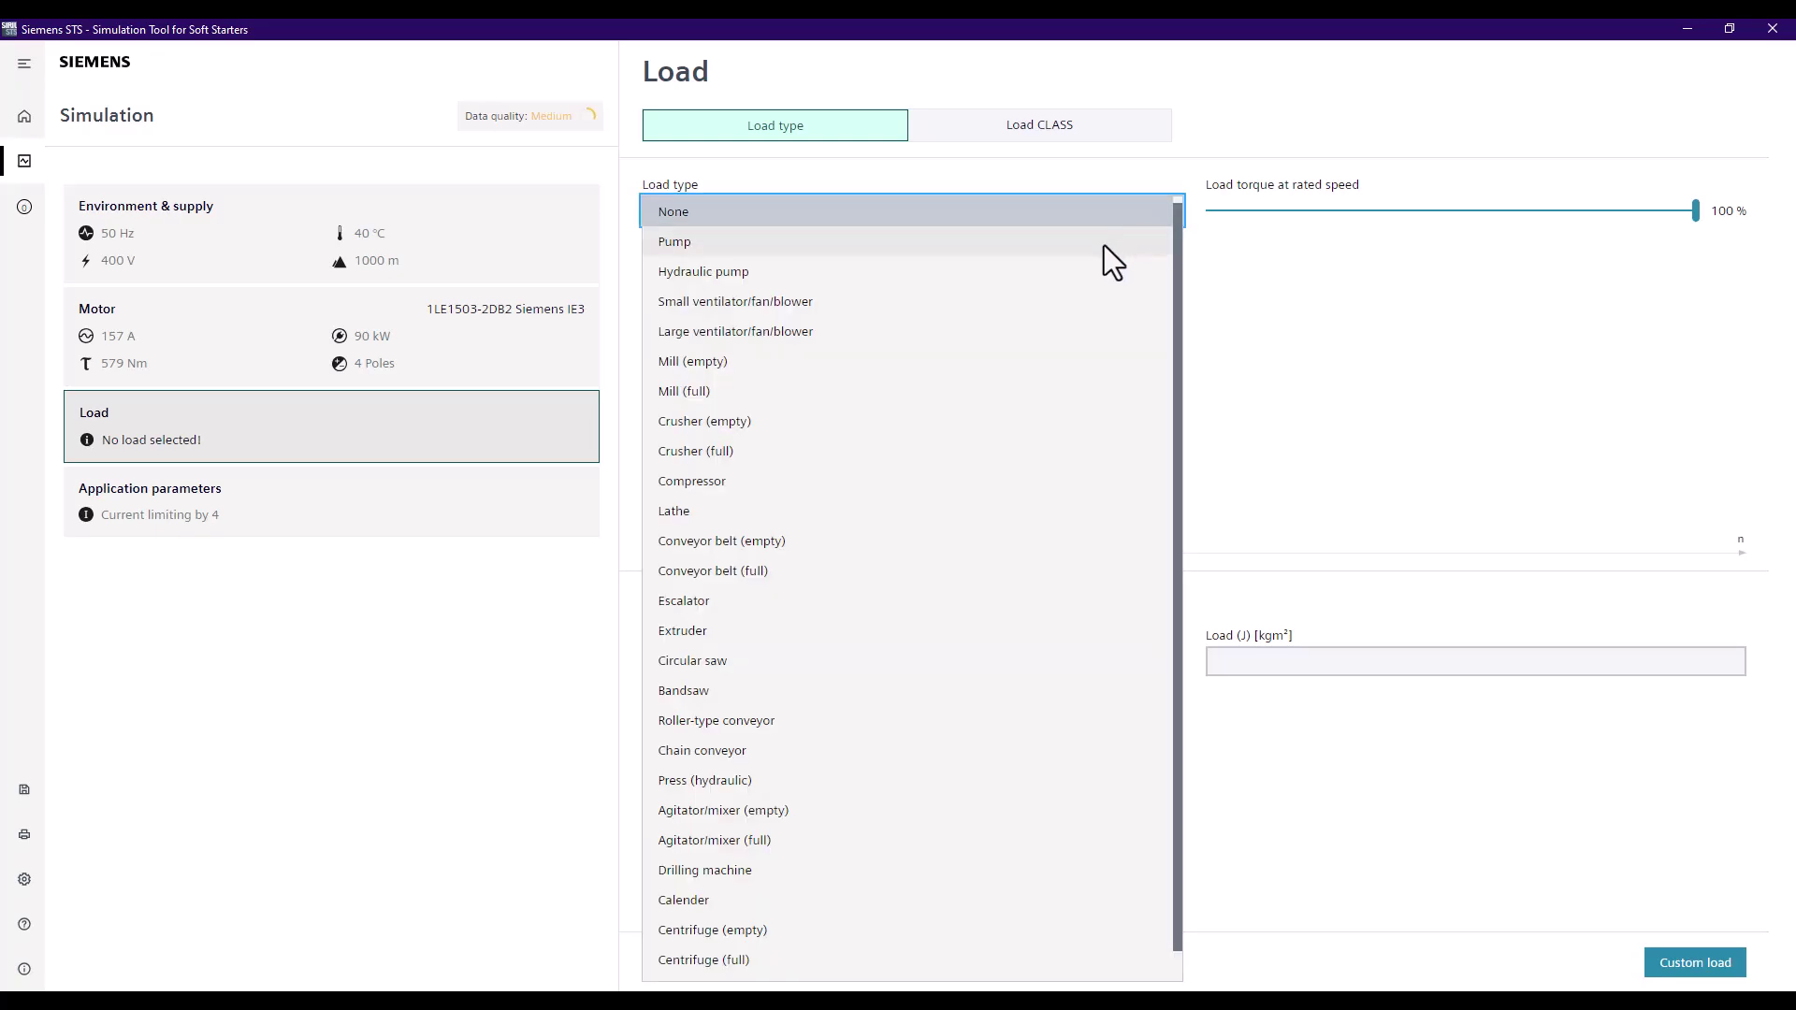
click(1104, 246)
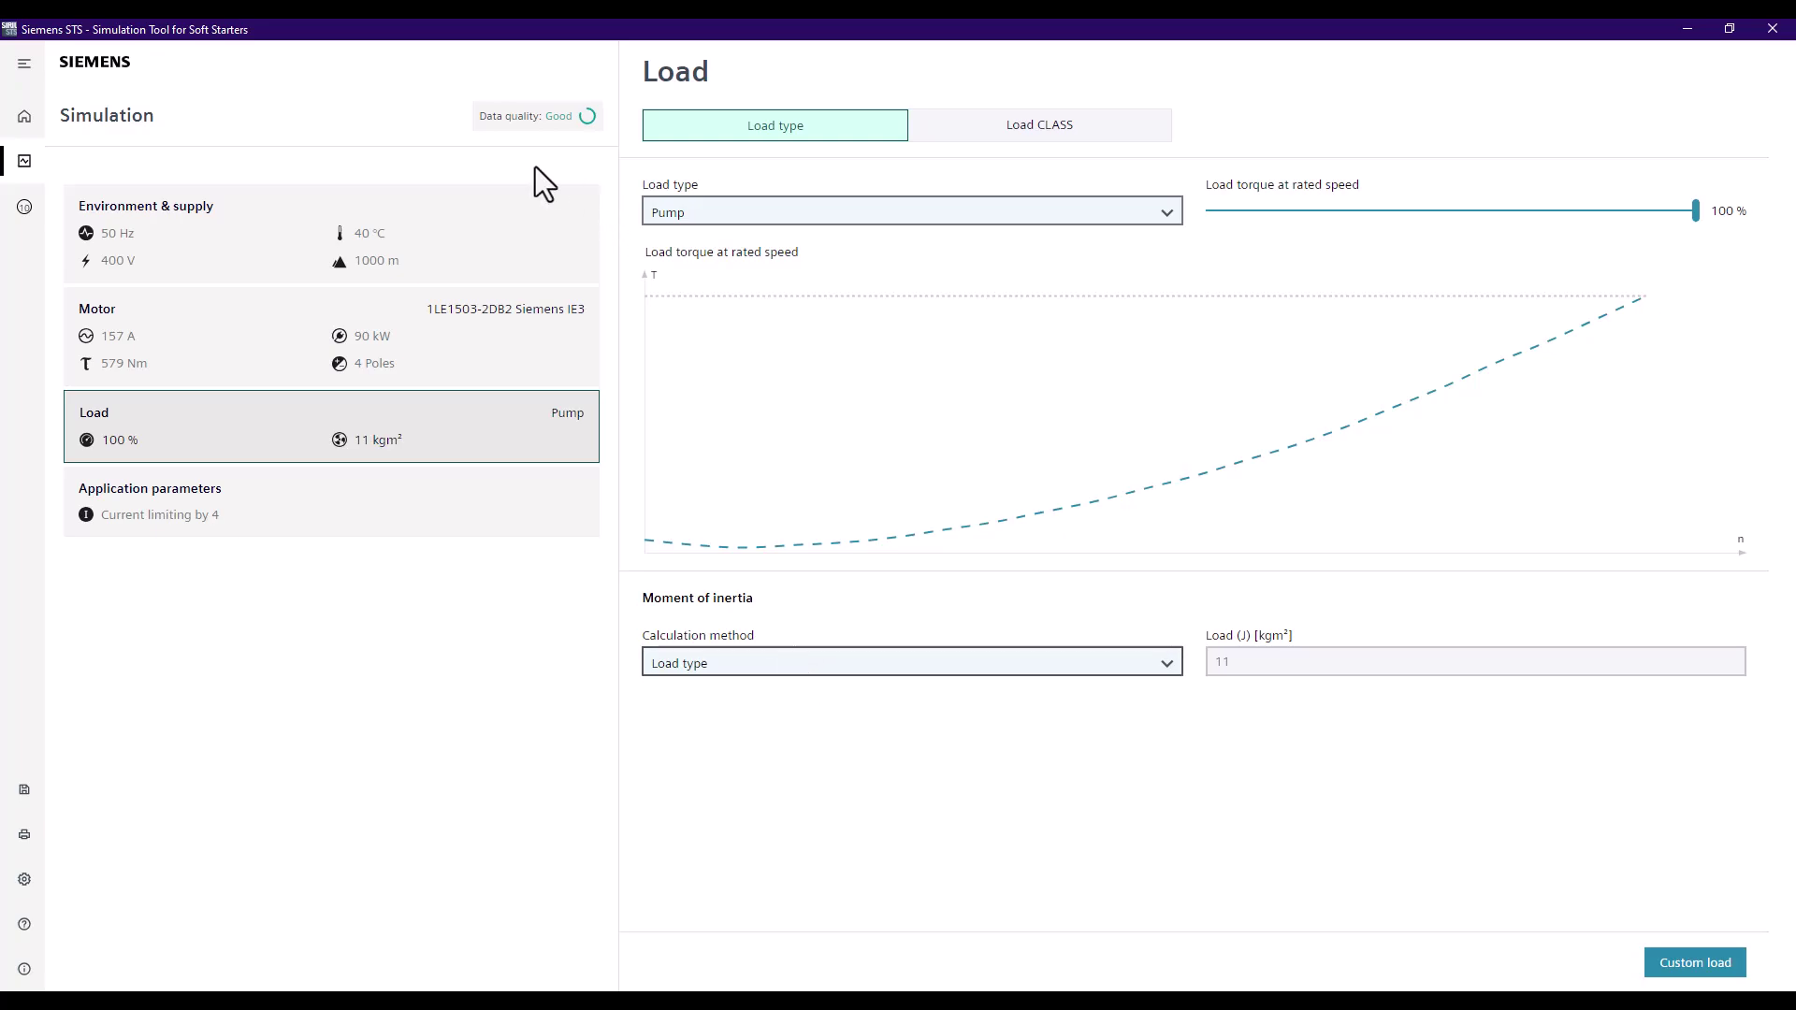
Step: Switch the moment of inertia calculation method to Manual and enter a load inertia of 10.8 kgm²
click(1000, 665)
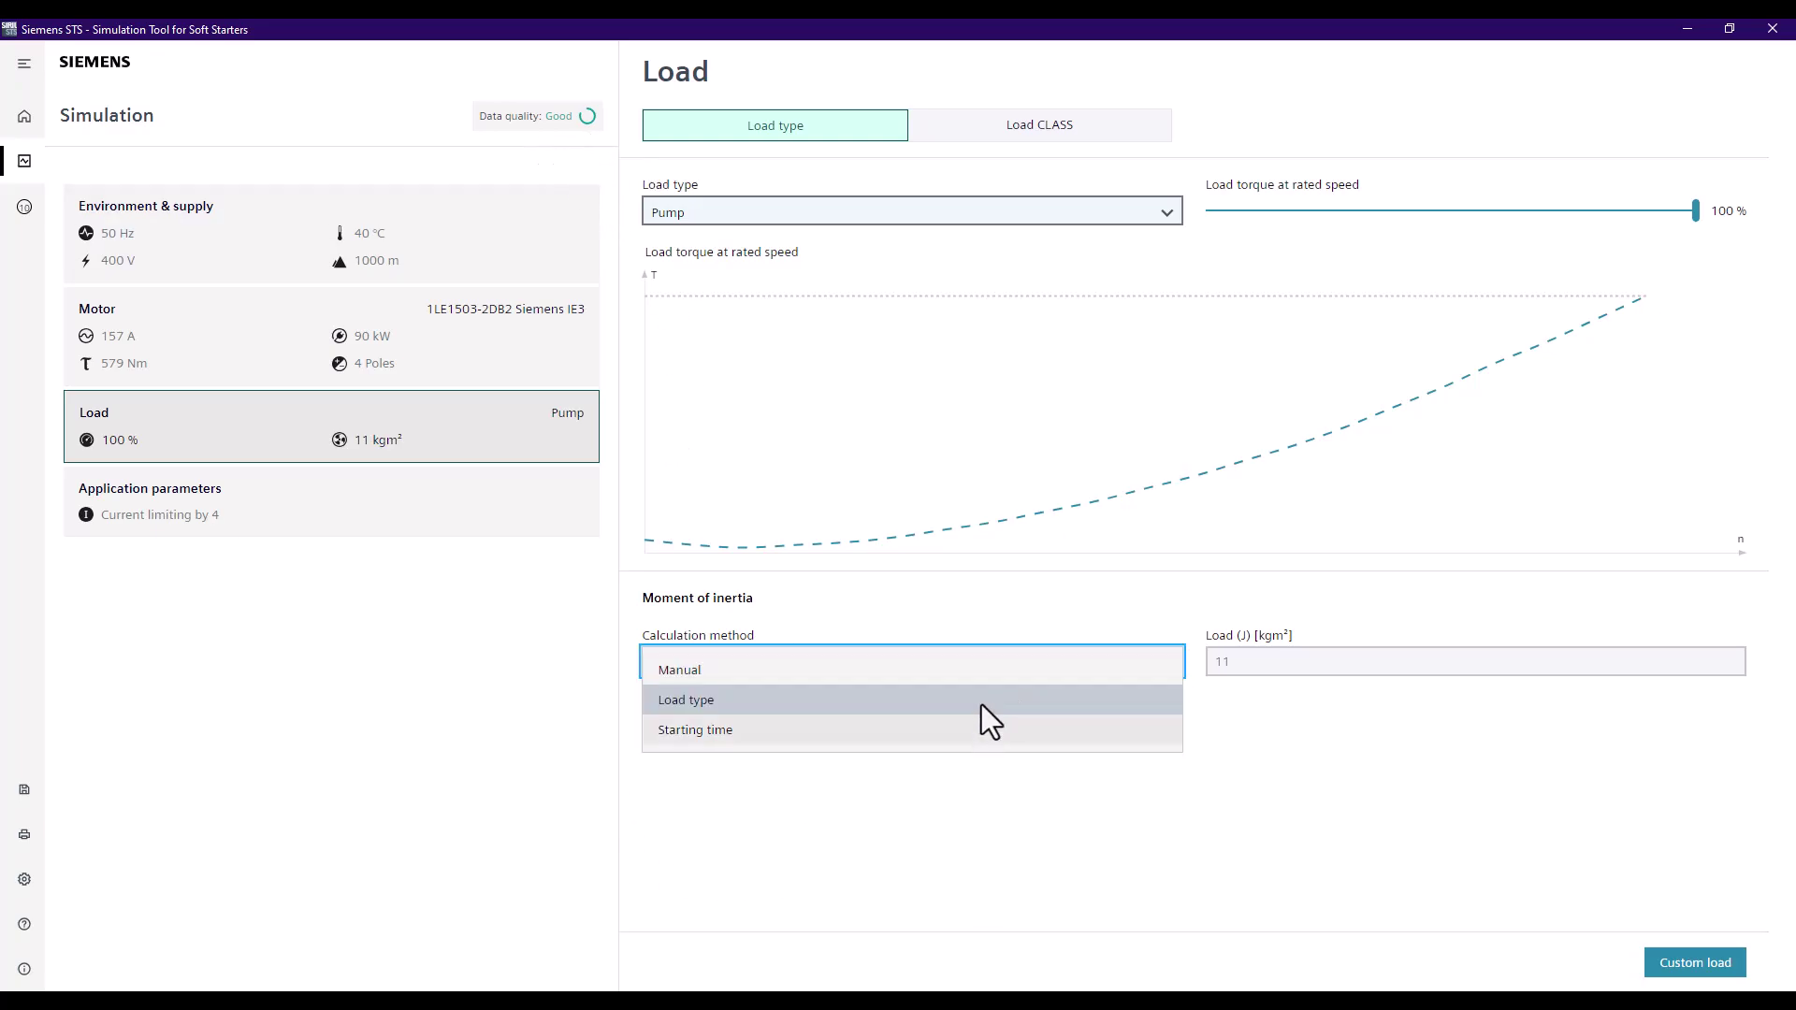
click(978, 670)
click(1260, 666)
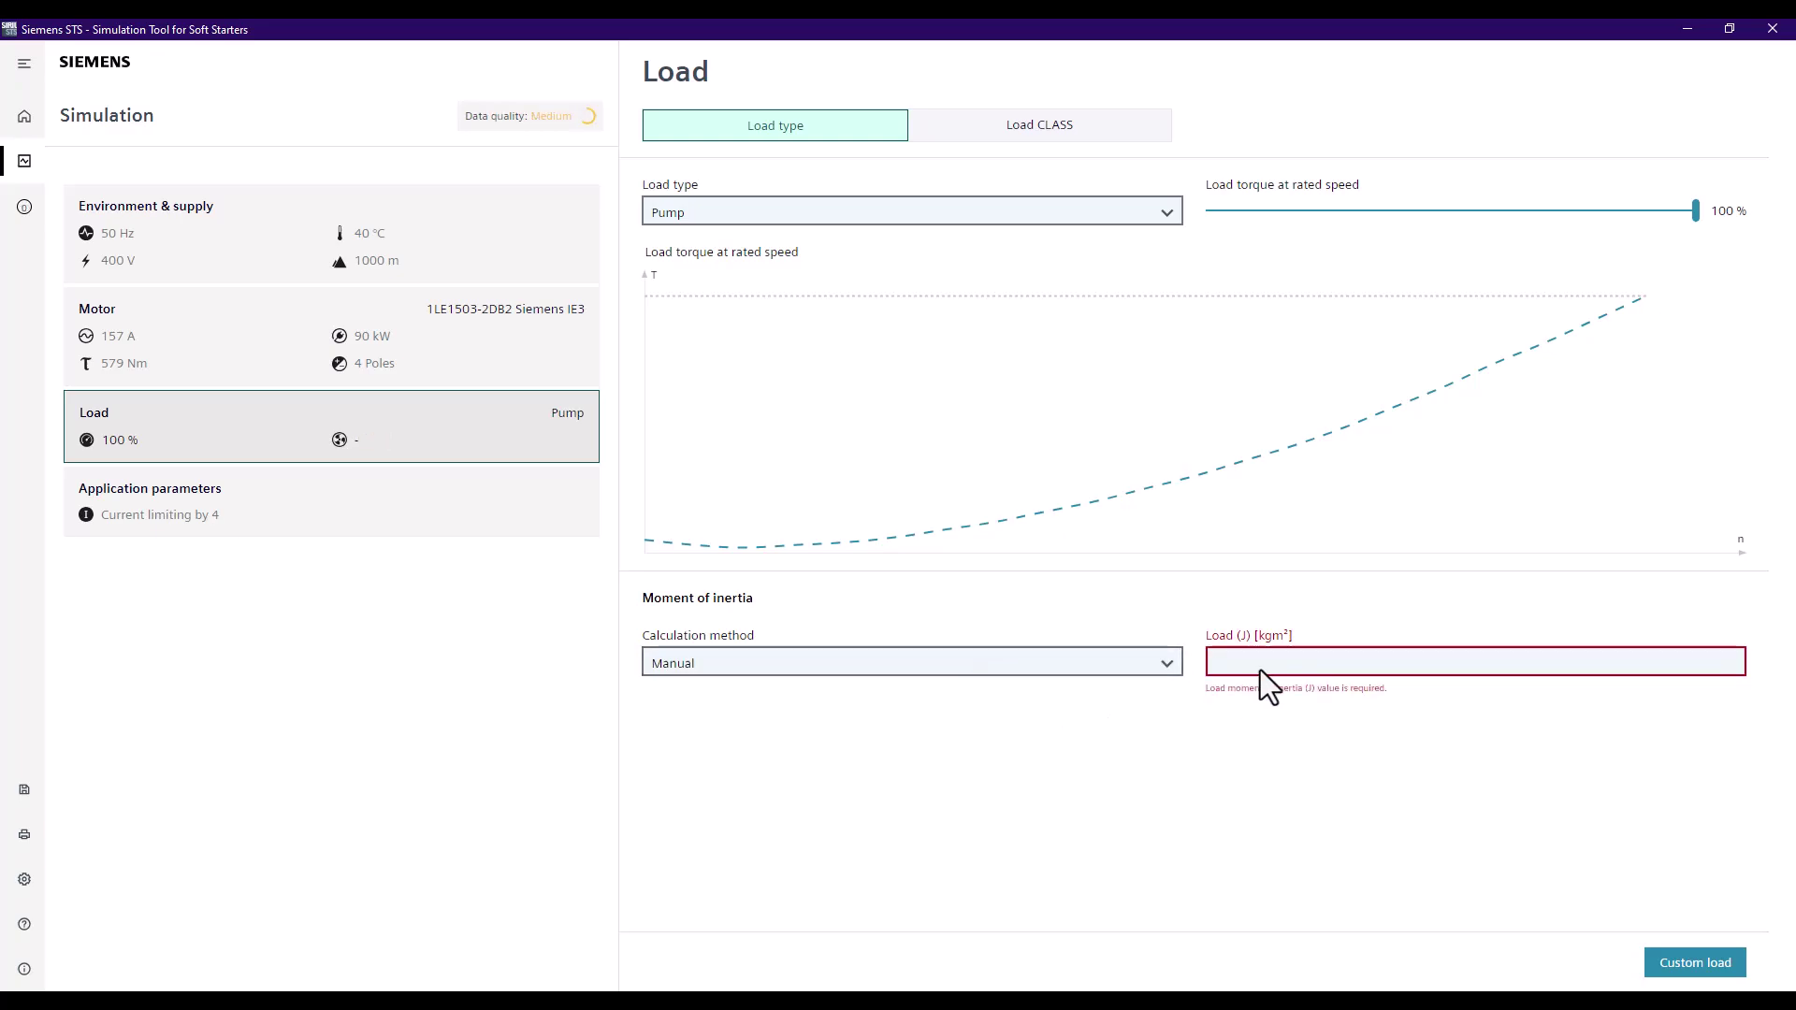
text(10.)
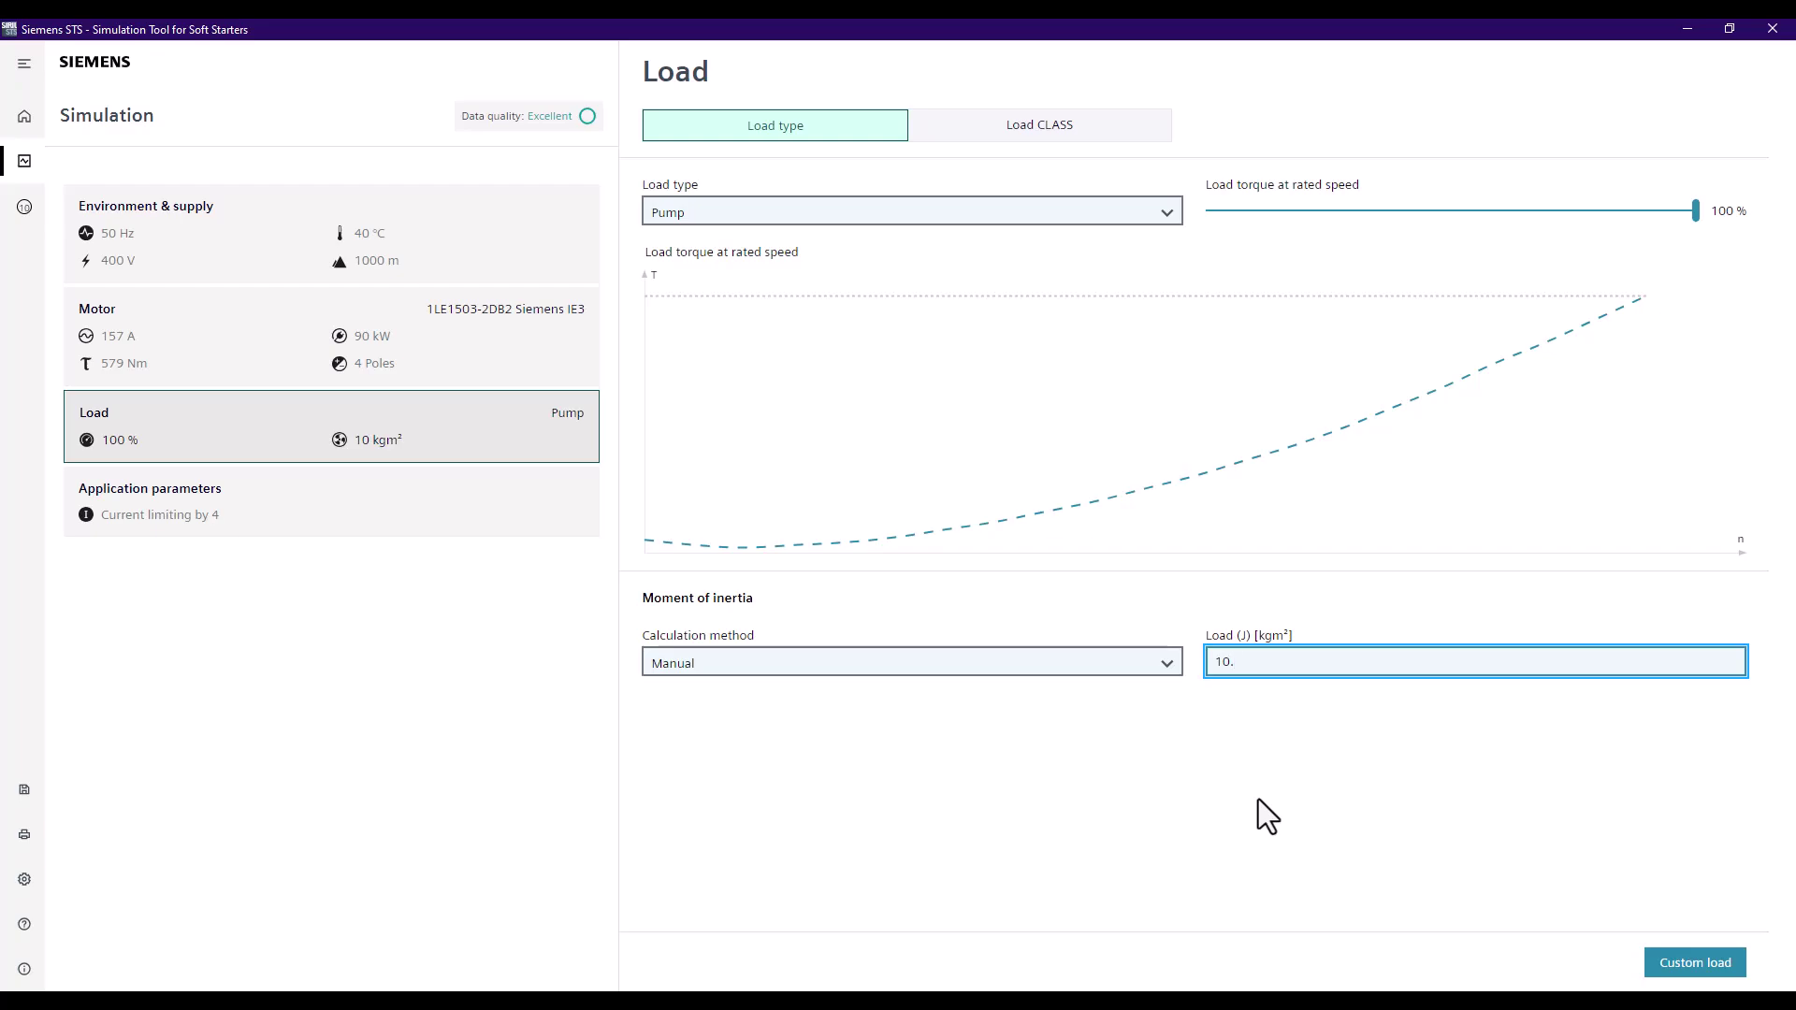
text(8)
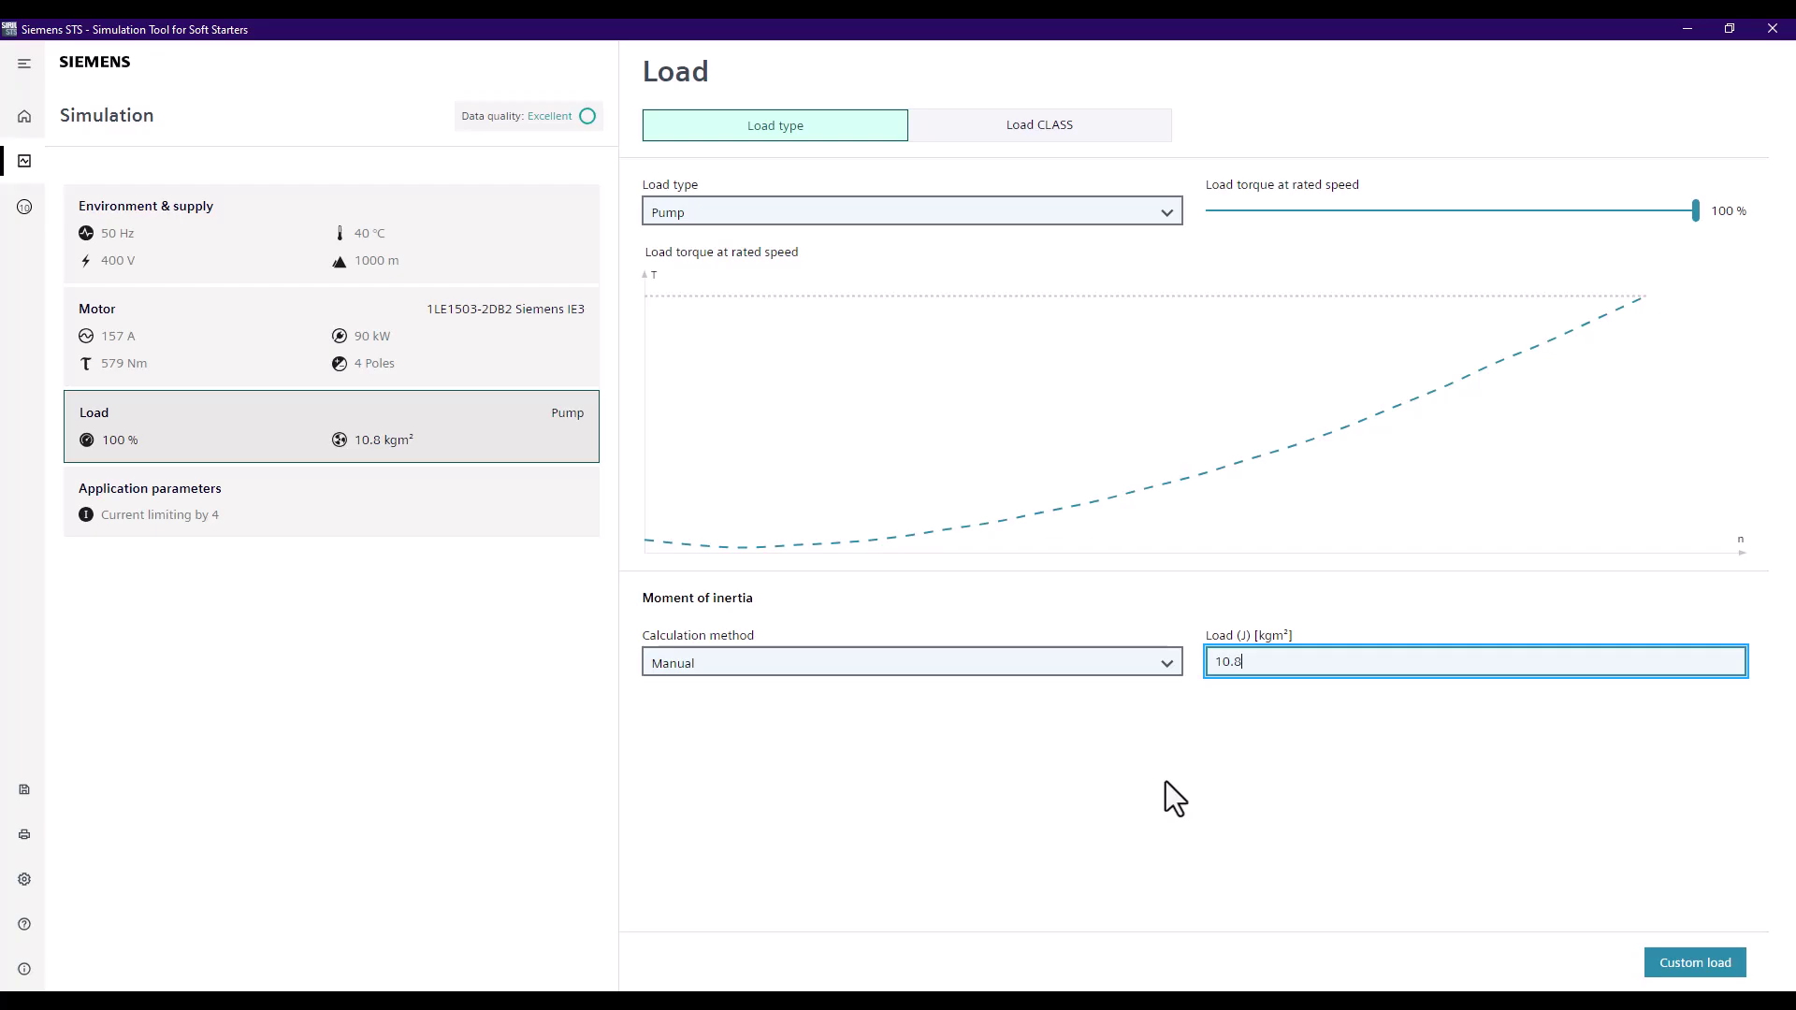
Step: Set the moment of inertia calculation method back to Load type
click(1171, 665)
click(1172, 665)
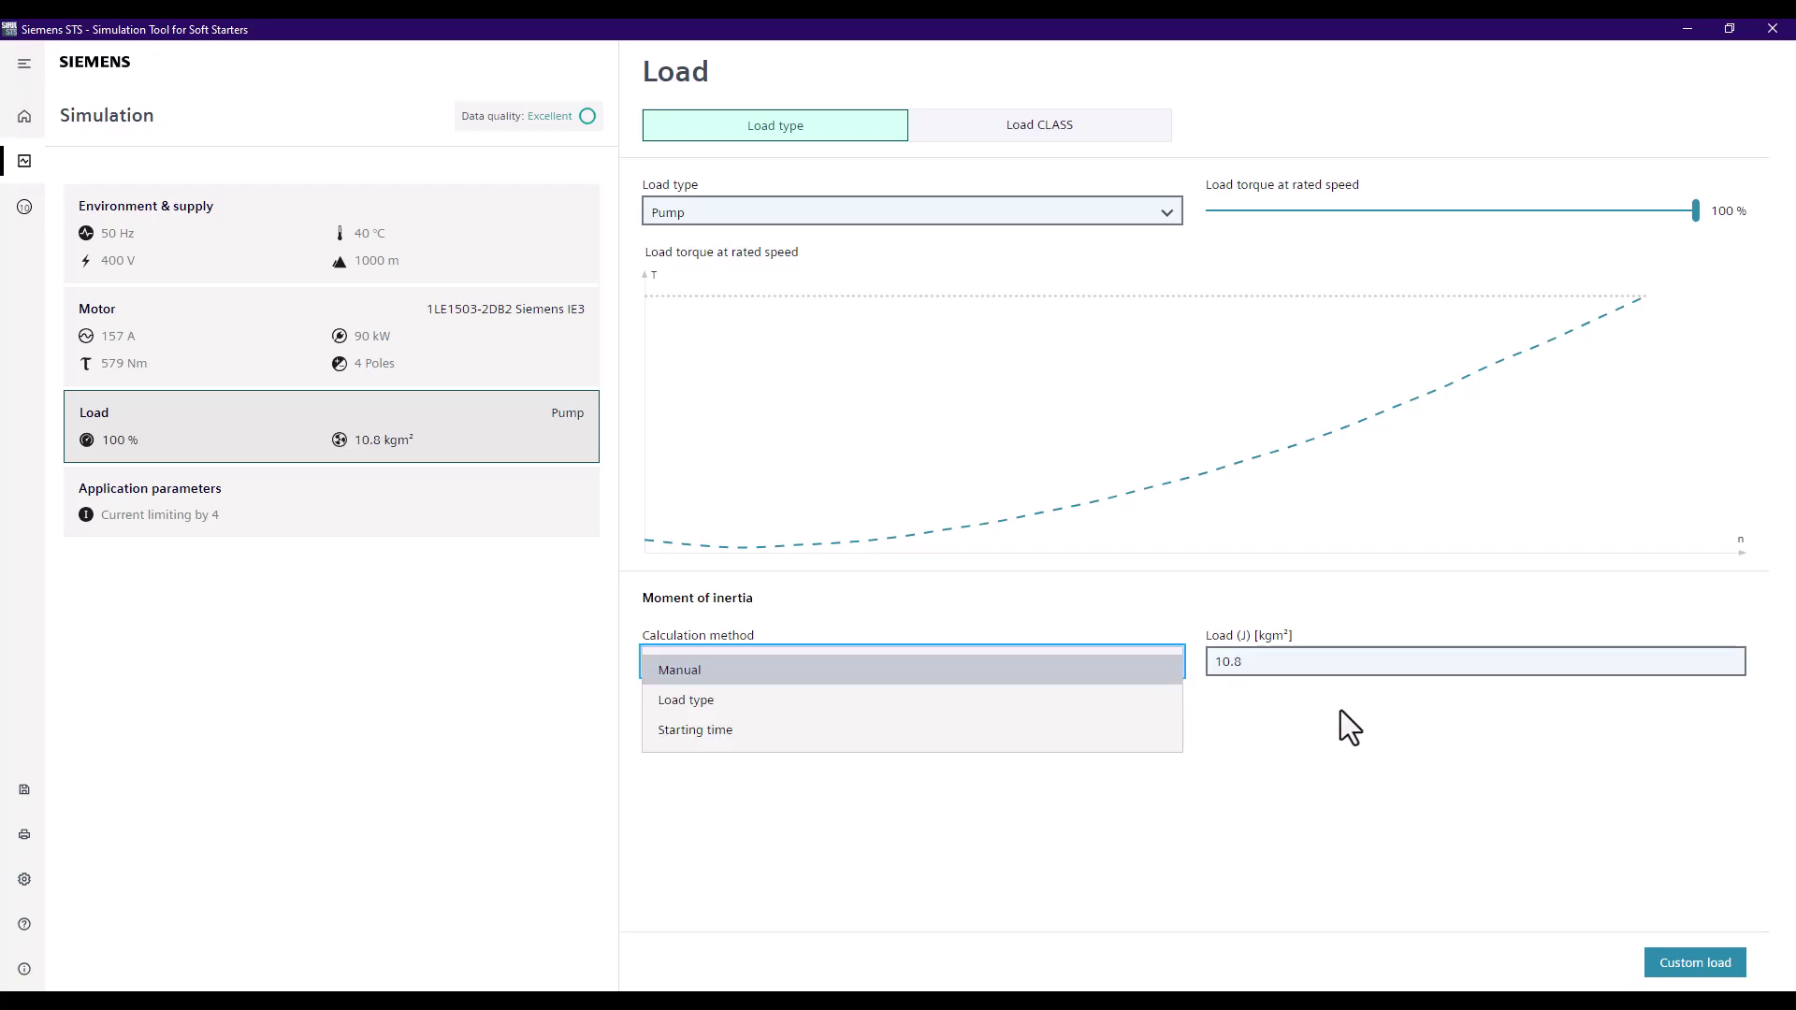
click(841, 705)
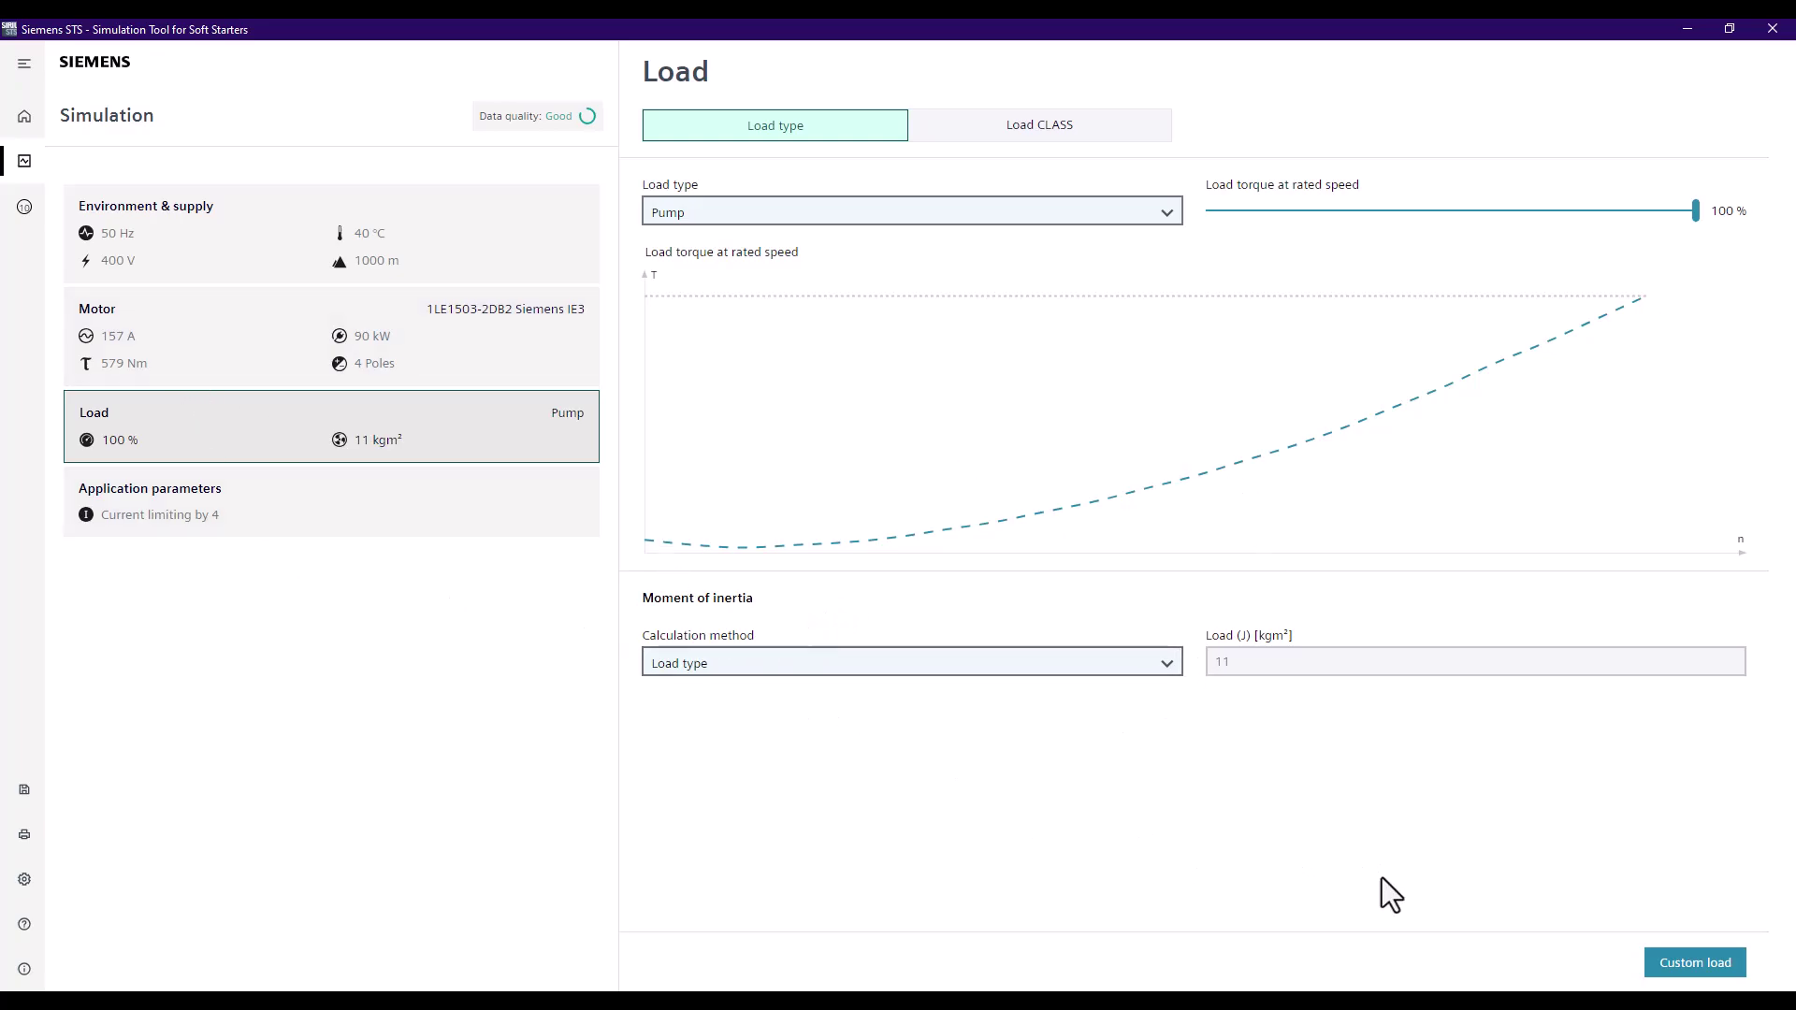
click(1718, 973)
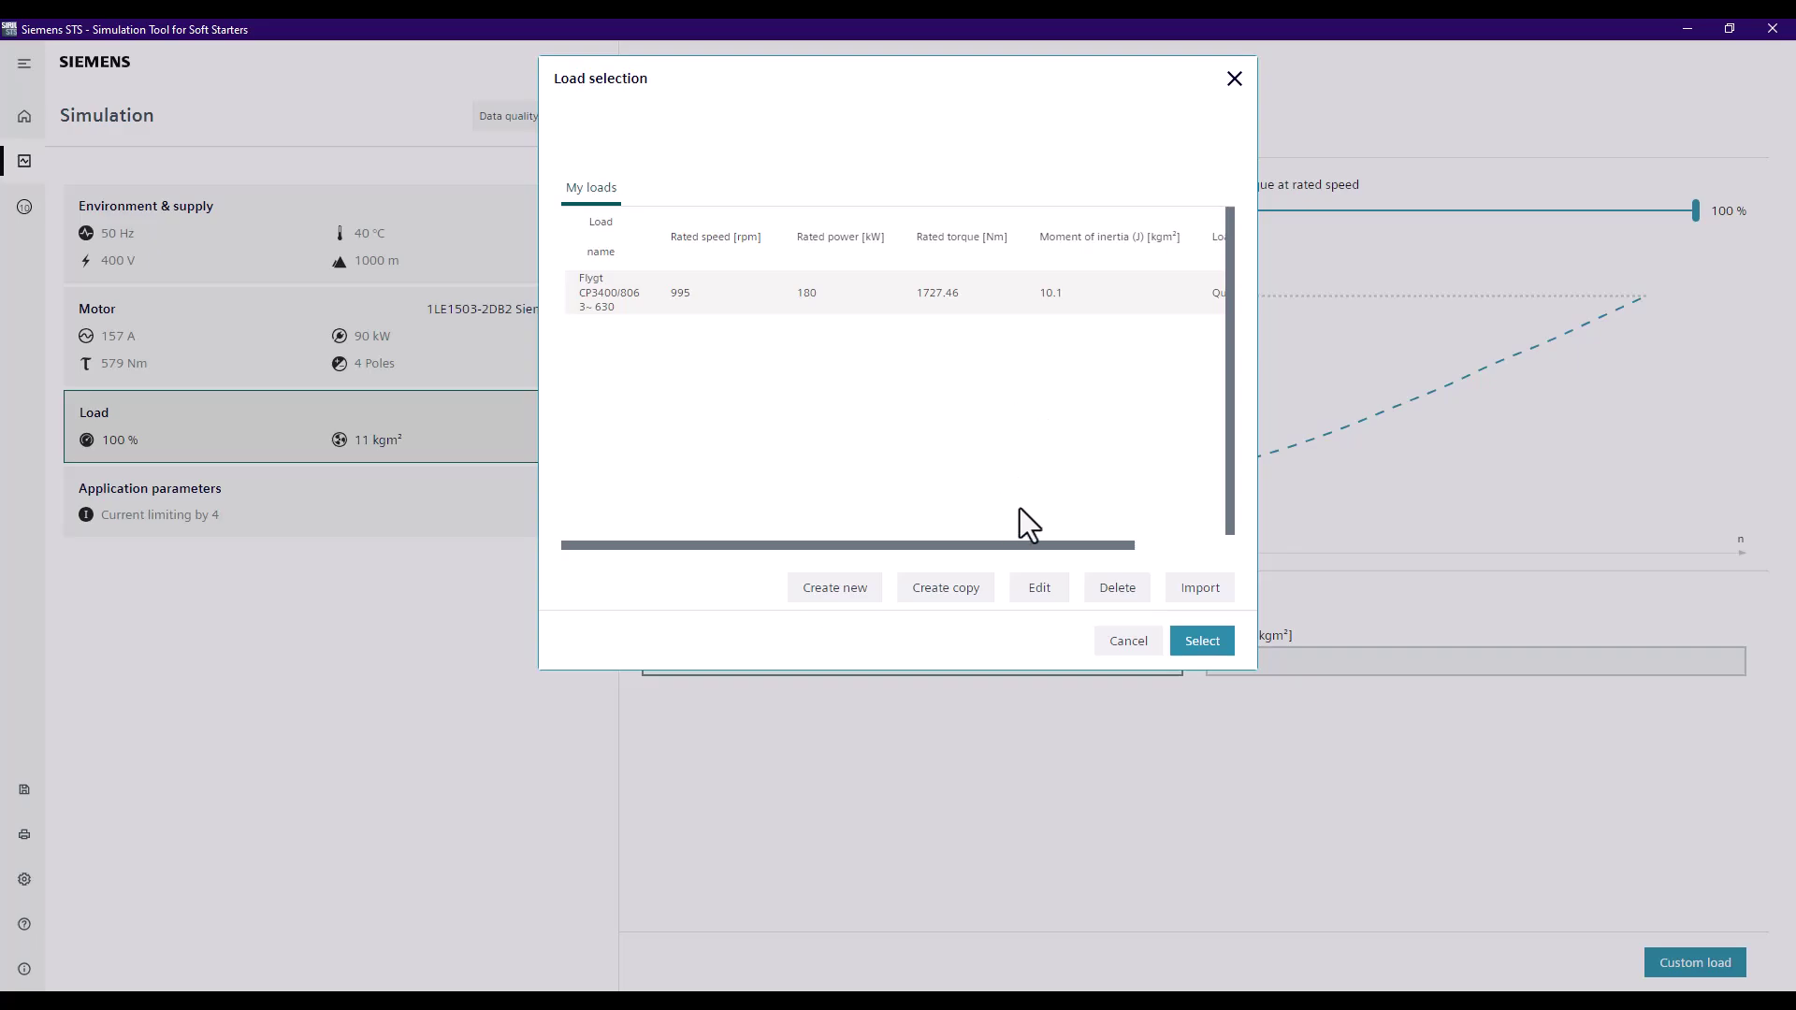
click(847, 596)
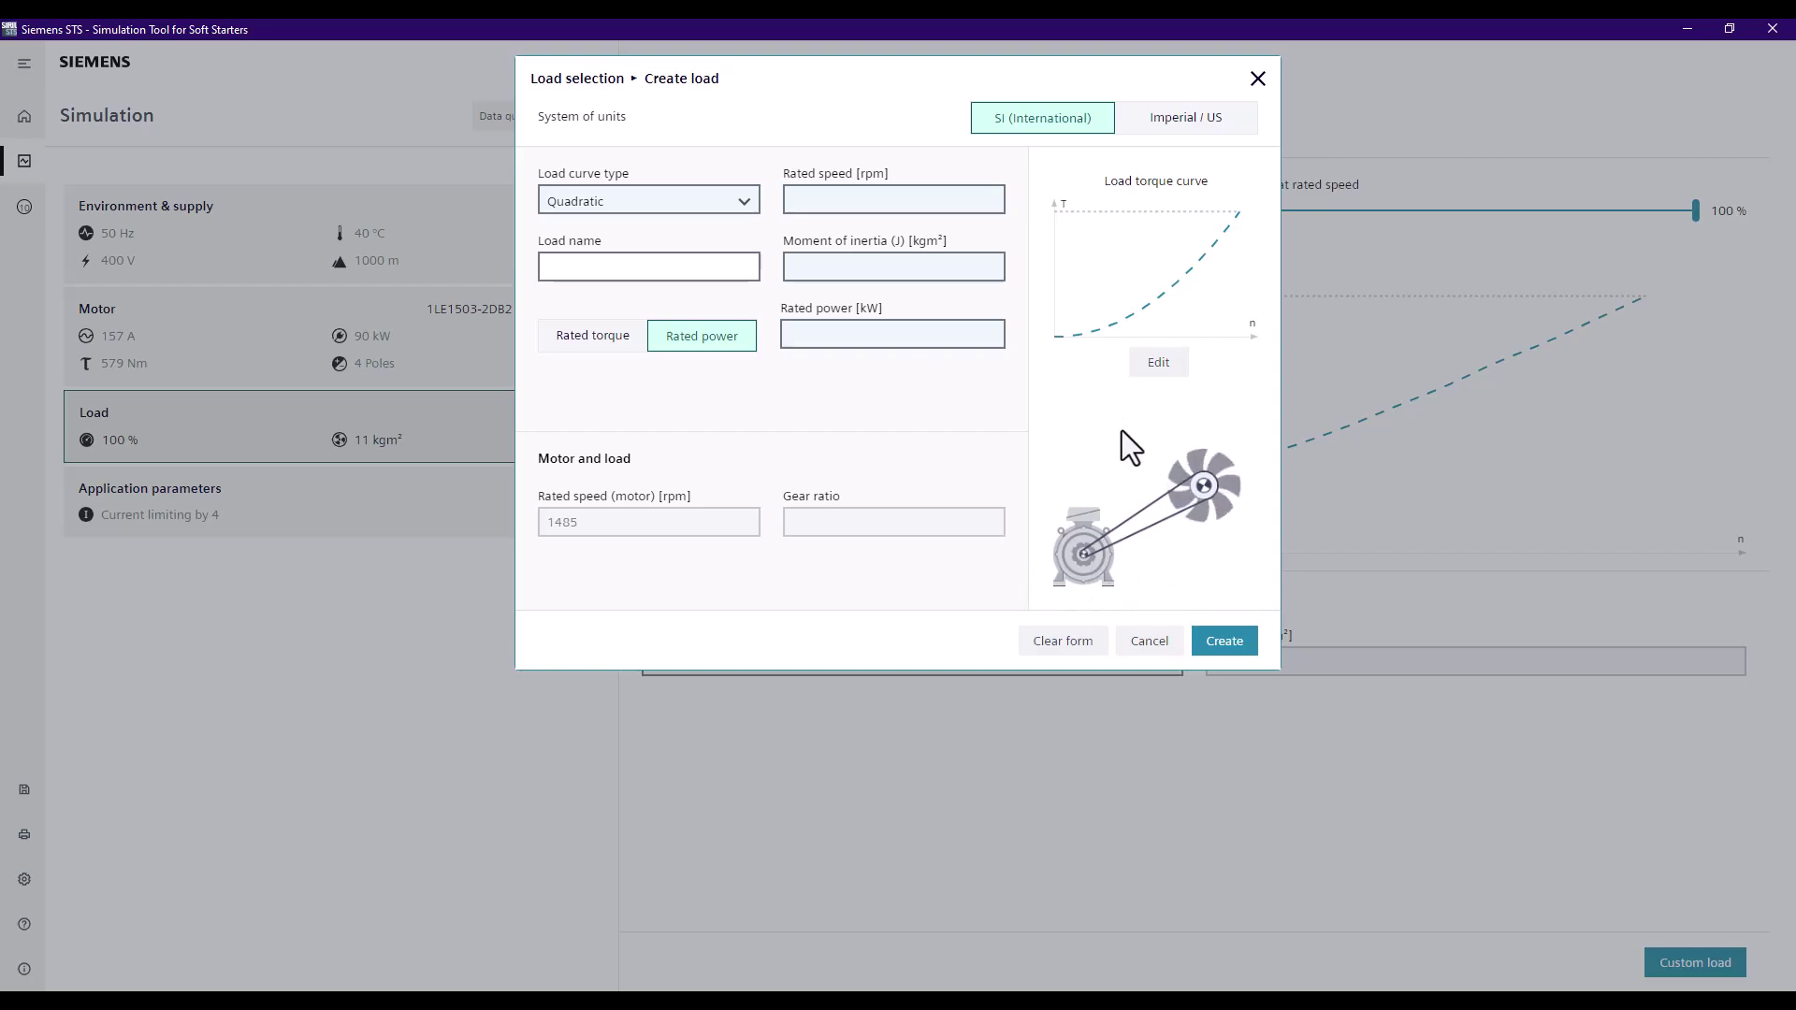
click(742, 203)
click(726, 268)
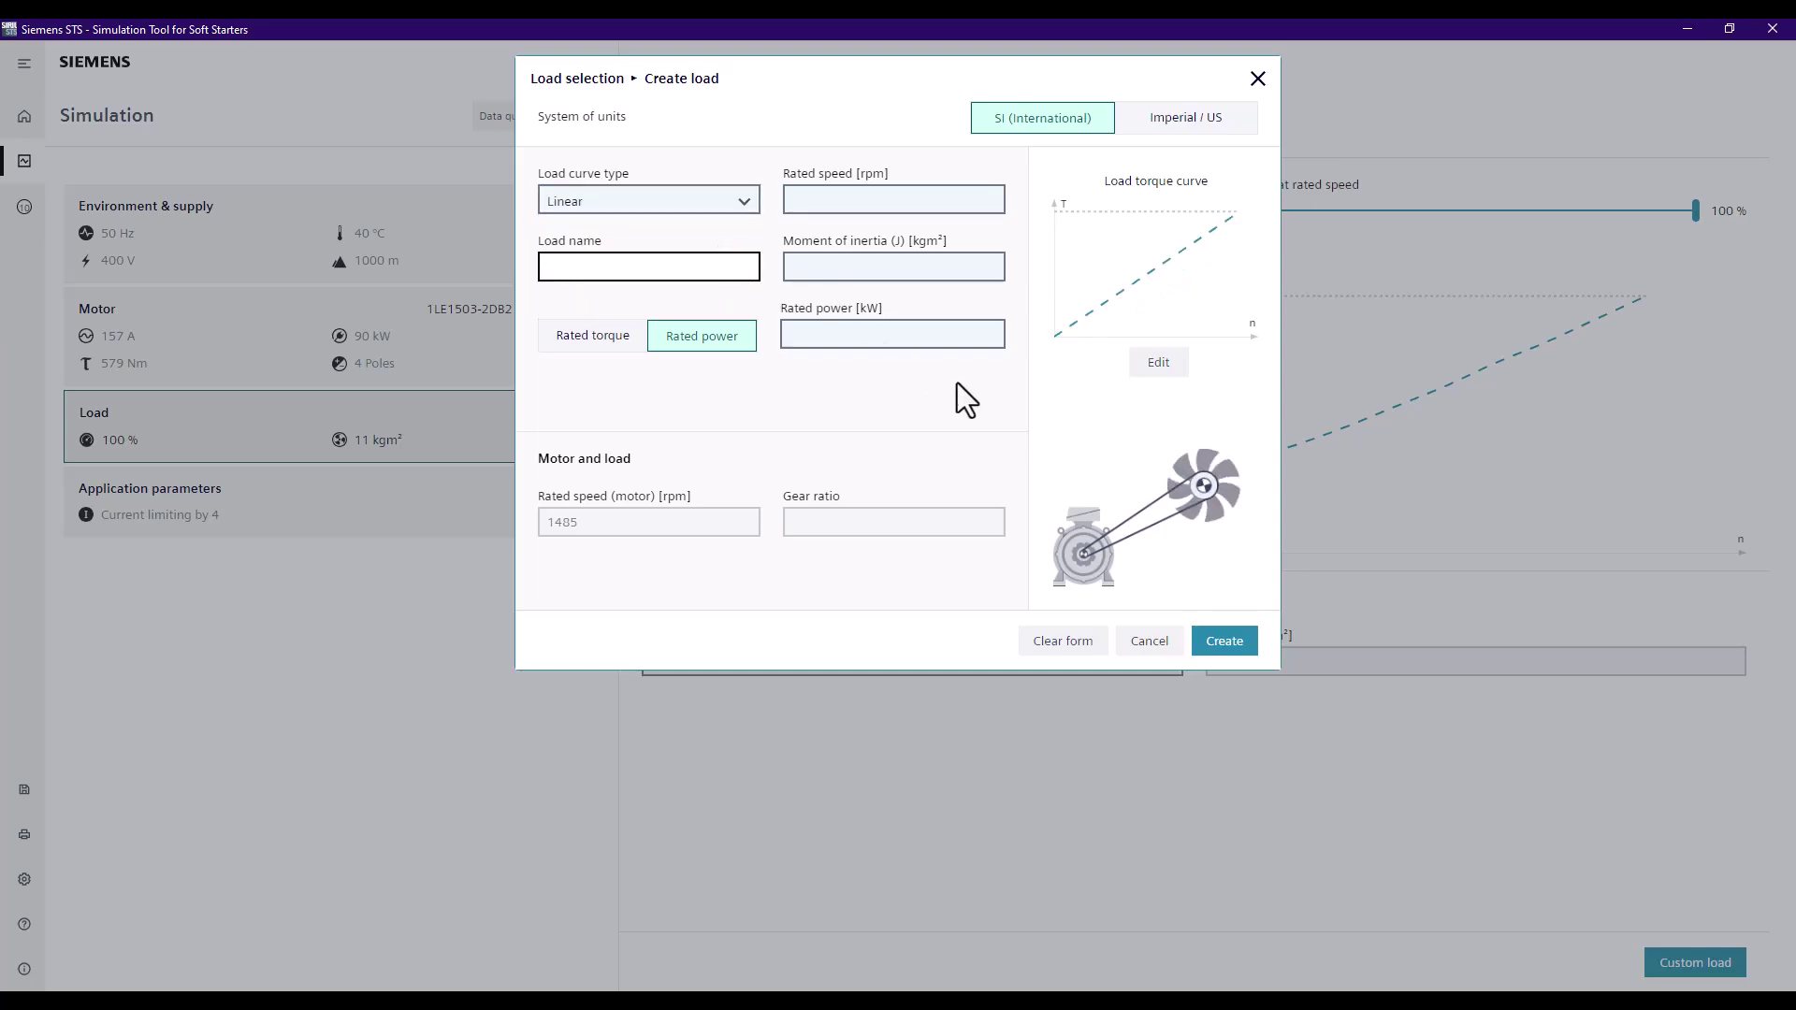
click(706, 202)
click(687, 305)
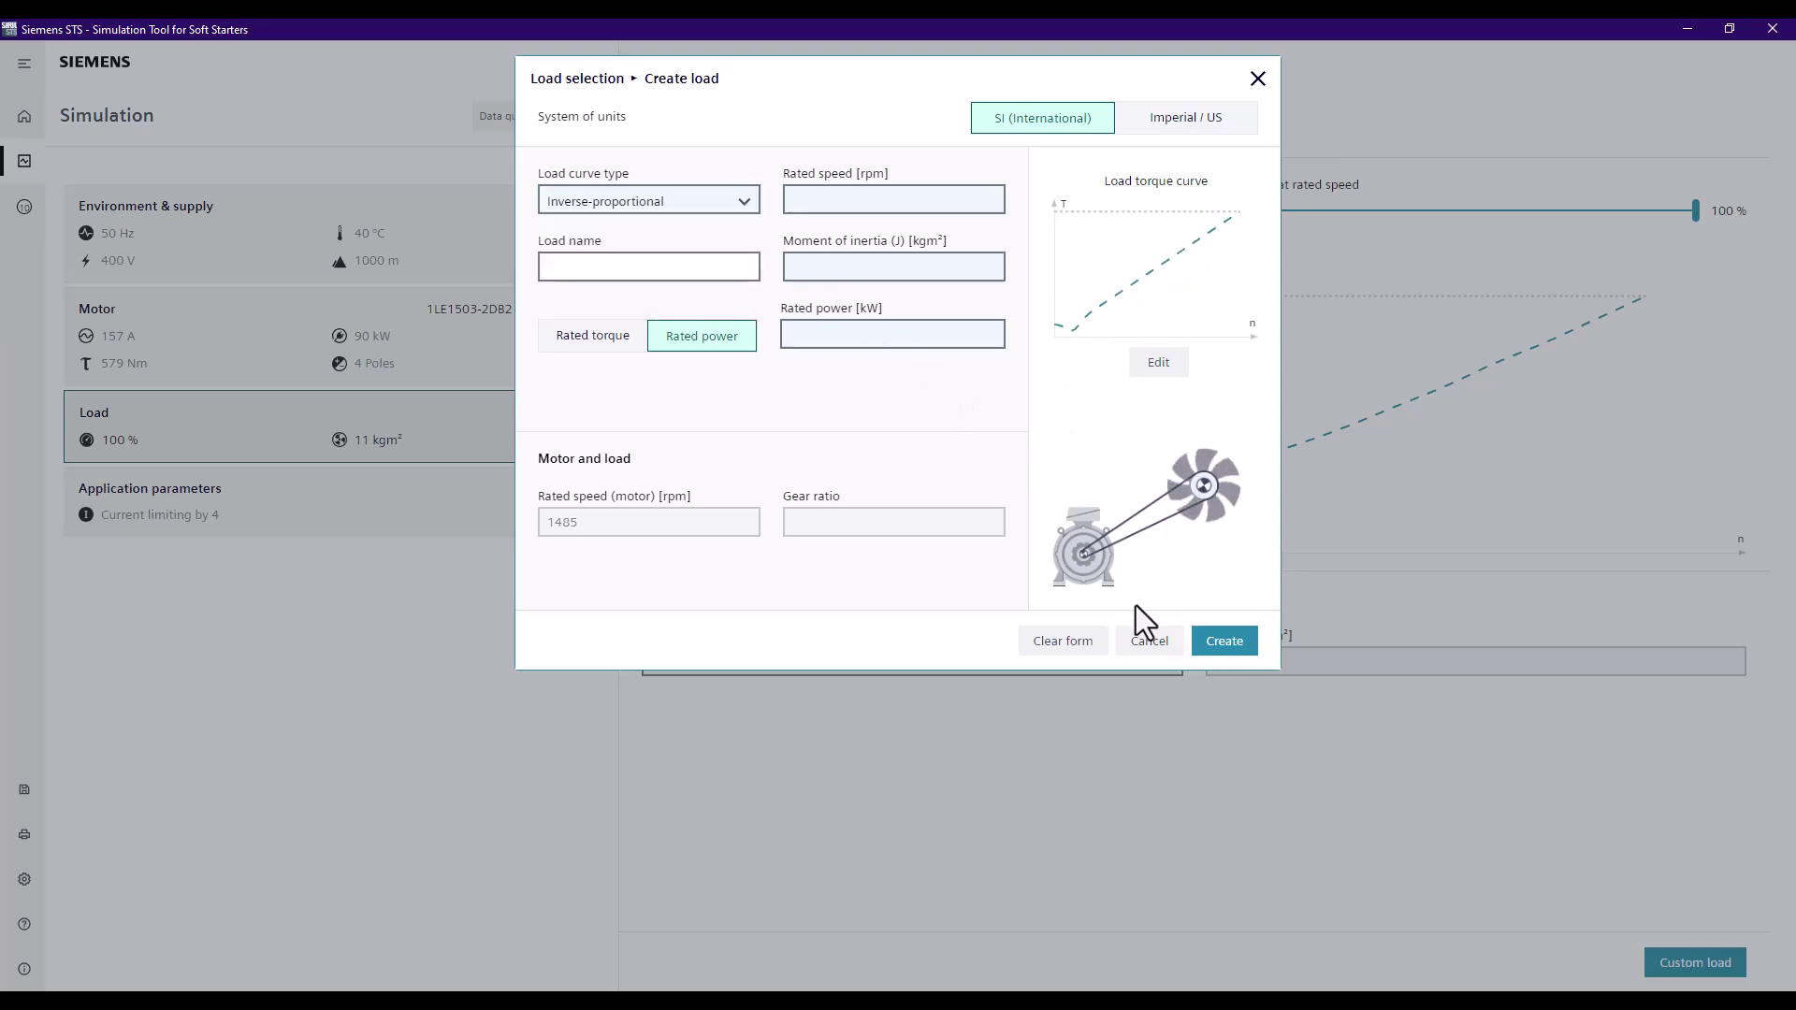
click(1145, 641)
click(1141, 639)
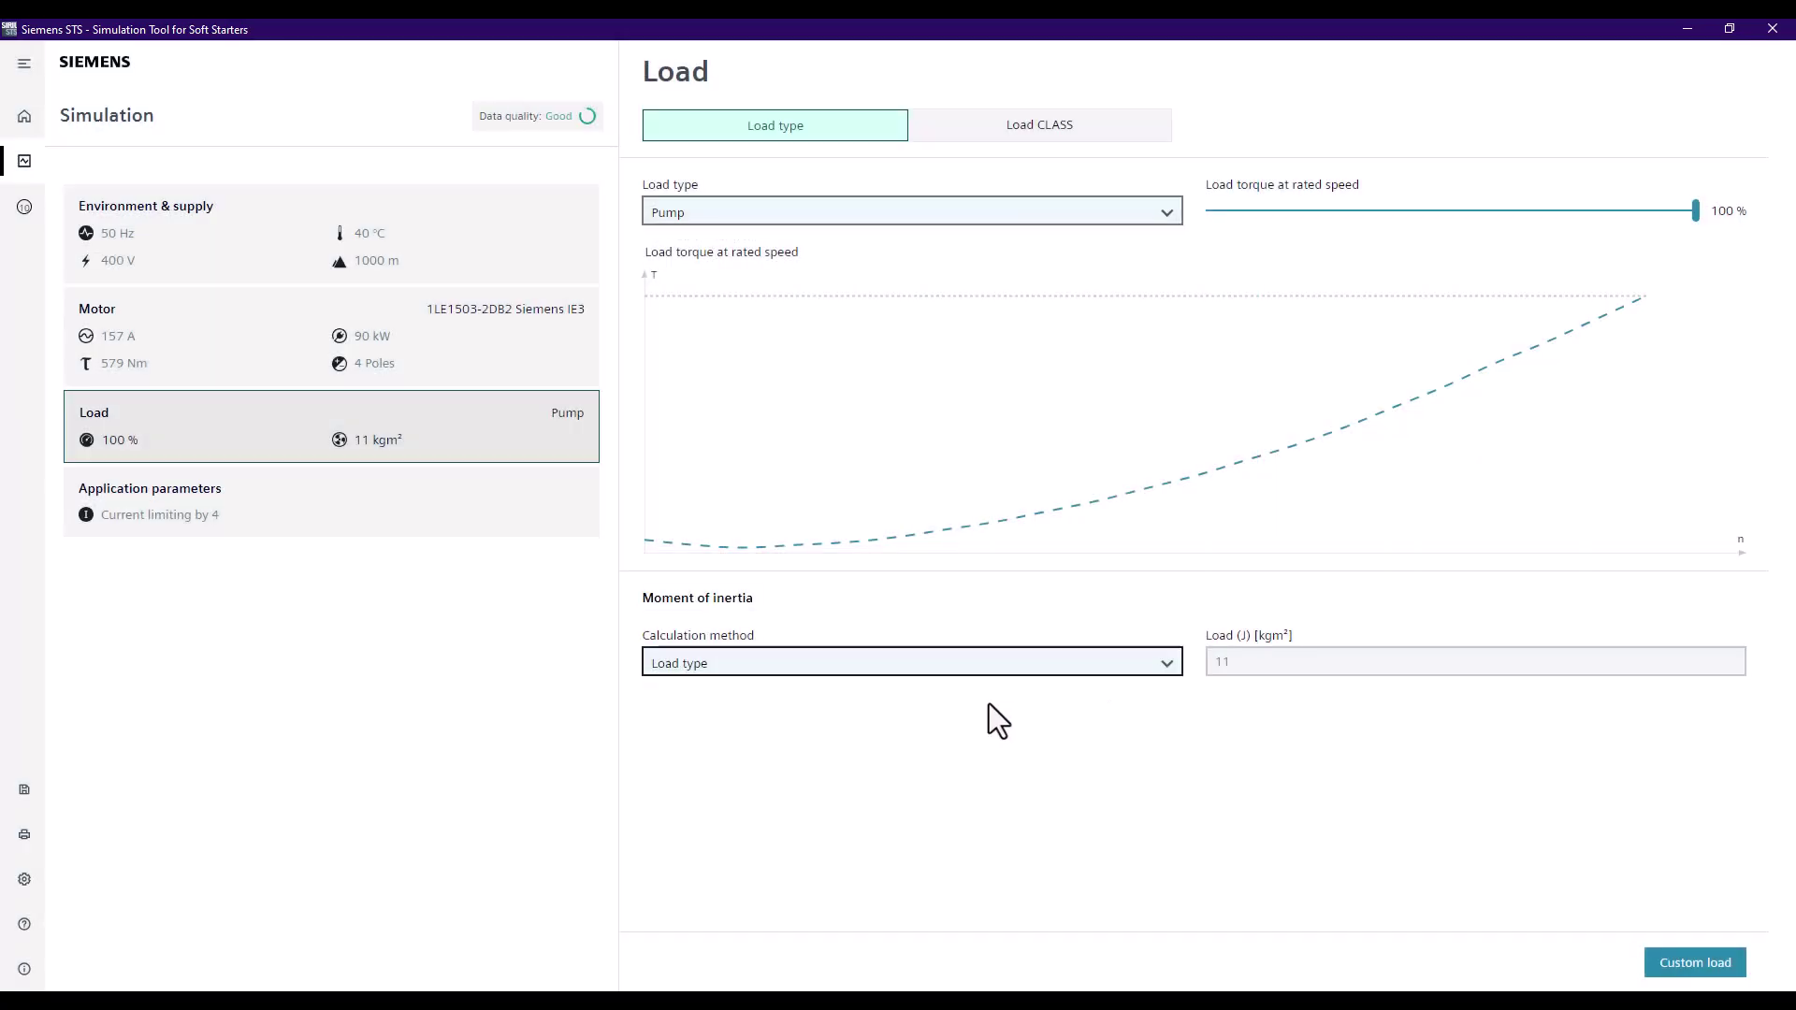
Step: Review the application parameters and look through the list of suggested soft starters
click(383, 527)
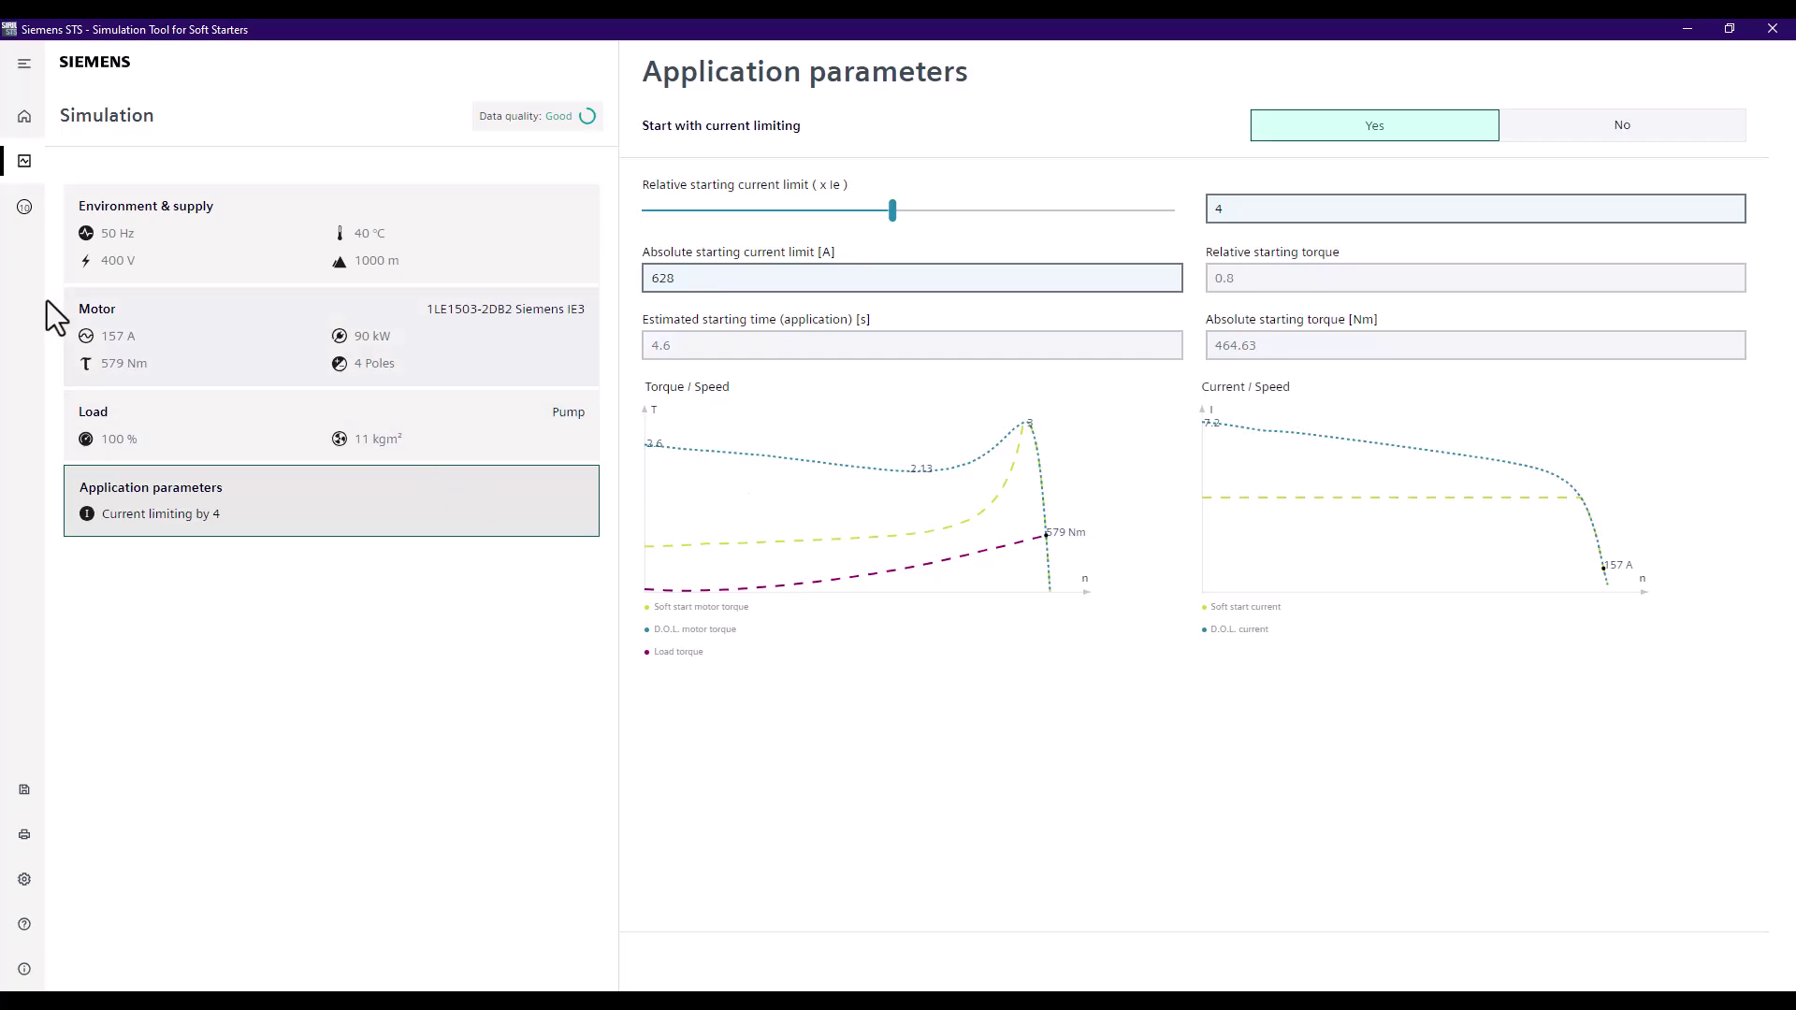
click(25, 210)
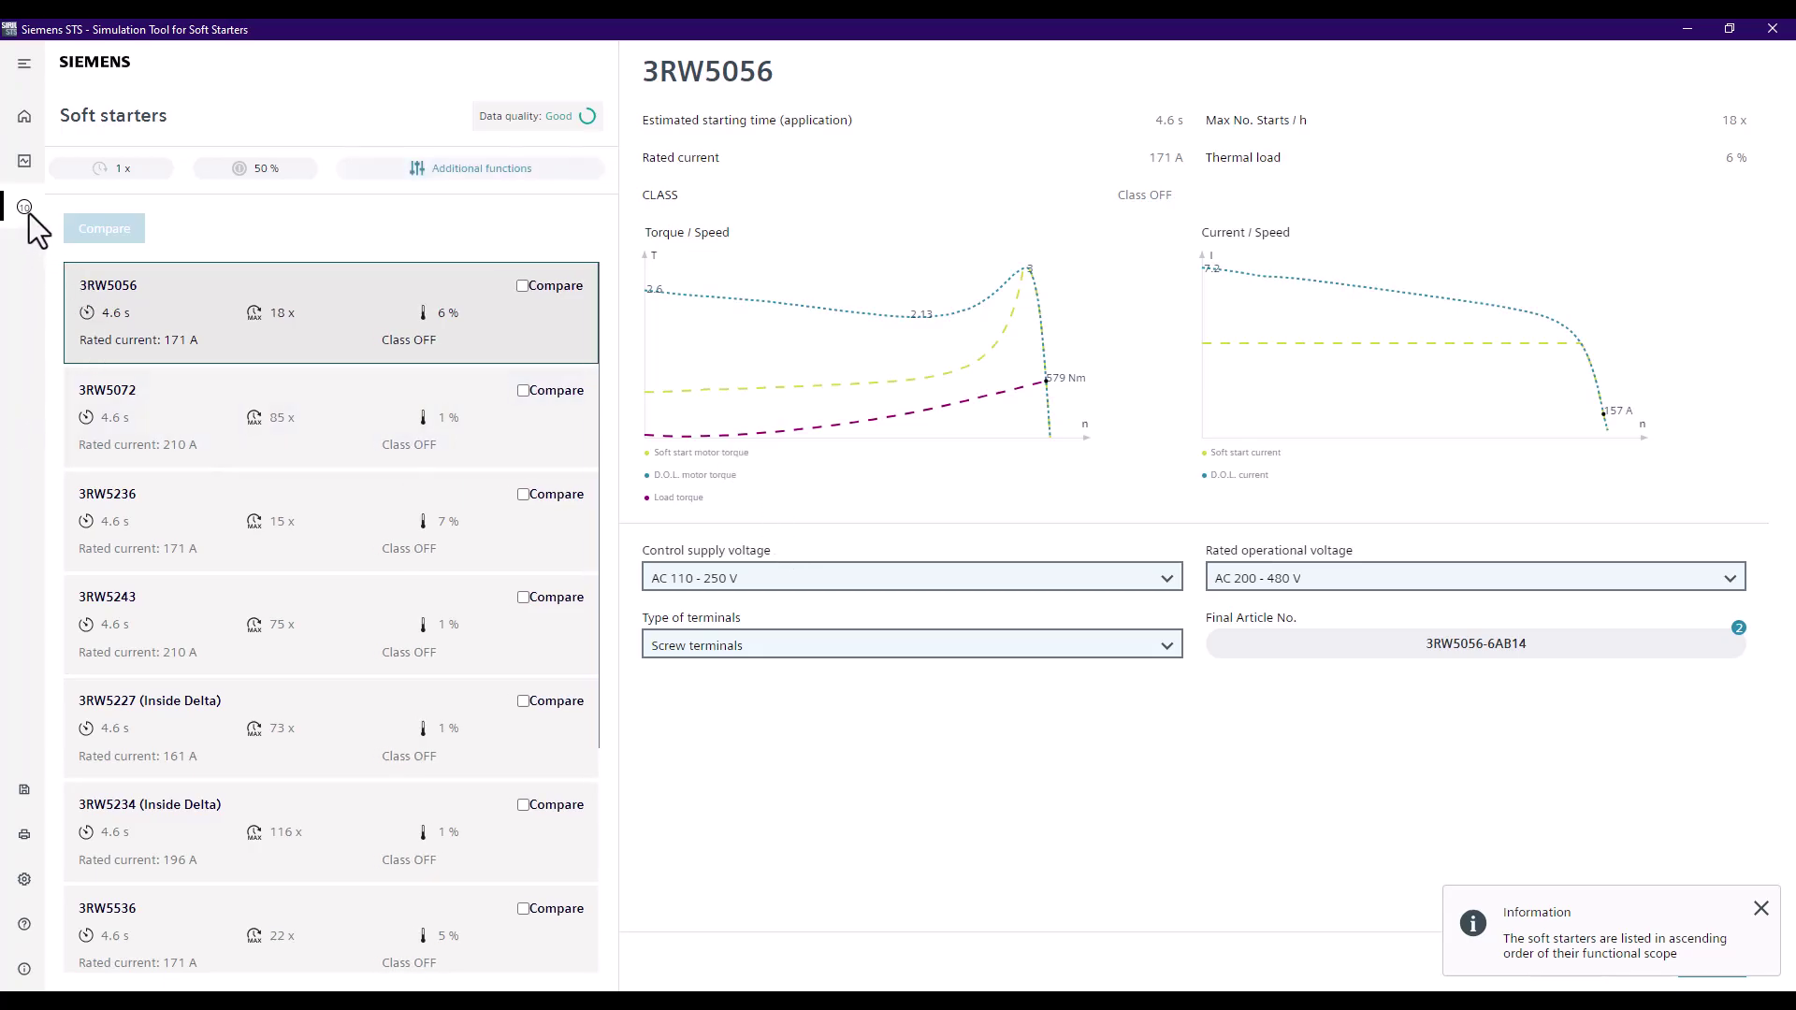
scroll(370, 361, down, 3)
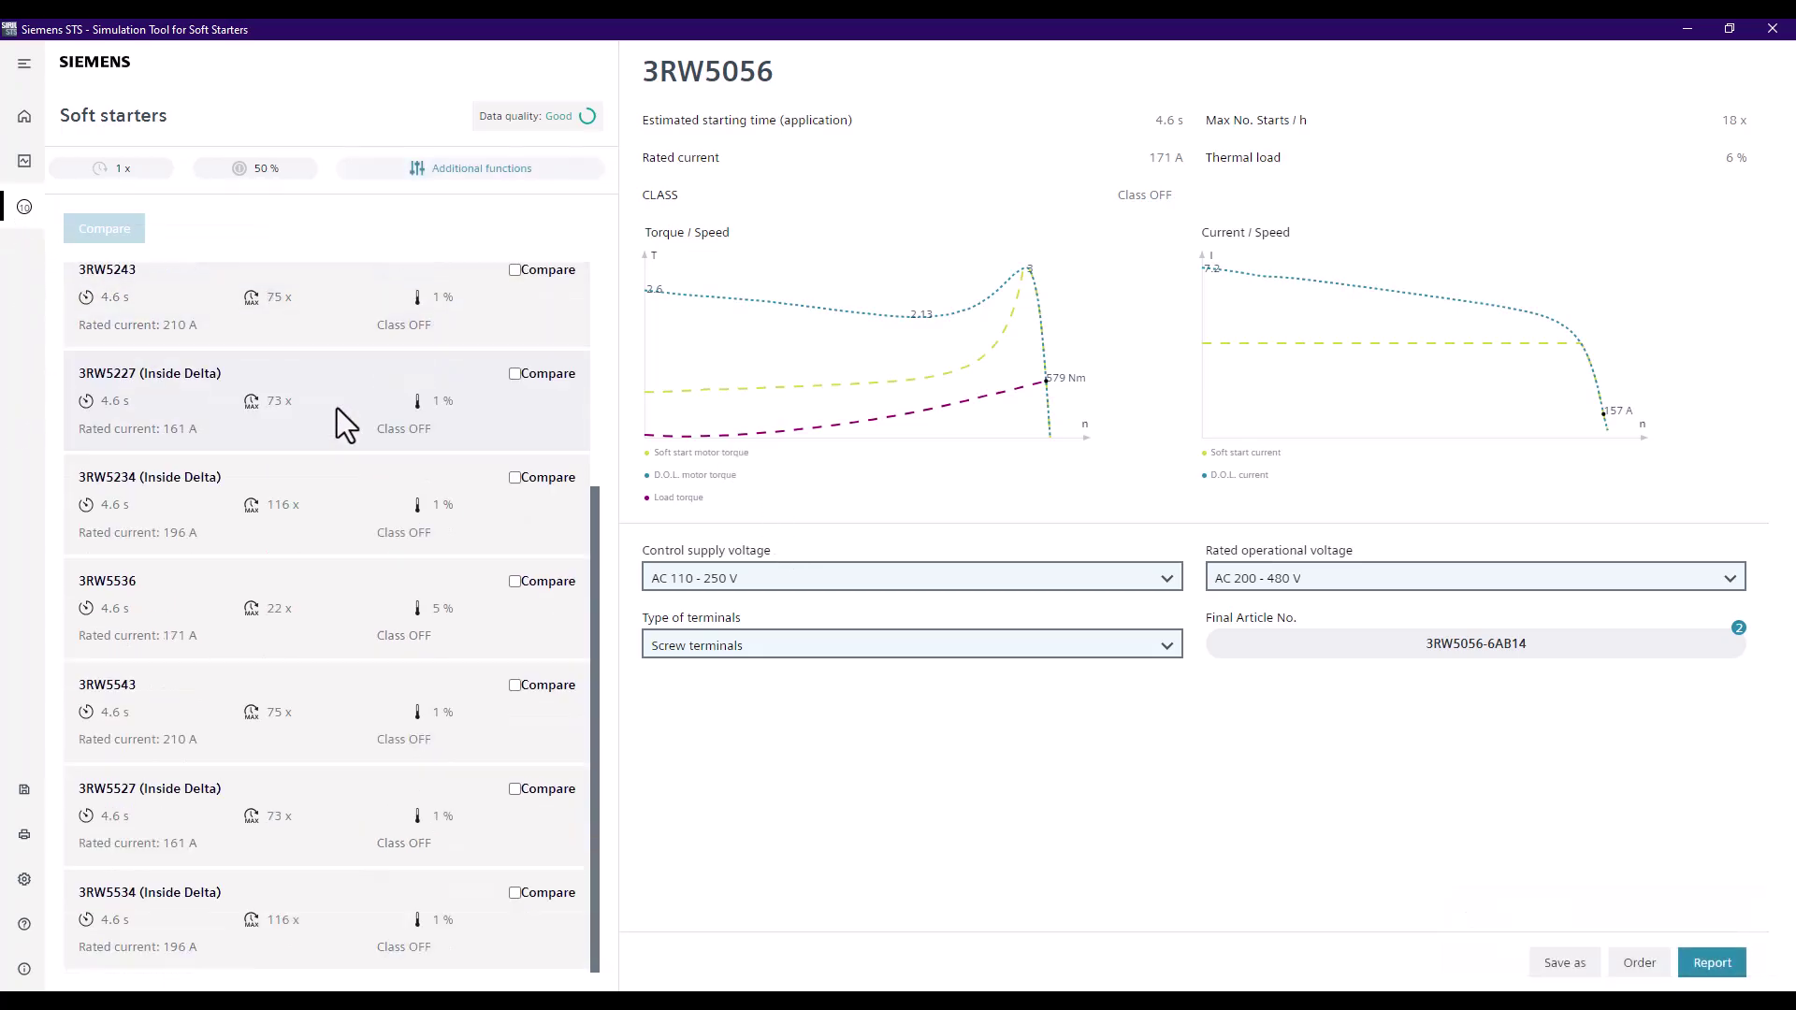
scroll(324, 664, up, 3)
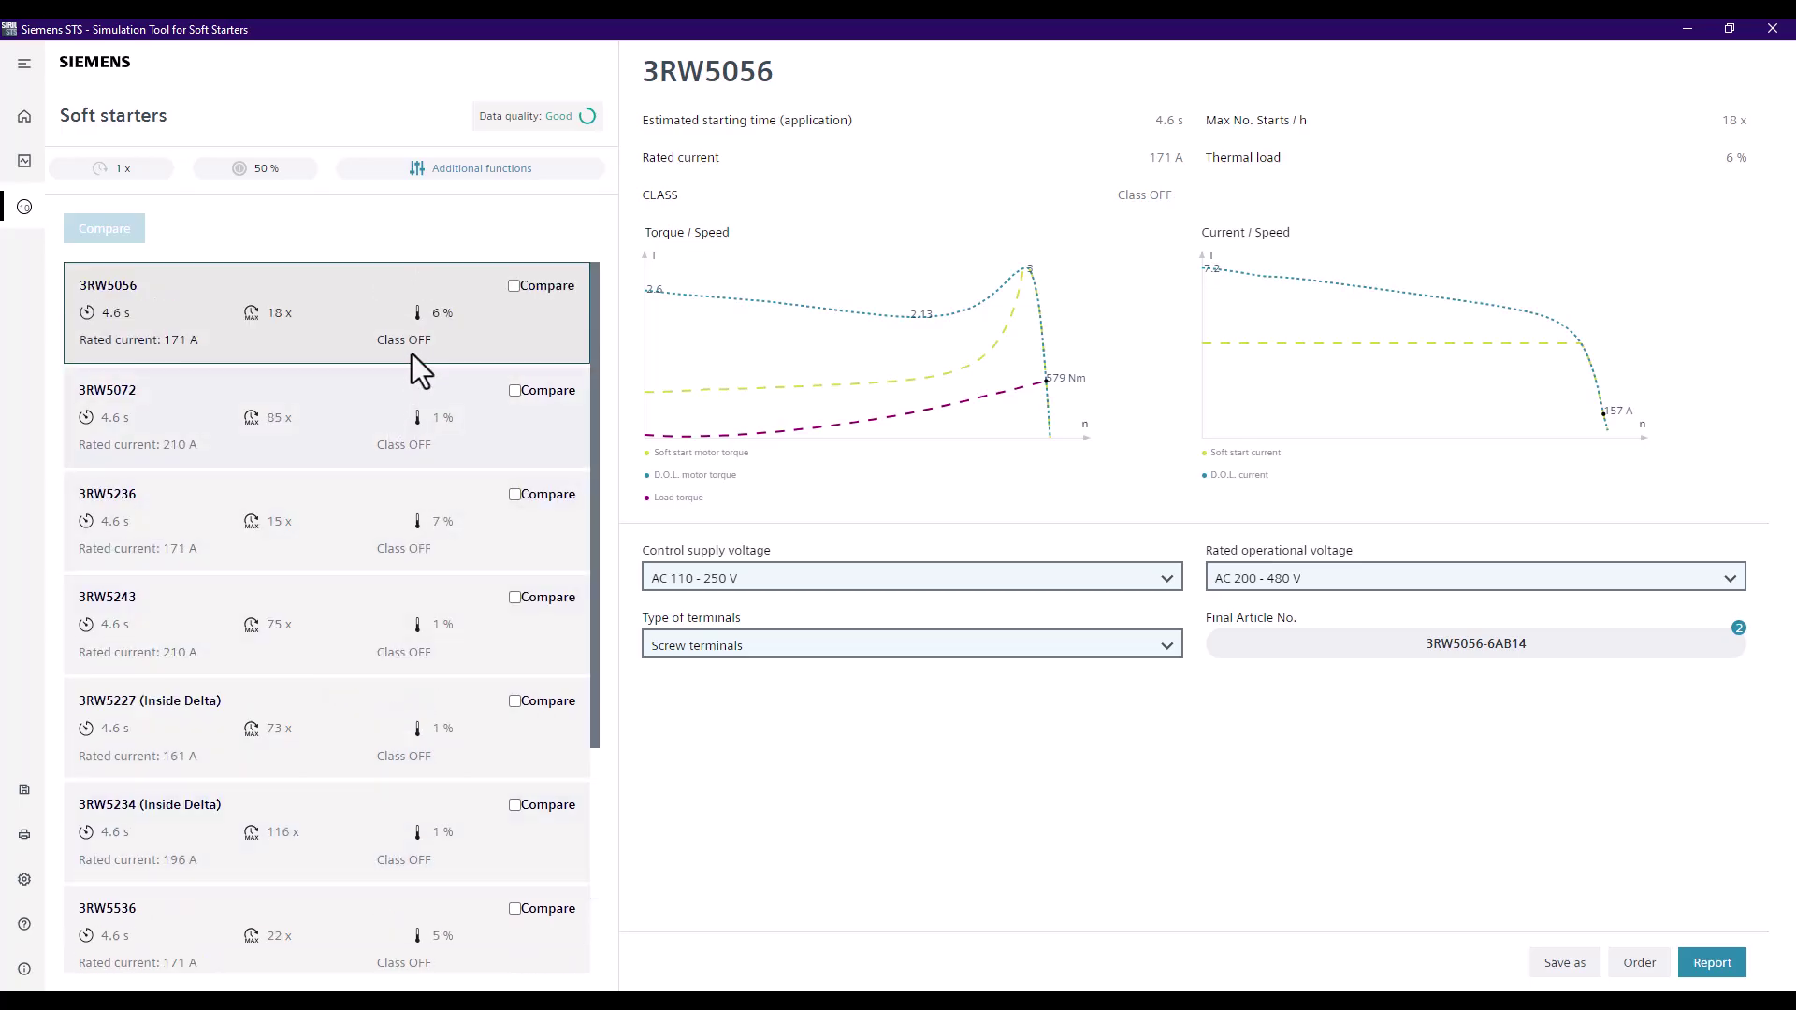
scroll(397, 647, down, 3)
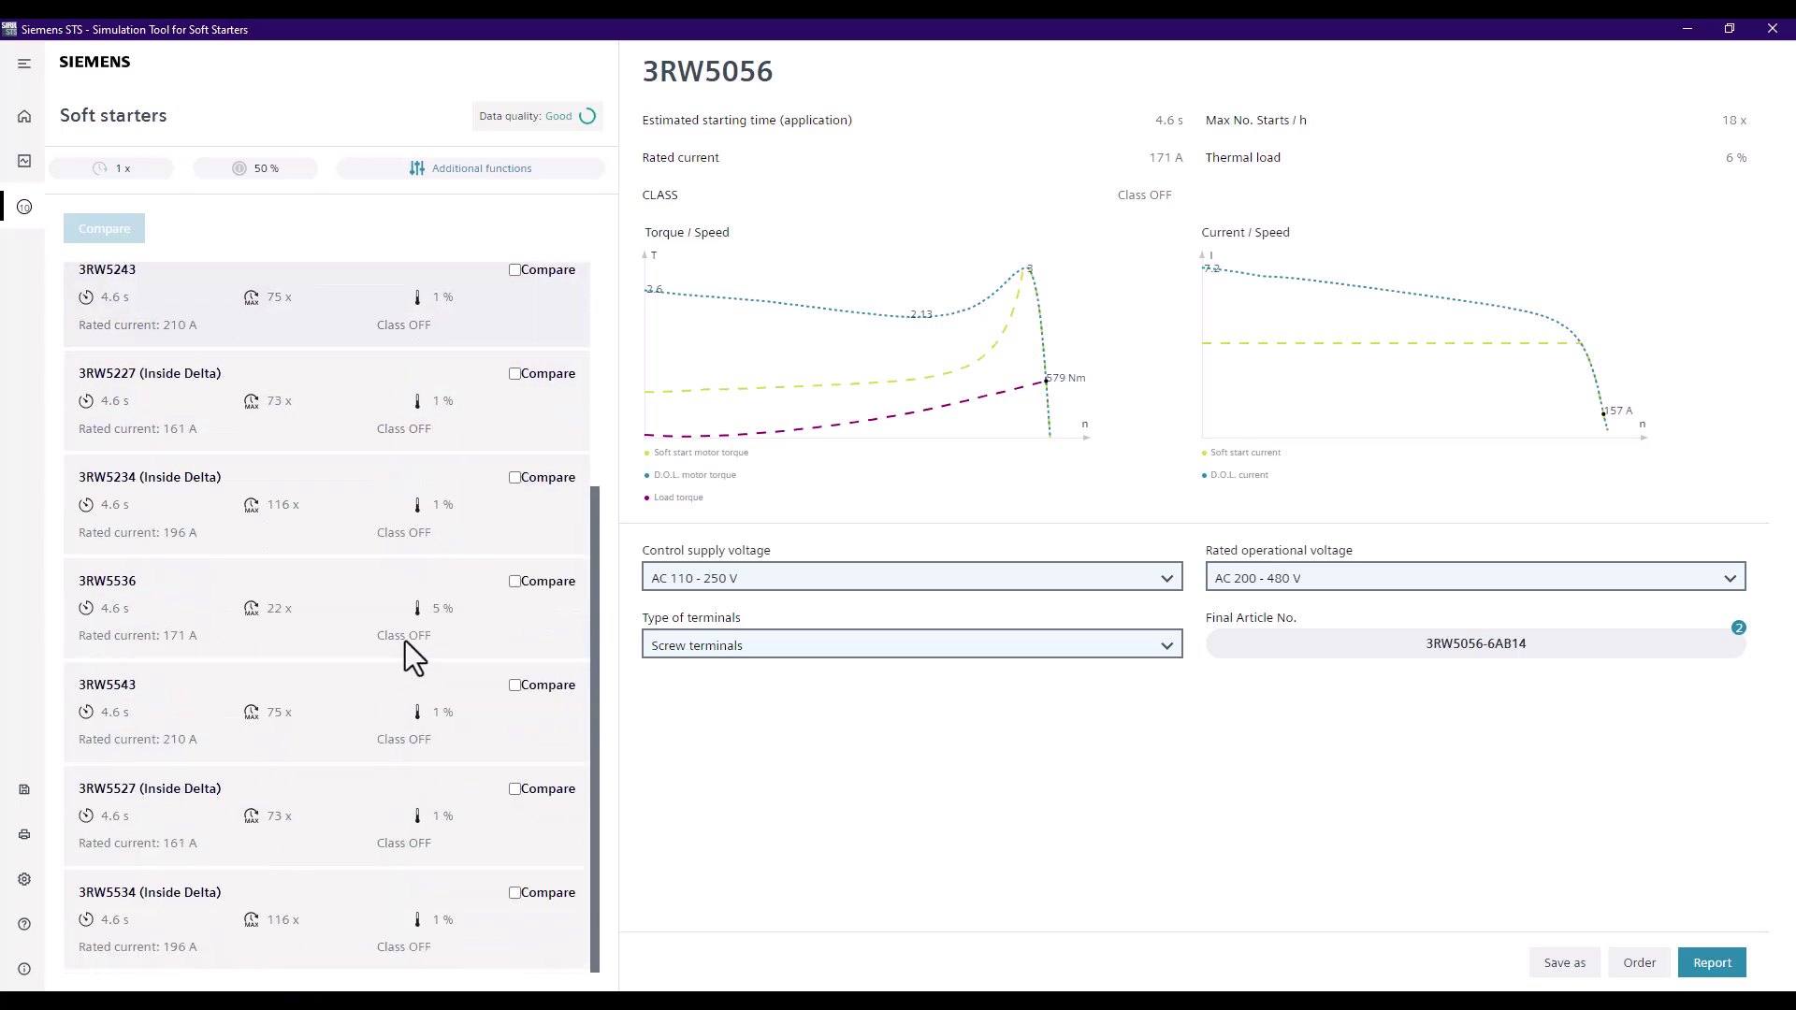
scroll(406, 640, up, 3)
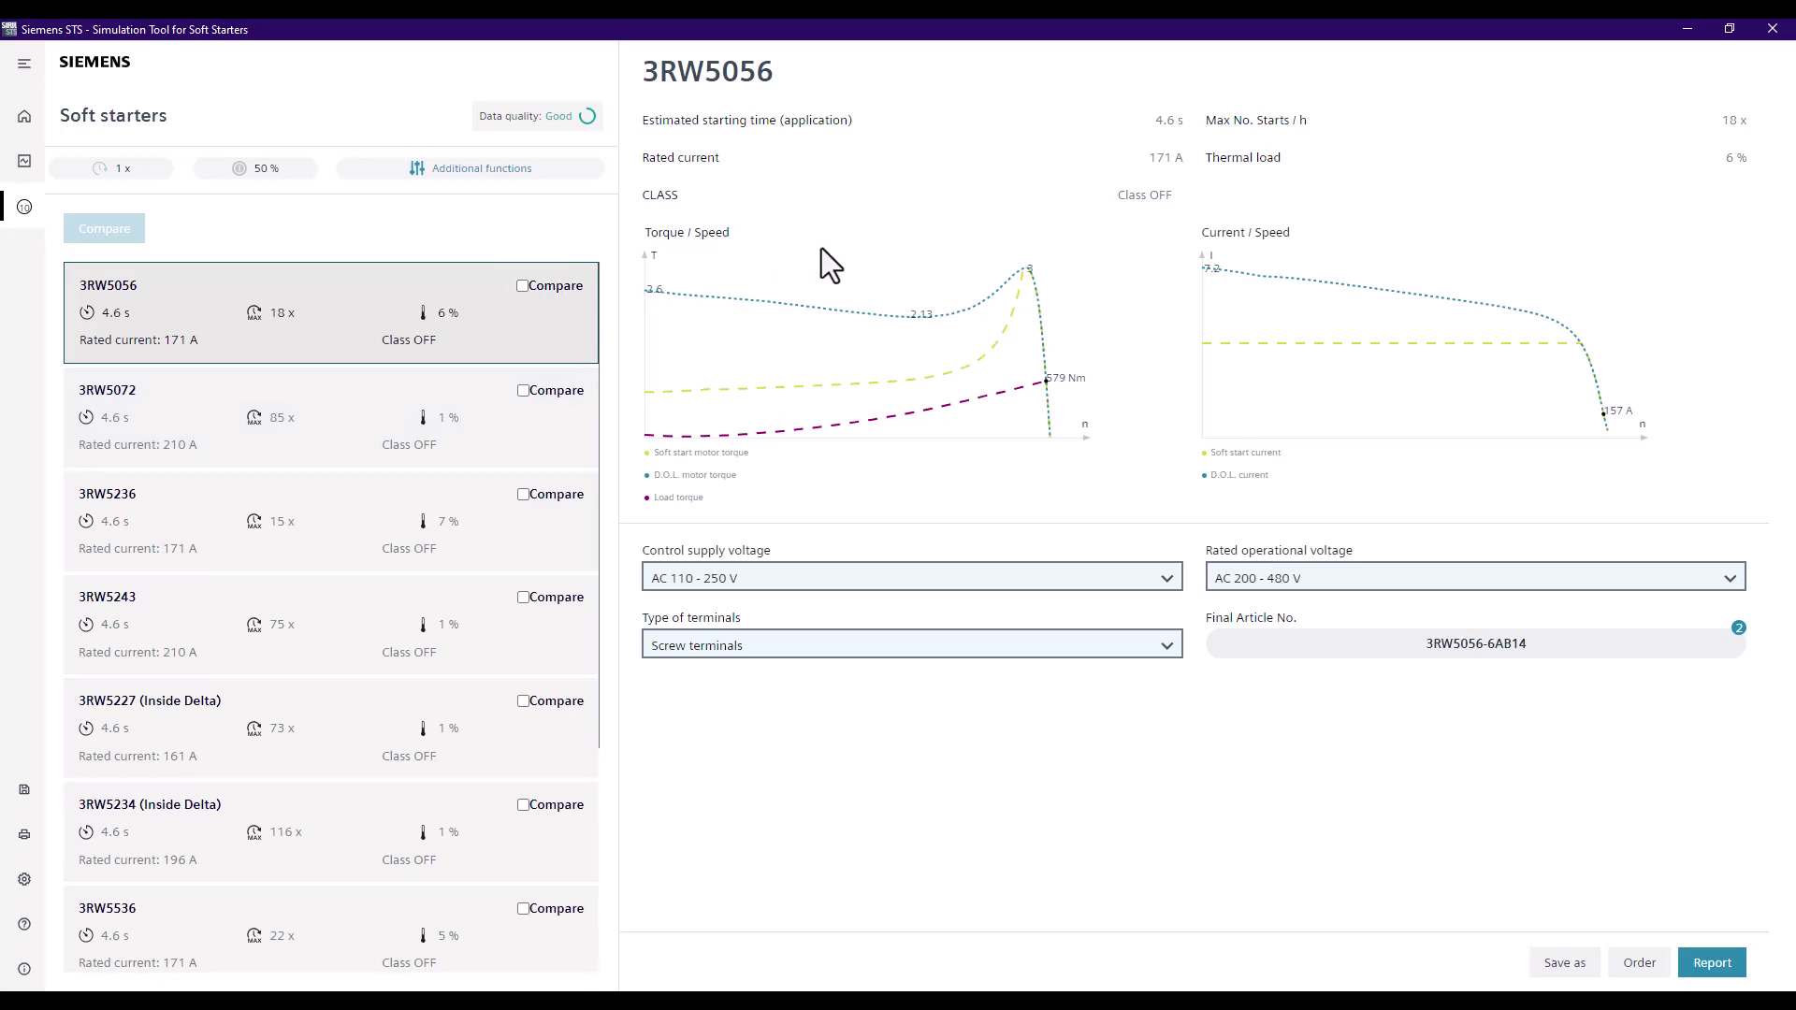
Step: Set the number of starts per hour in the starting profile to 15
click(142, 179)
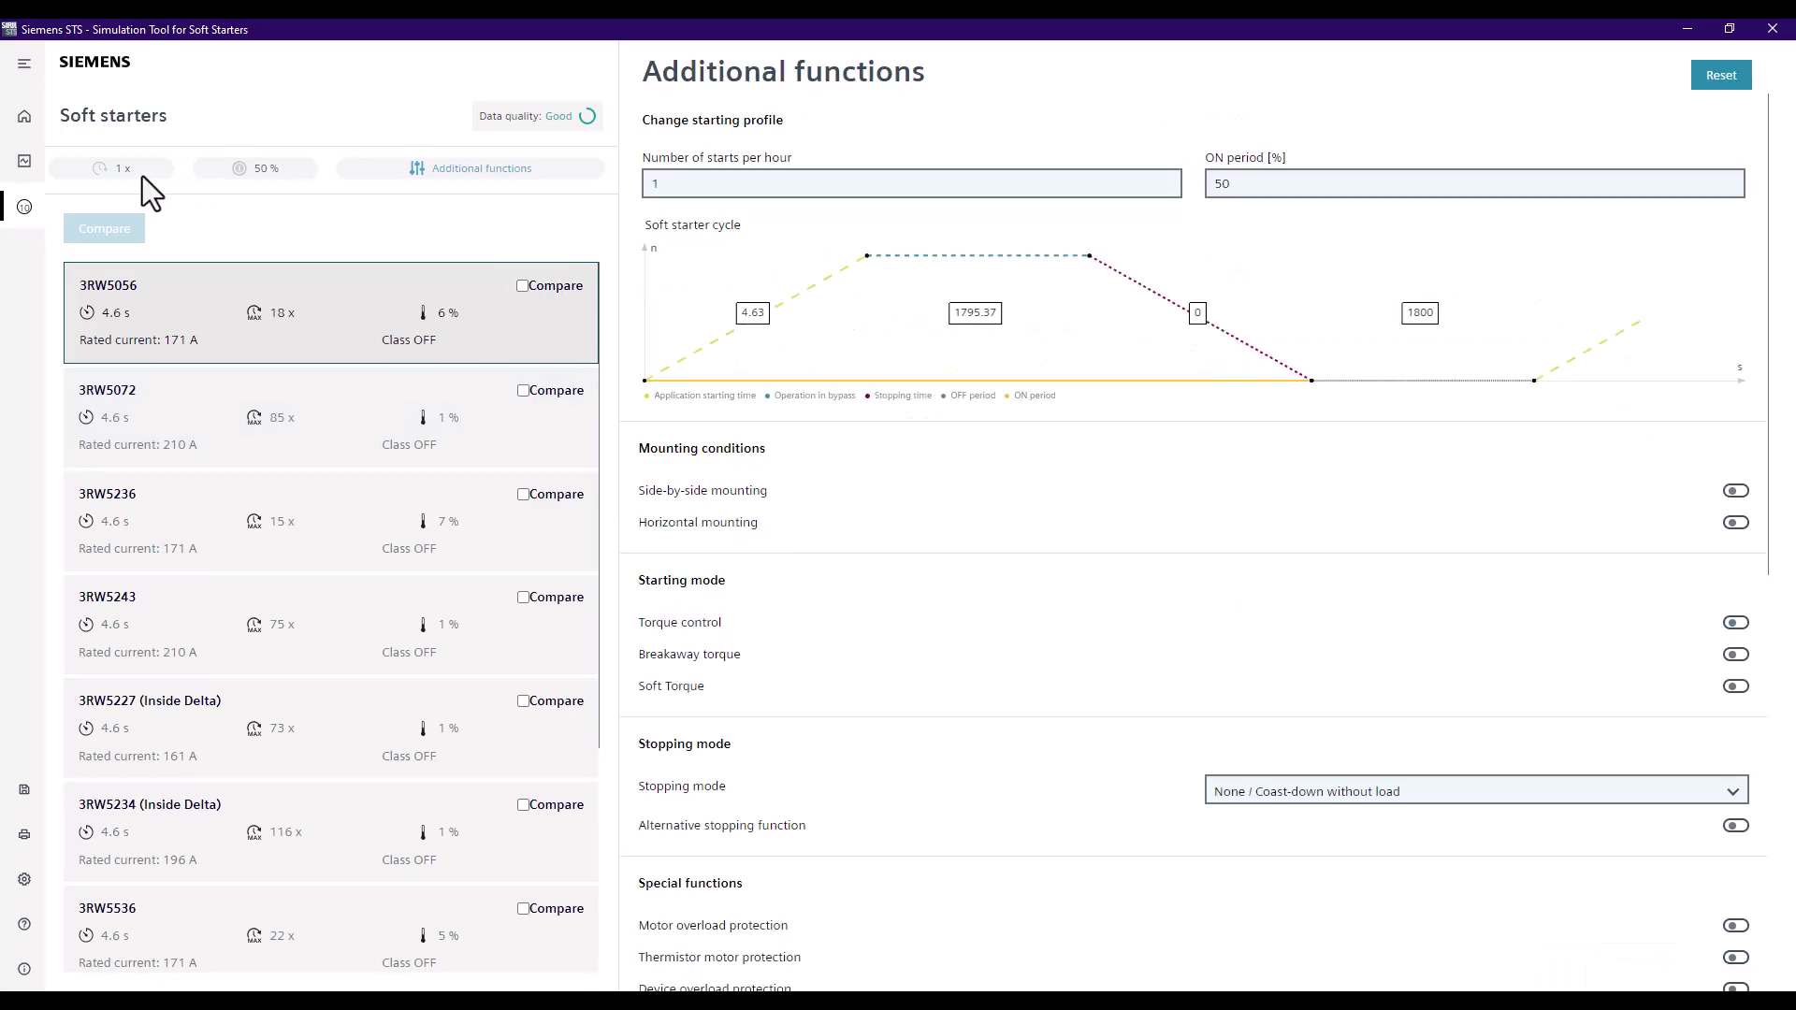
click(775, 186)
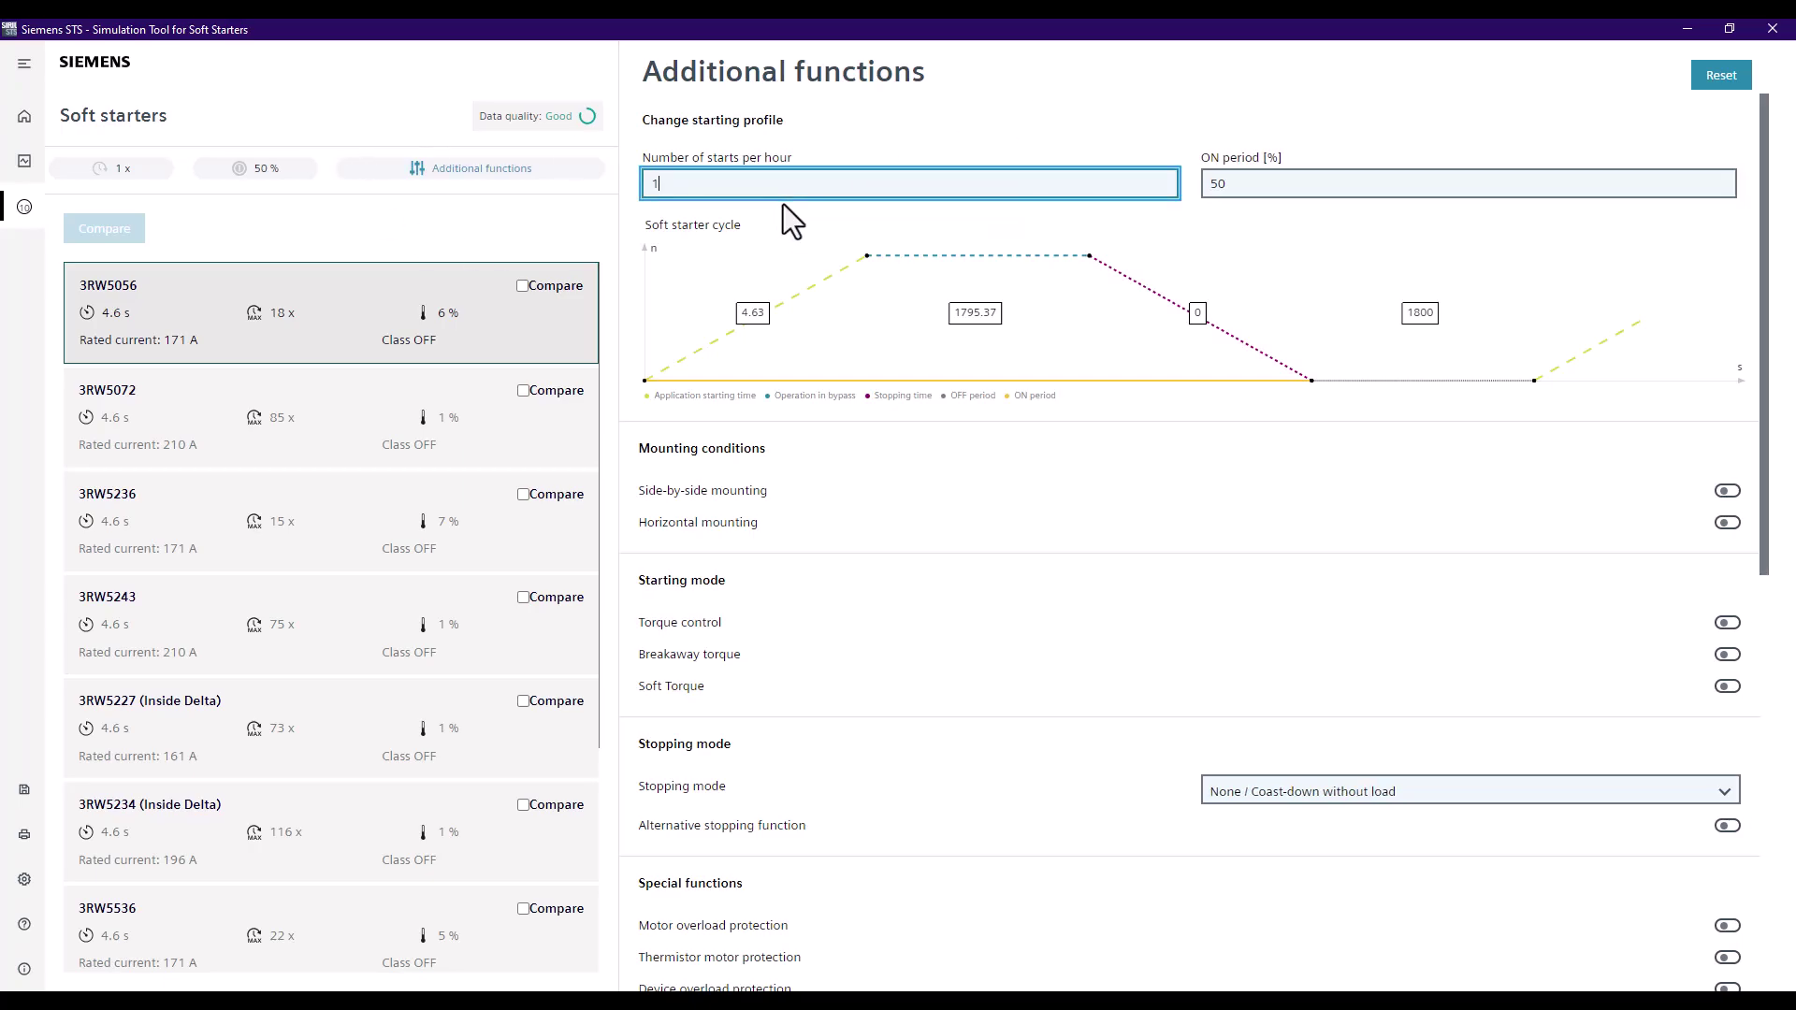
text(5)
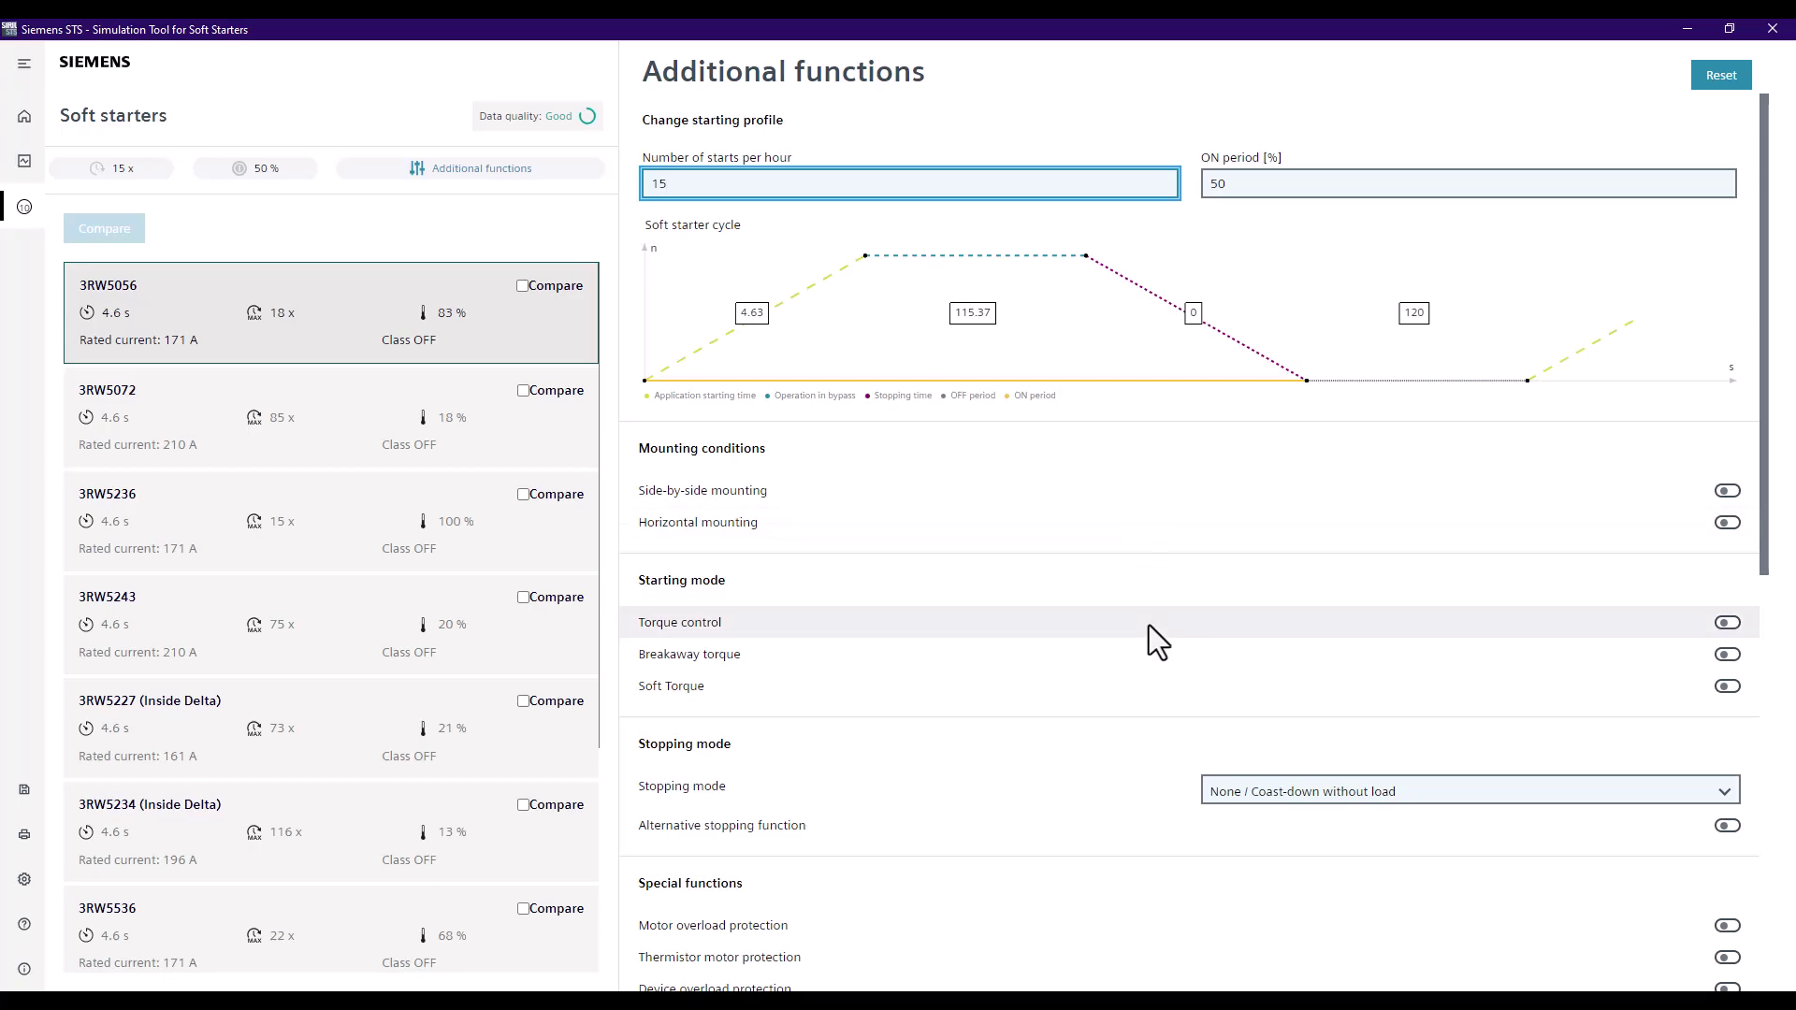
Step: Set the stopping mode of the additional functions to Pump stop
scroll(1149, 624, down, 1)
scroll(1149, 625, down, 2)
click(1393, 505)
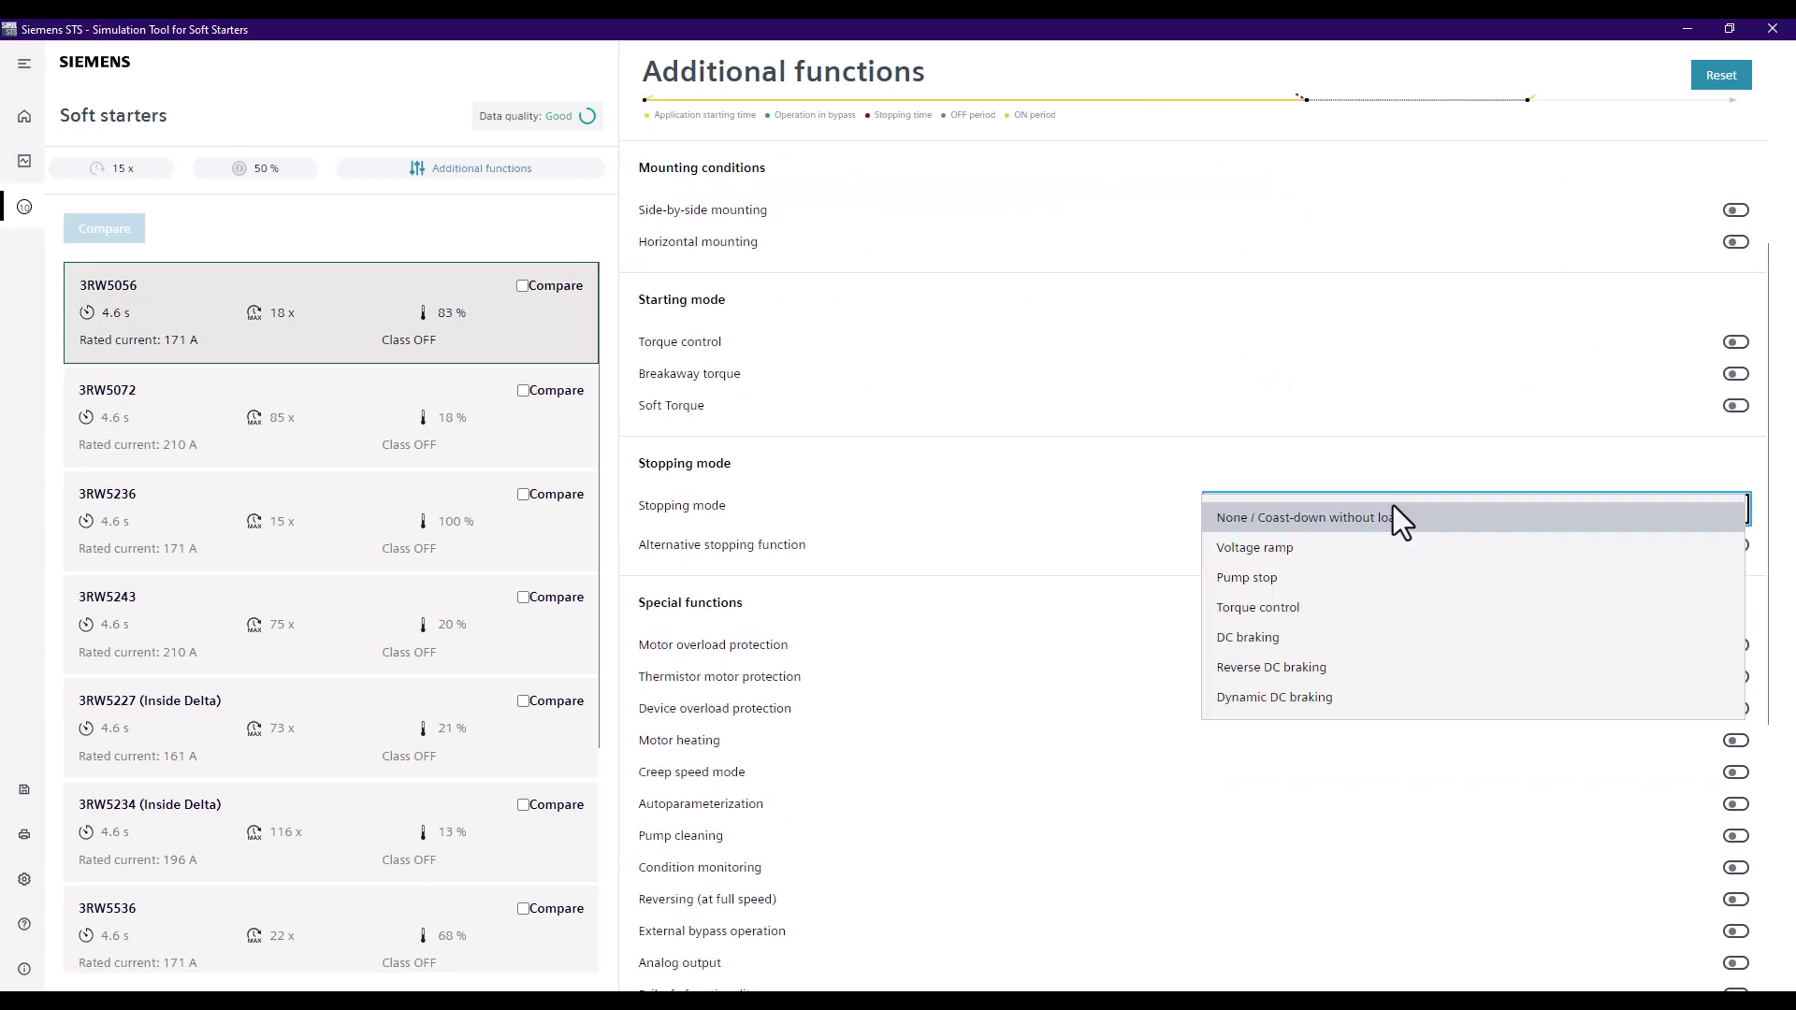
click(1384, 578)
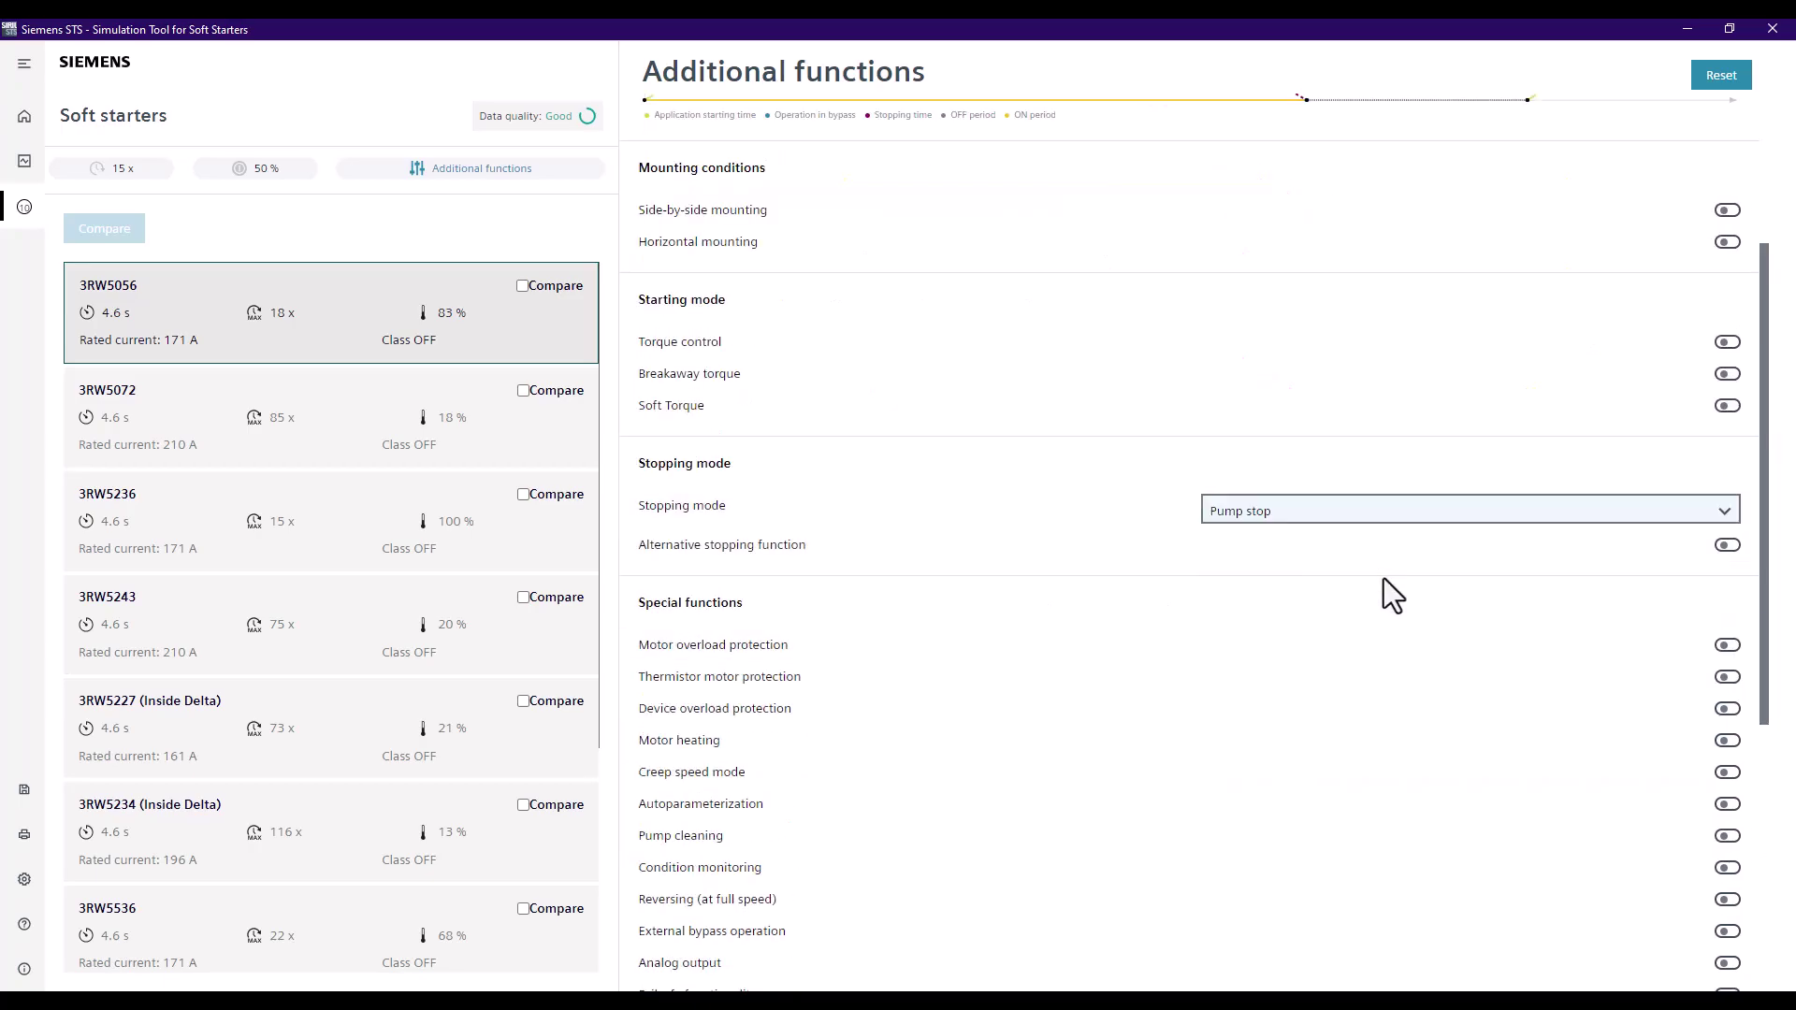
Step: Enable motor overload protection and condition monitoring, and set the communication module to PROFINET standard
scroll(1318, 600, down, 3)
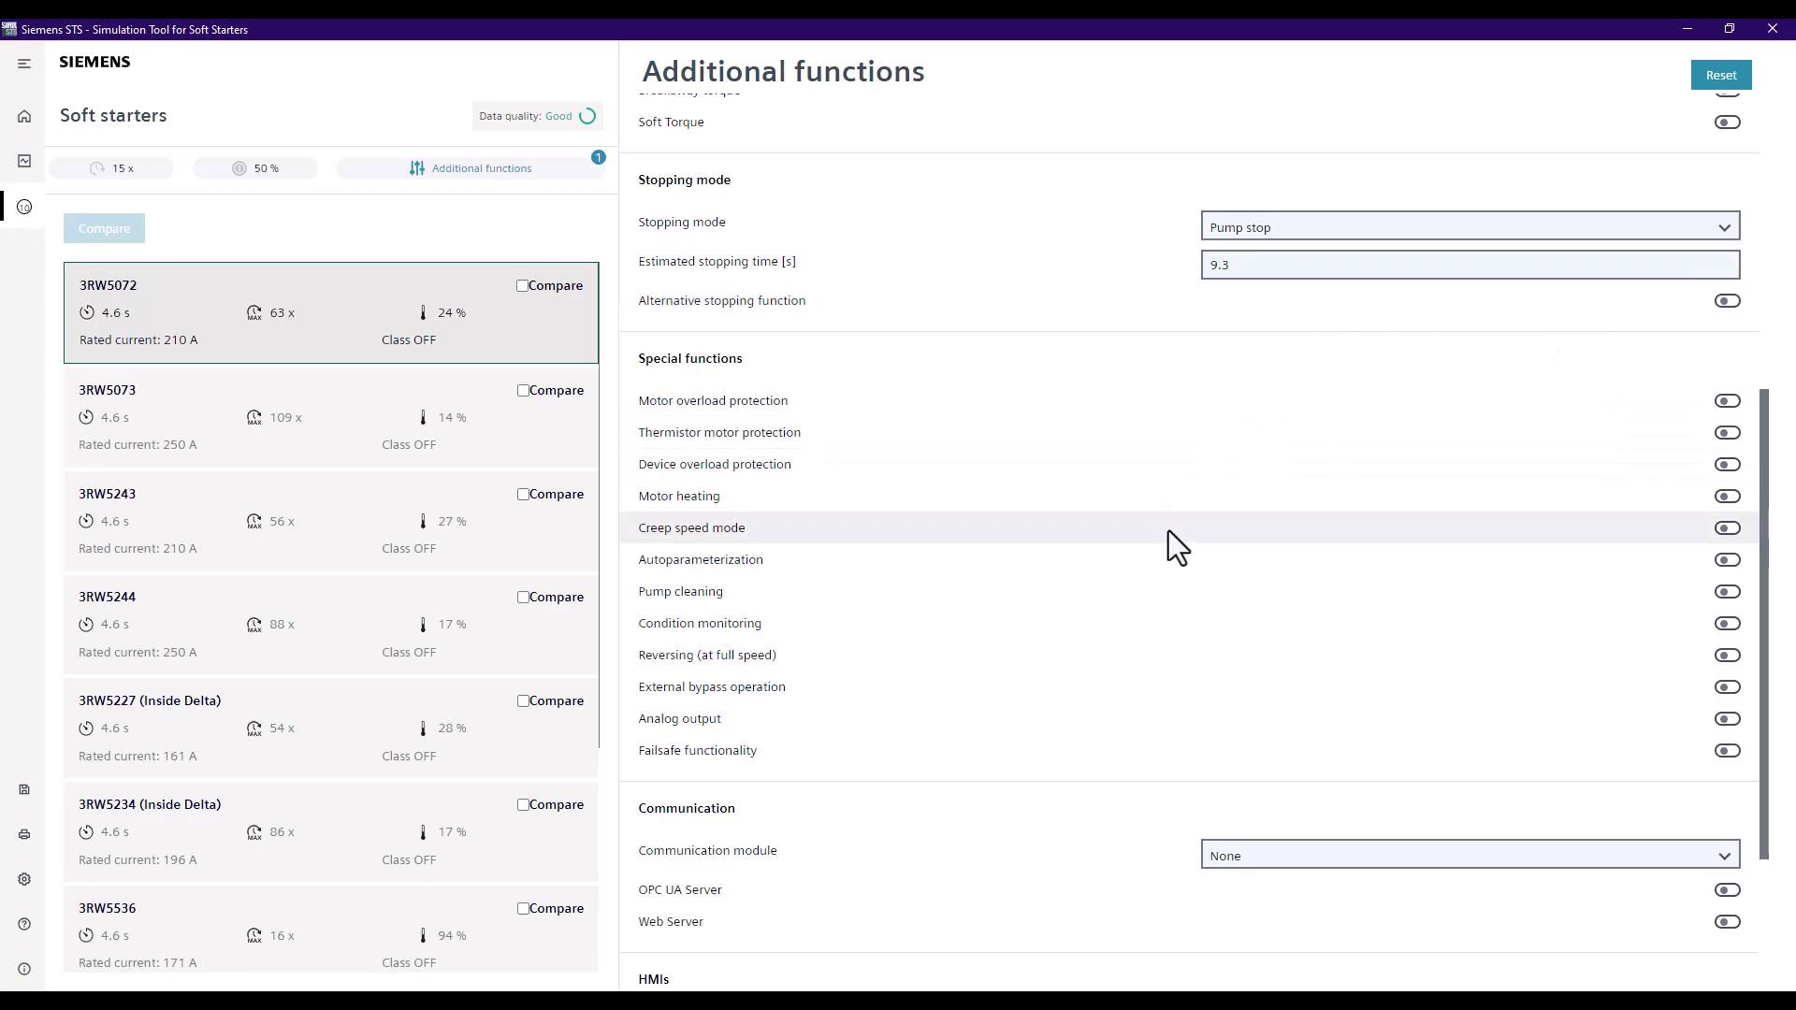
click(1727, 399)
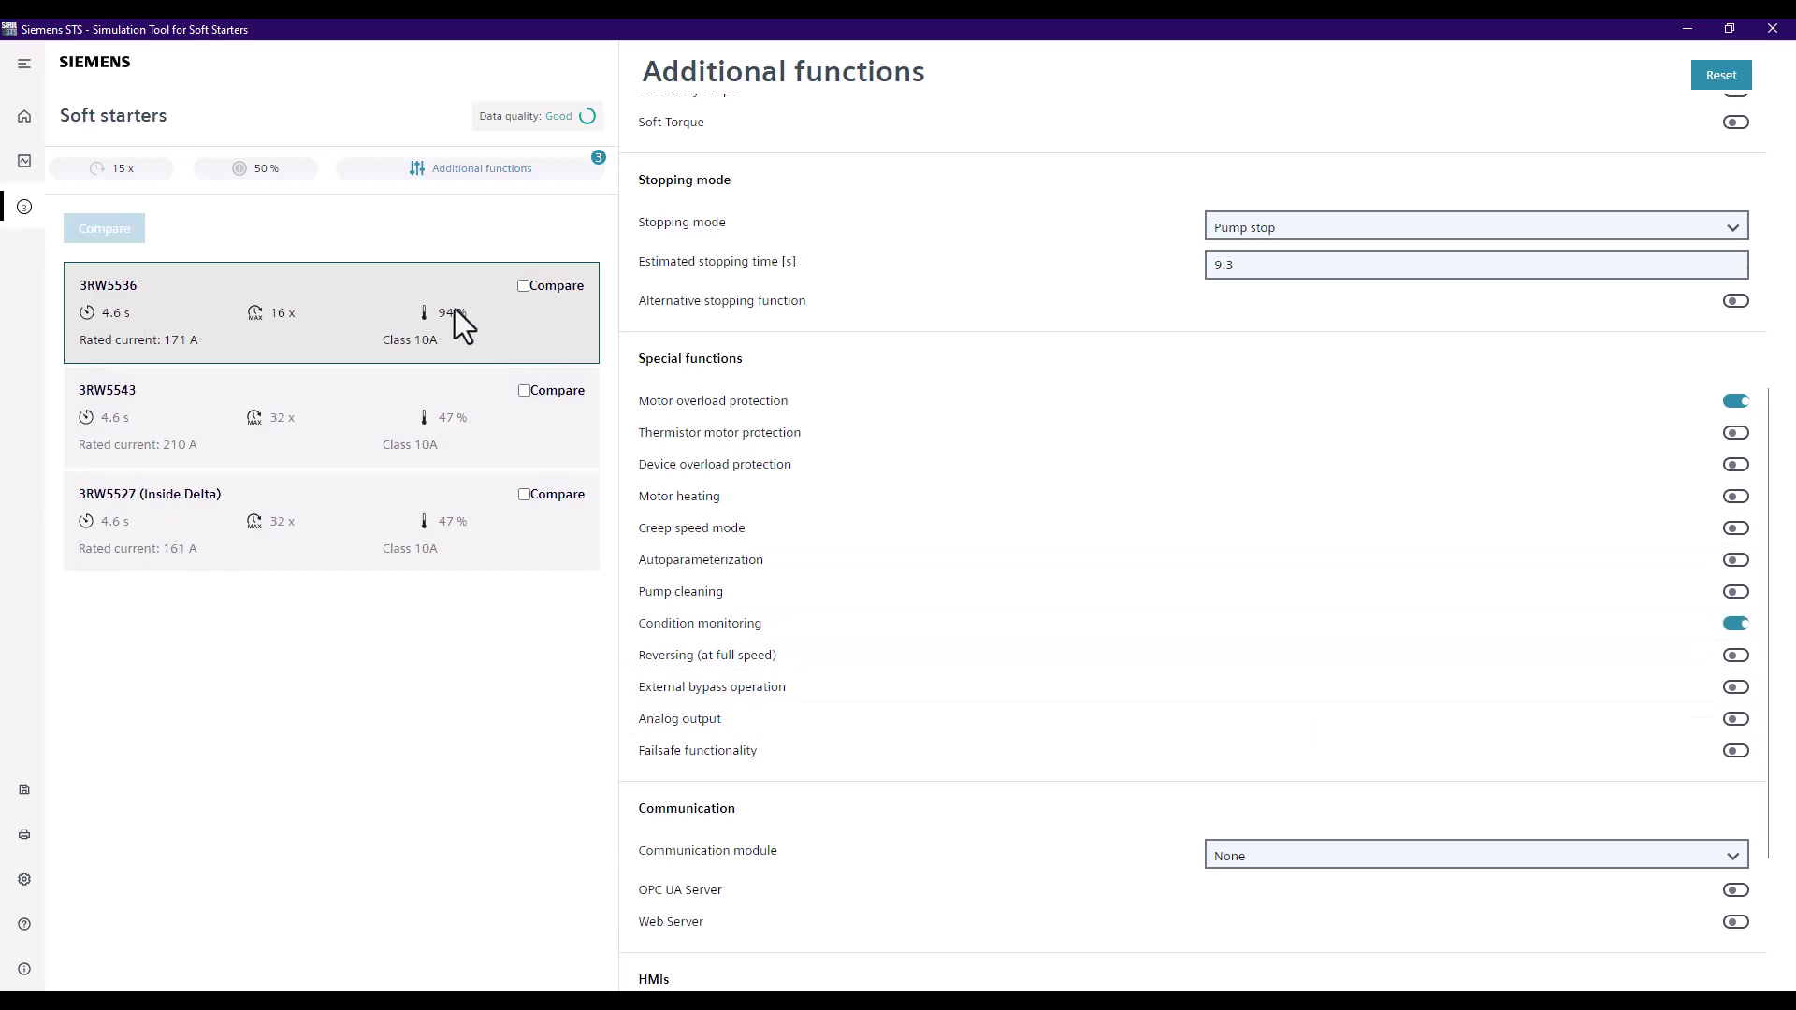
click(1368, 858)
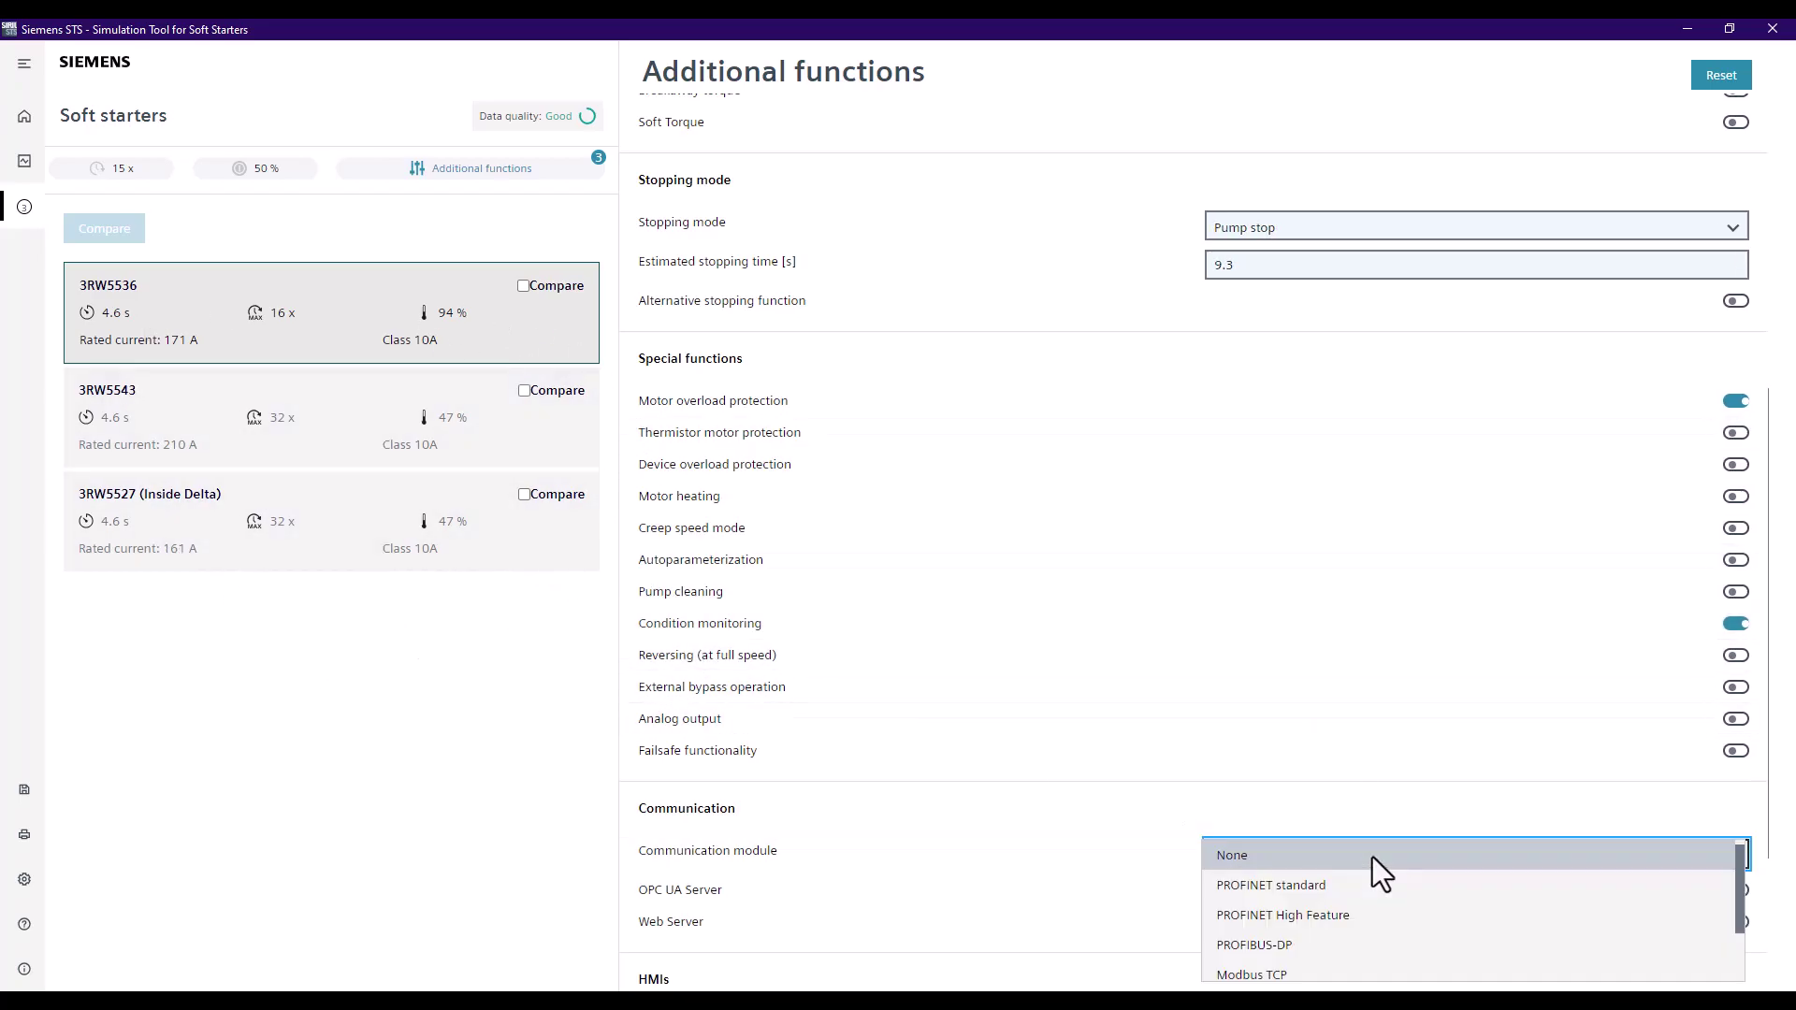
click(1411, 891)
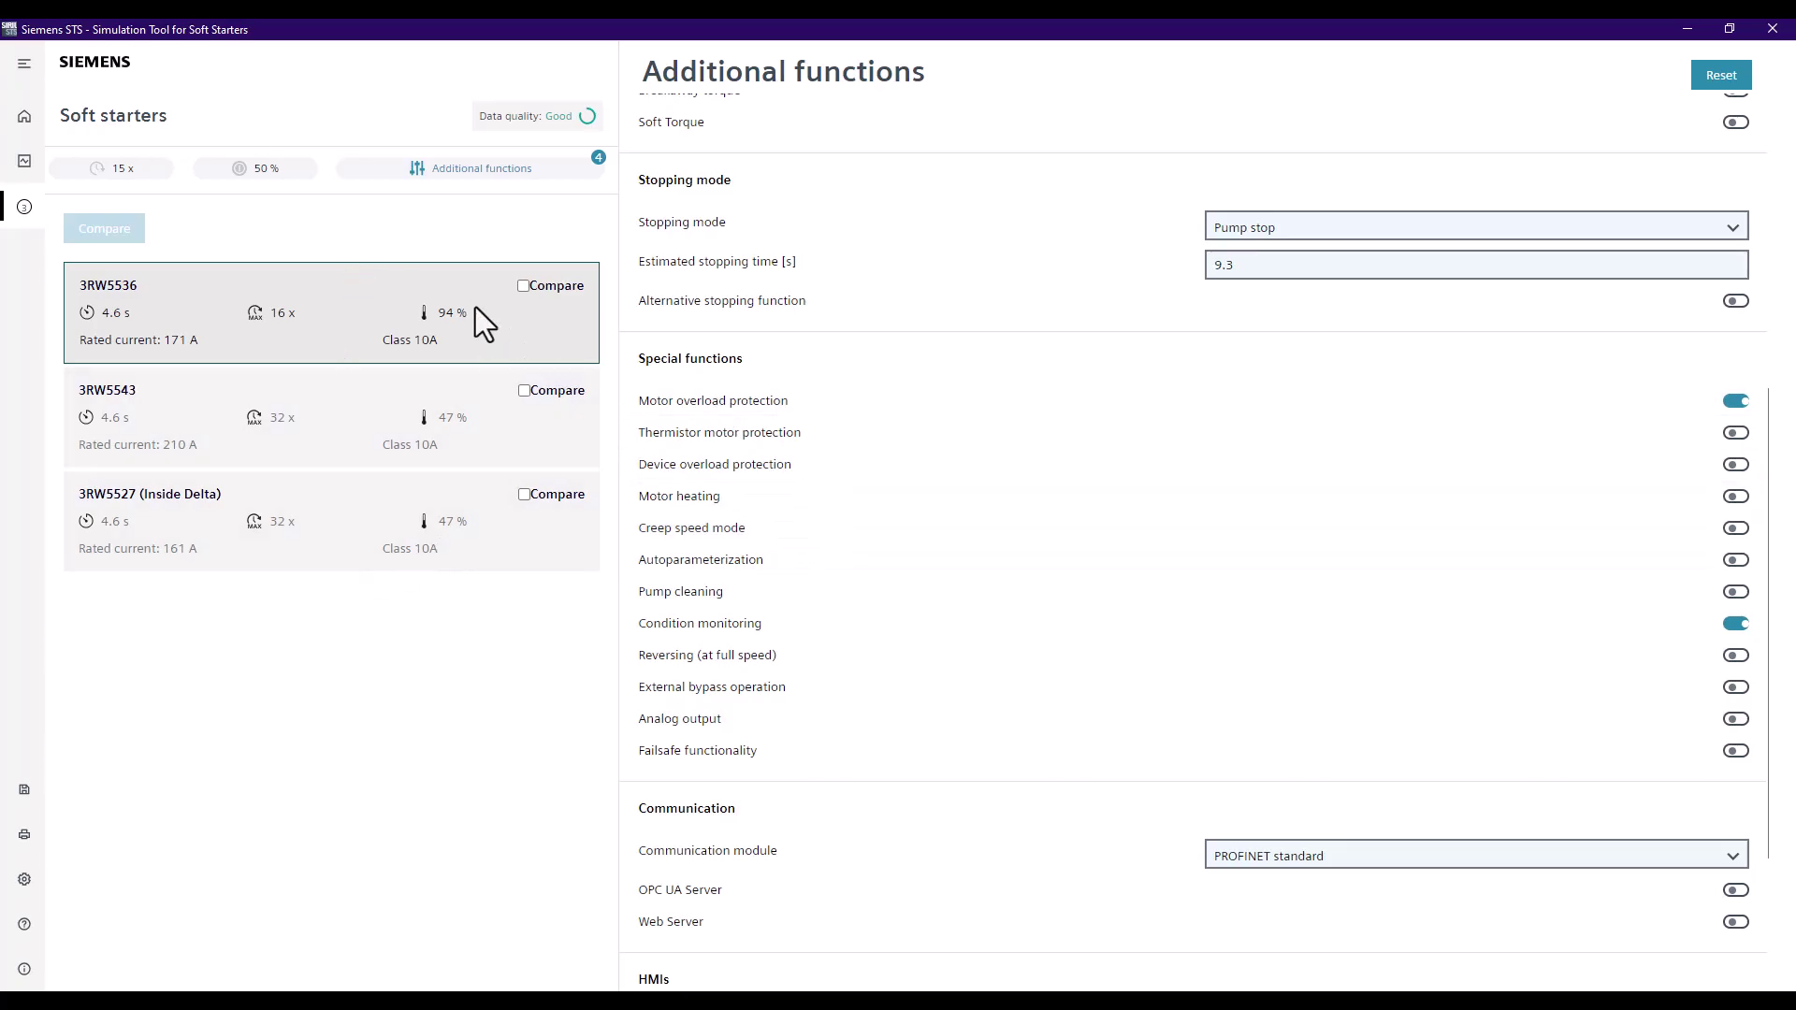
Step: Mark 3RW5536, 3RW5543 and 3RW5527 (Inside Delta) for comparison and open the comparison of the three soft starters
click(523, 286)
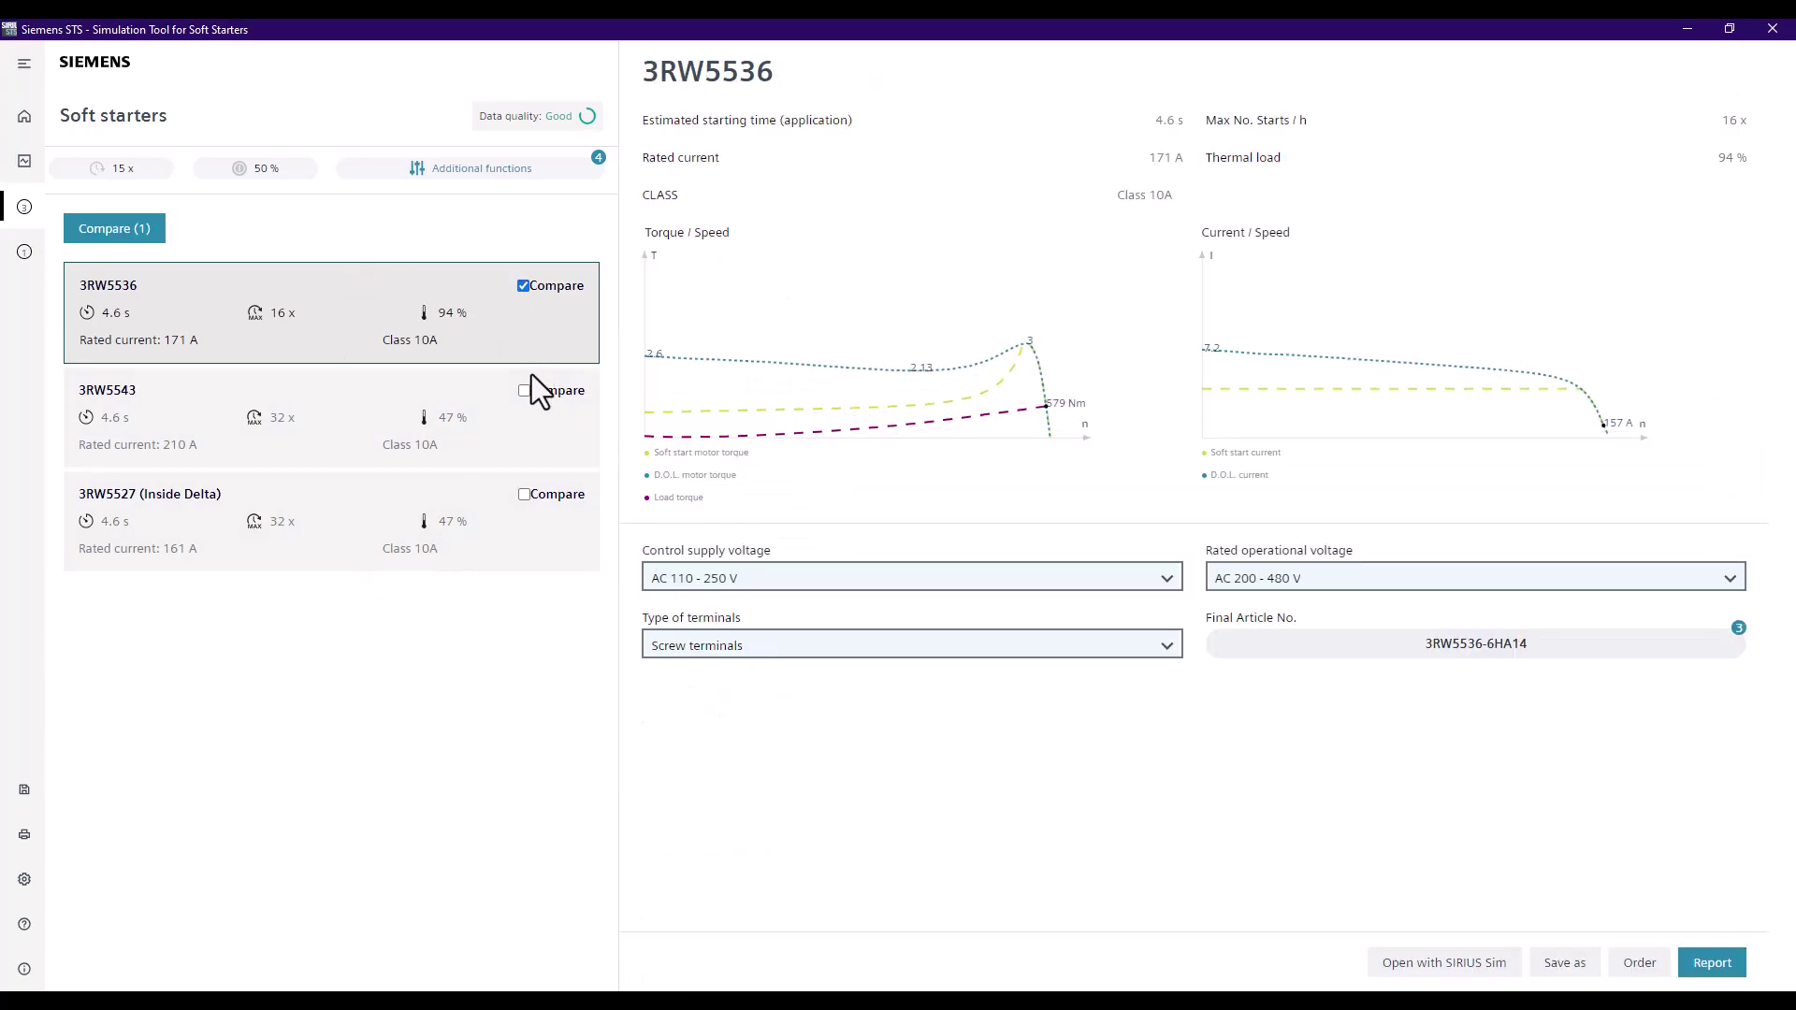
click(525, 392)
click(527, 499)
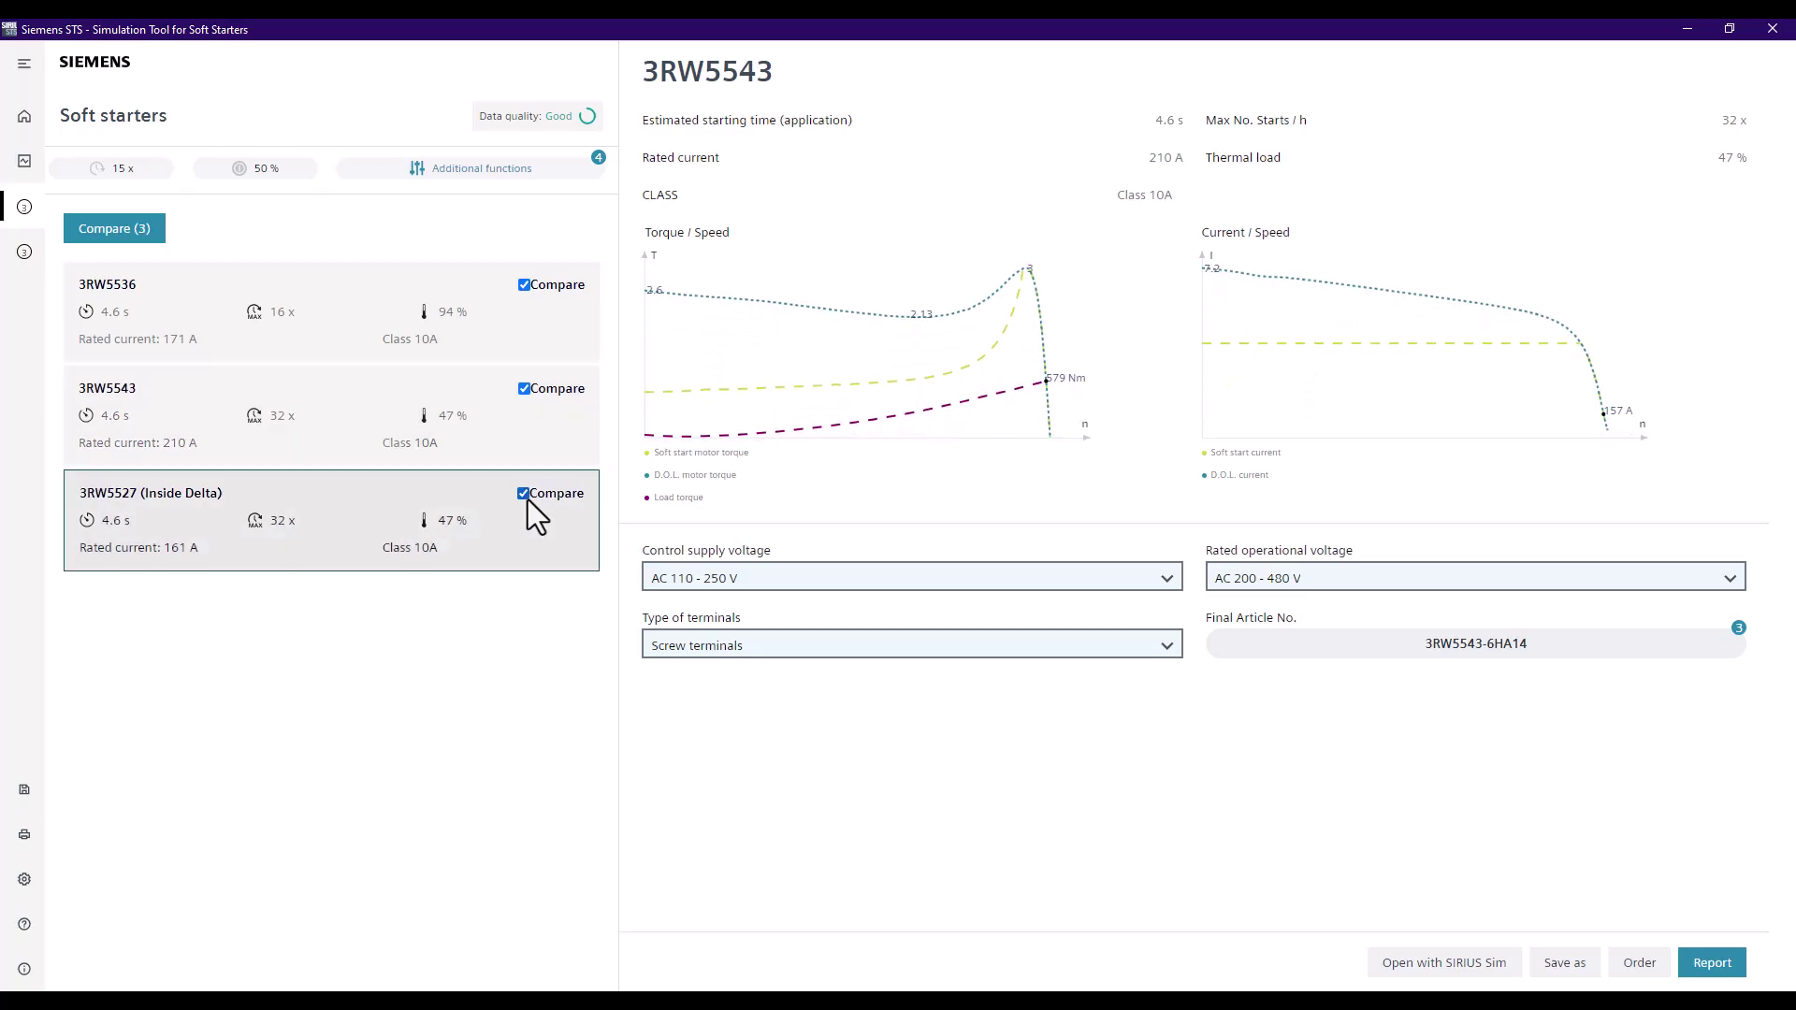
click(140, 235)
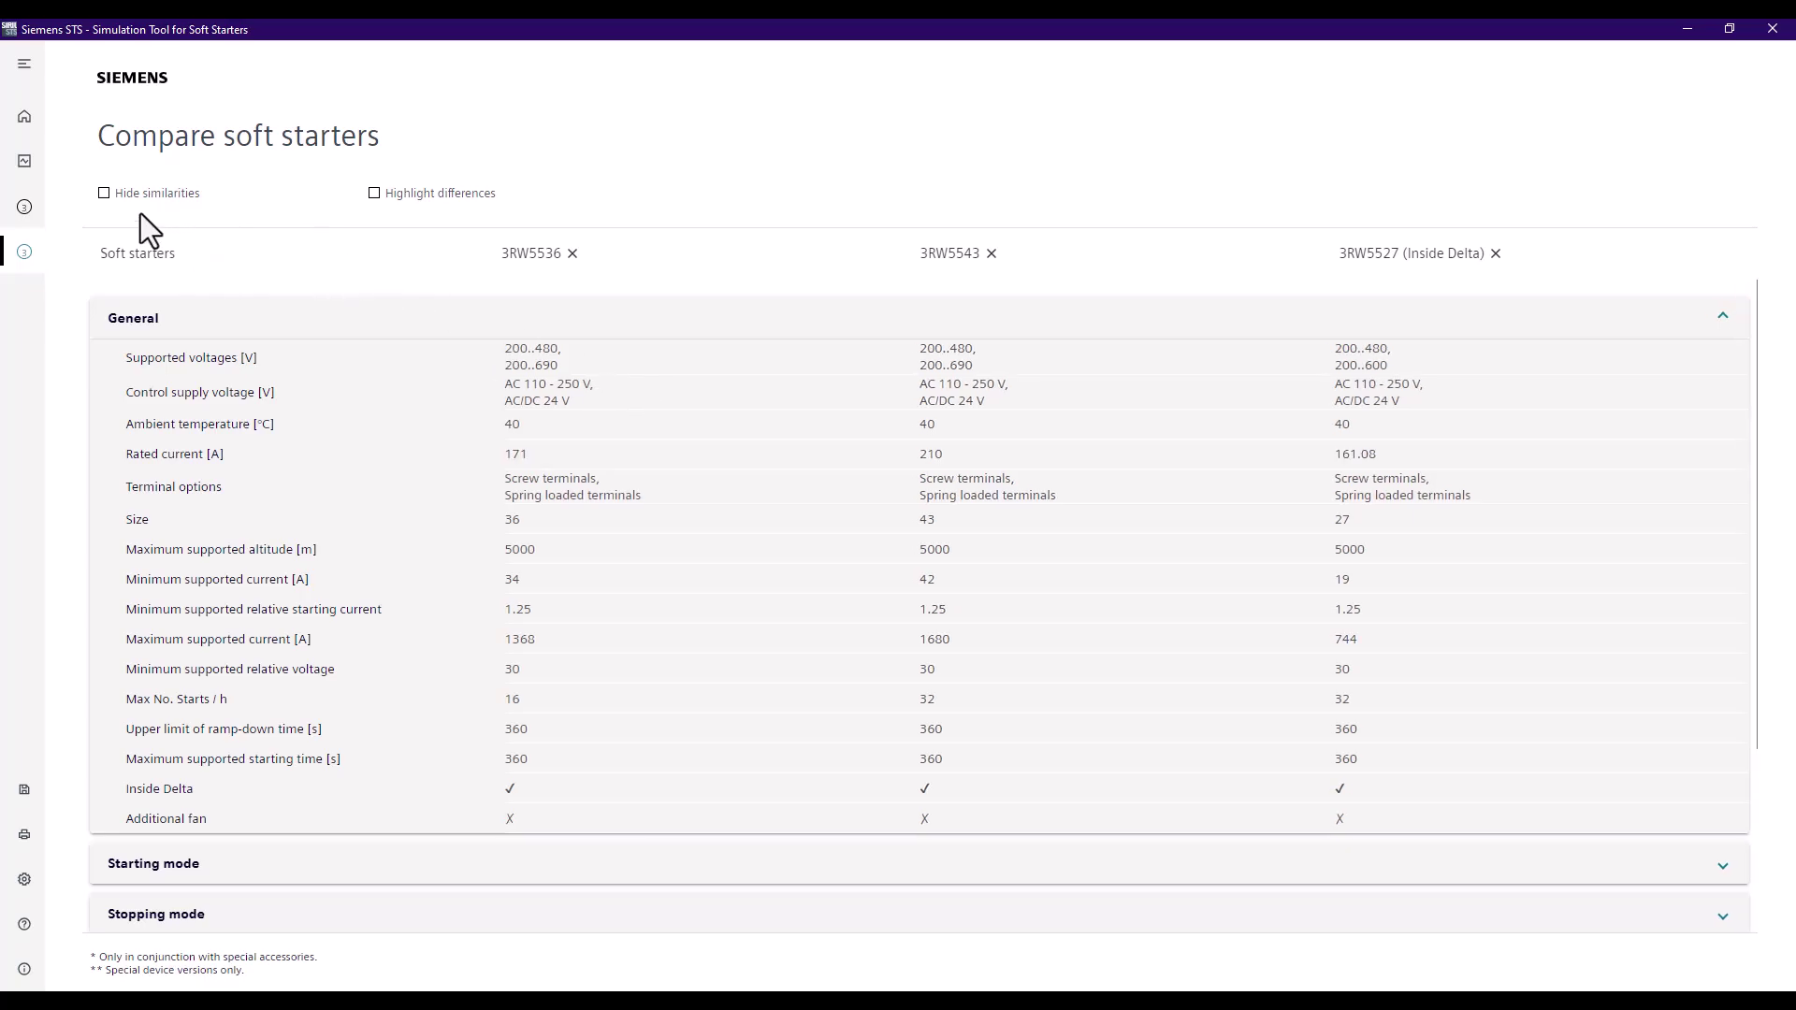
Step: Hide similarities in the comparison and examine the Starting mode, Stopping mode, Special functions and Communication differences
click(102, 196)
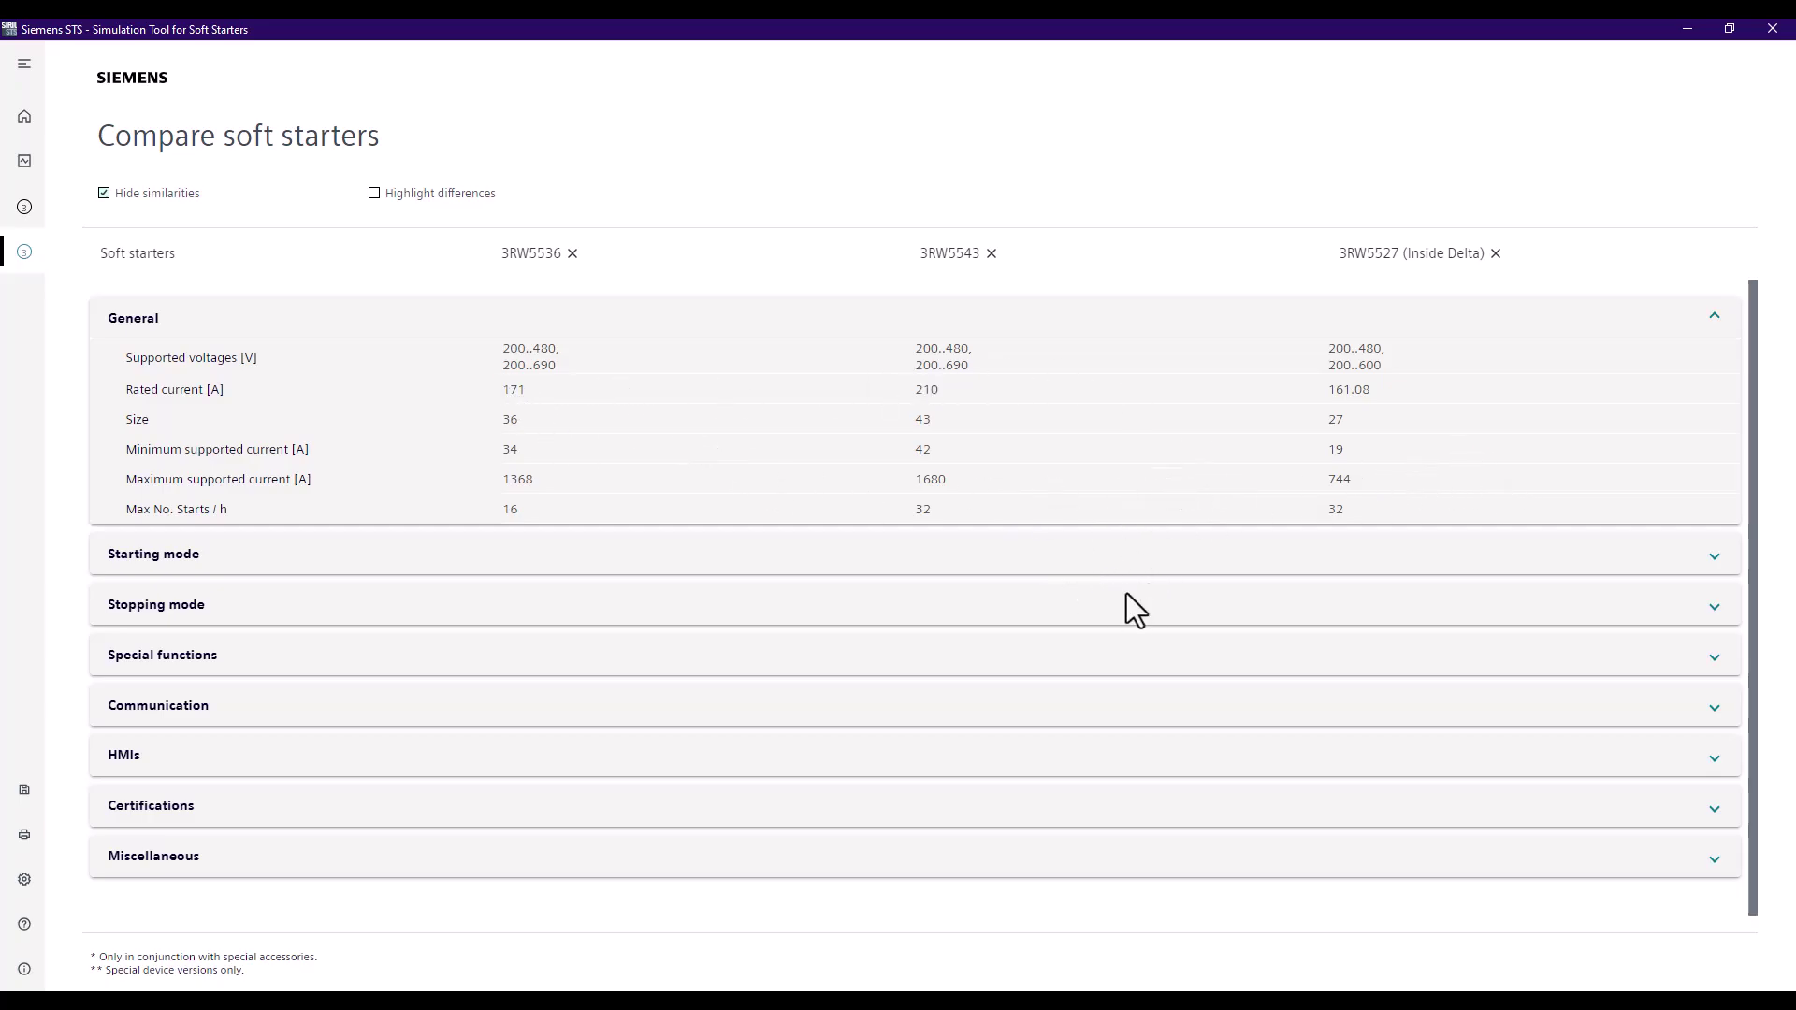
click(880, 566)
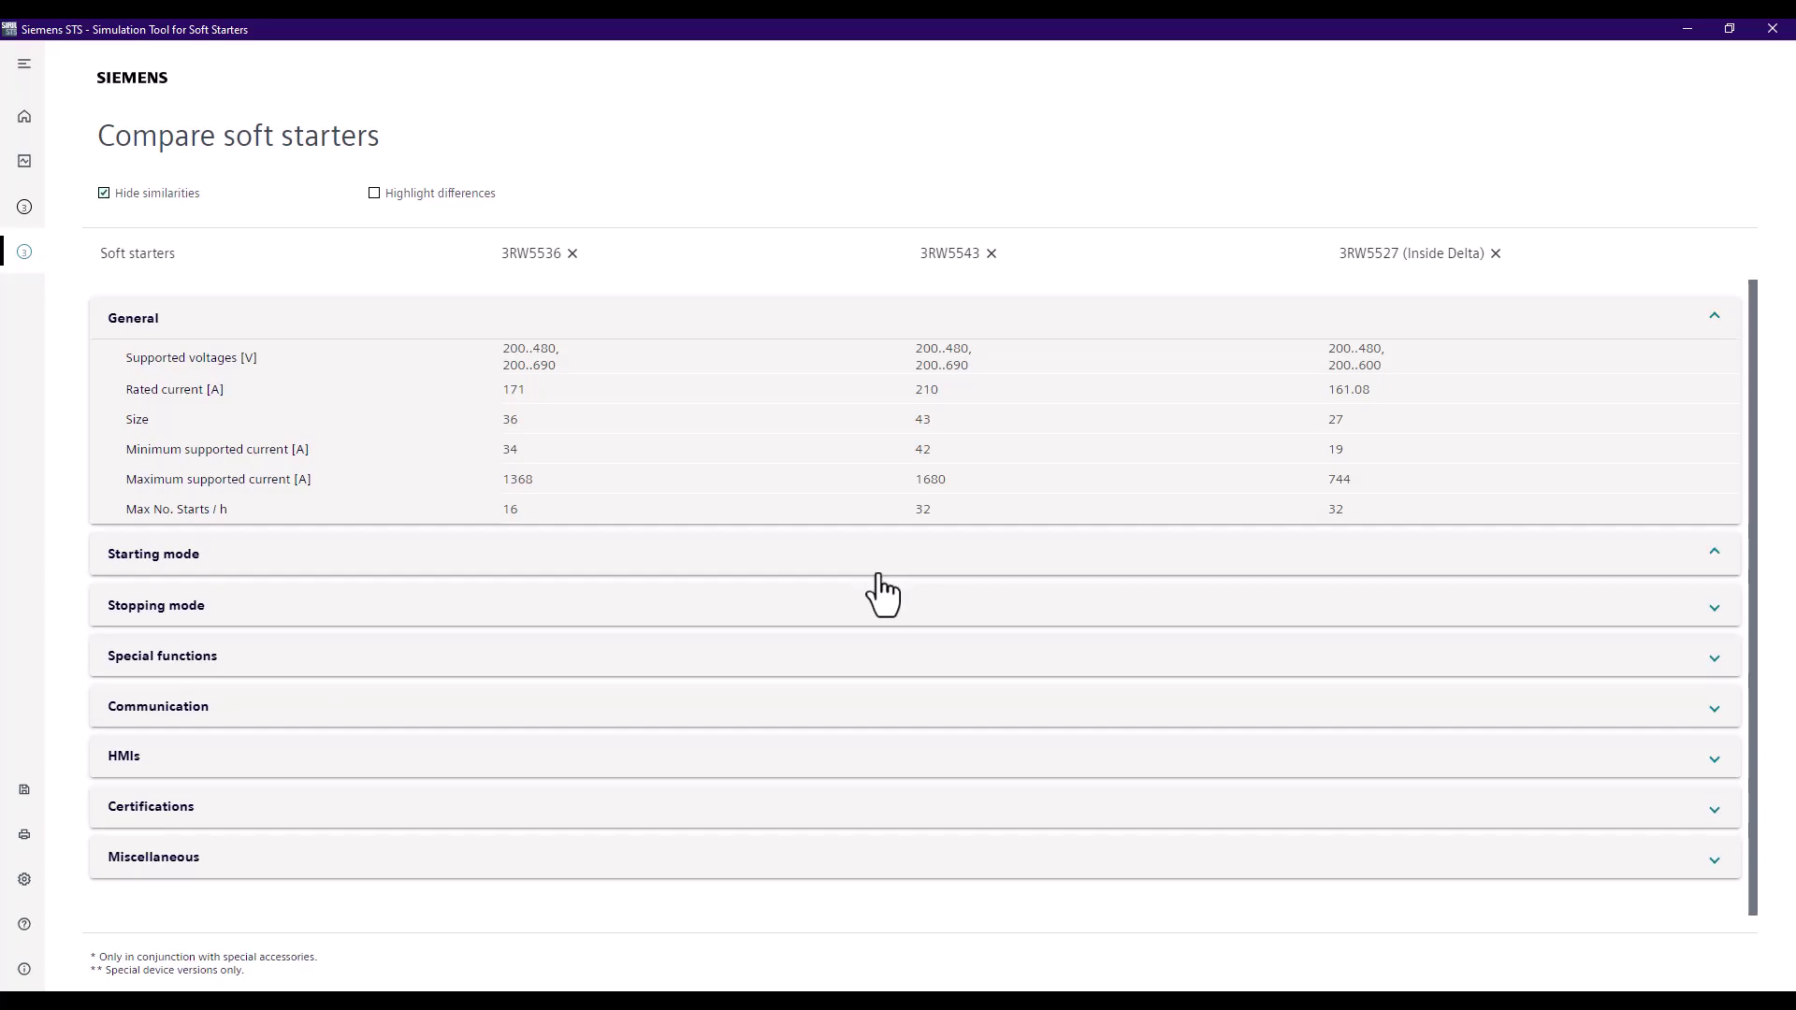
click(1143, 624)
click(1013, 753)
scroll(1116, 639, down, 1)
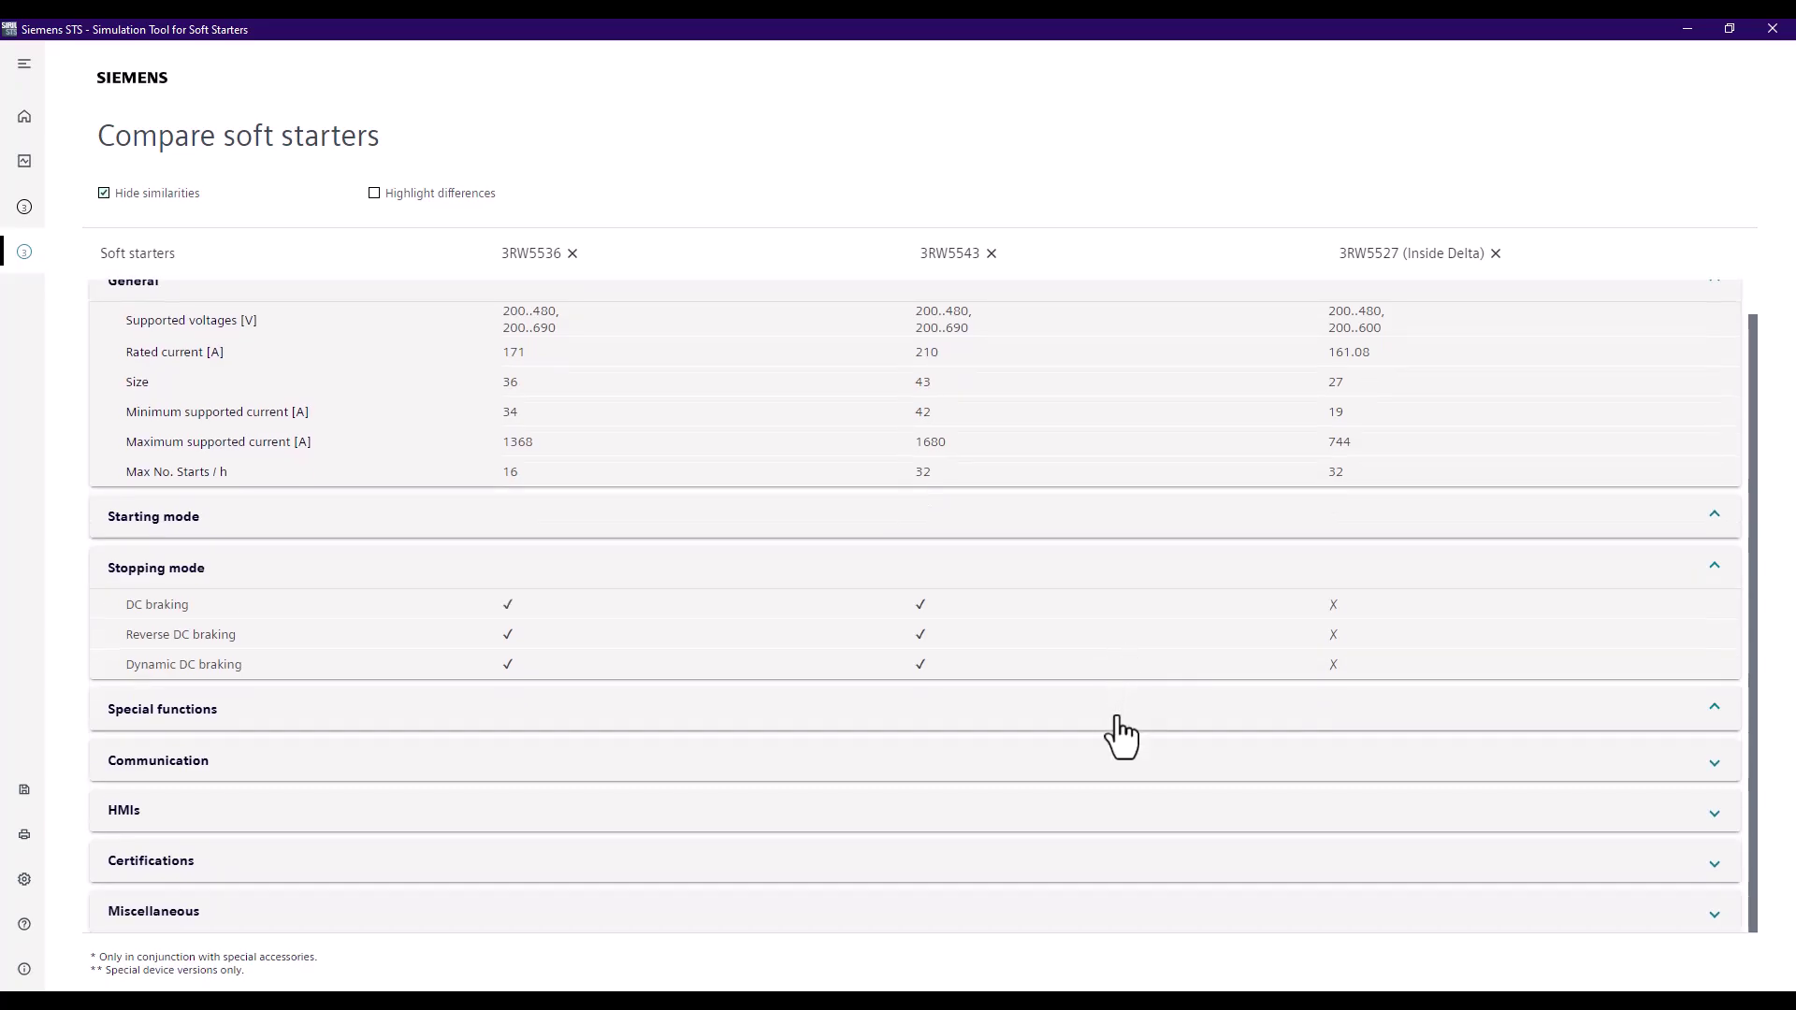
click(1108, 762)
click(1163, 719)
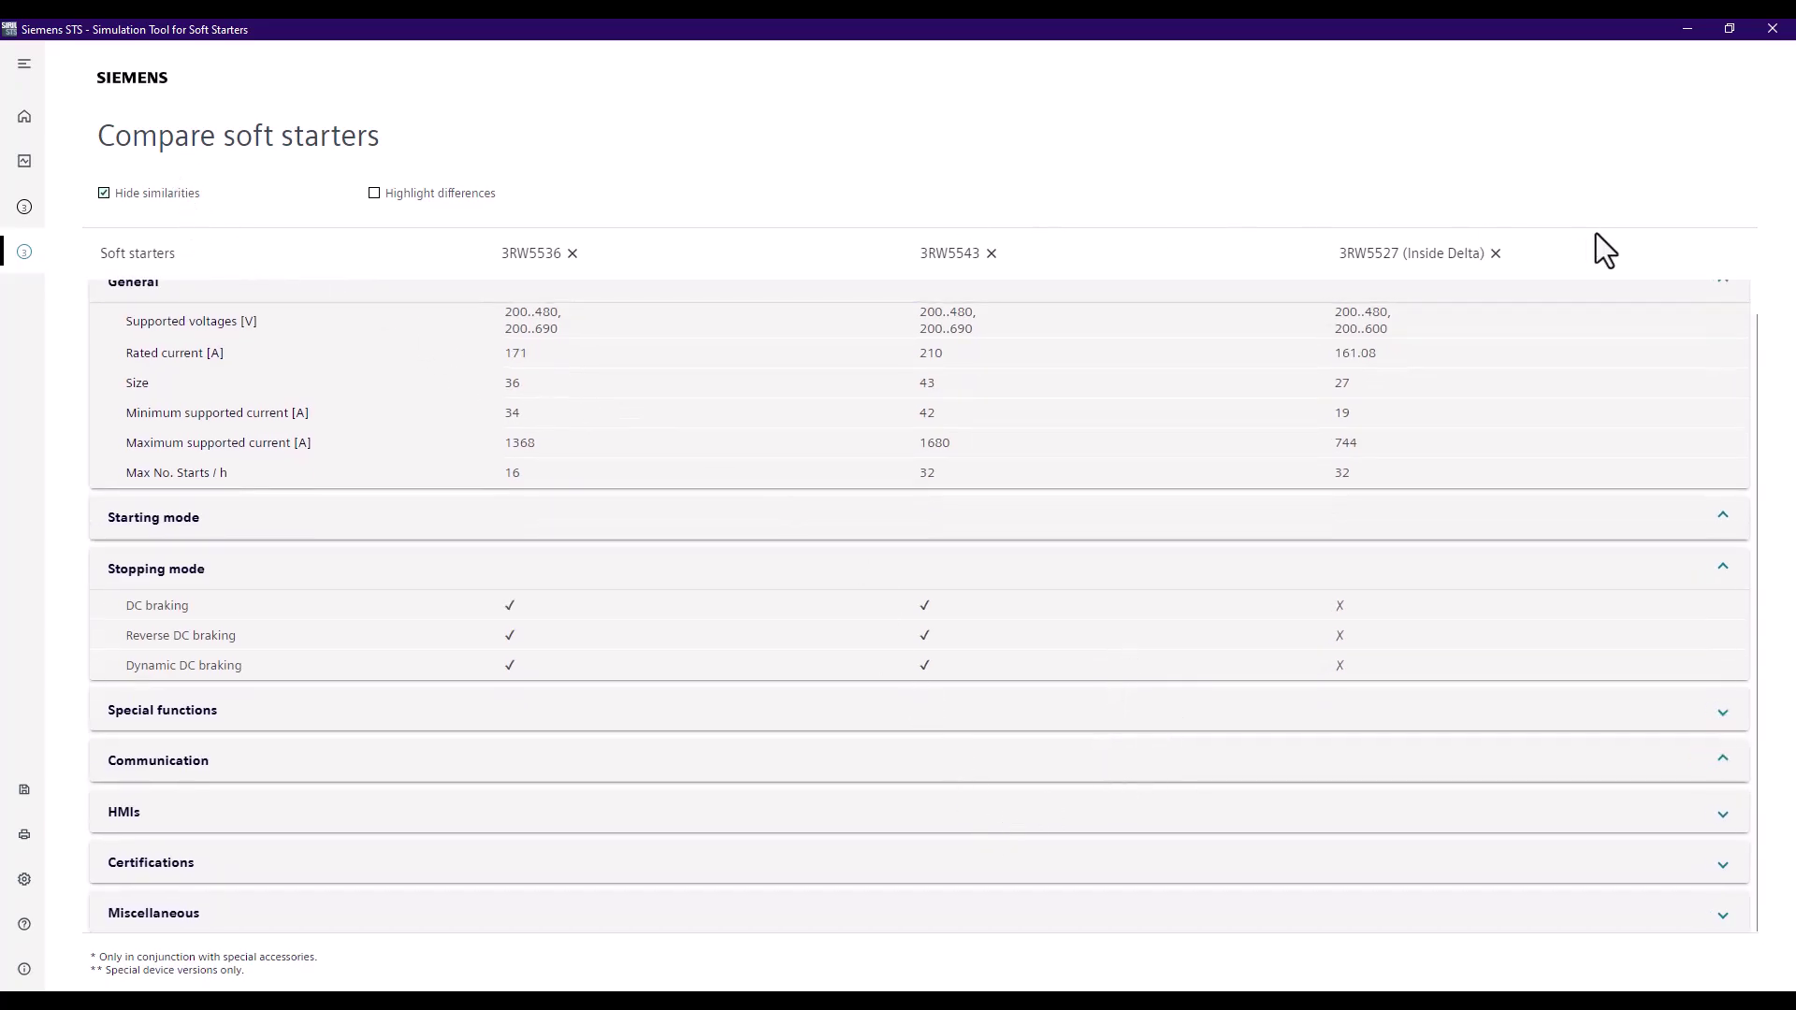
scroll(1365, 288, up, 1)
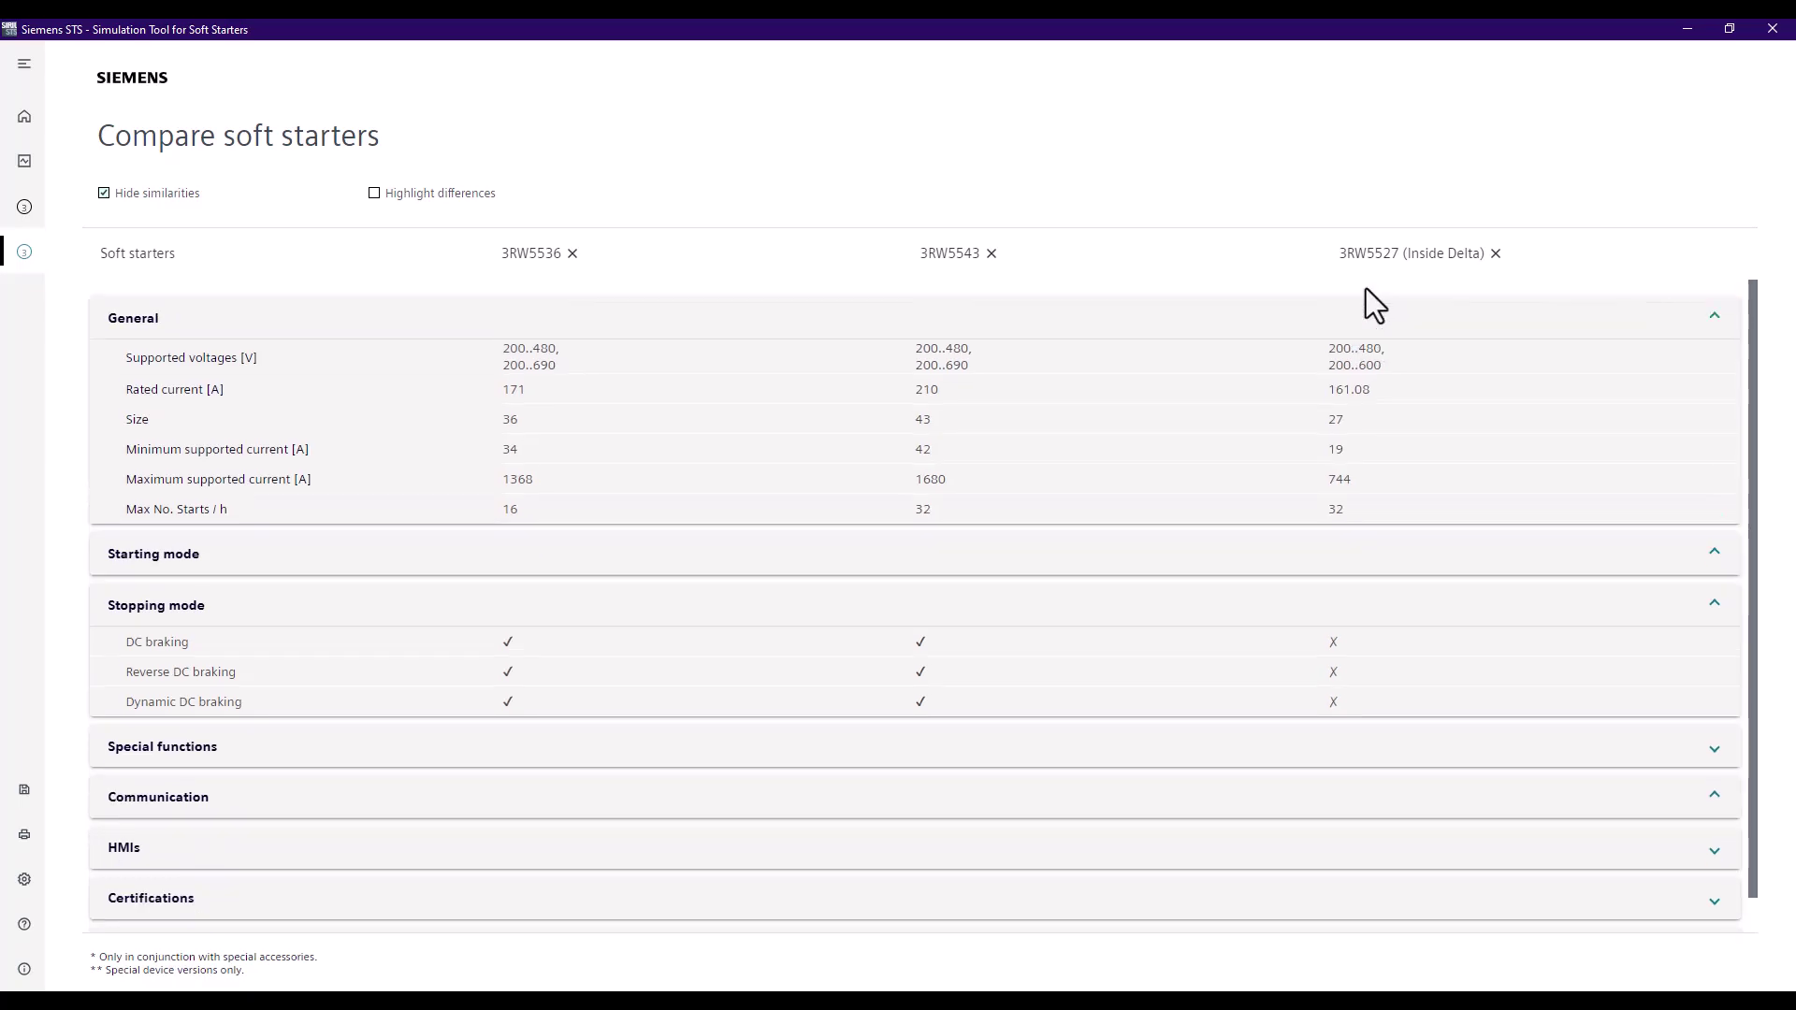
Step: Return to the soft starters list, remove all three devices from the comparison and select 3RW5543
click(26, 207)
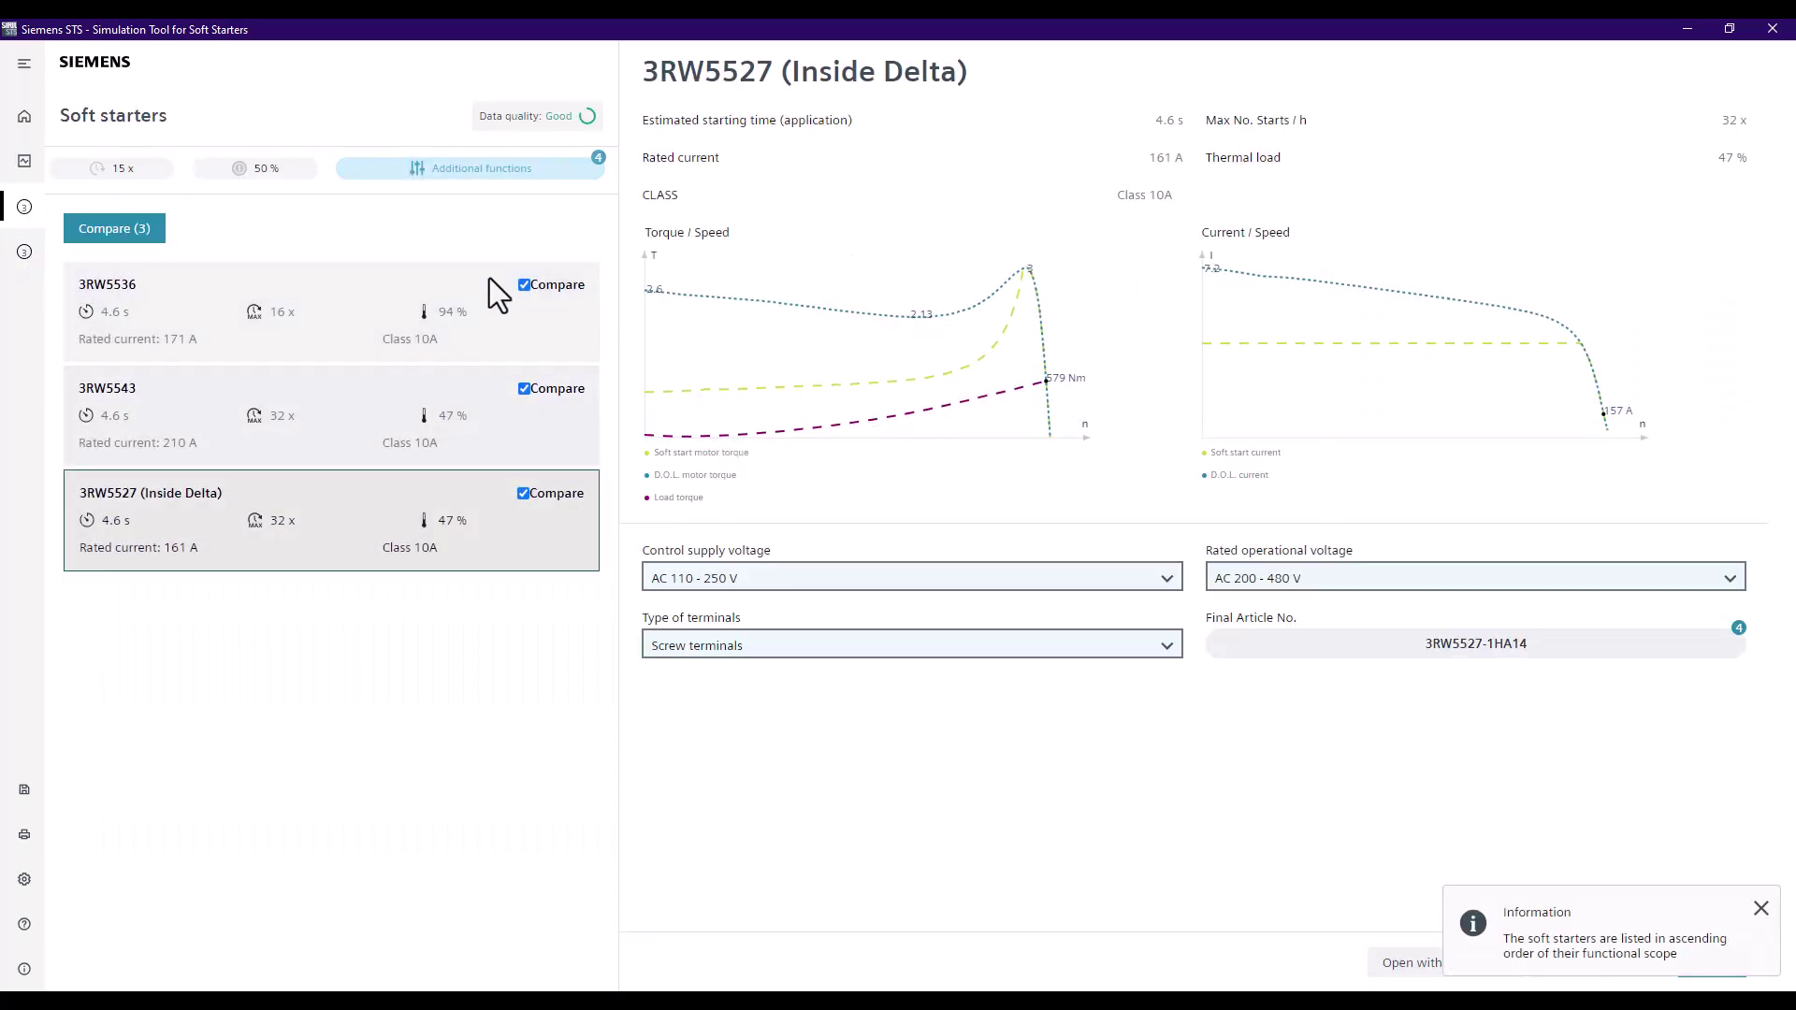
click(524, 284)
click(524, 389)
click(523, 496)
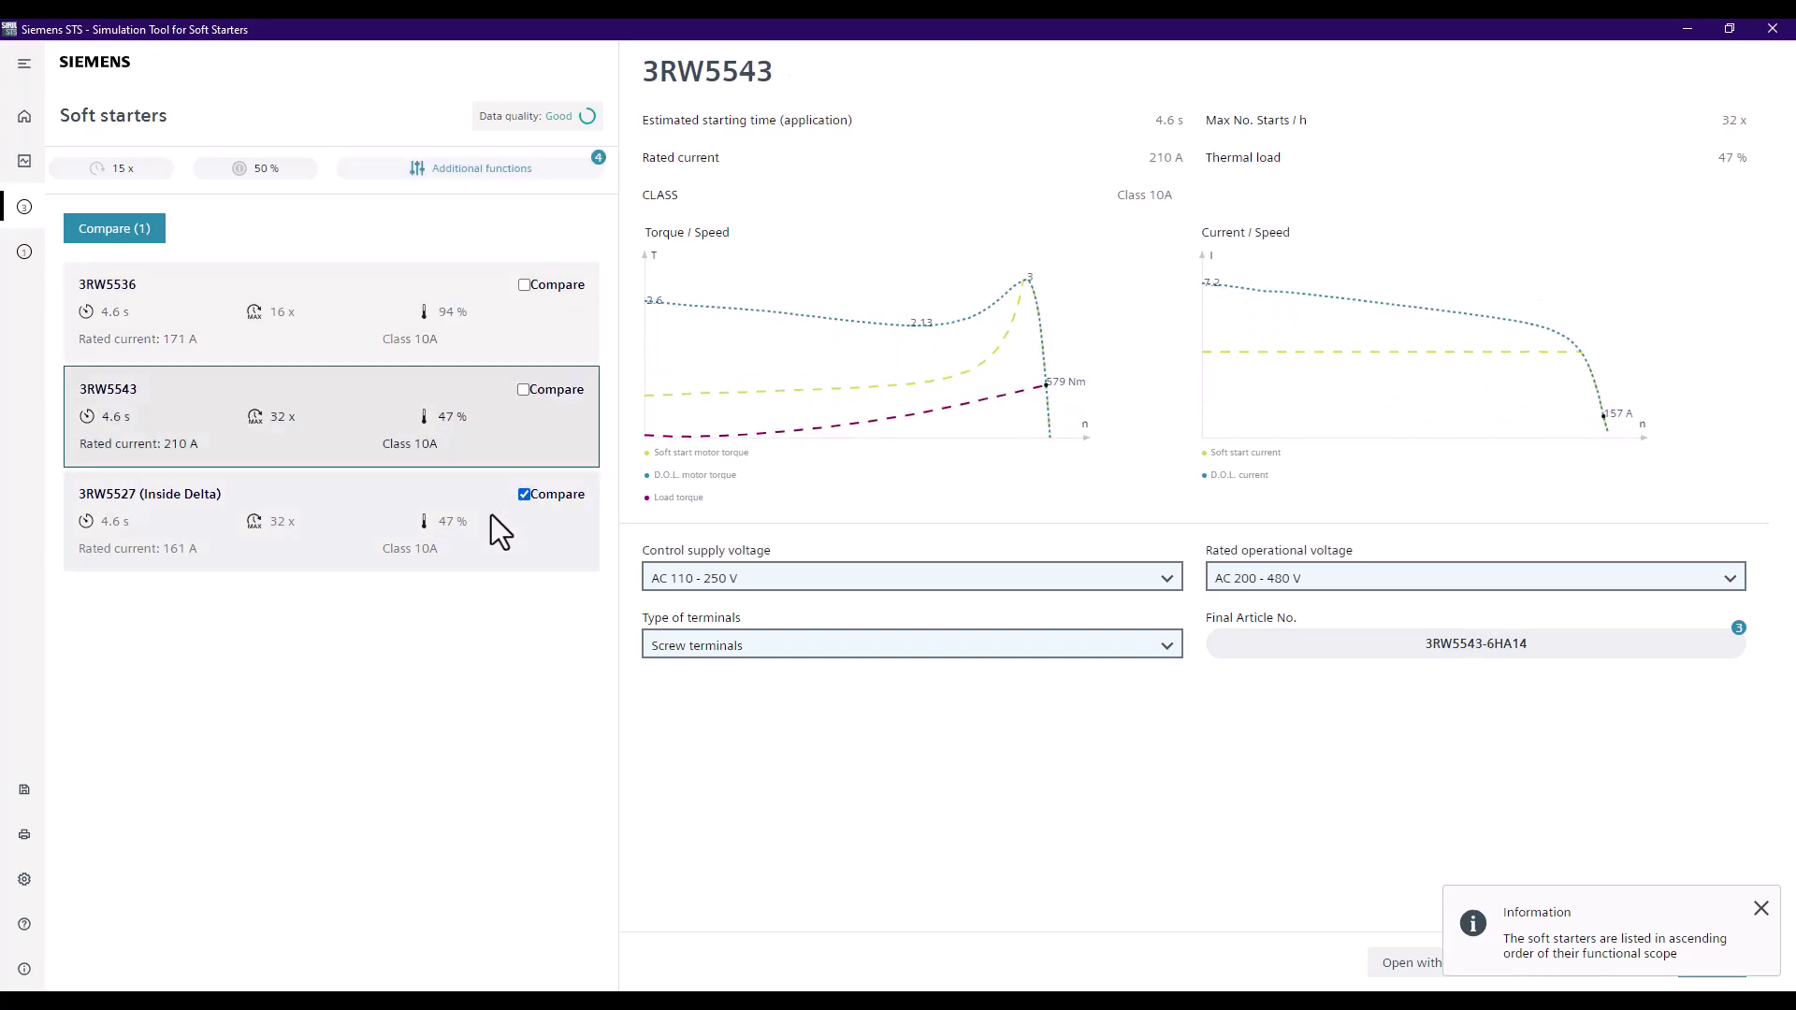
click(284, 438)
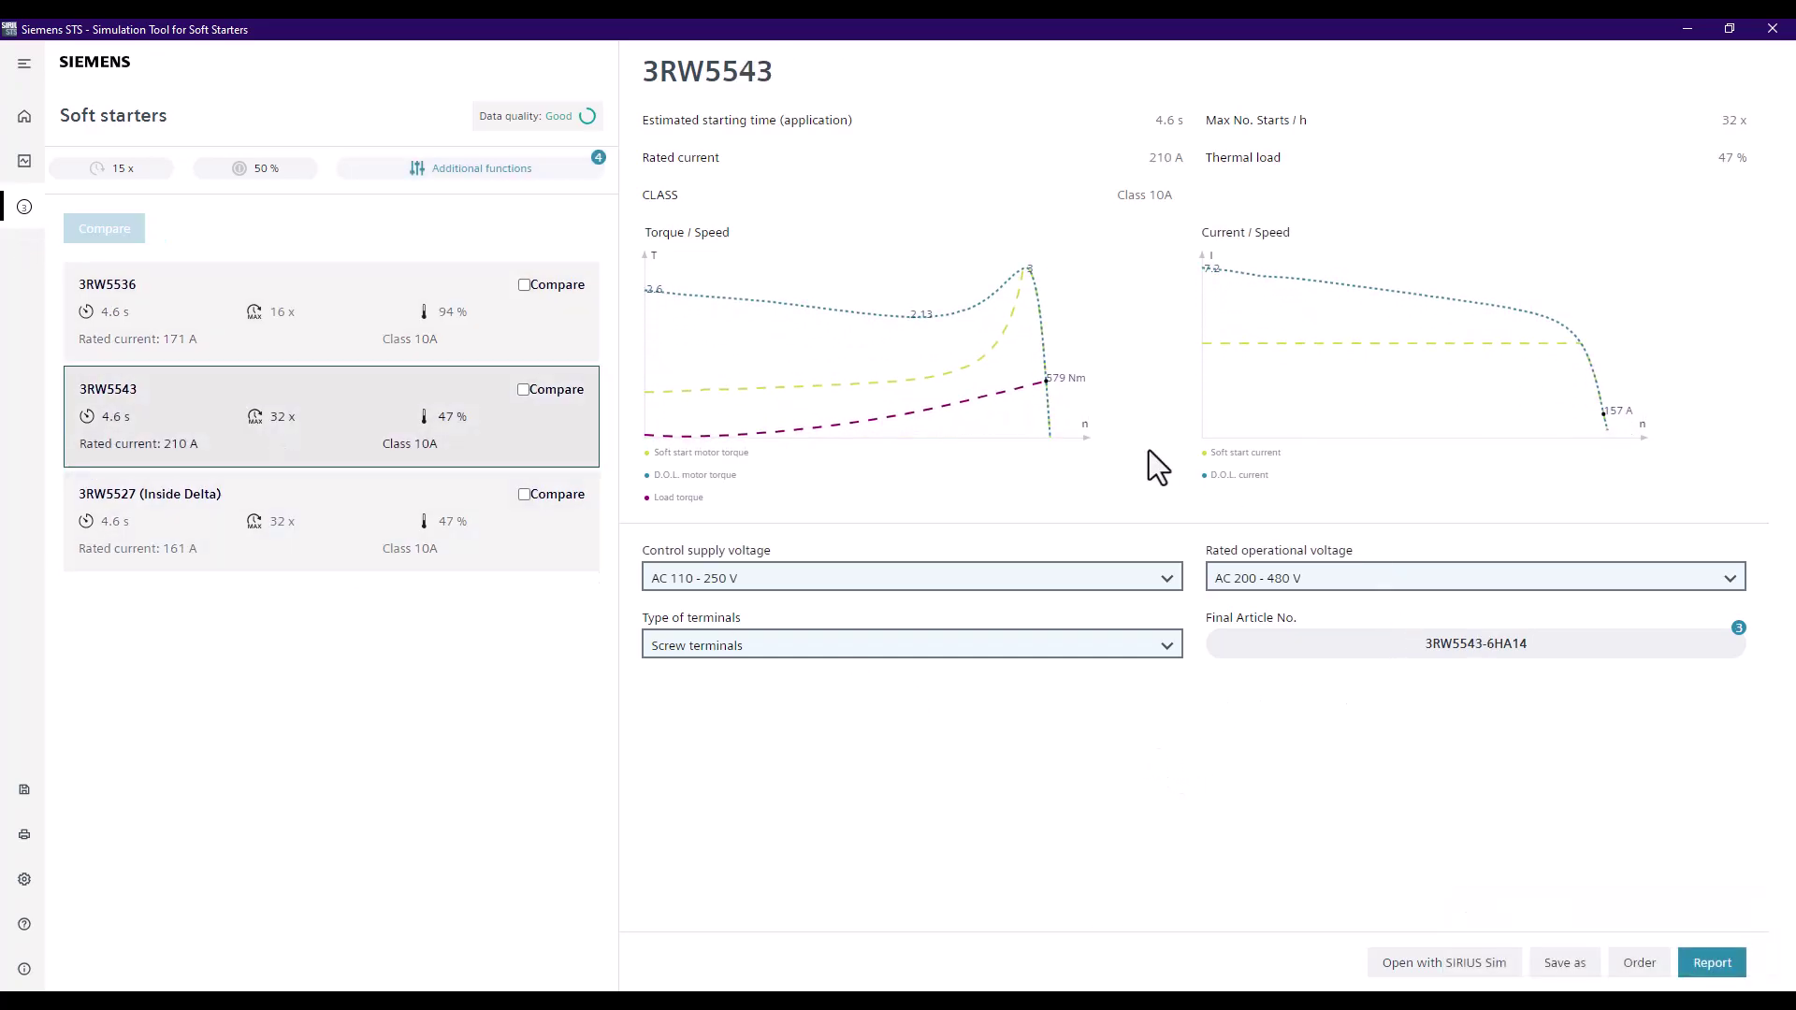
Step: Set the 3RW5543's control supply voltage to AC/DC 24 V and its terminal type to Spring loaded terminals
click(1323, 578)
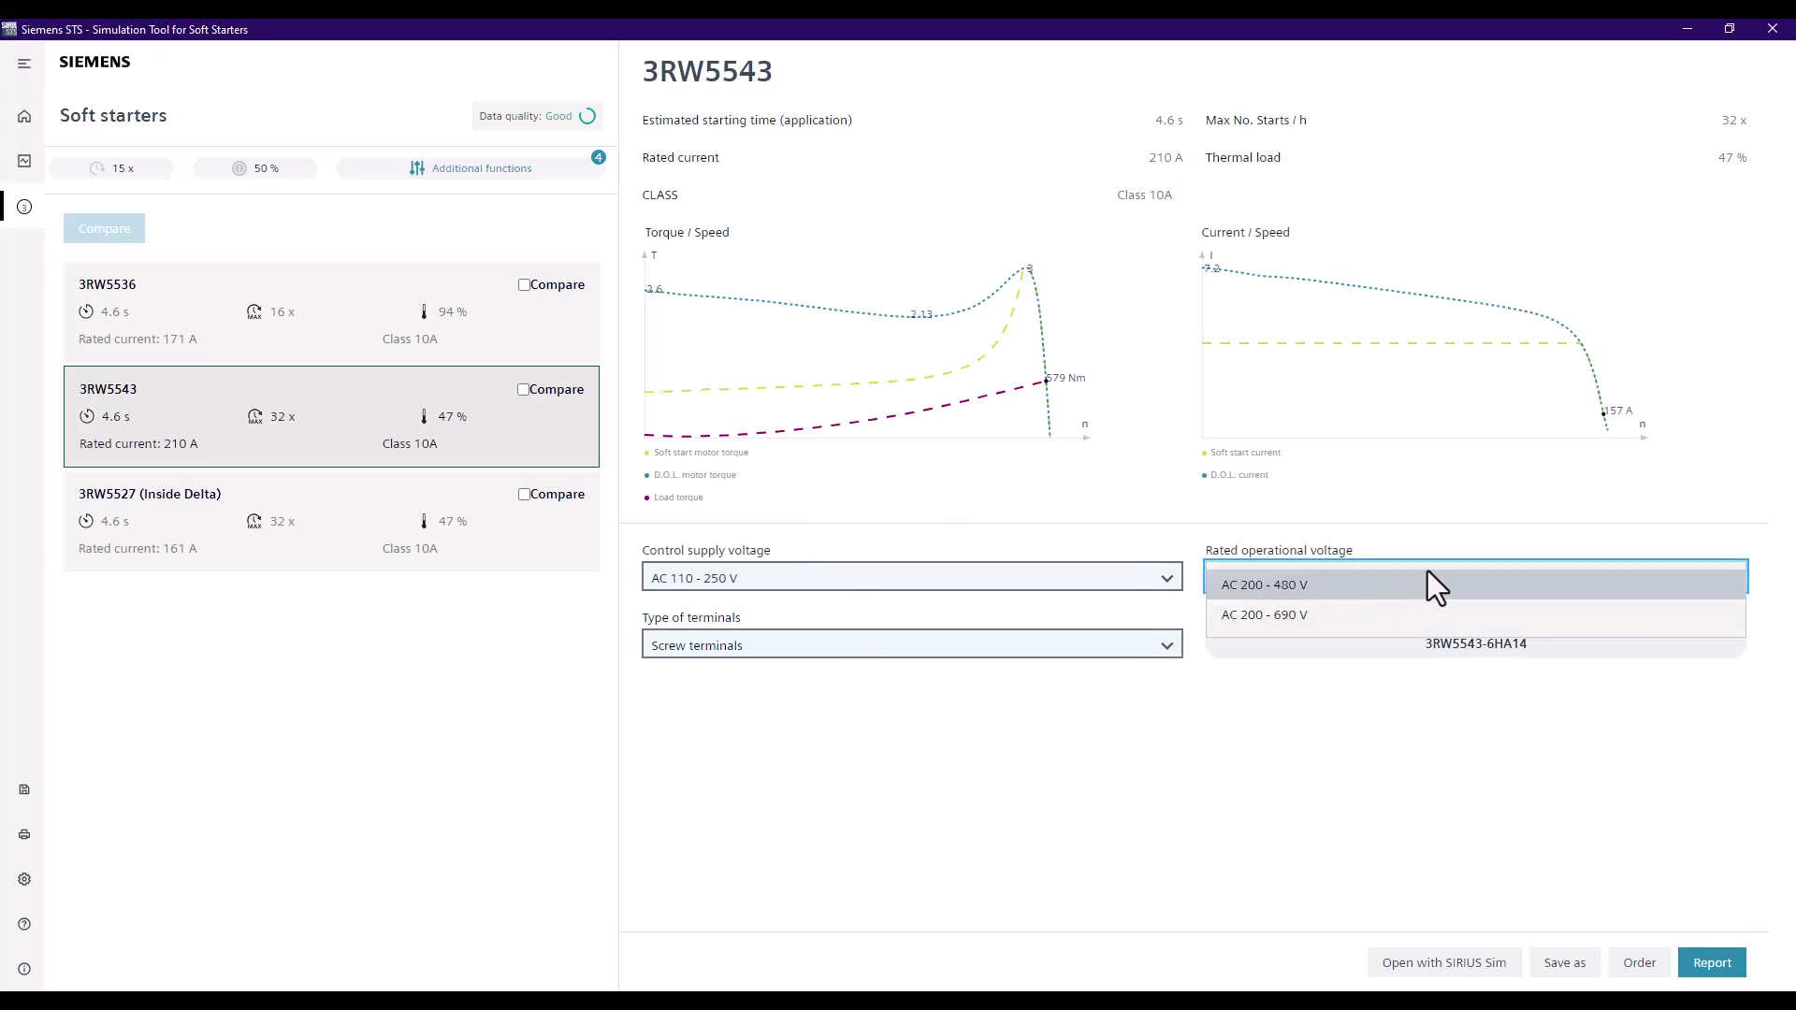
click(1394, 537)
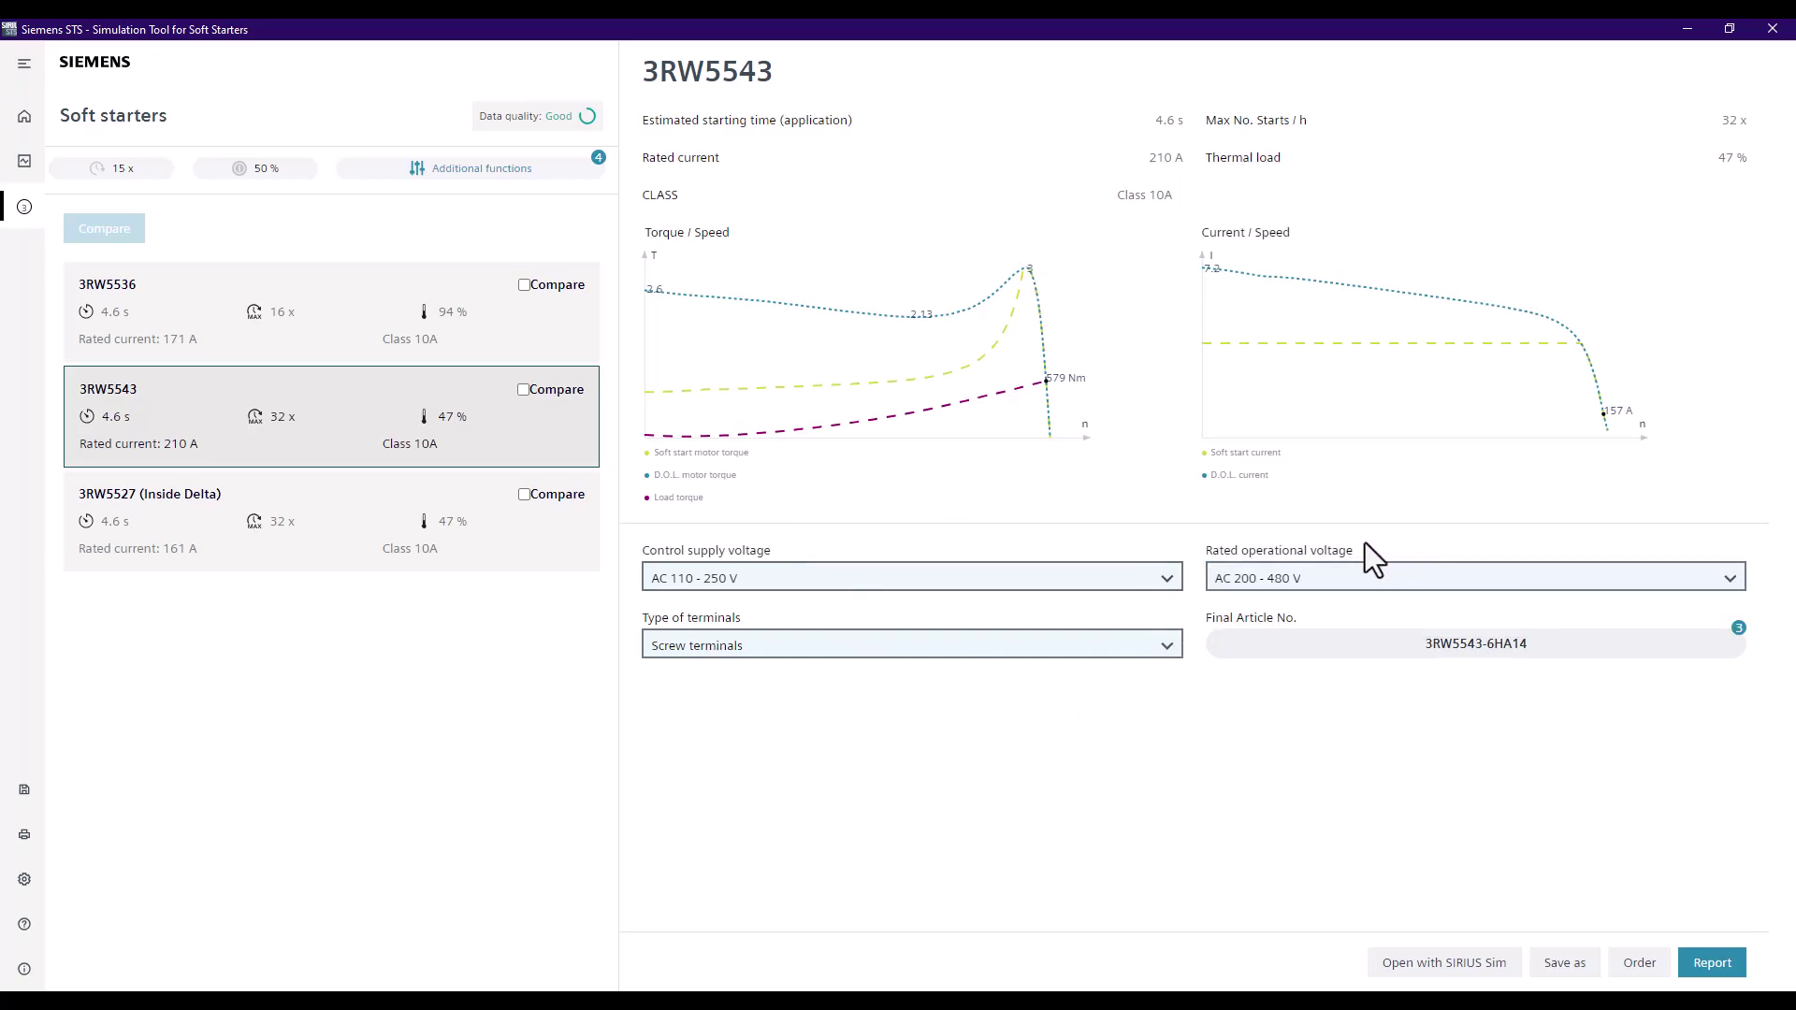
click(1172, 580)
click(1055, 622)
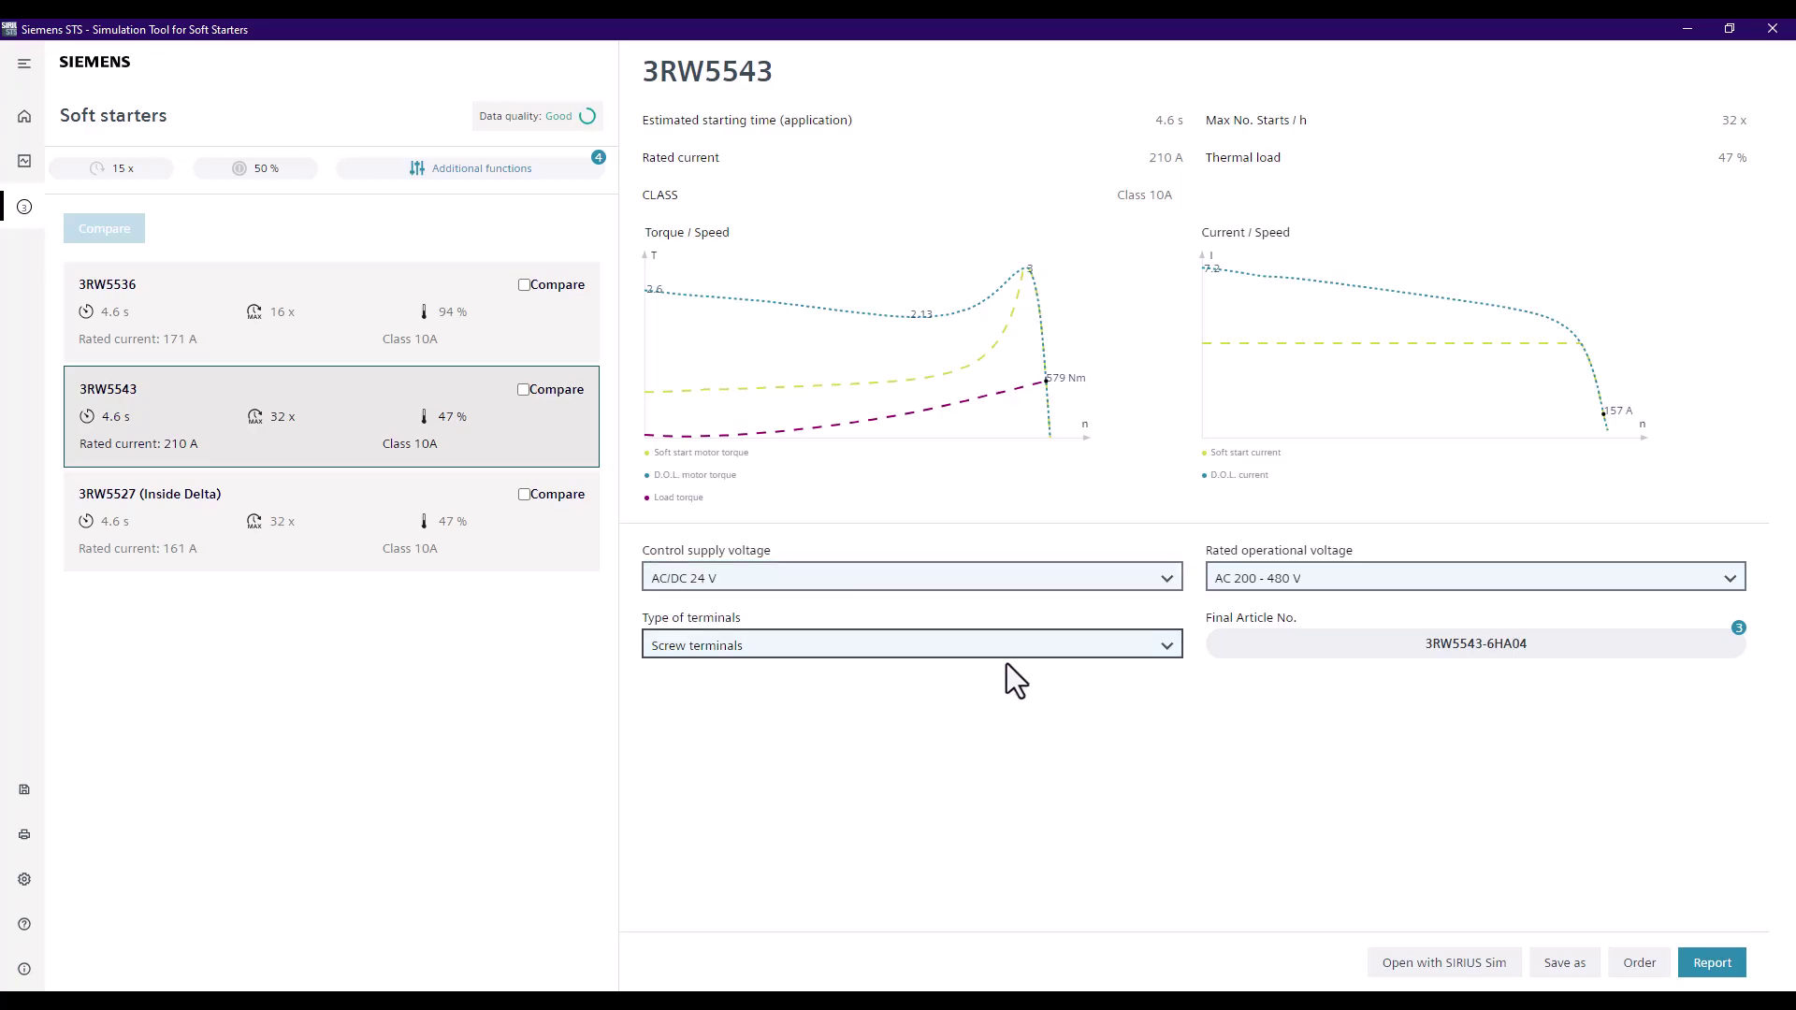
click(1001, 643)
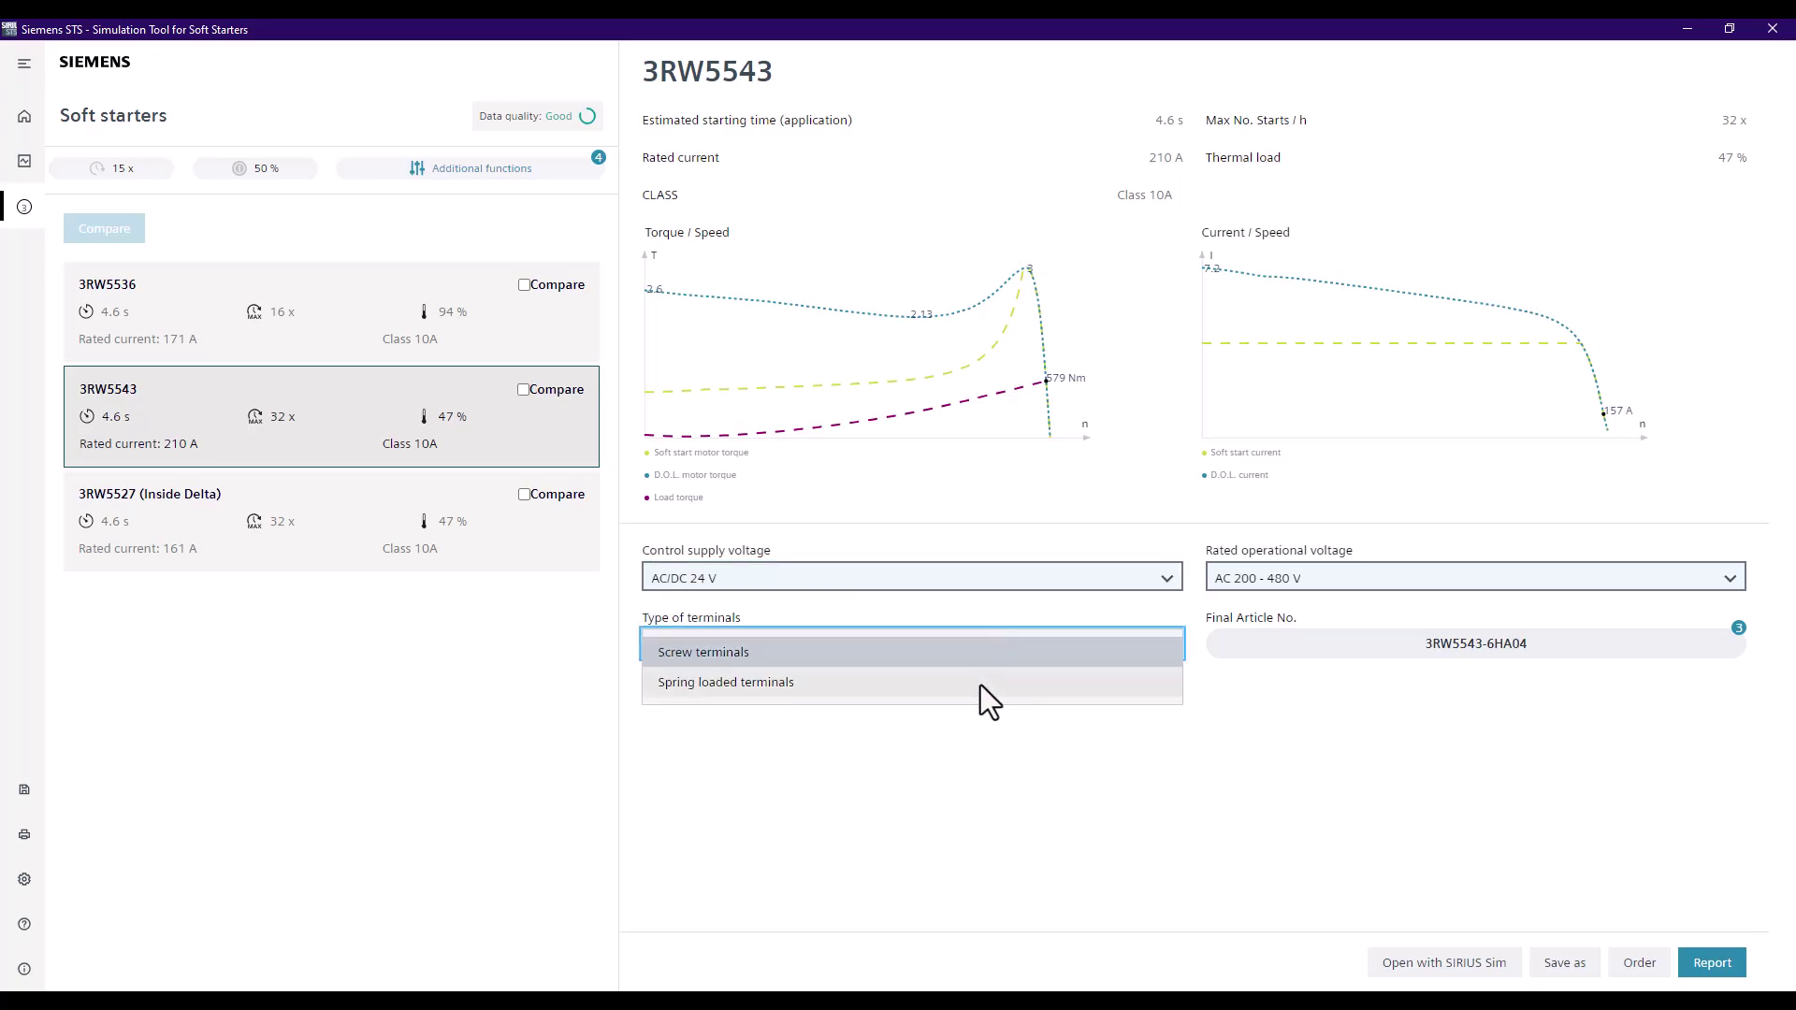
click(981, 686)
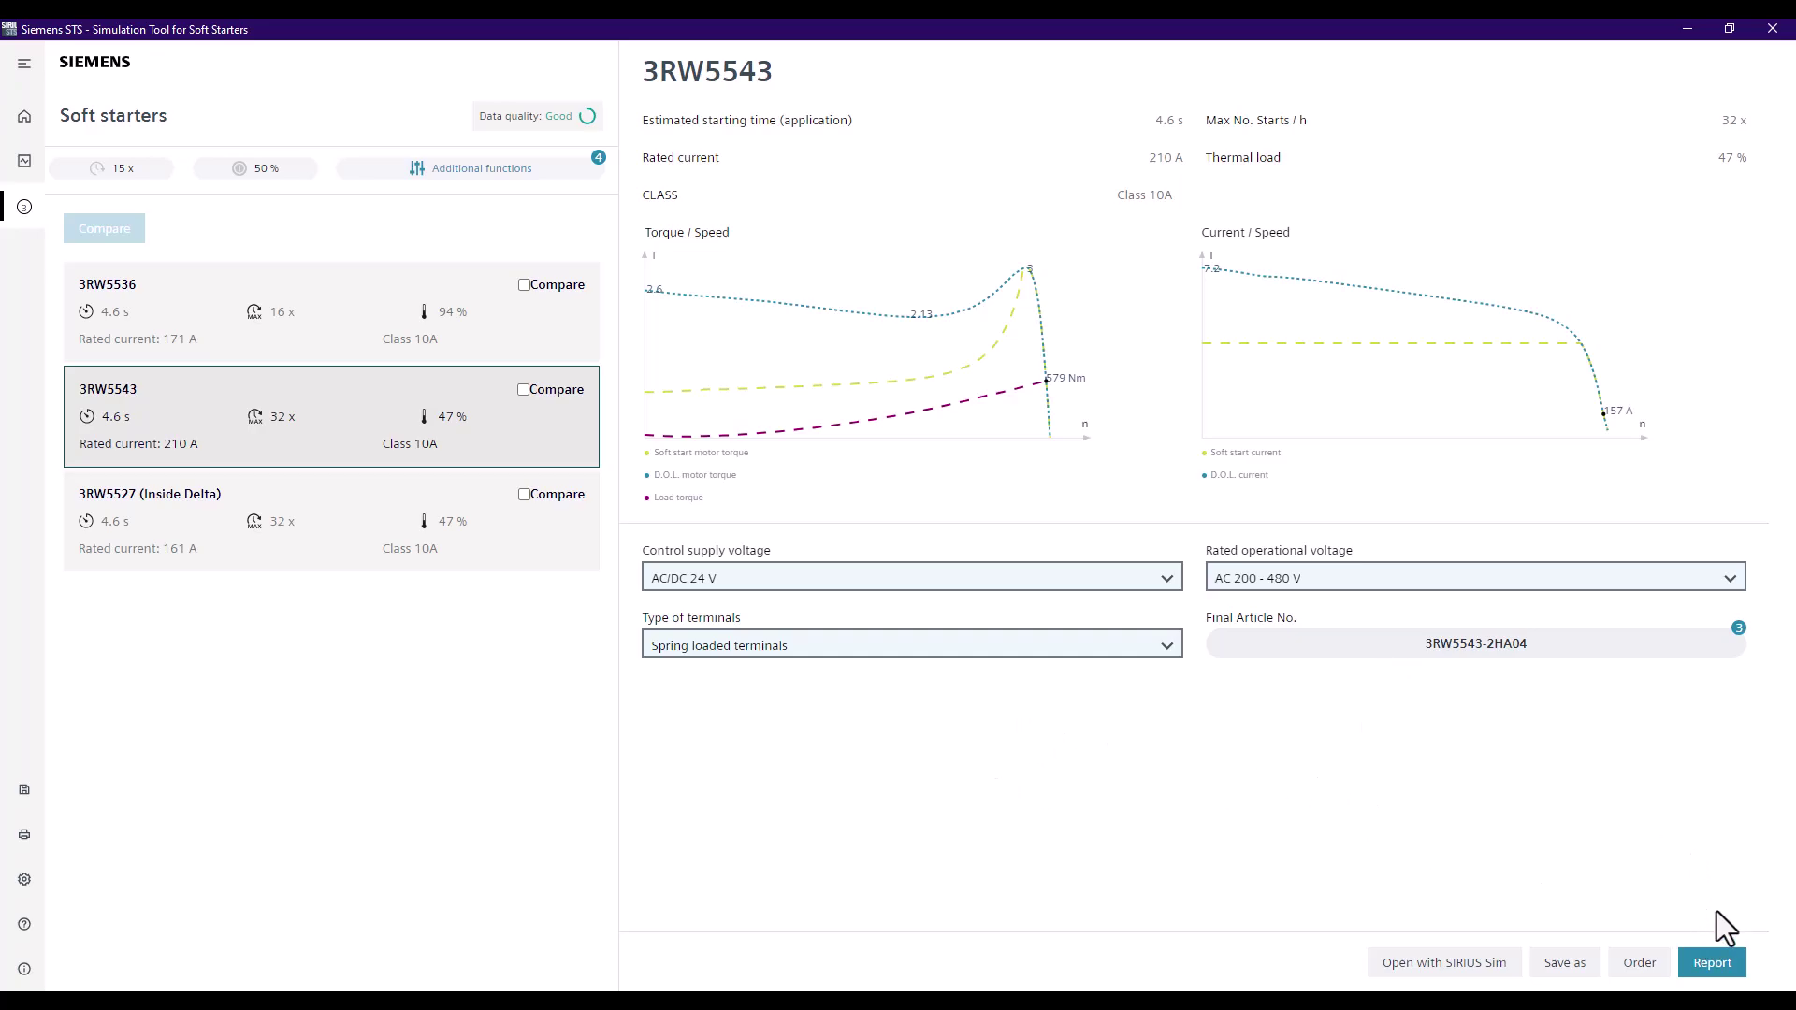
Step: Generate an English report for the 3RW5543 that includes the IEC feeder main components with coordination type 1
click(1712, 963)
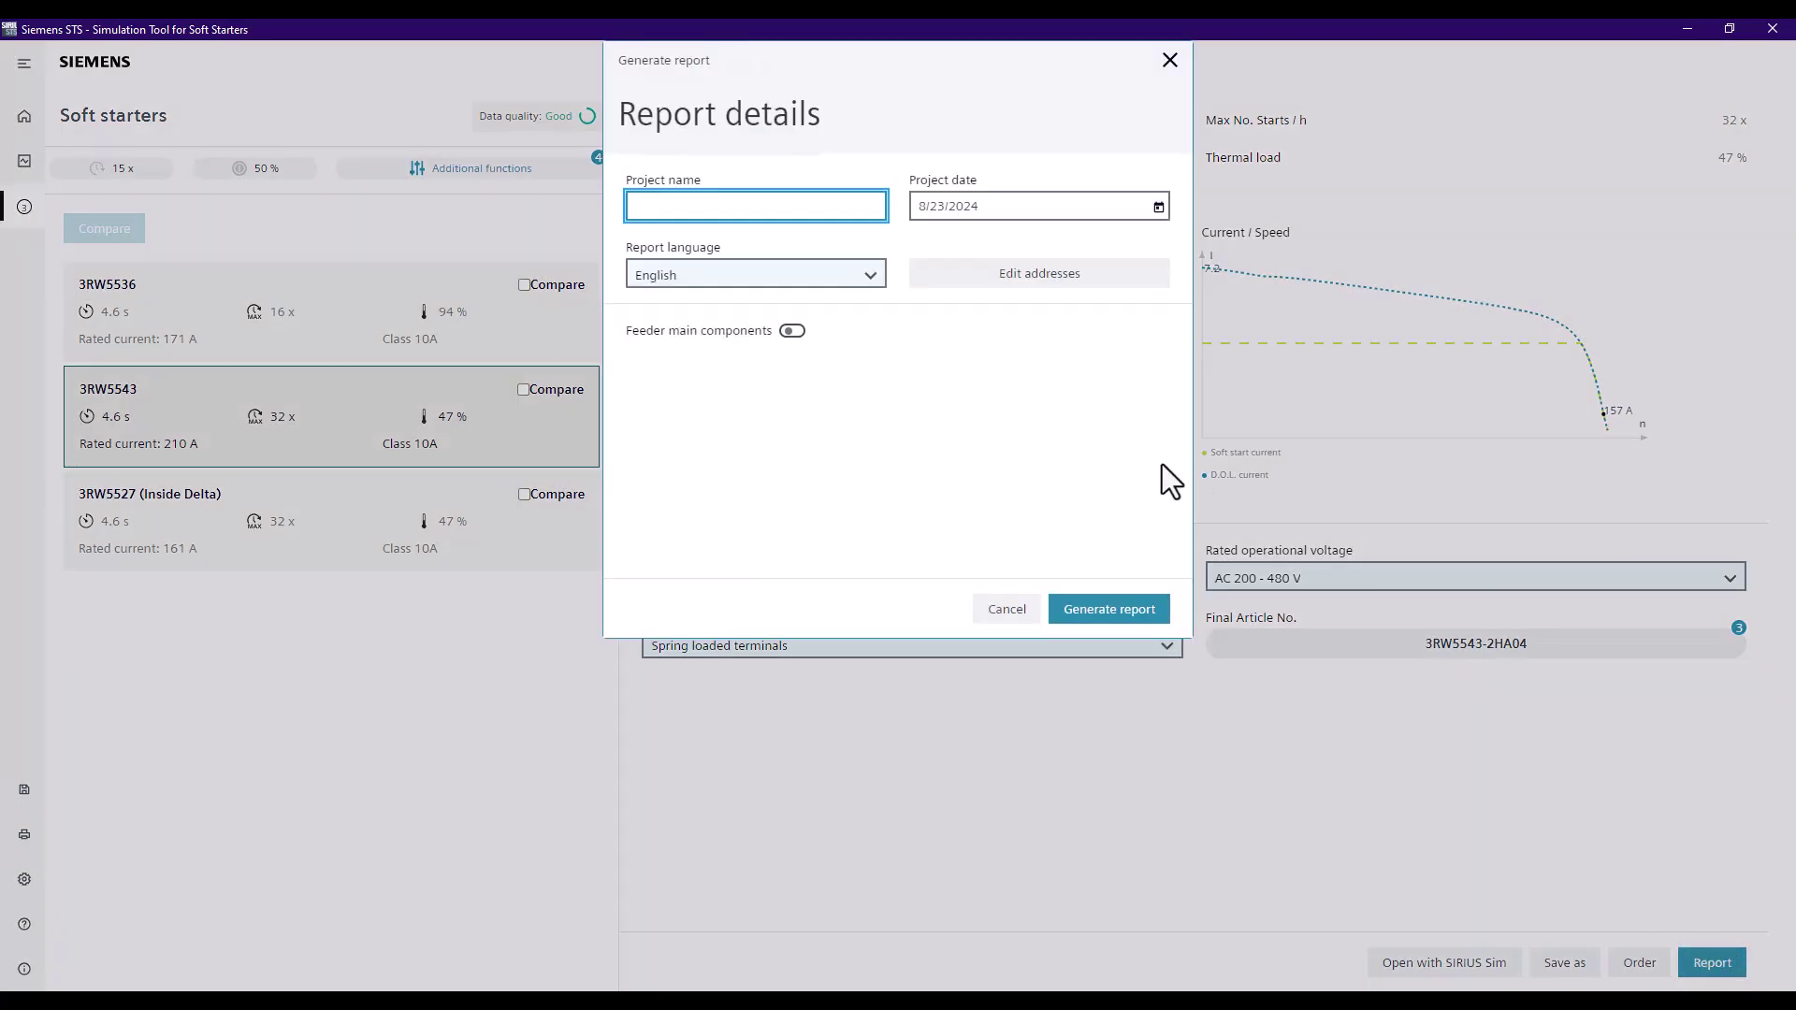
click(799, 333)
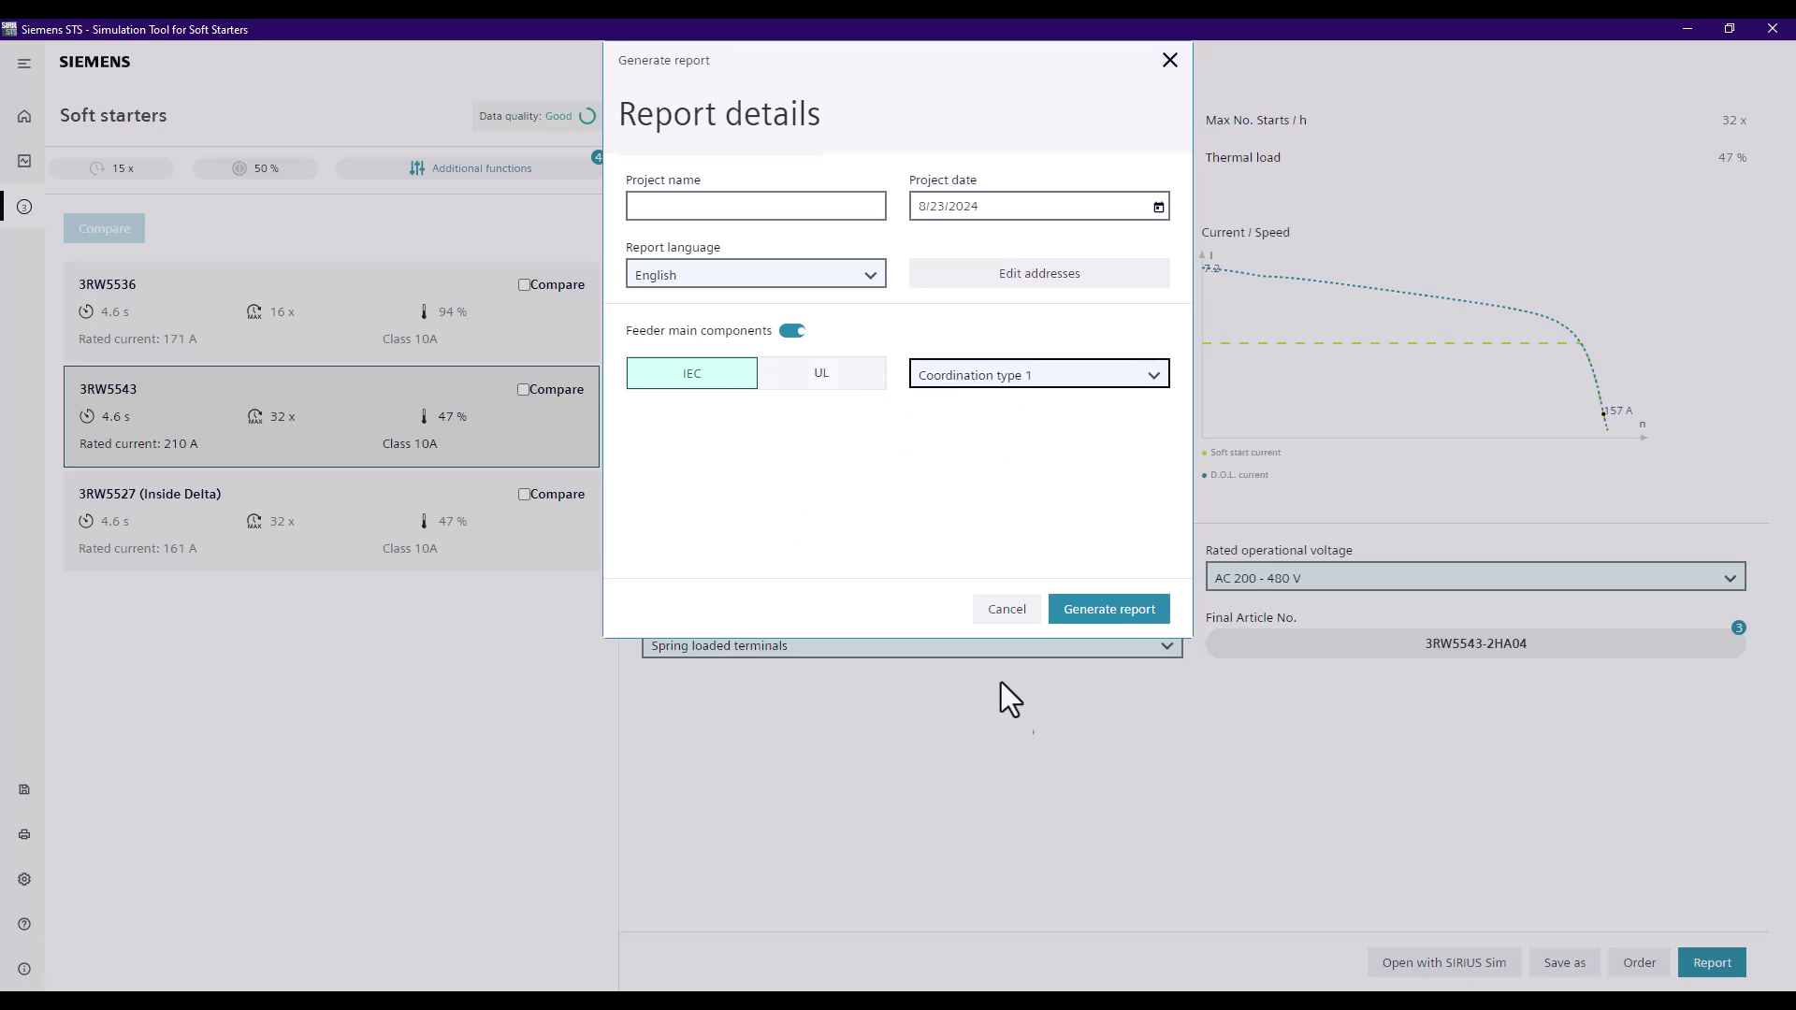
click(1142, 615)
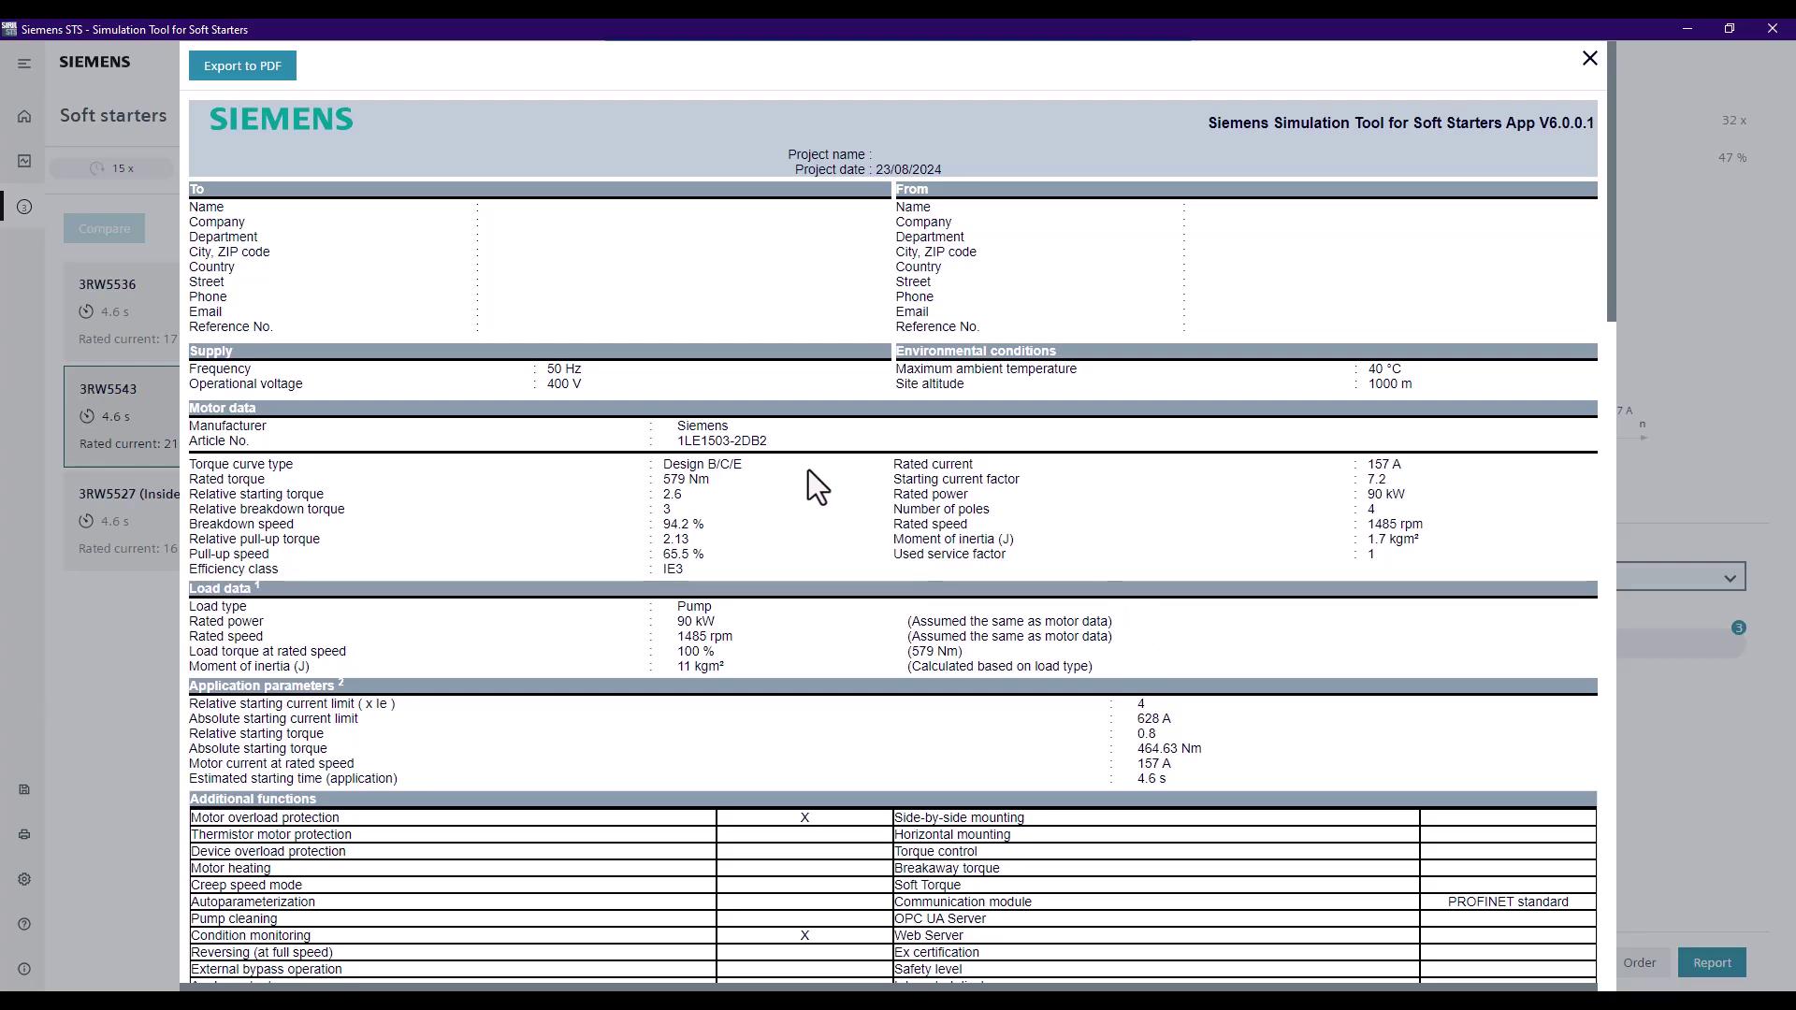
Step: Review the report from the motor and load data through the soft starter data and feeder components to the data quality and footnotes
scroll(1030, 526, down, 1)
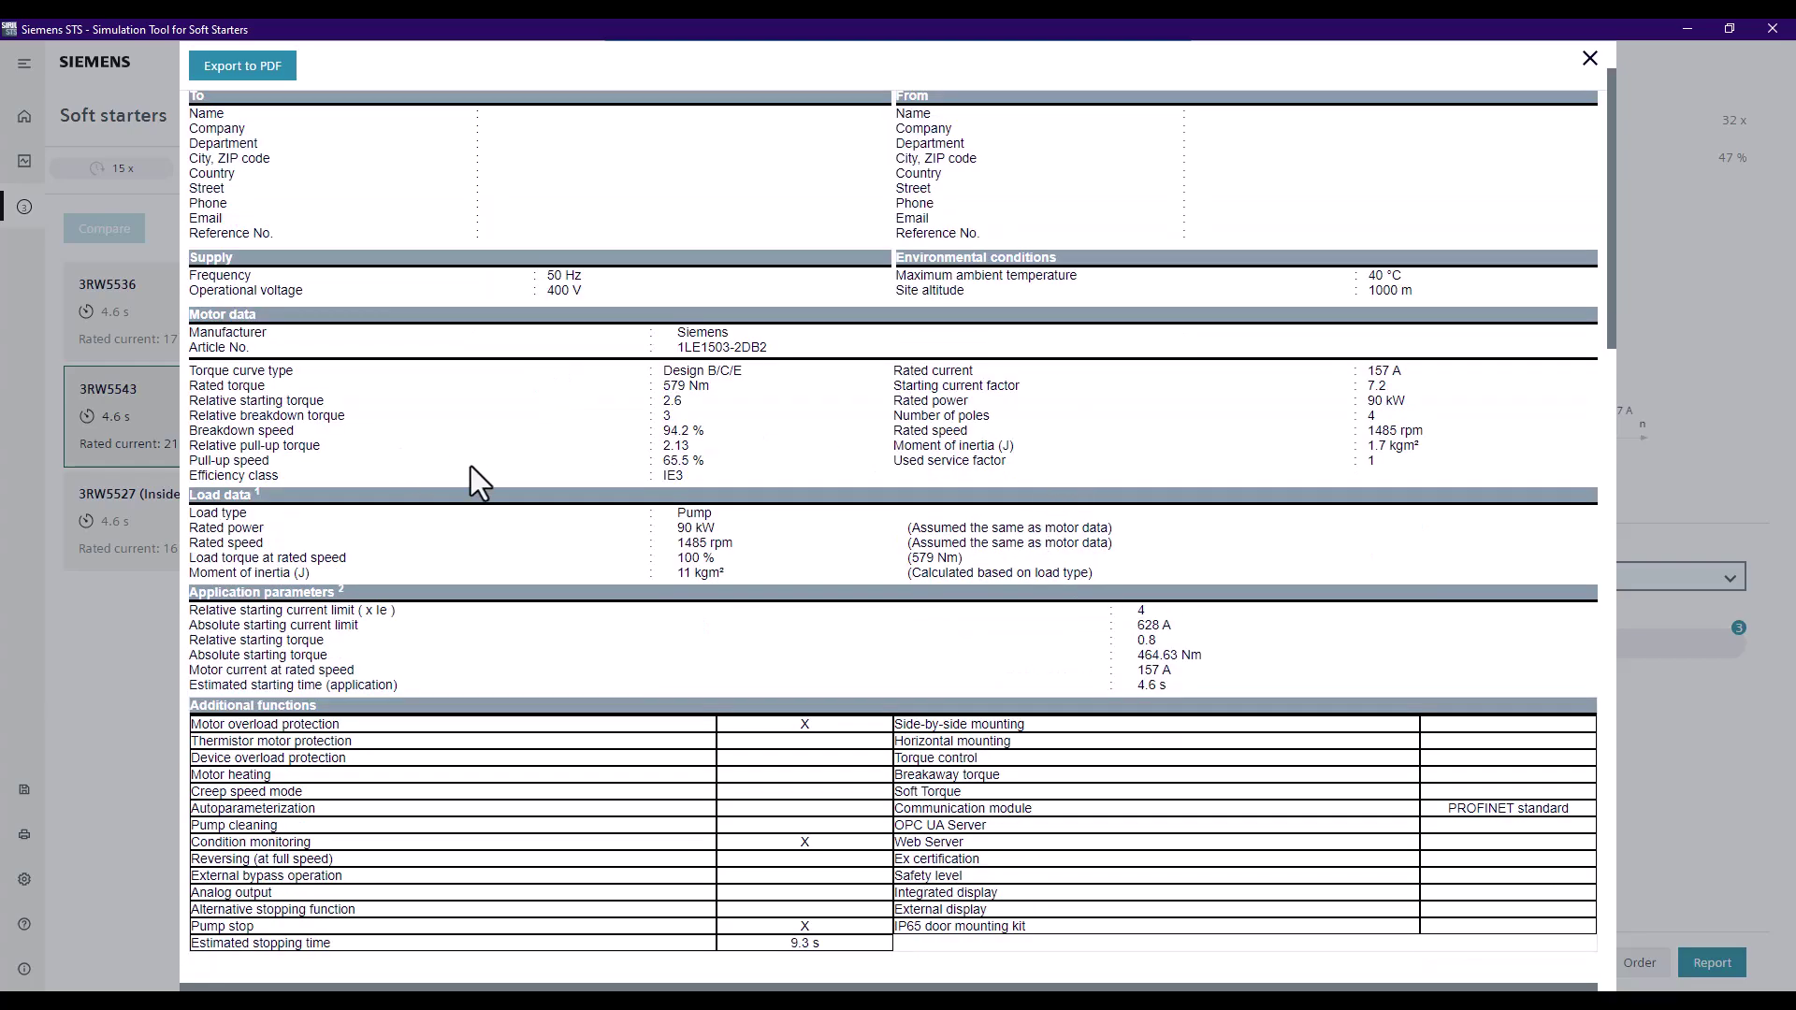
scroll(935, 569, down, 2)
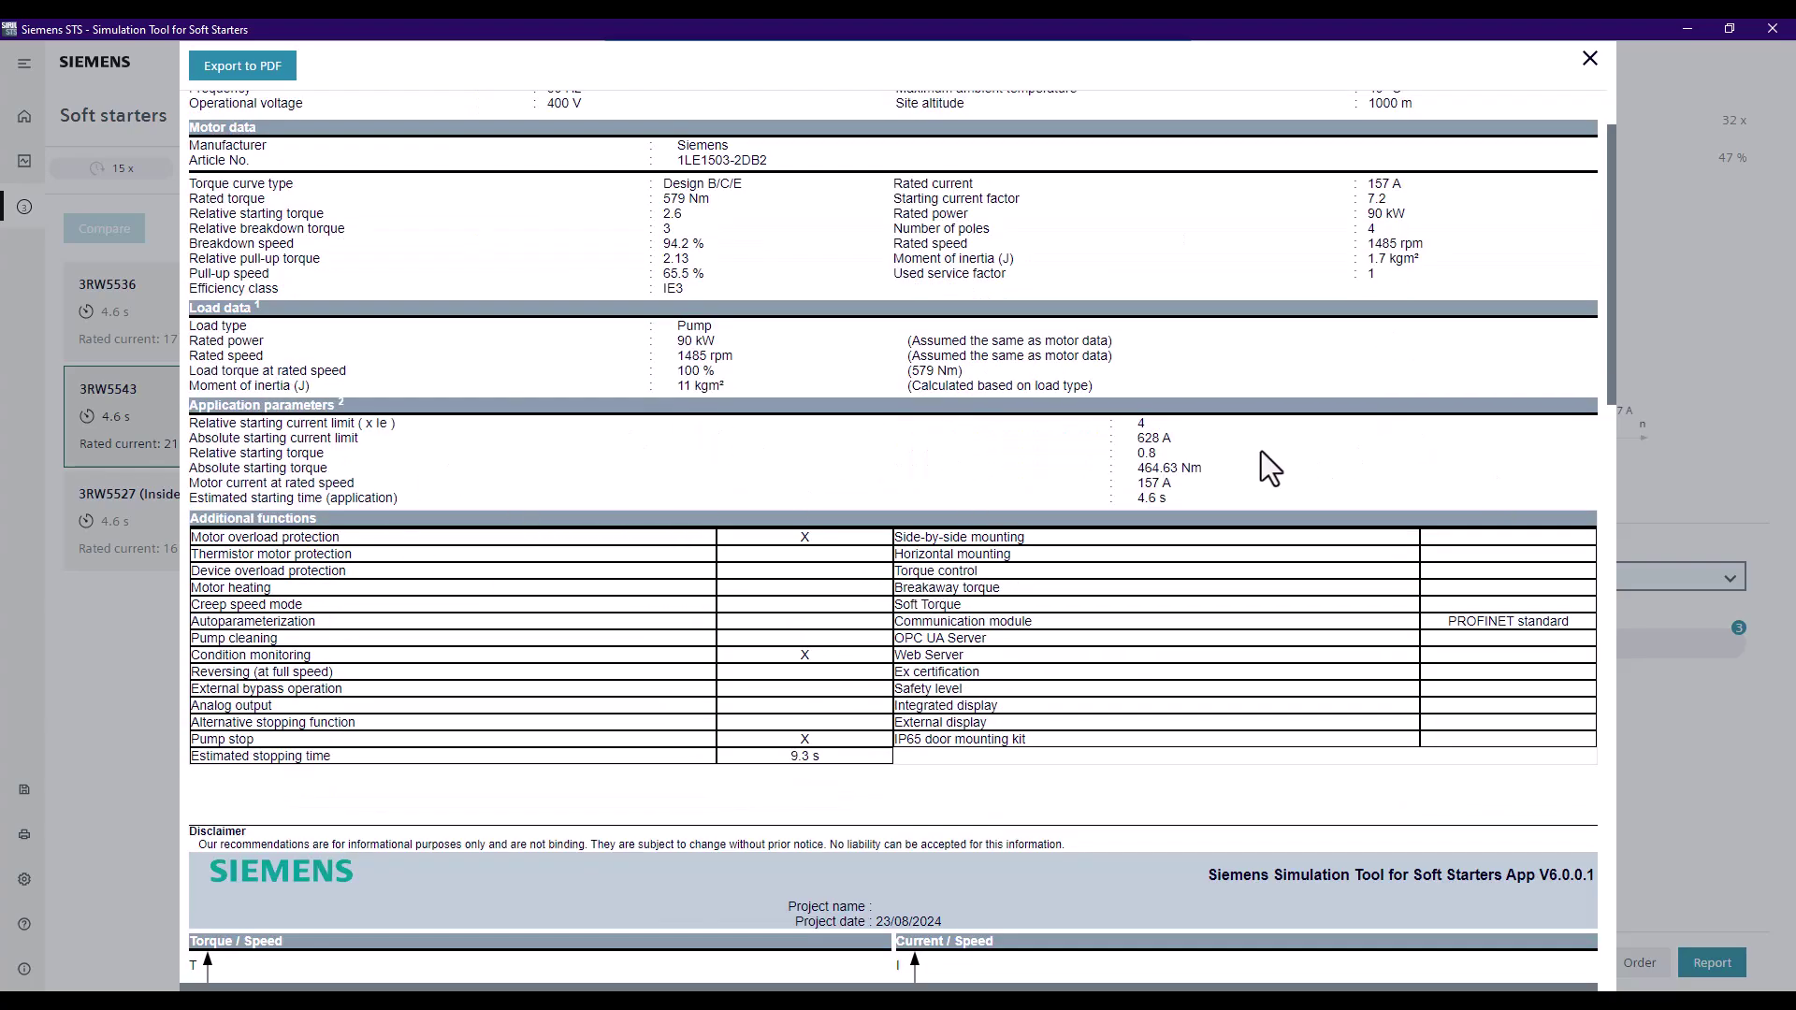
scroll(914, 573, down, 2)
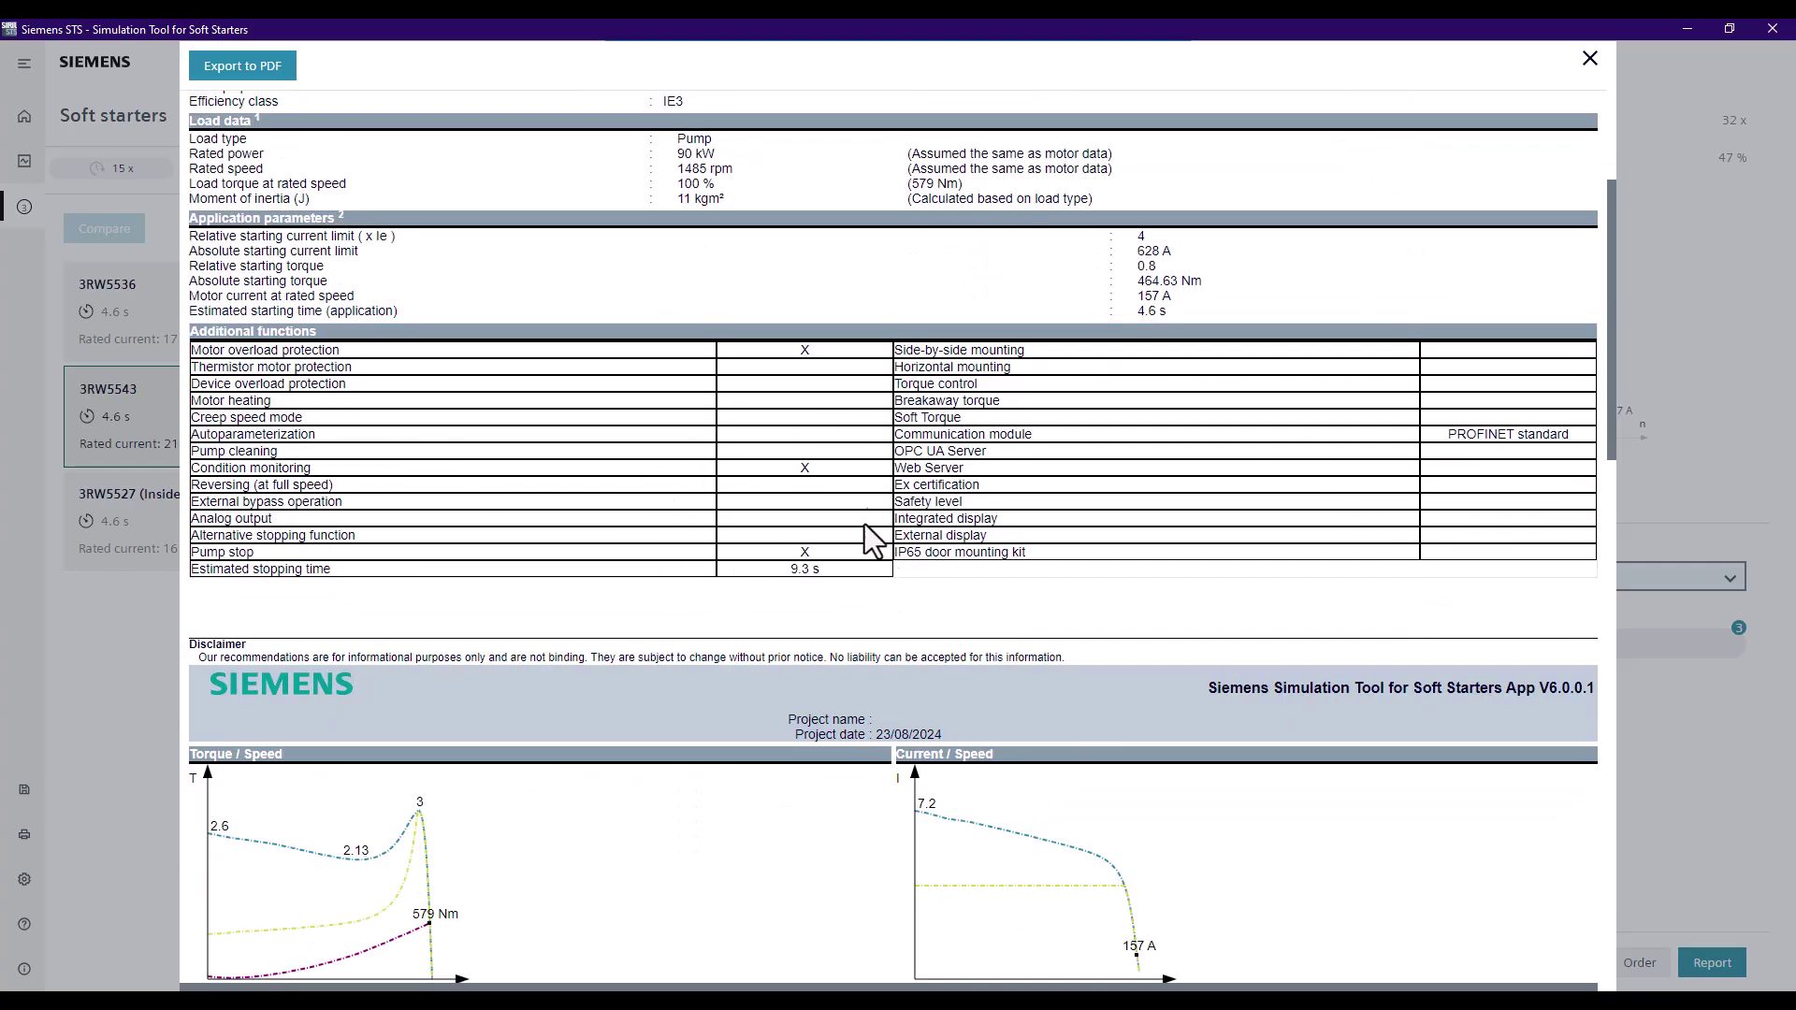
scroll(991, 574, down, 2)
scroll(1021, 487, down, 3)
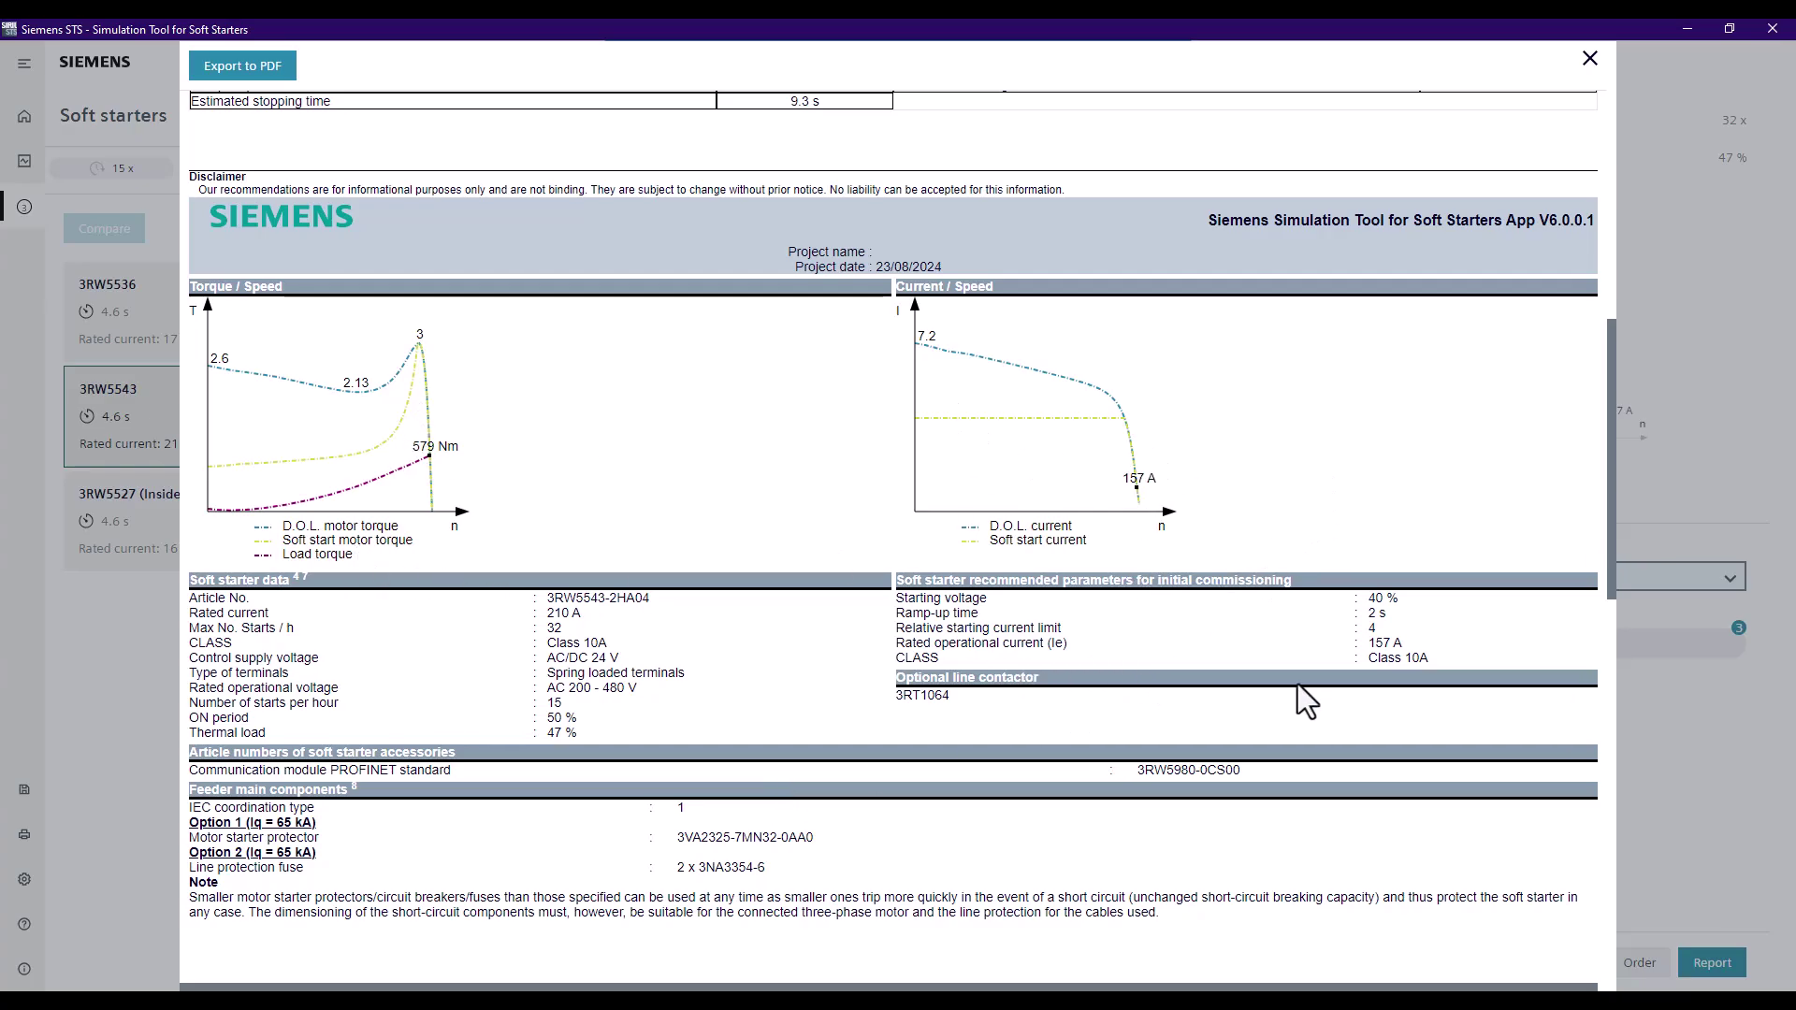
scroll(1248, 569, down, 2)
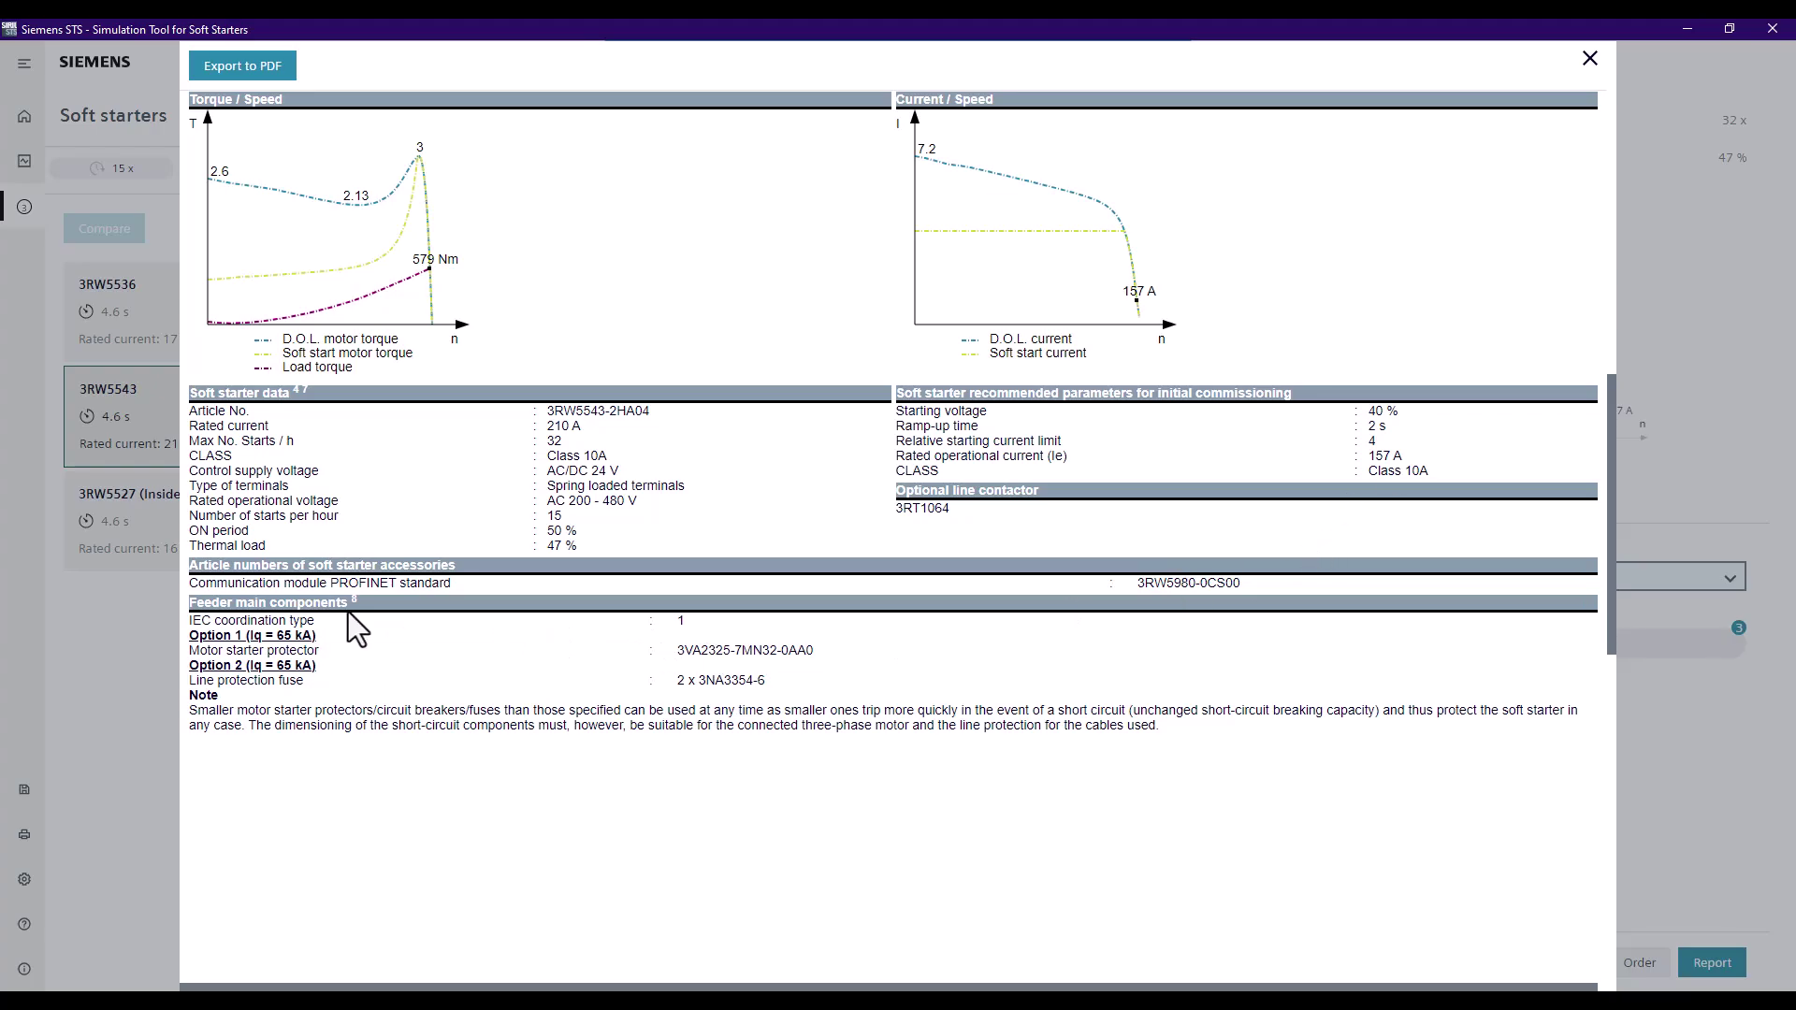
scroll(351, 612, down, 2)
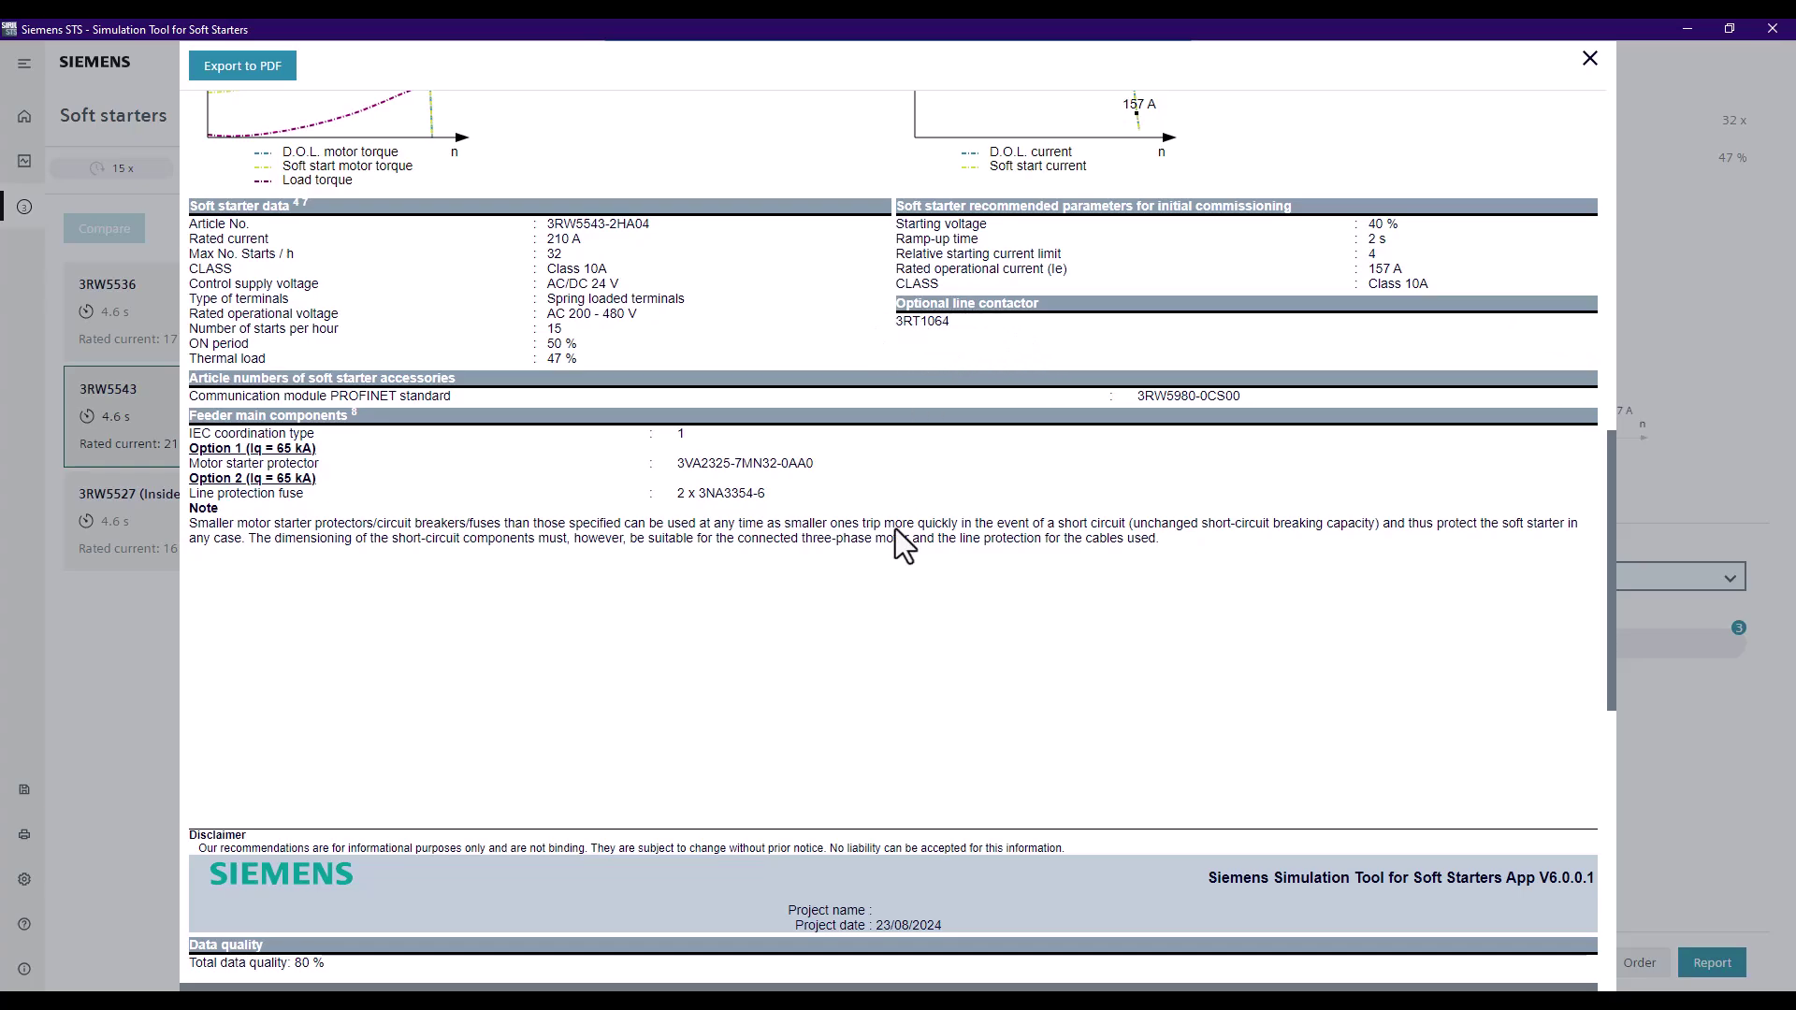
scroll(896, 523, down, 8)
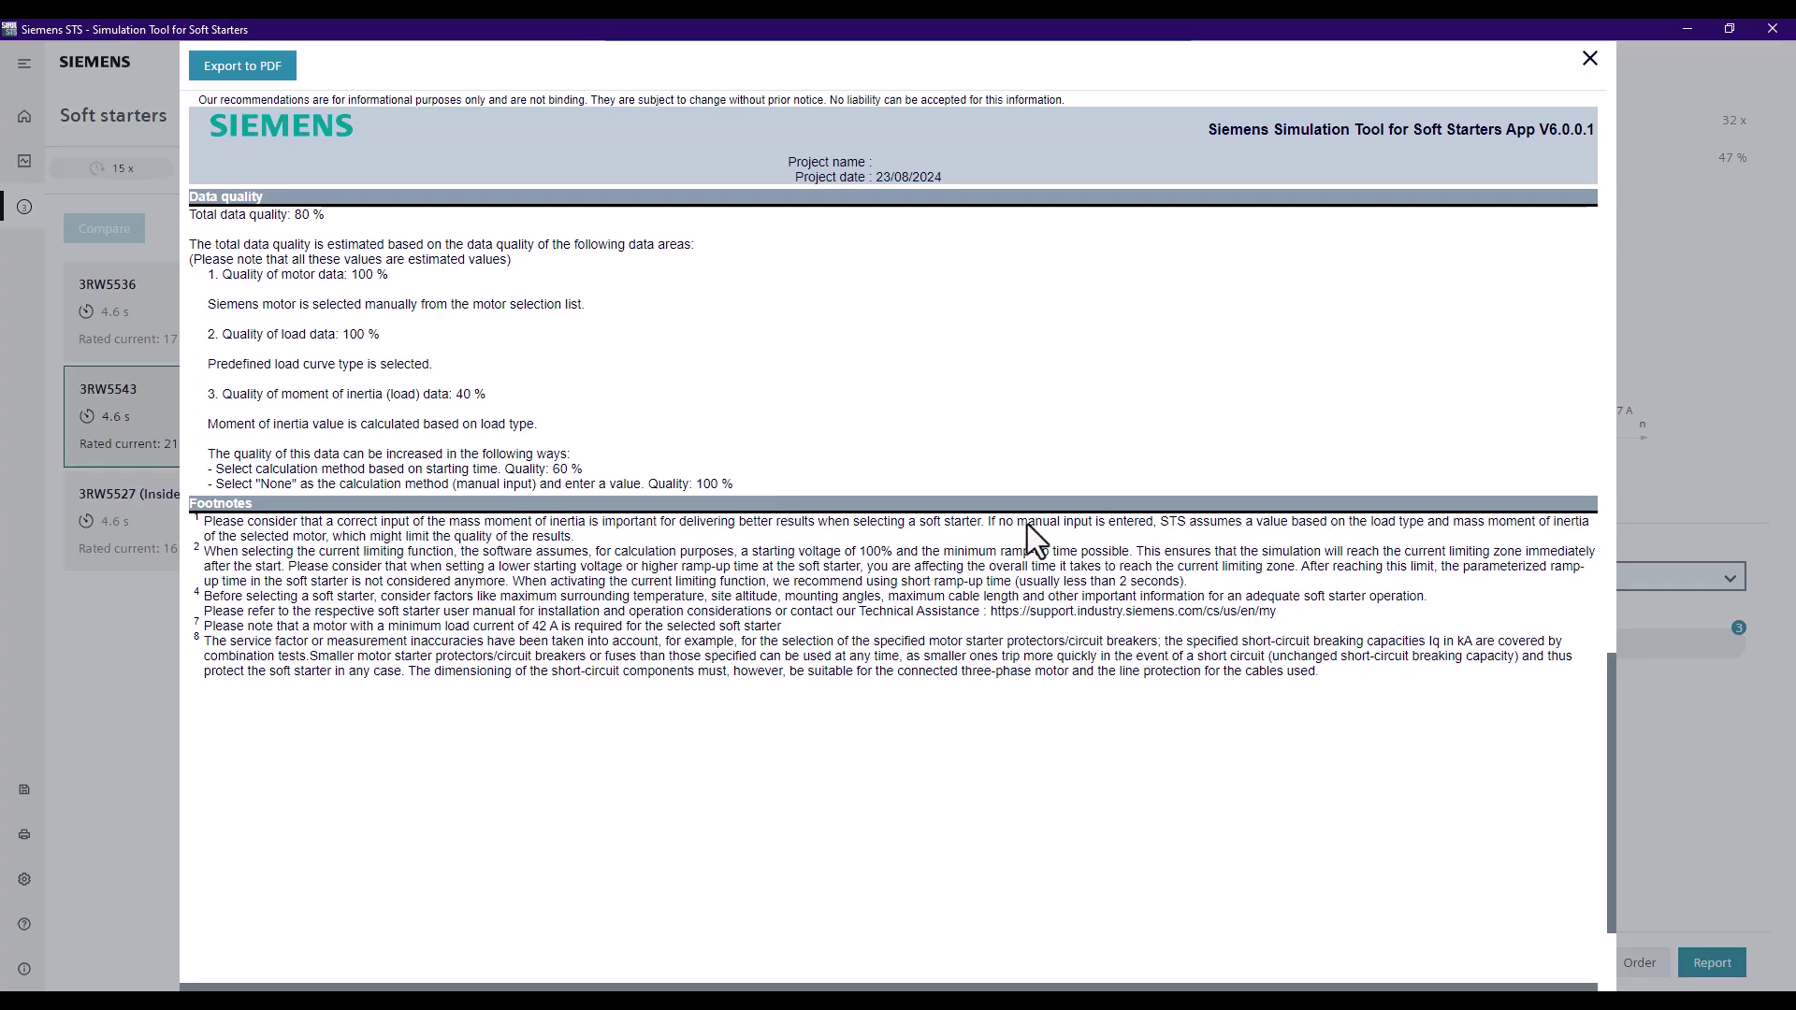
Step: Close the report and open the selected 3RW5543 configuration with SIRIUS Sim, accepting the confirmation
click(1591, 57)
click(1029, 613)
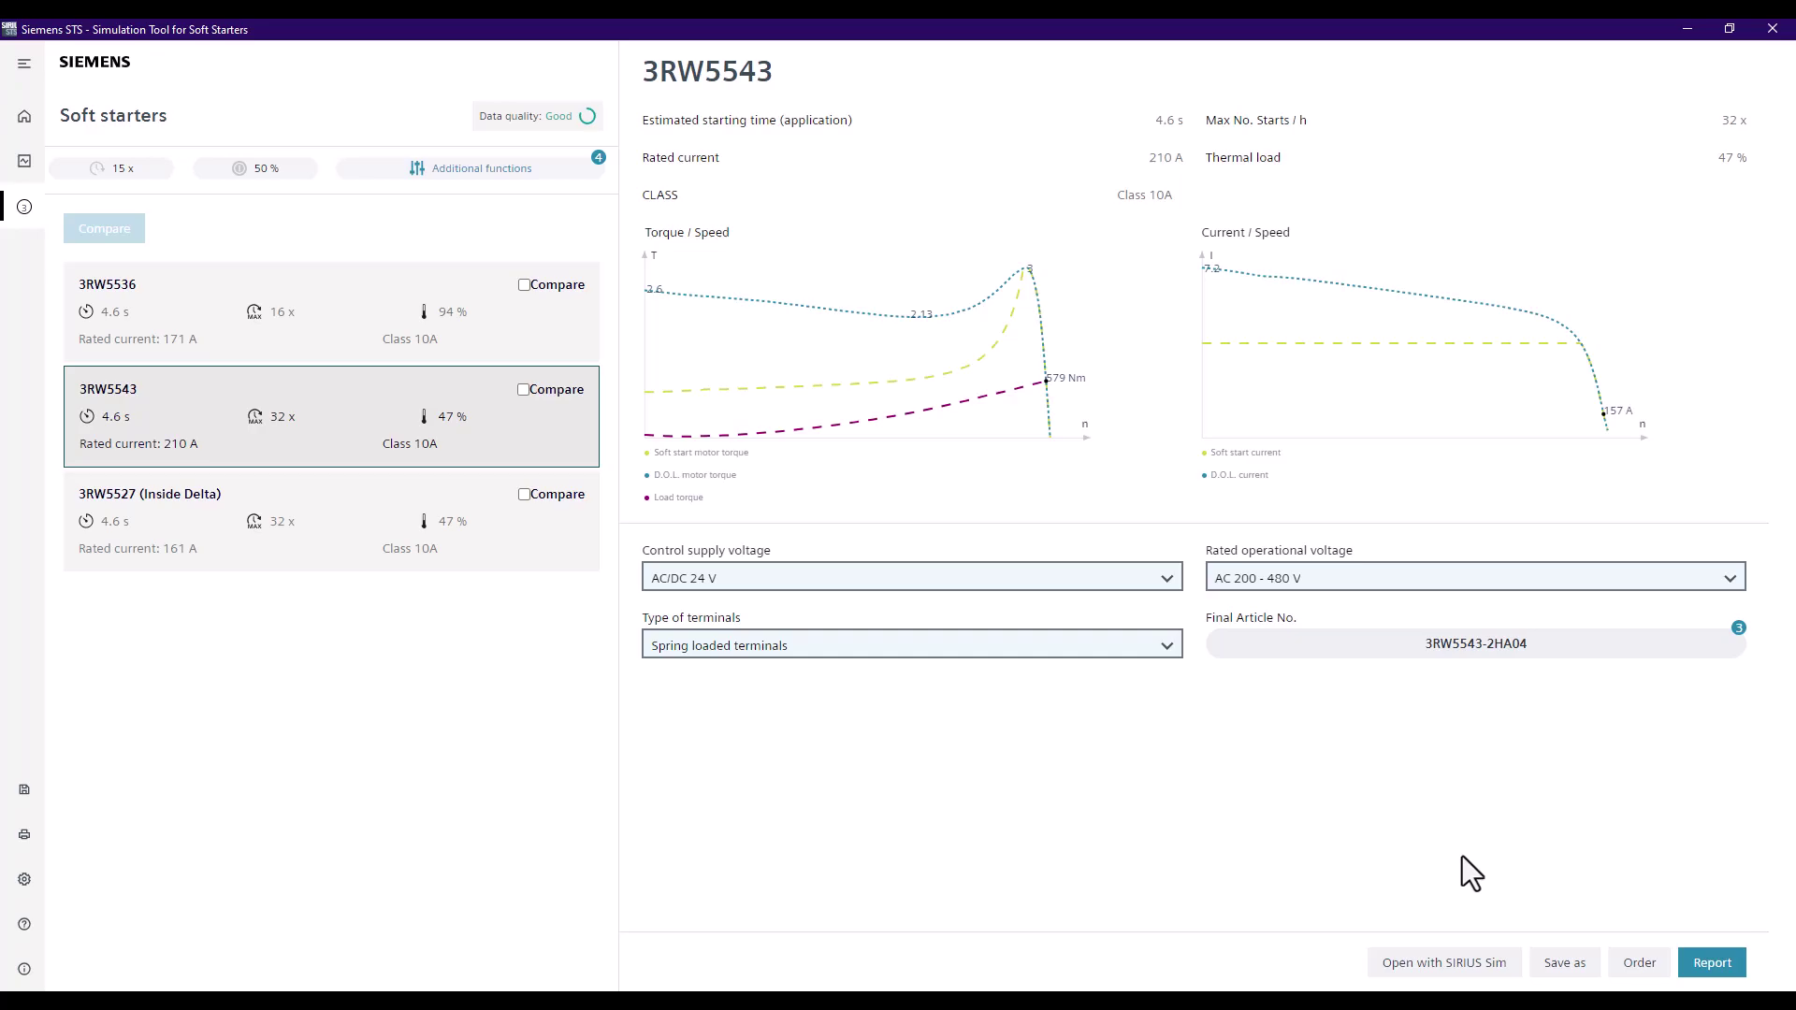
click(1441, 967)
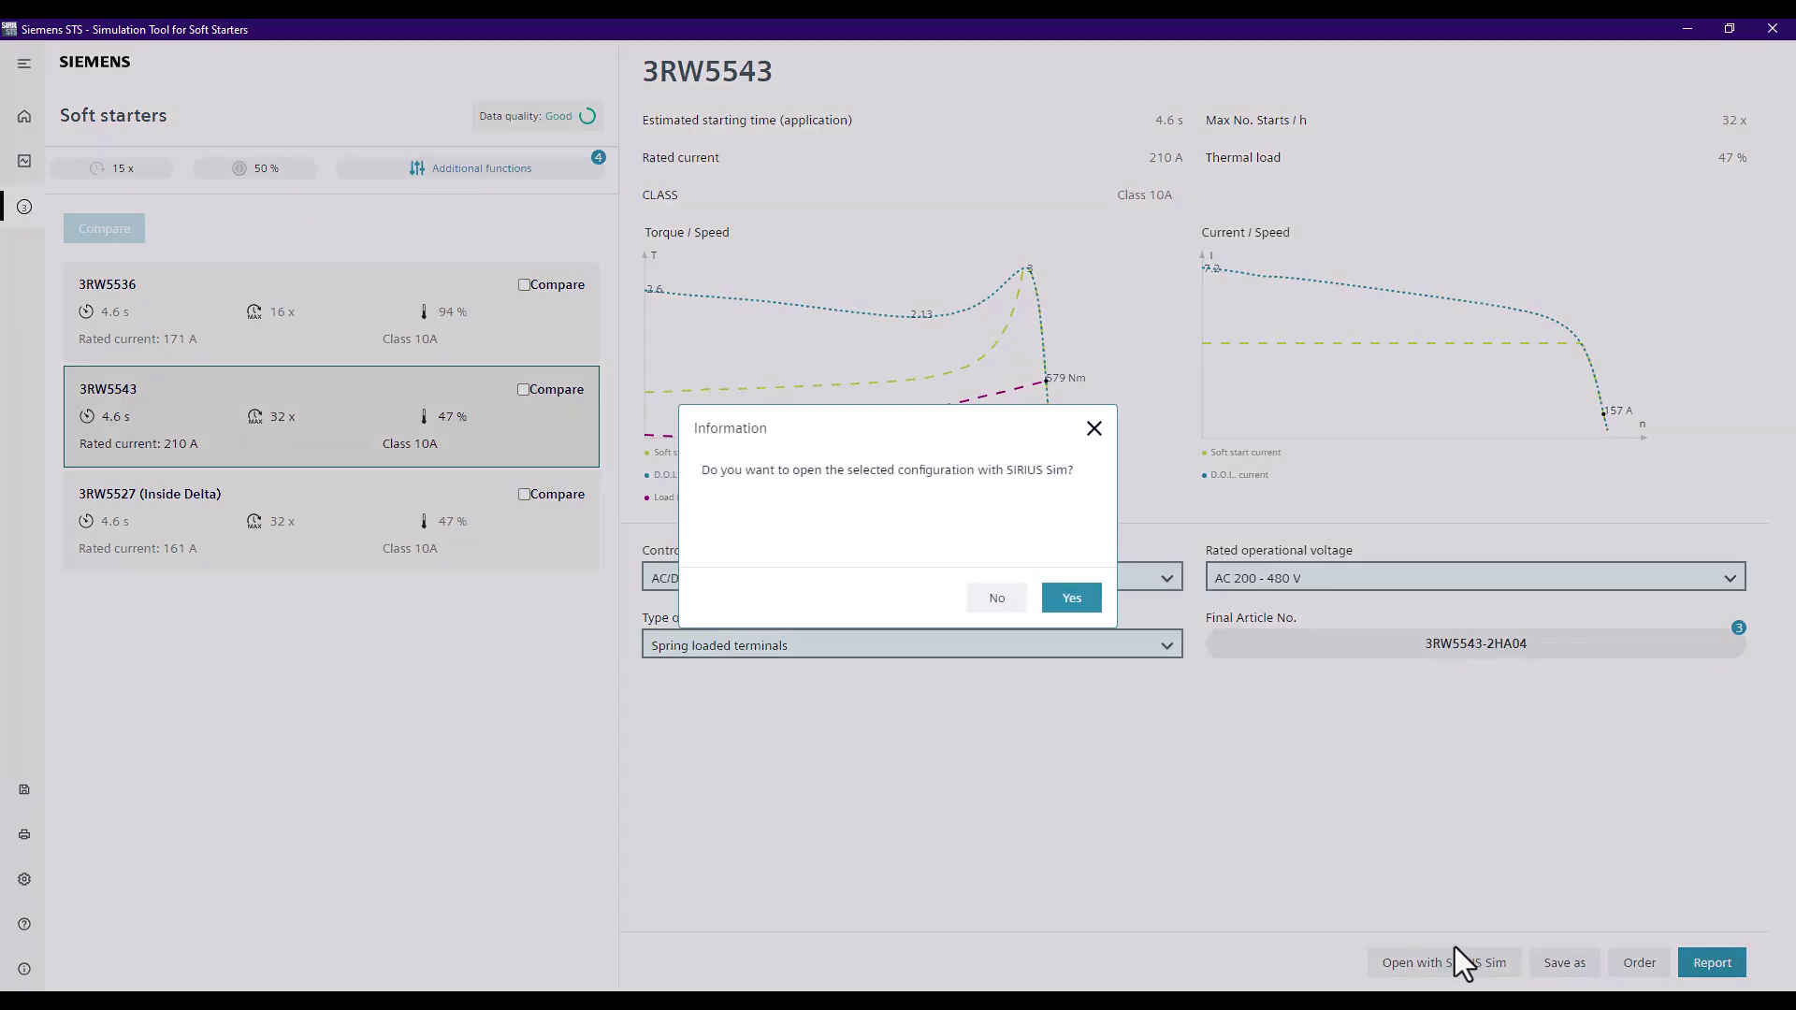
click(1046, 652)
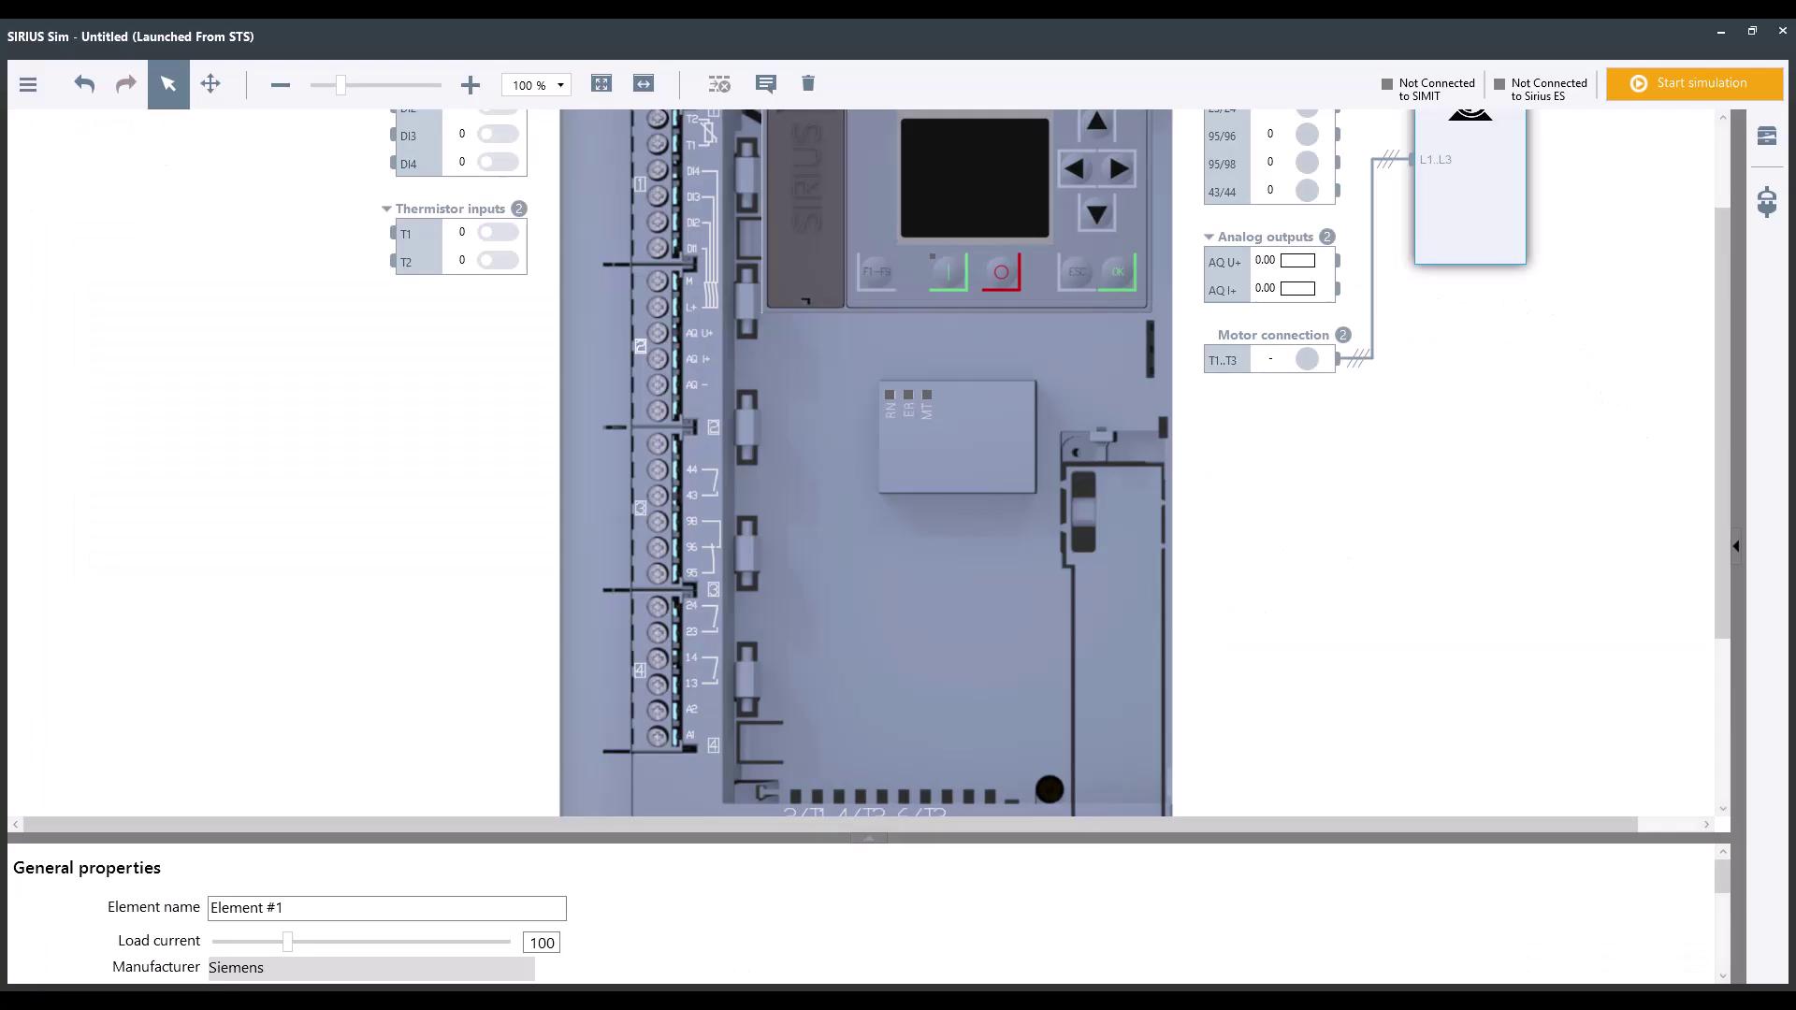
Step: Enlarge the properties pane and examine the motor's manufacturer, article number, rated power and rated torque
scroll(957, 877, down, 1)
drag(1058, 834, 1073, 668)
scroll(1478, 447, up, 3)
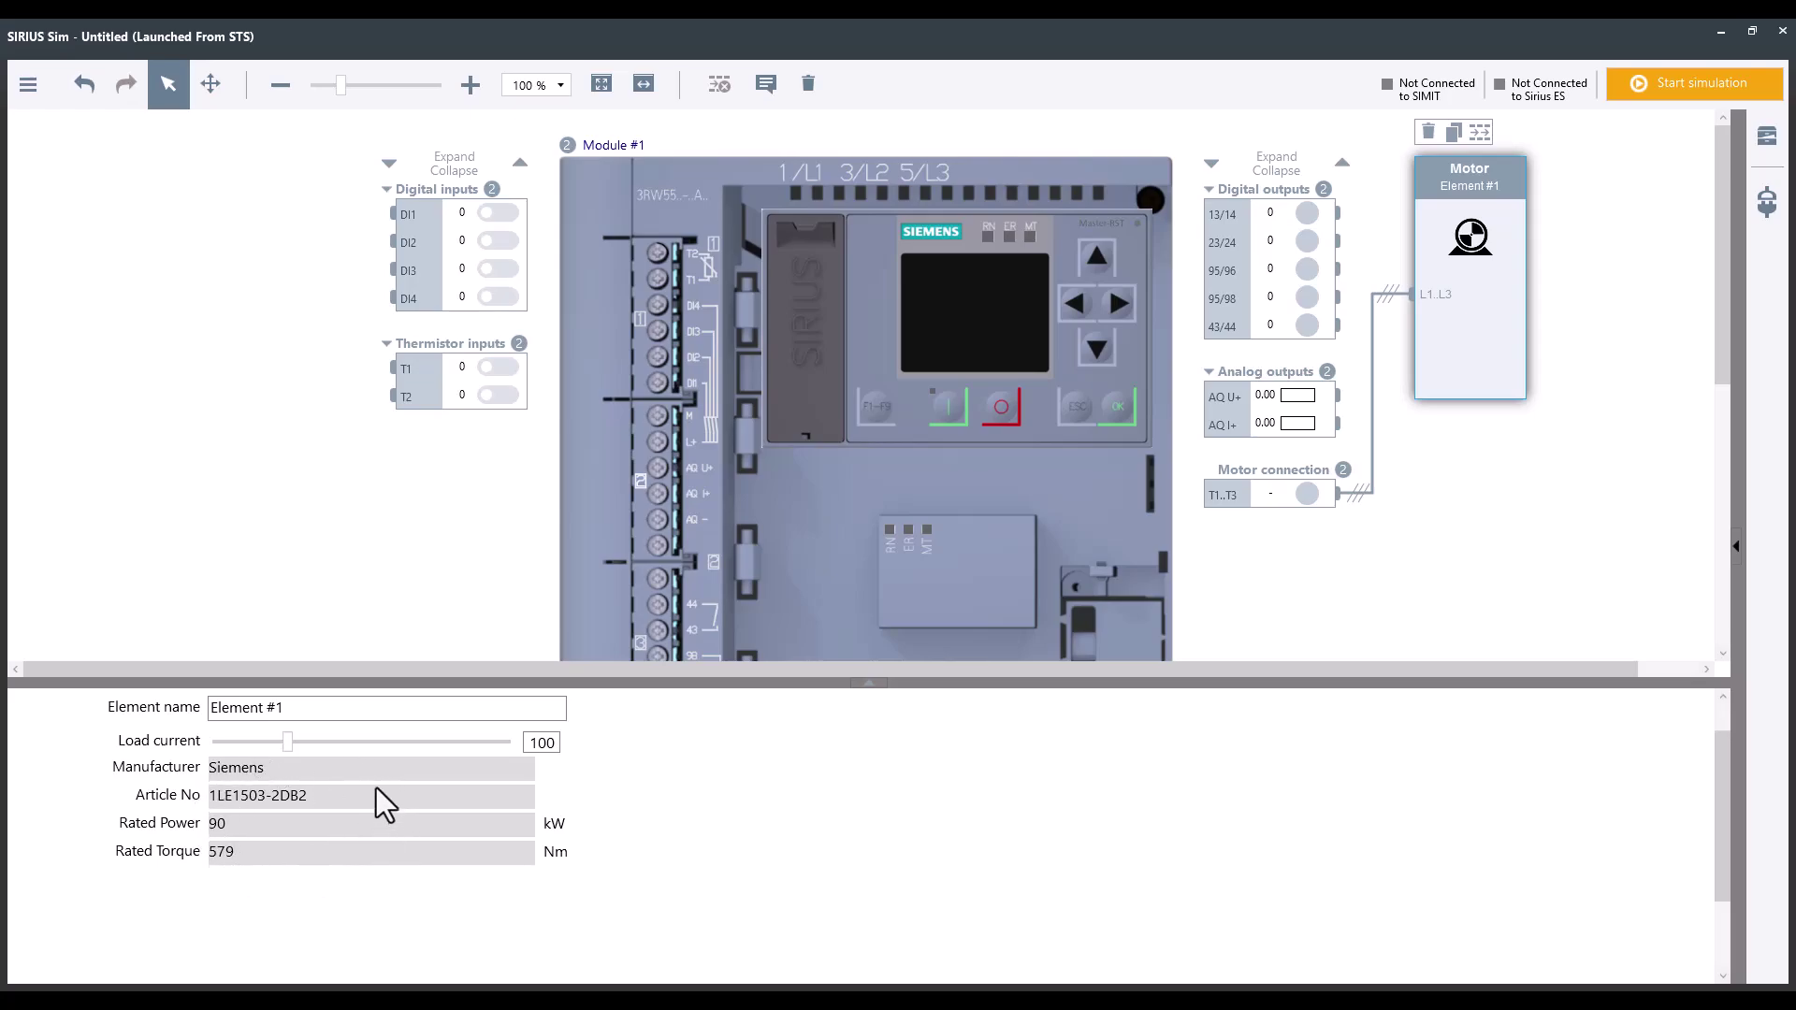
Step: Start the simulation, shrink the properties pane and bring up the main menu on the soft starter's display
click(1674, 89)
drag(974, 682, 981, 745)
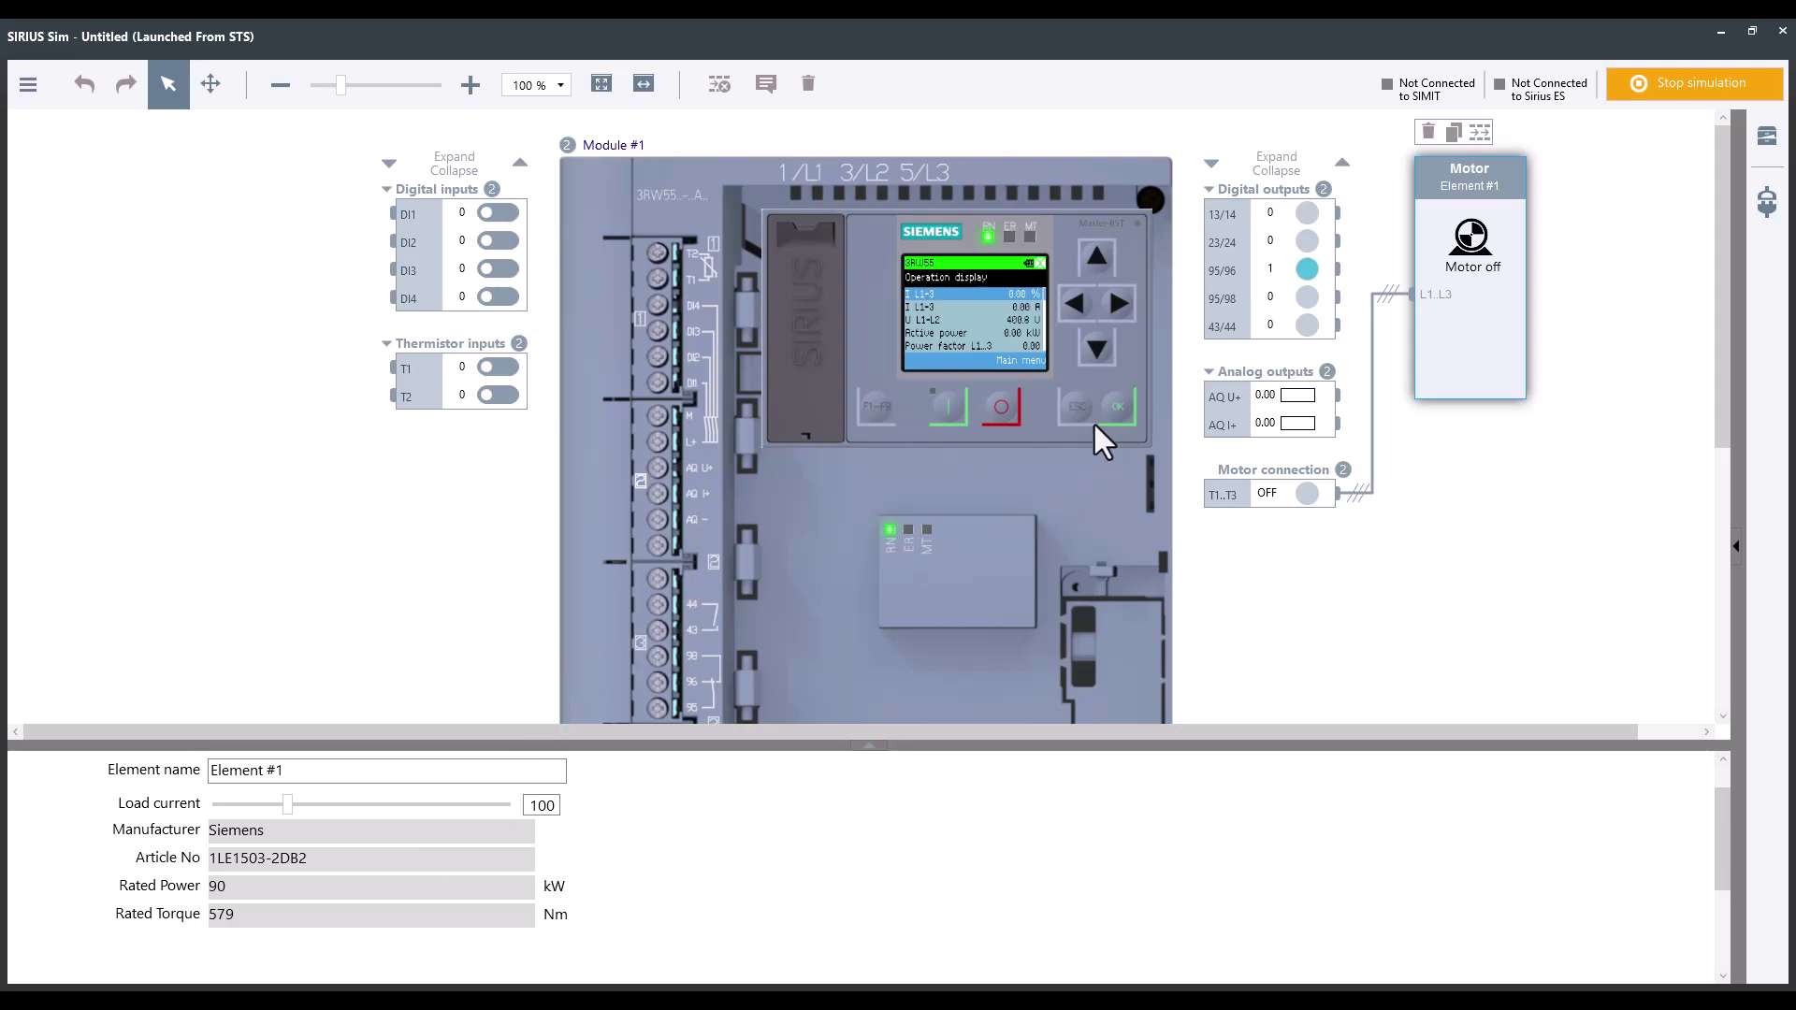
click(1117, 306)
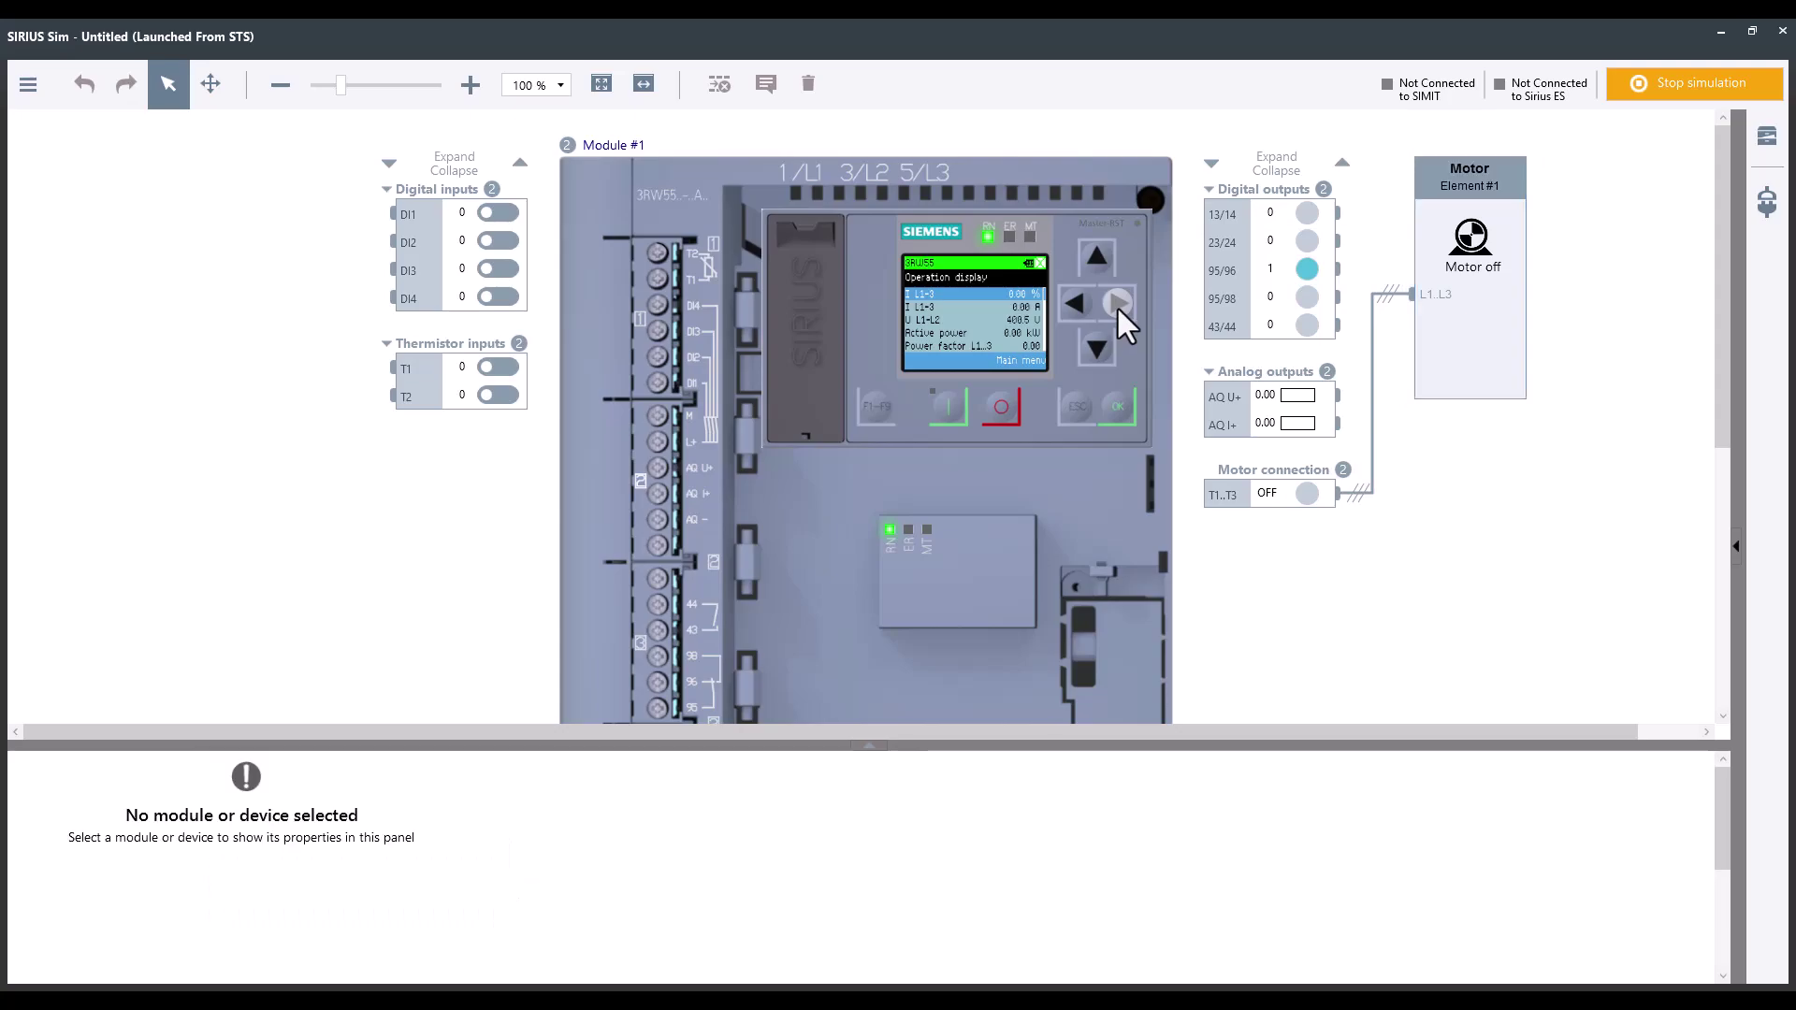
click(1081, 404)
click(1120, 410)
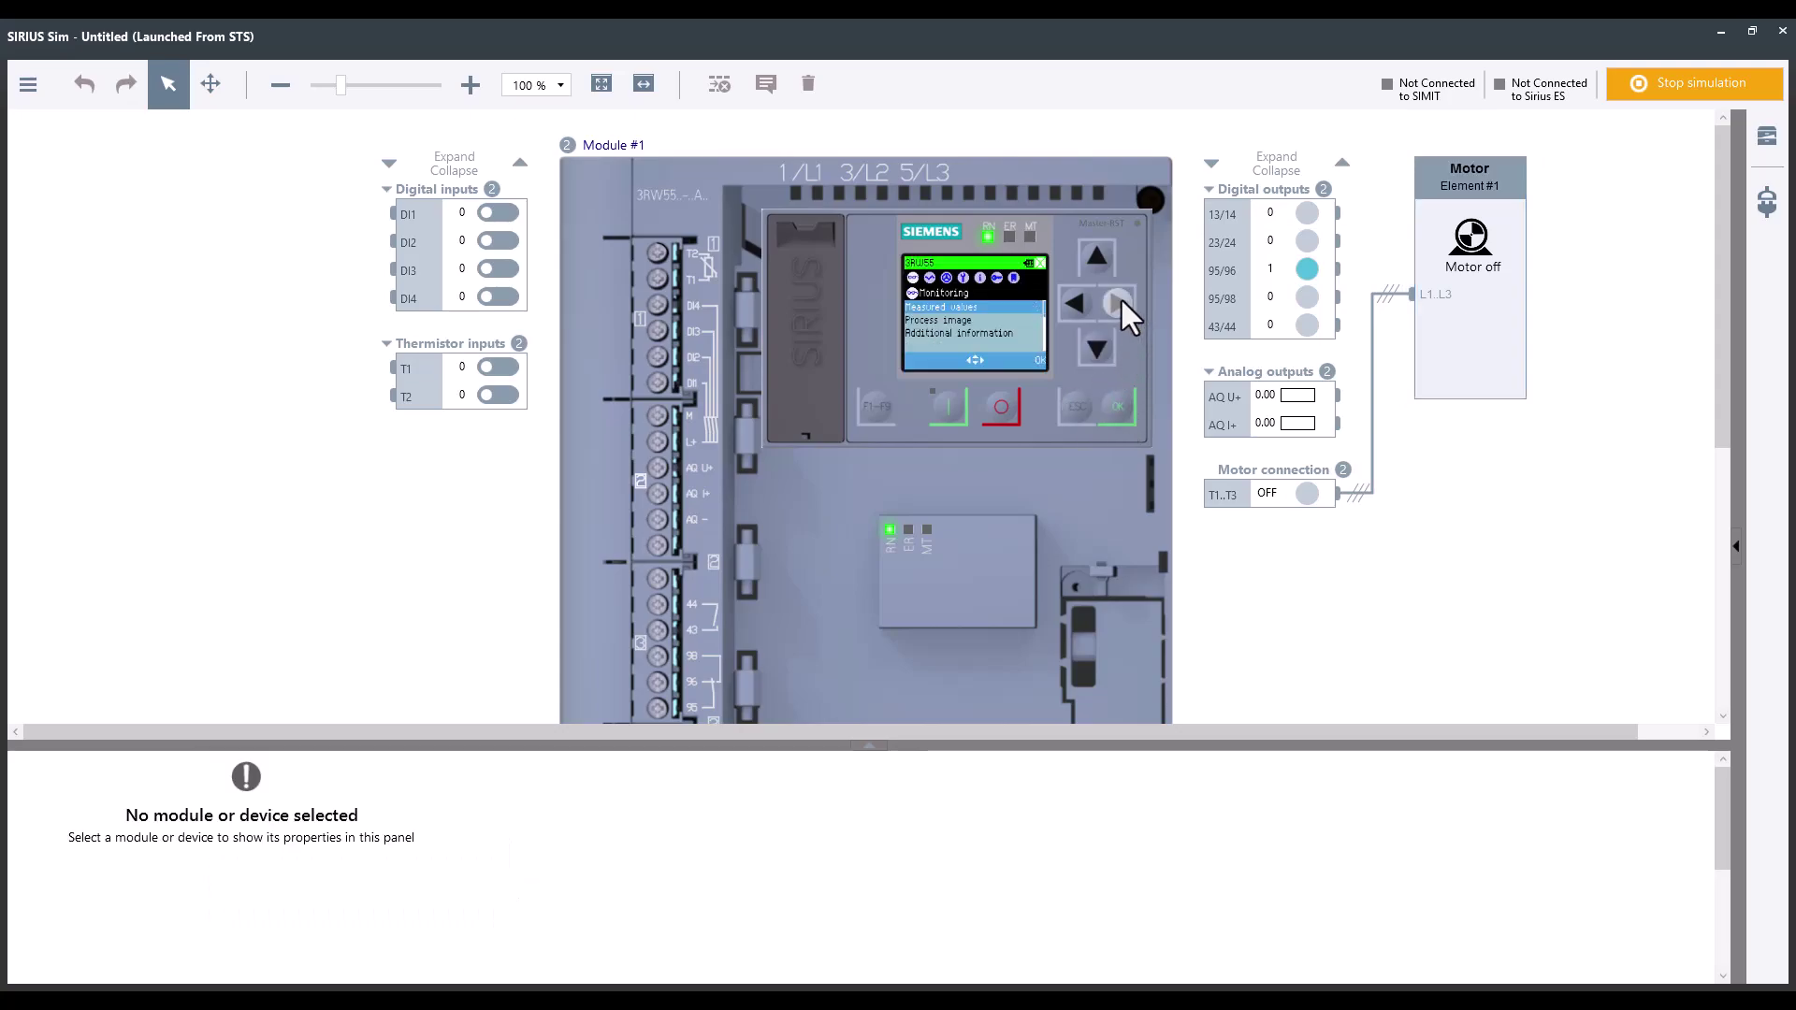
Step: Open the motor parameters of parameter set 1 on the soft starter's display
click(1118, 301)
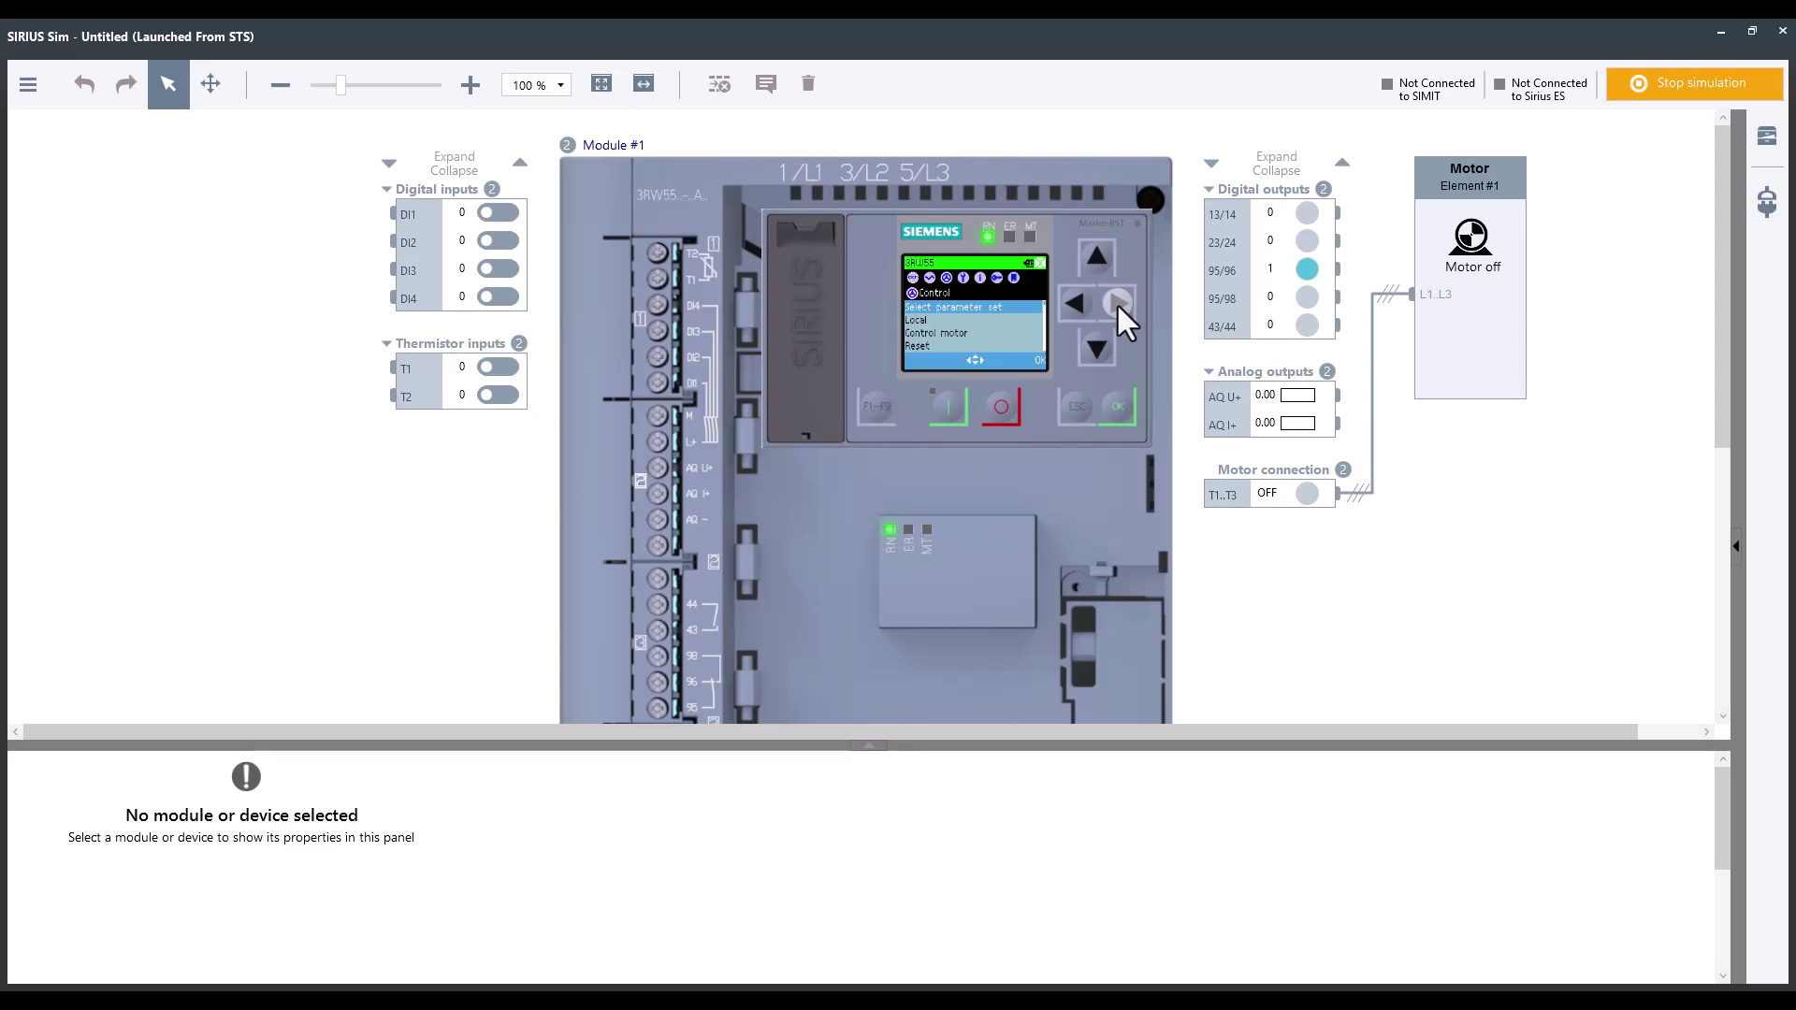
click(1115, 412)
click(1119, 410)
click(1097, 346)
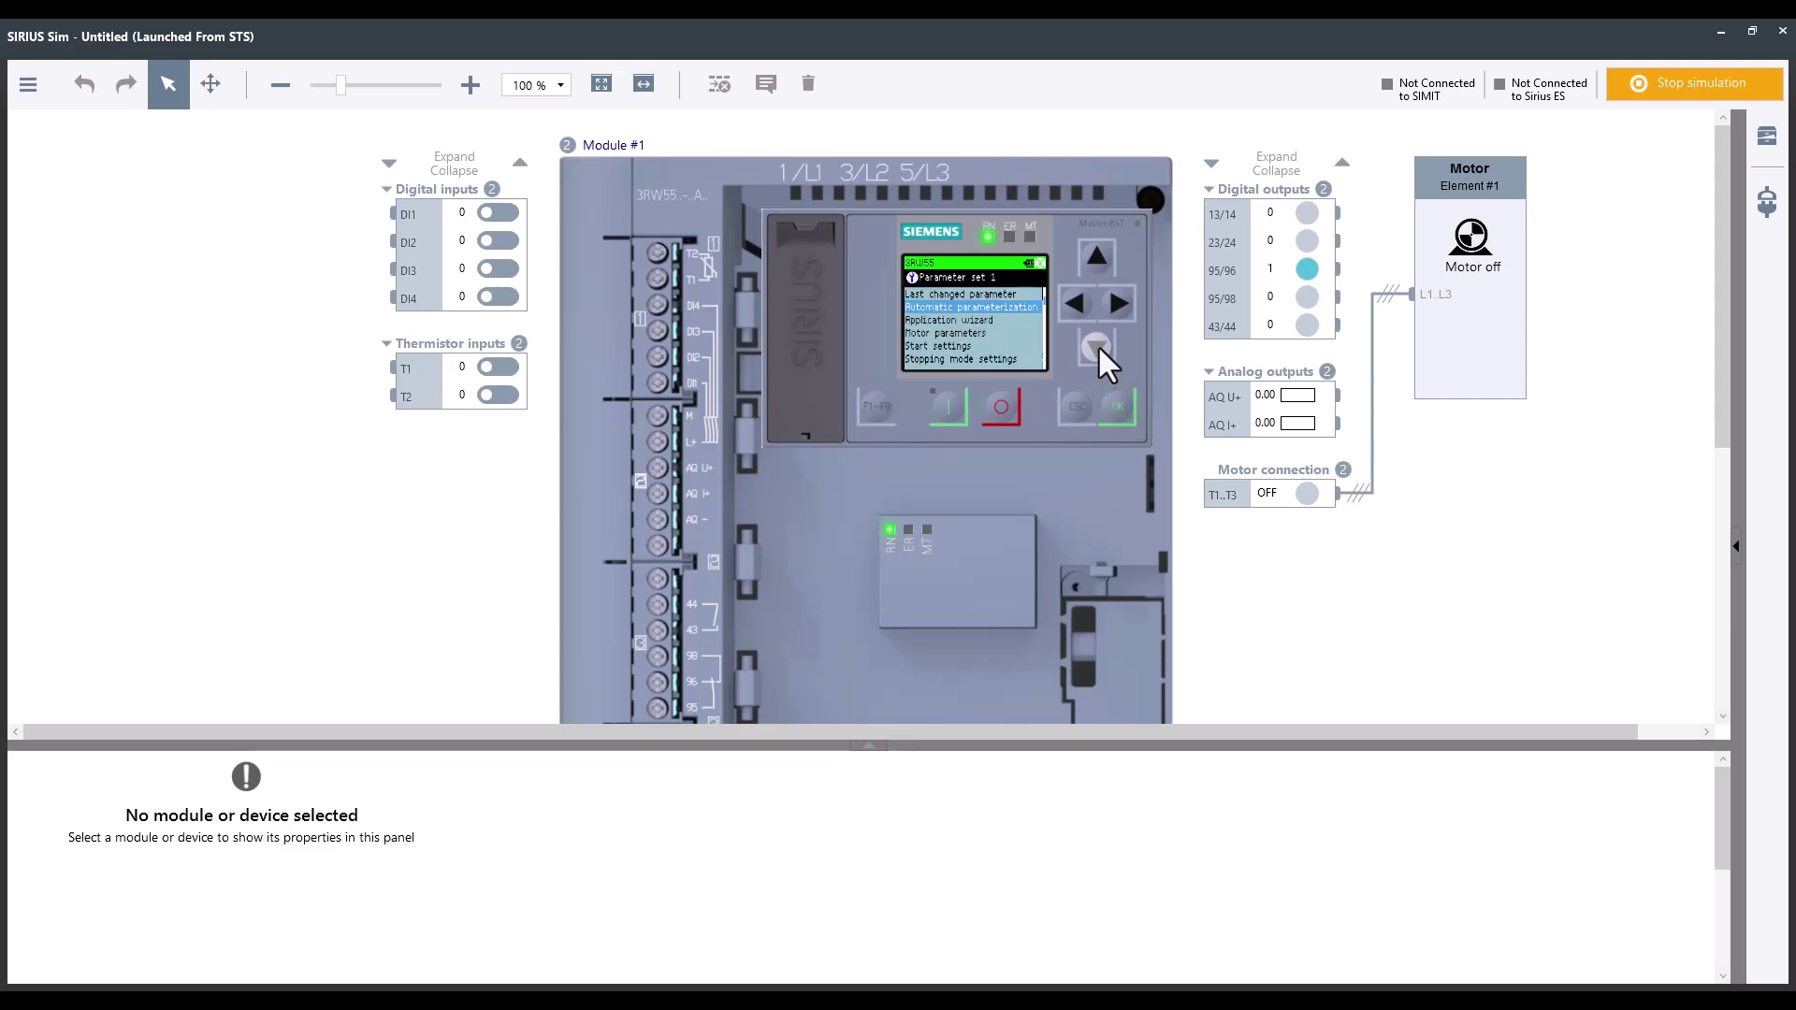
click(1097, 345)
click(1098, 345)
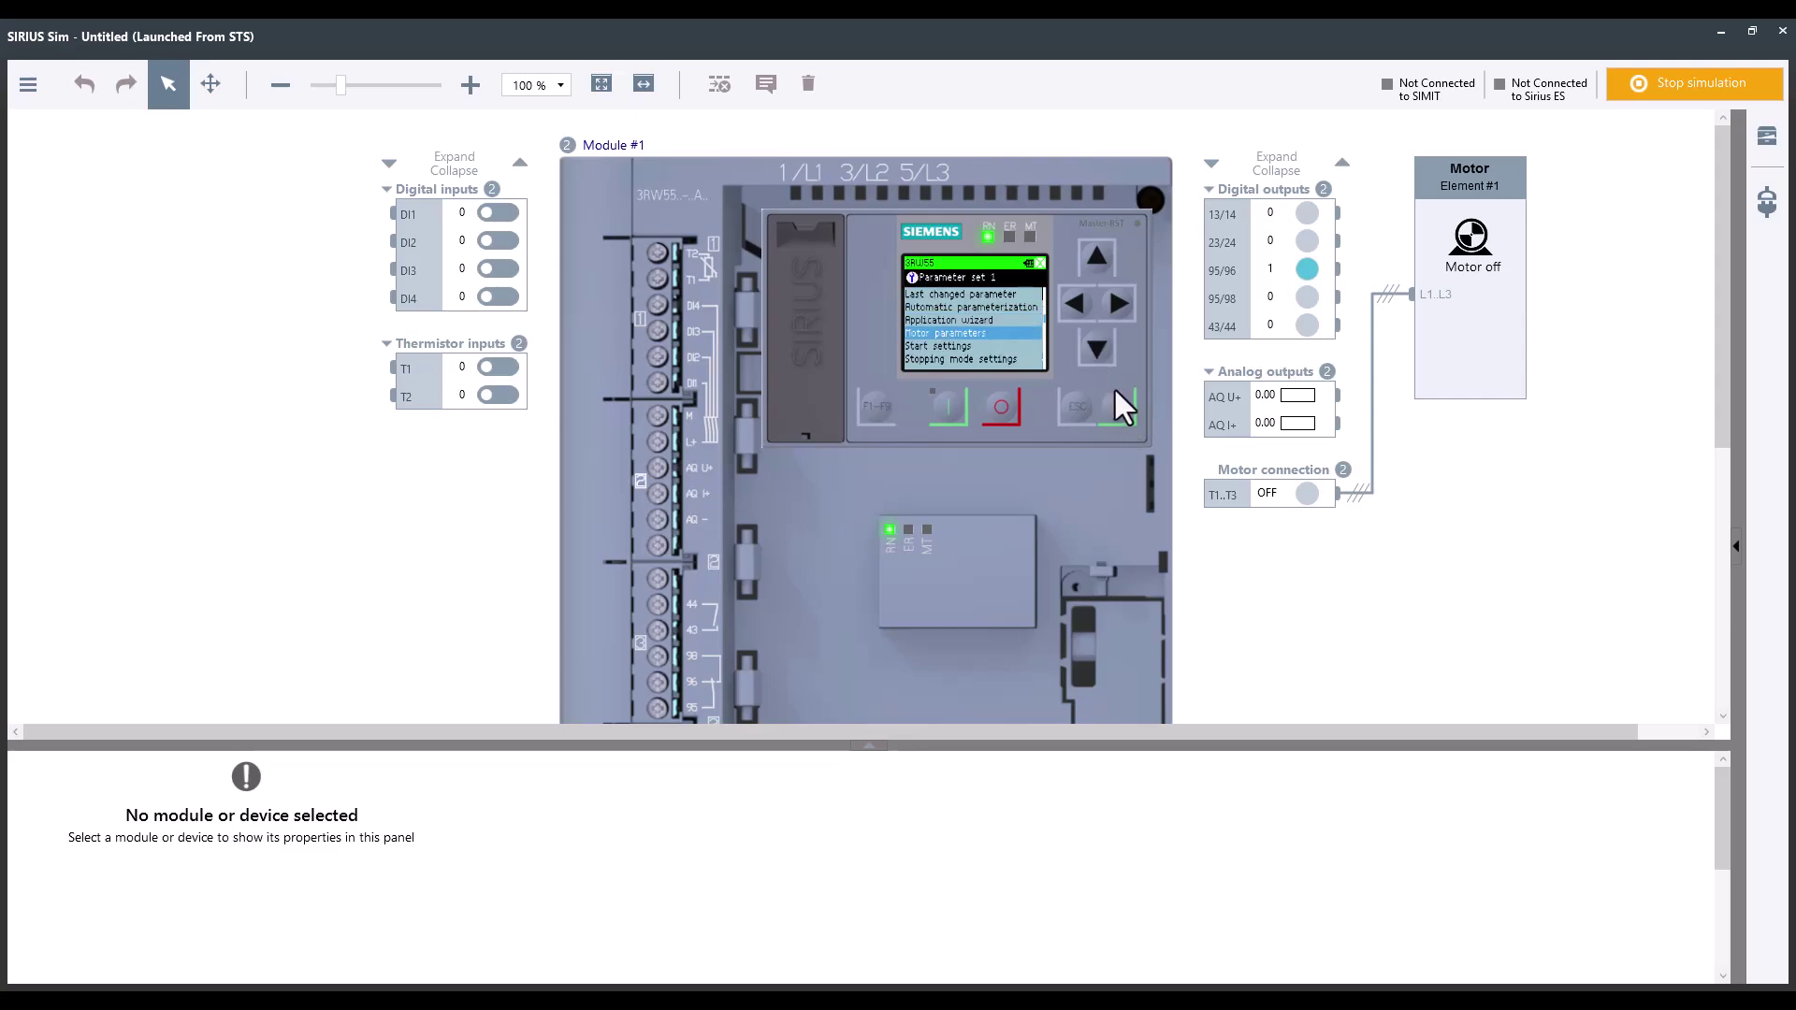
click(1119, 407)
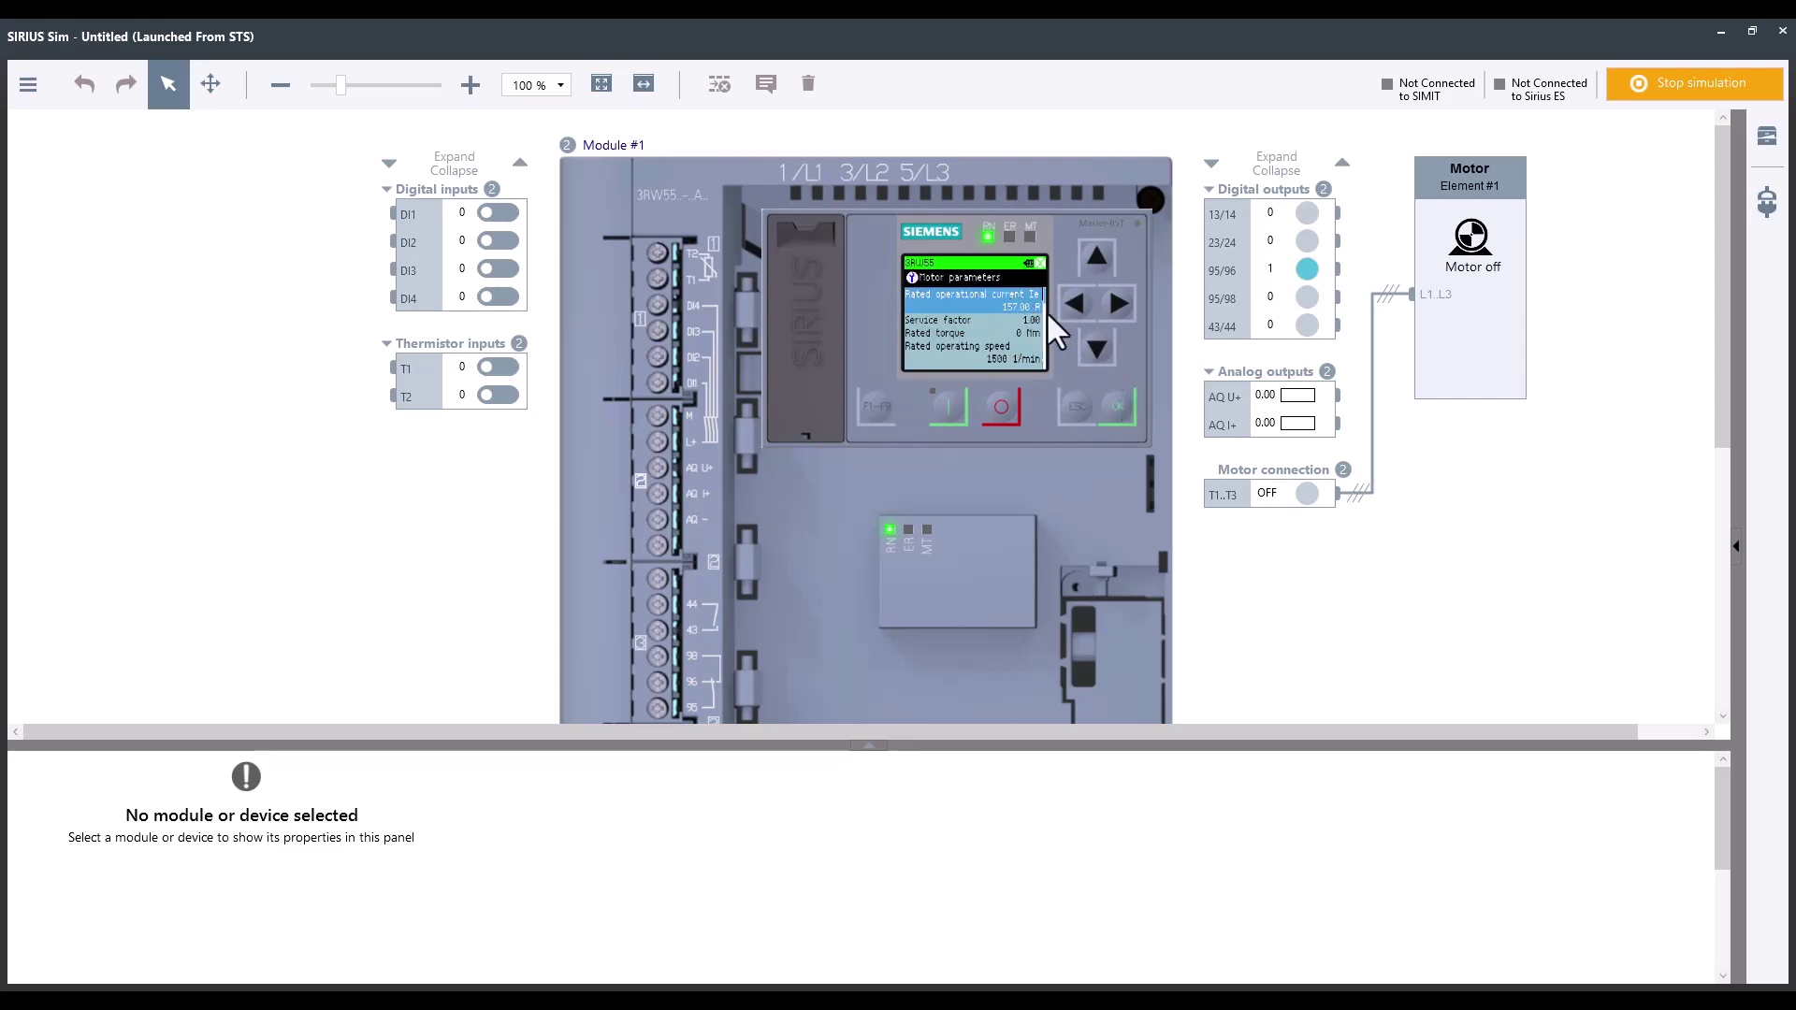
Step: Look through the motor parameters down to the type of connection, return to parameter set 1 and shrink the properties pane
click(1099, 345)
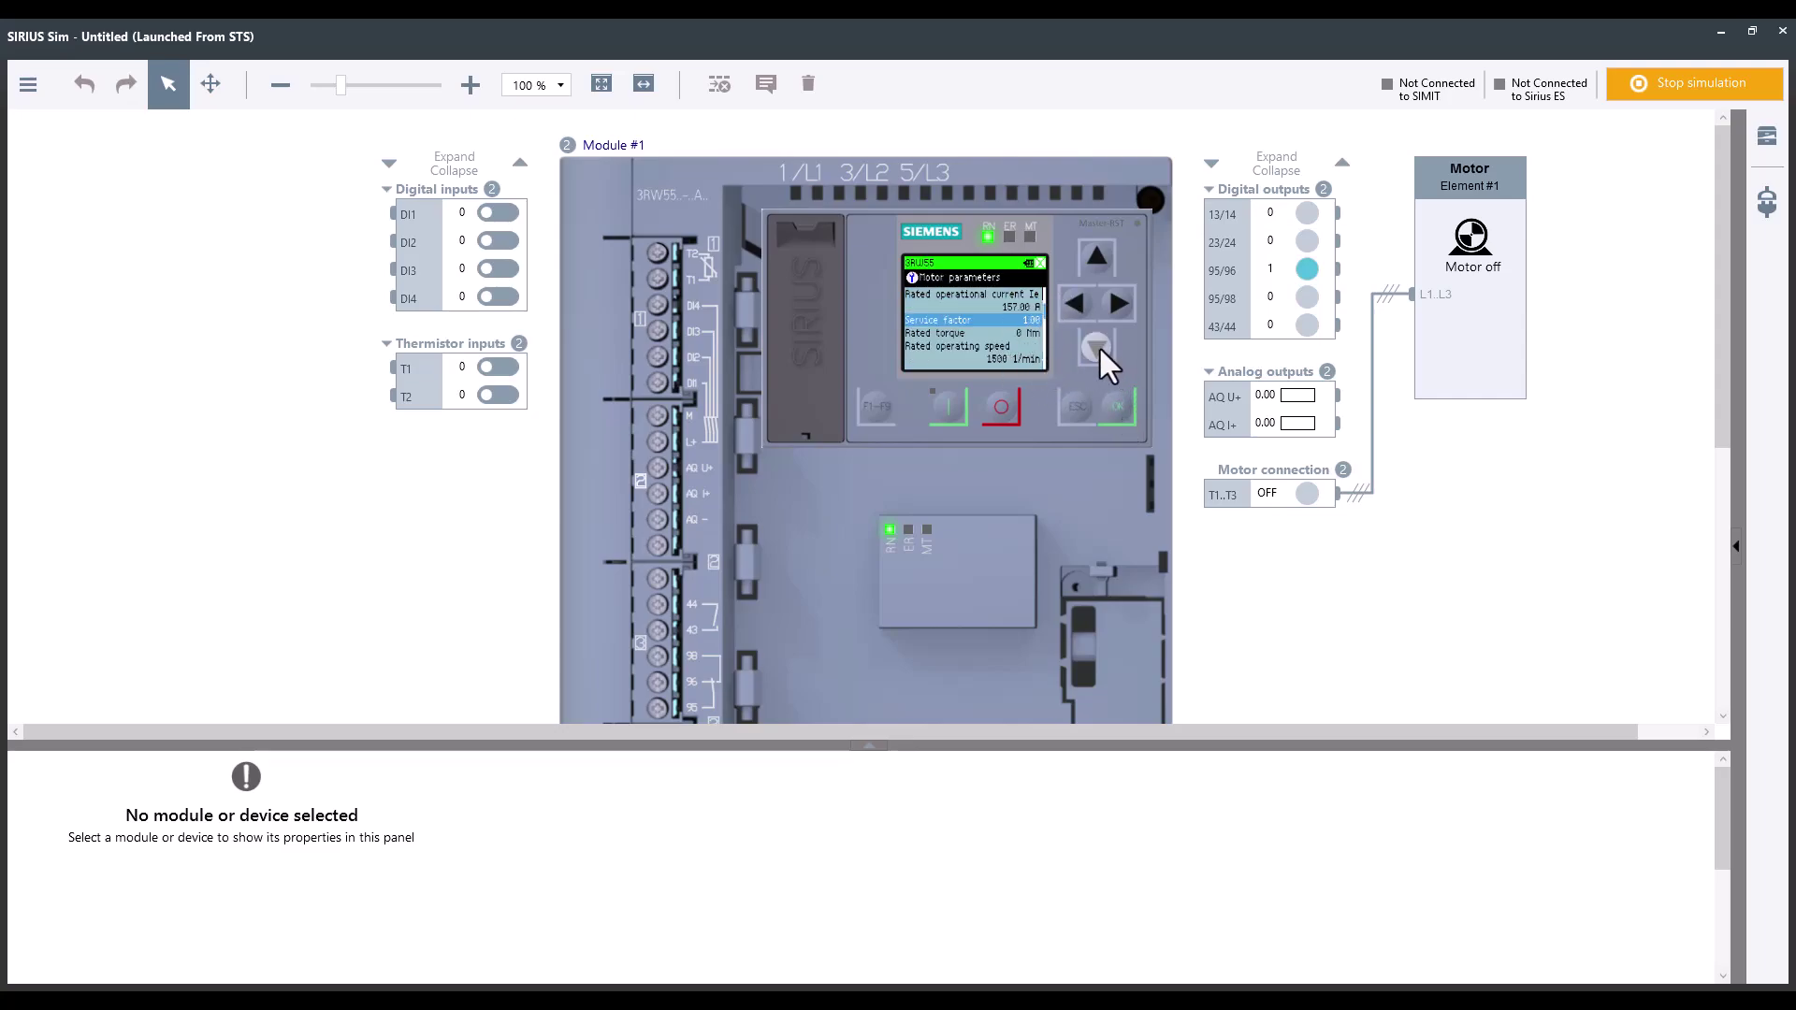
click(1098, 345)
click(1096, 346)
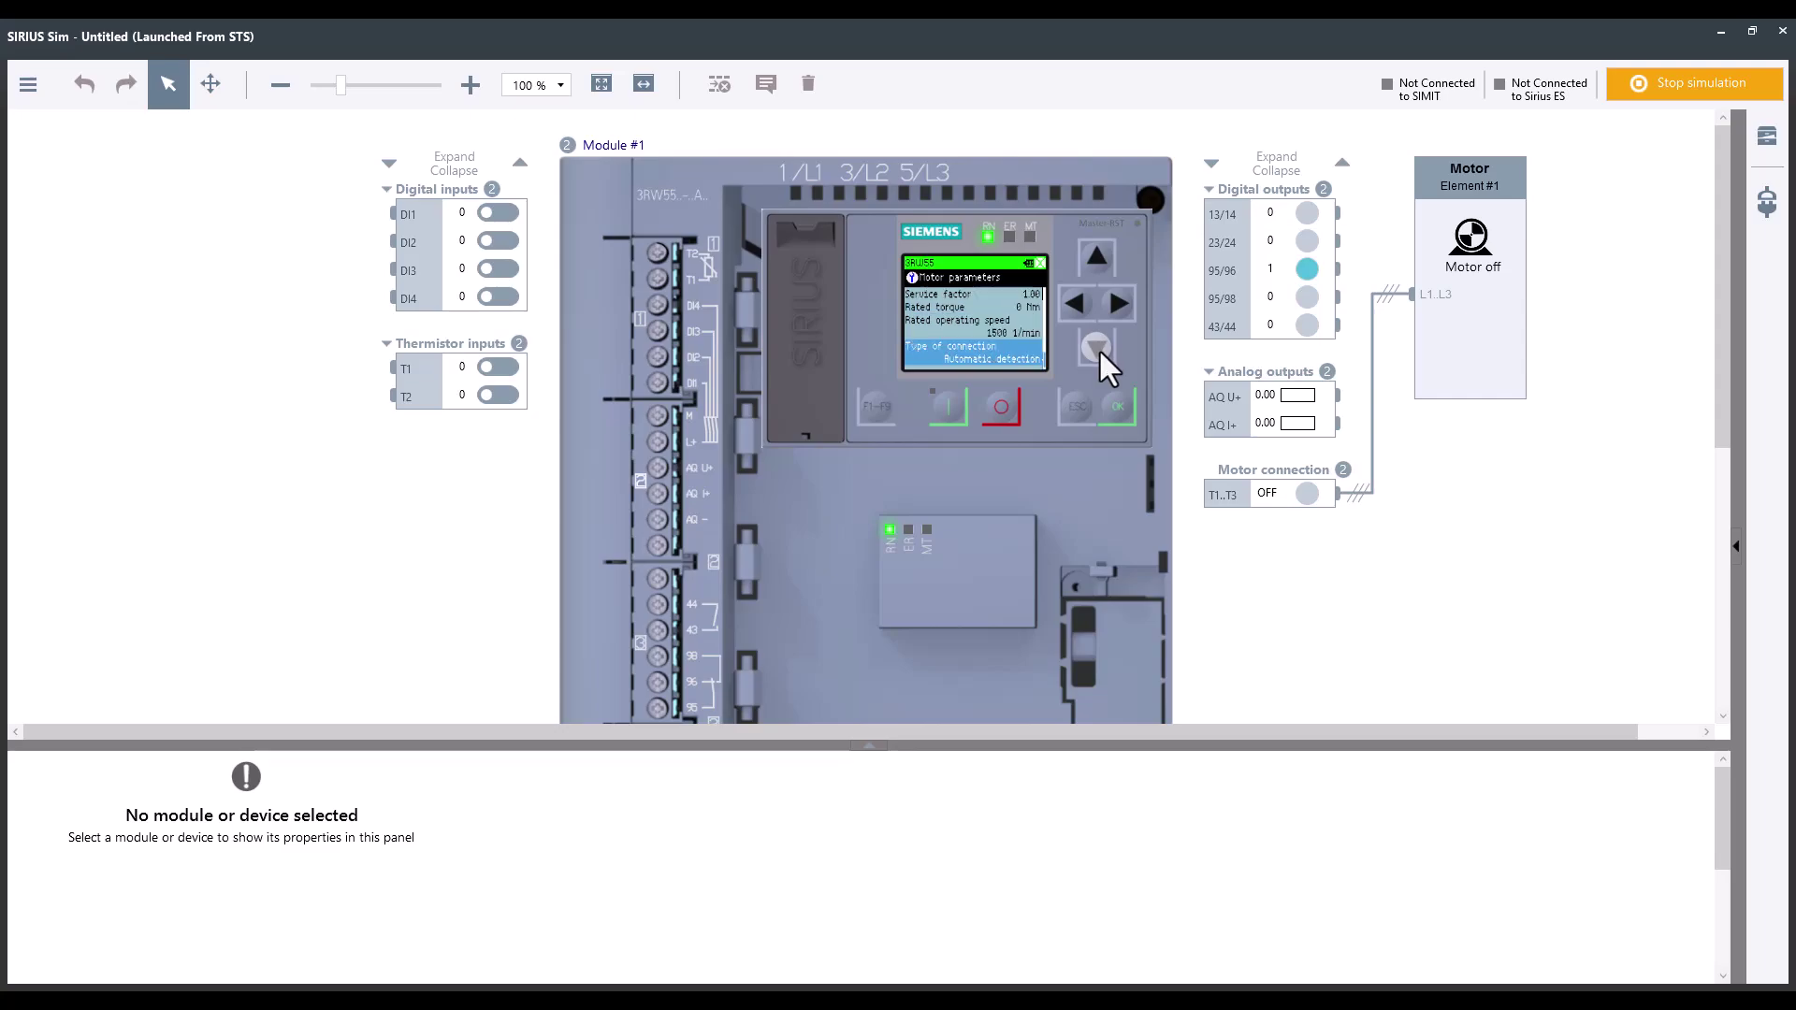
click(1079, 410)
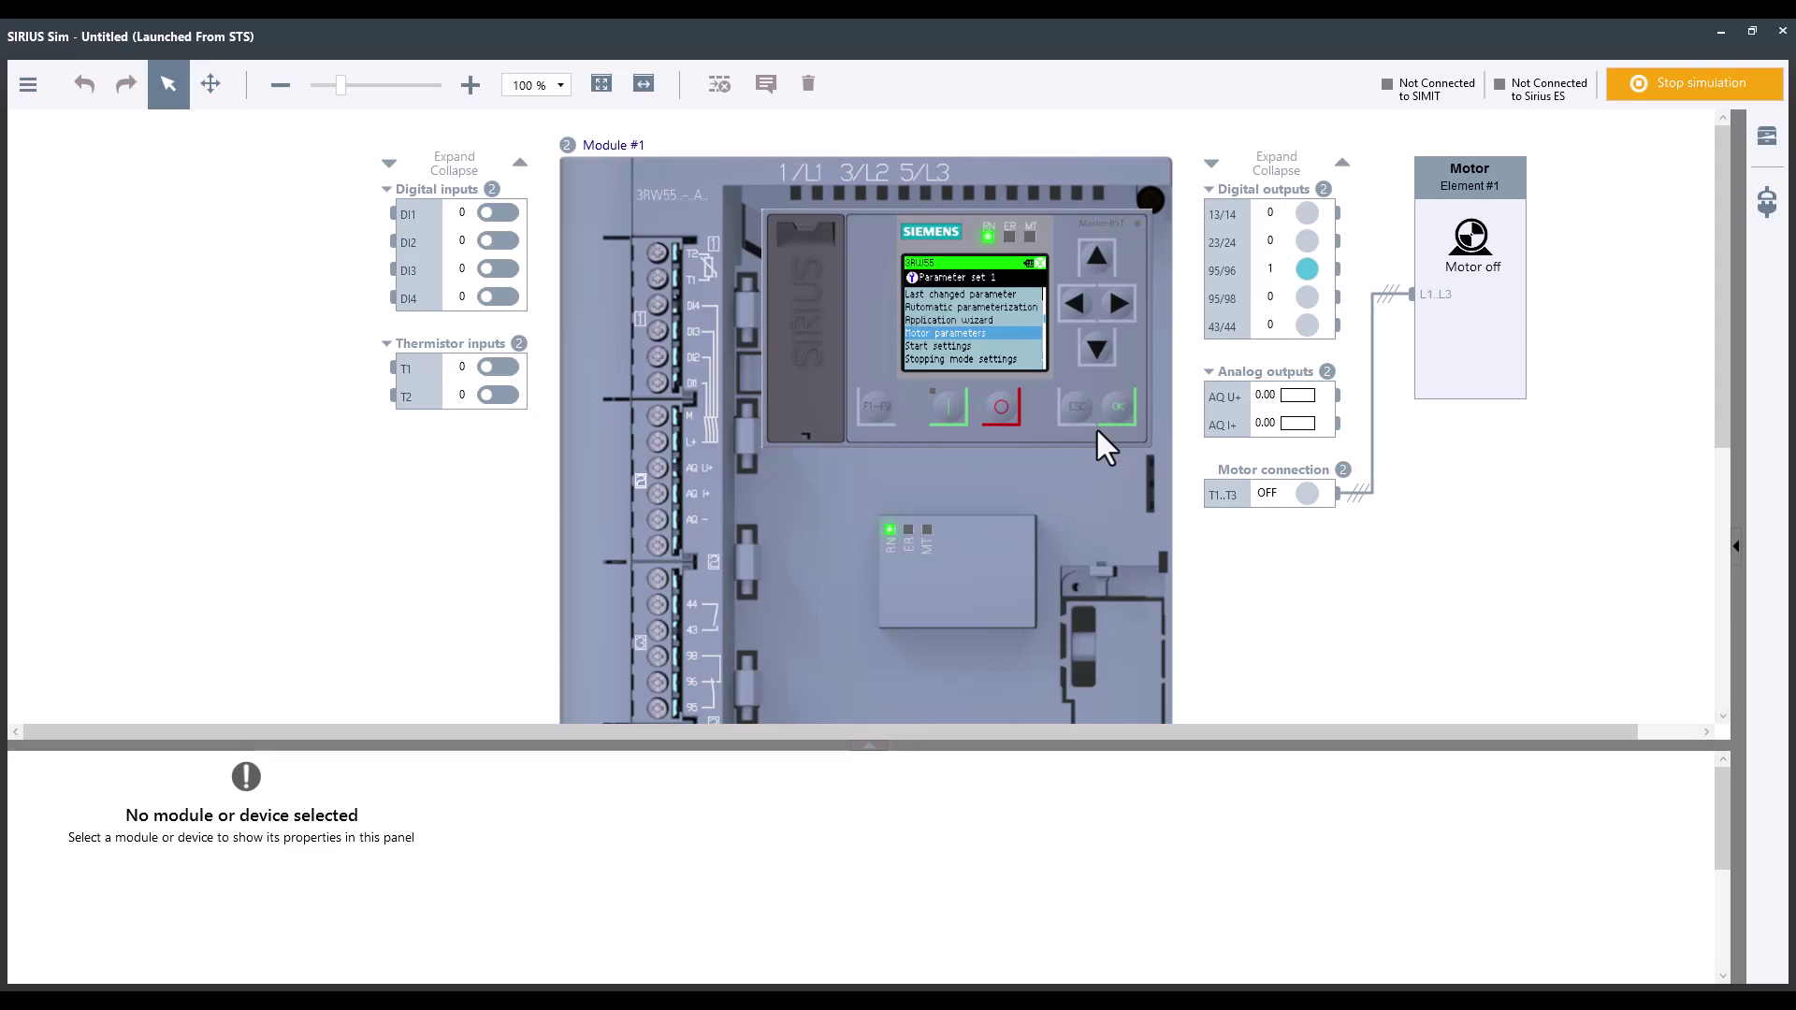
drag(1034, 745, 1030, 852)
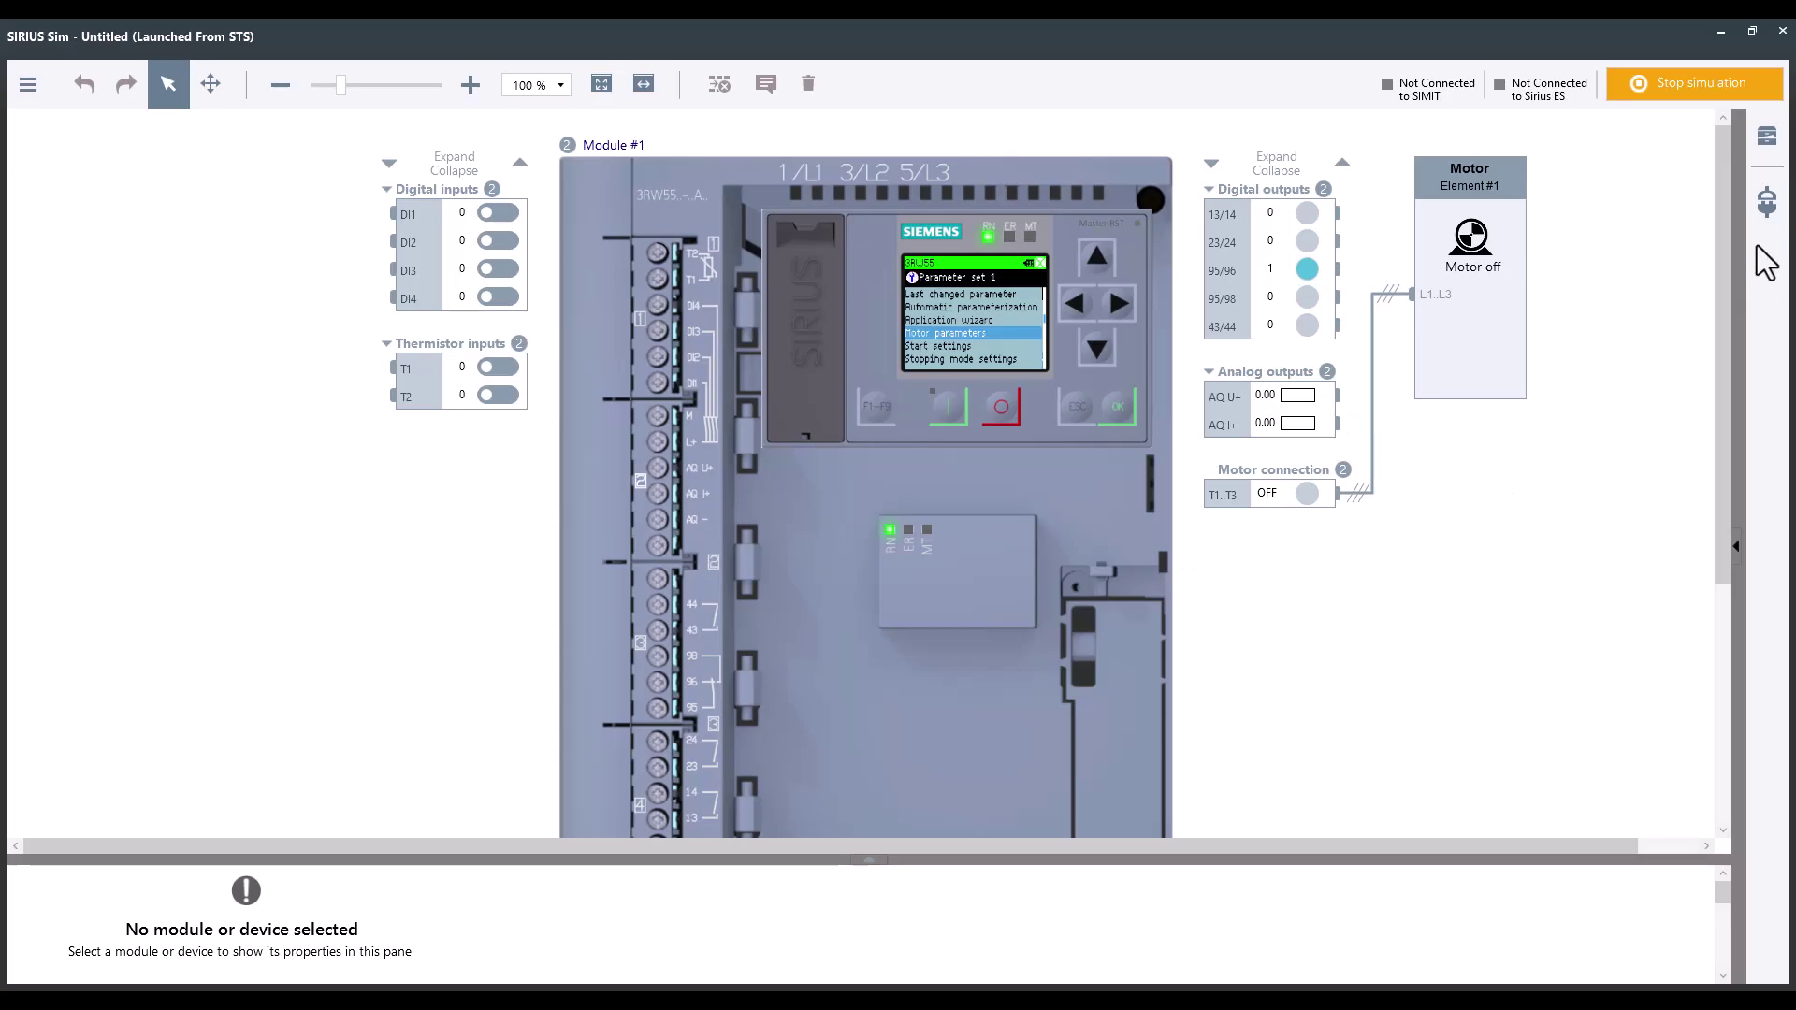
Step: Open the device catalog, view the Safety relay 3SK2 device groups and the sensors and actuators, and close it
click(1767, 138)
click(1547, 213)
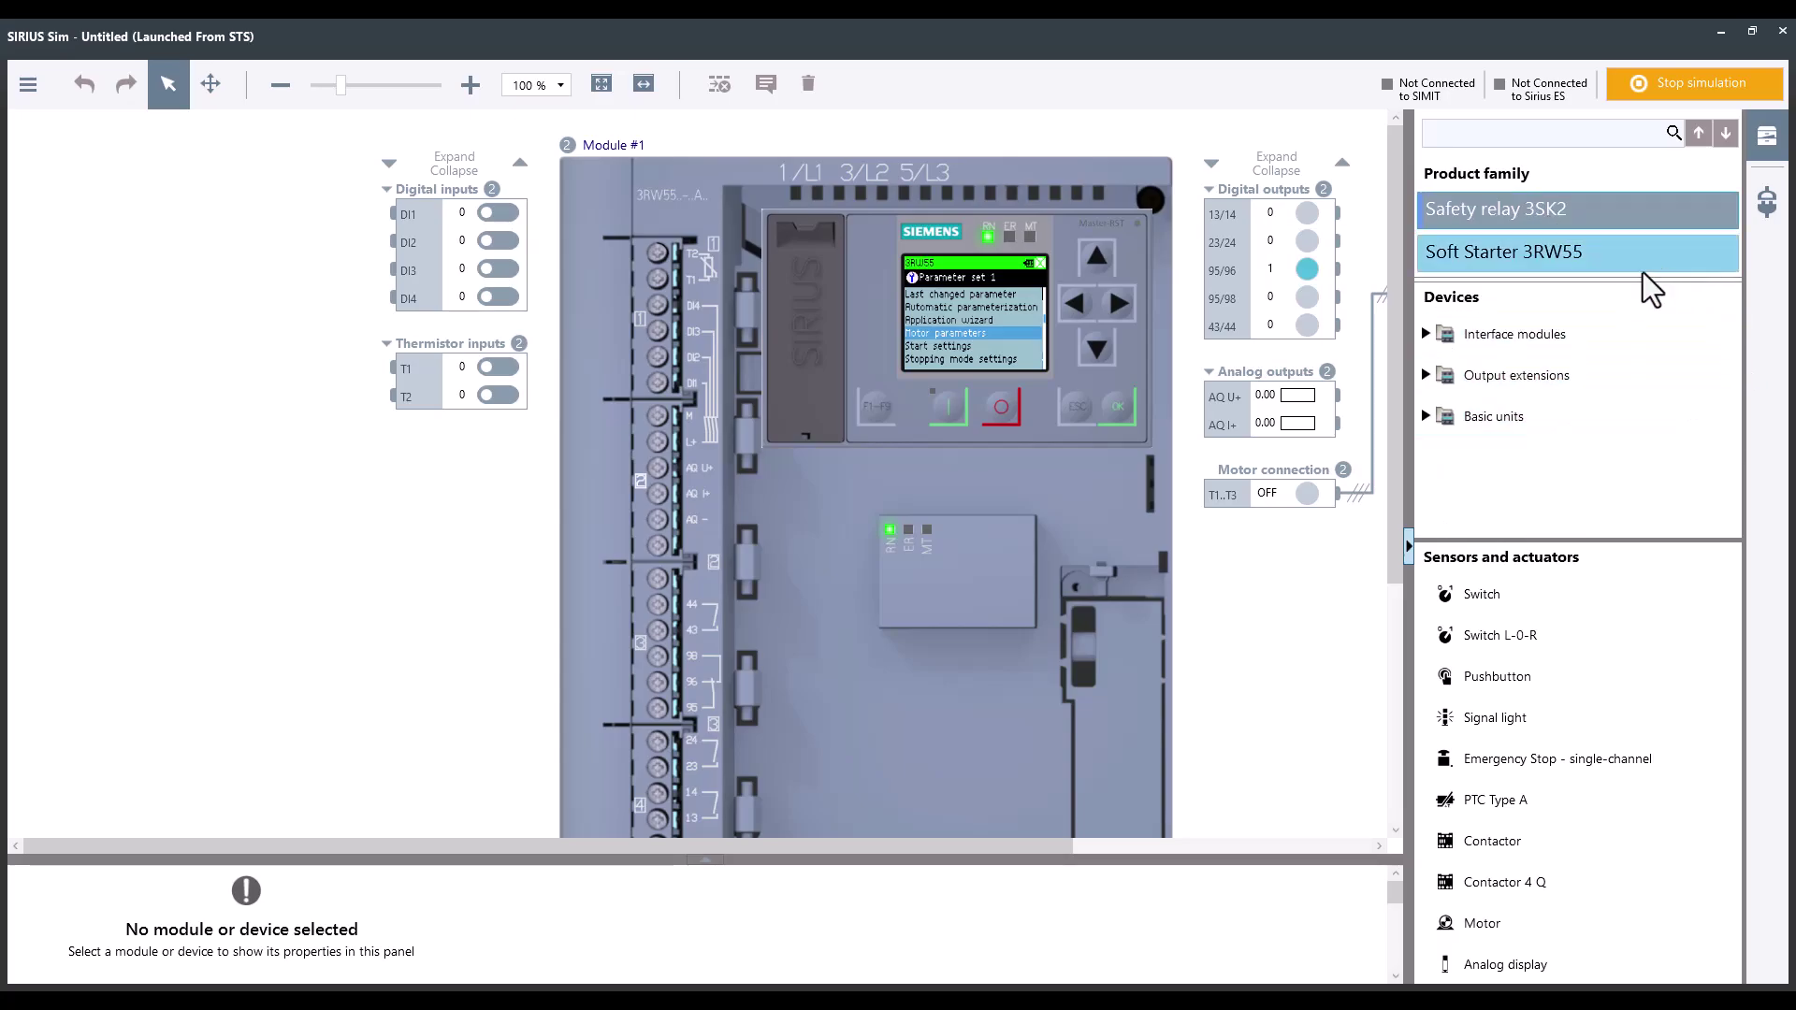
click(1592, 418)
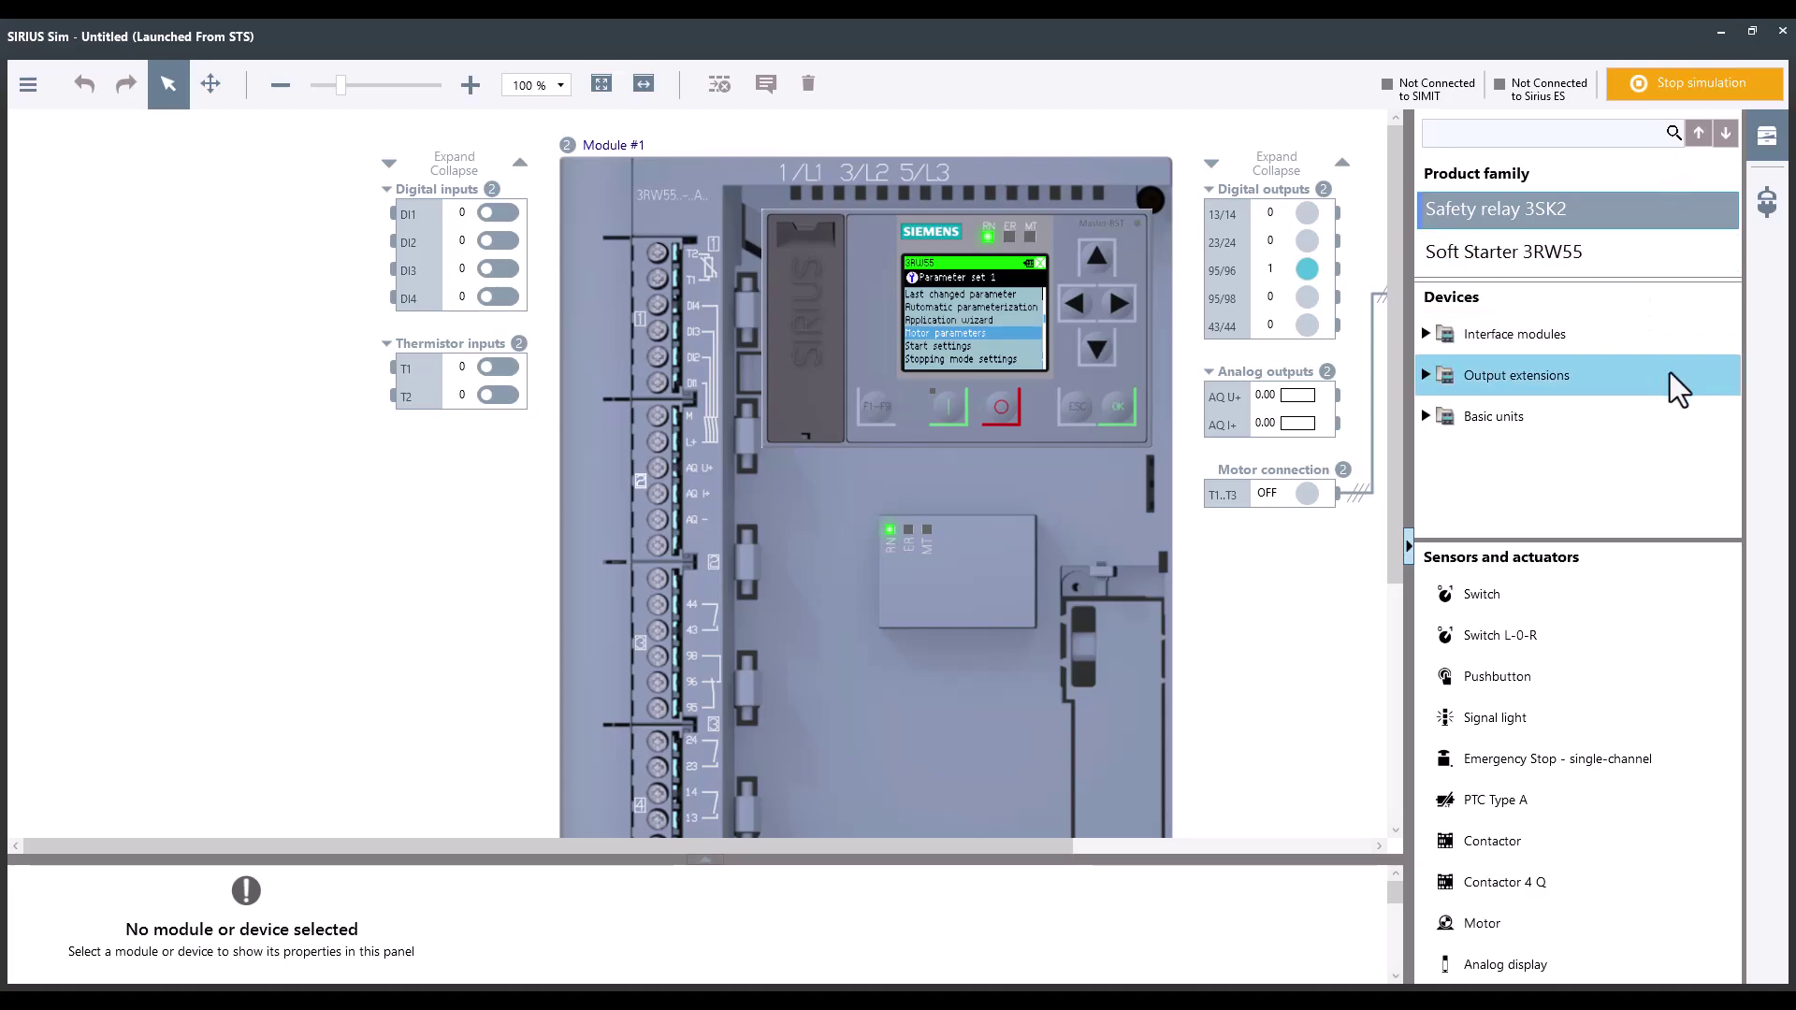
click(1767, 135)
Step: Switch to the Simulation Tool for Soft Starters, open its help to view the topics and minimize the help window
click(1720, 33)
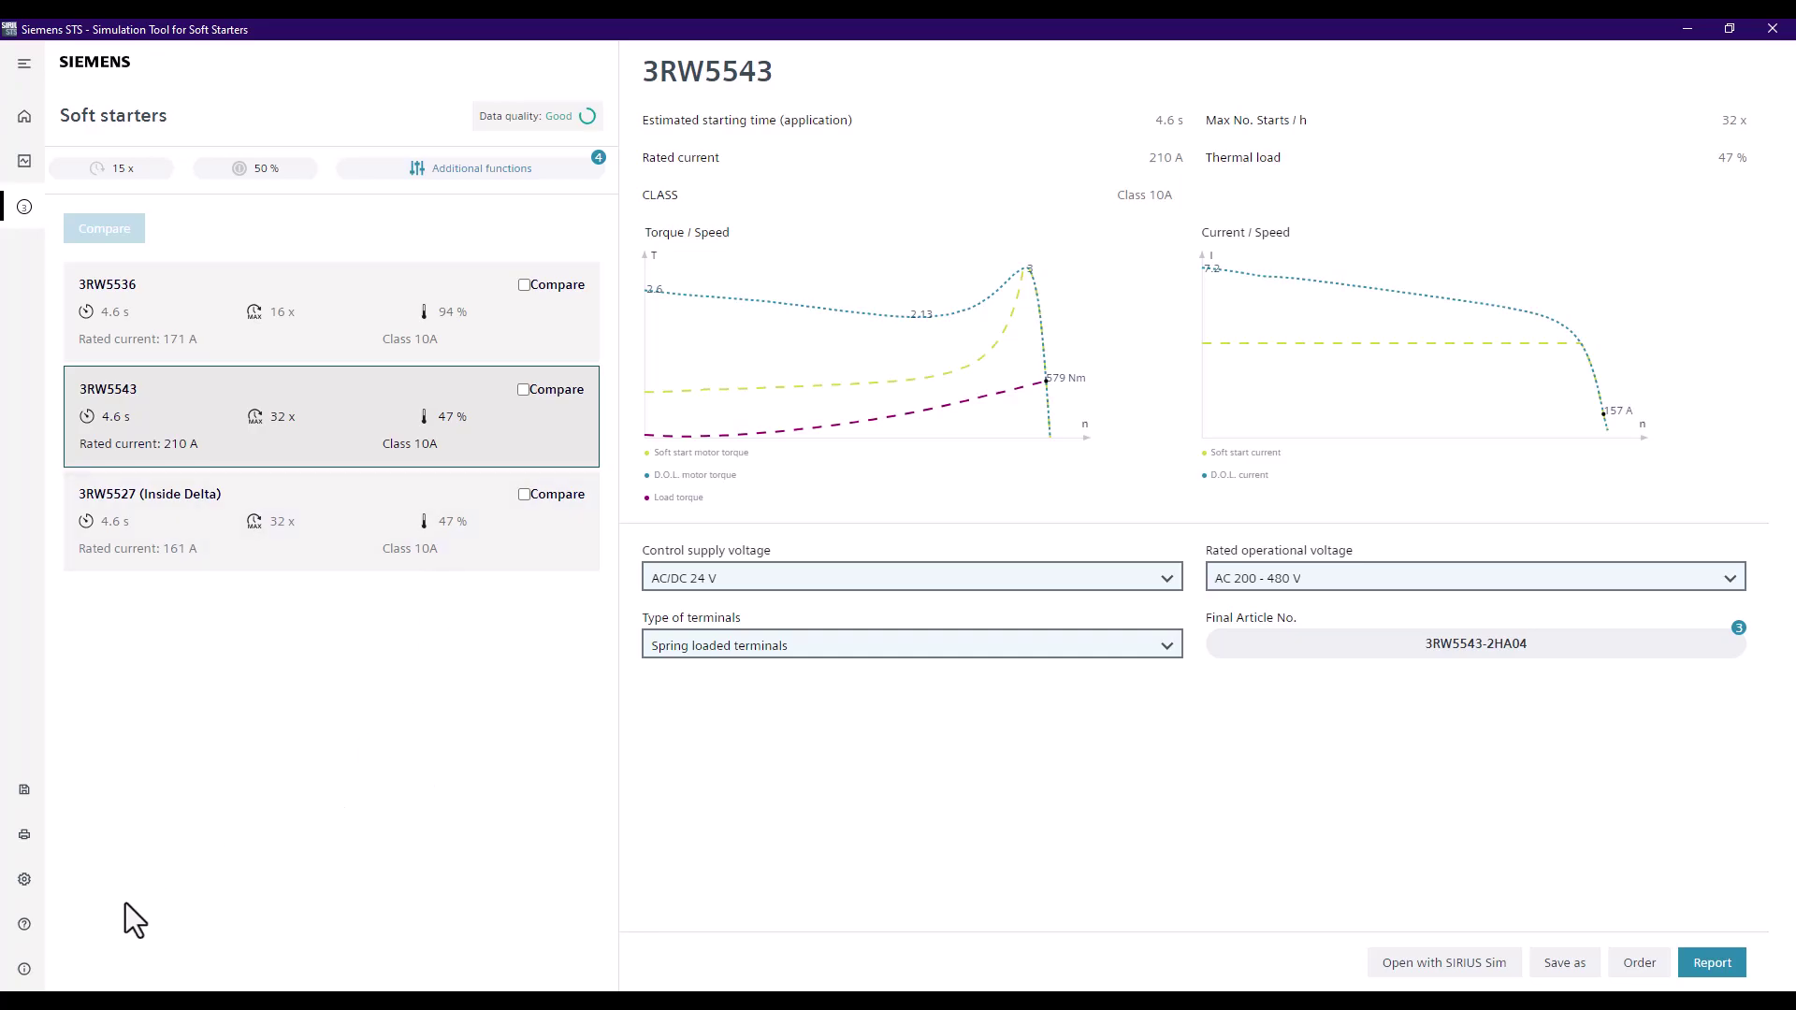
click(35, 930)
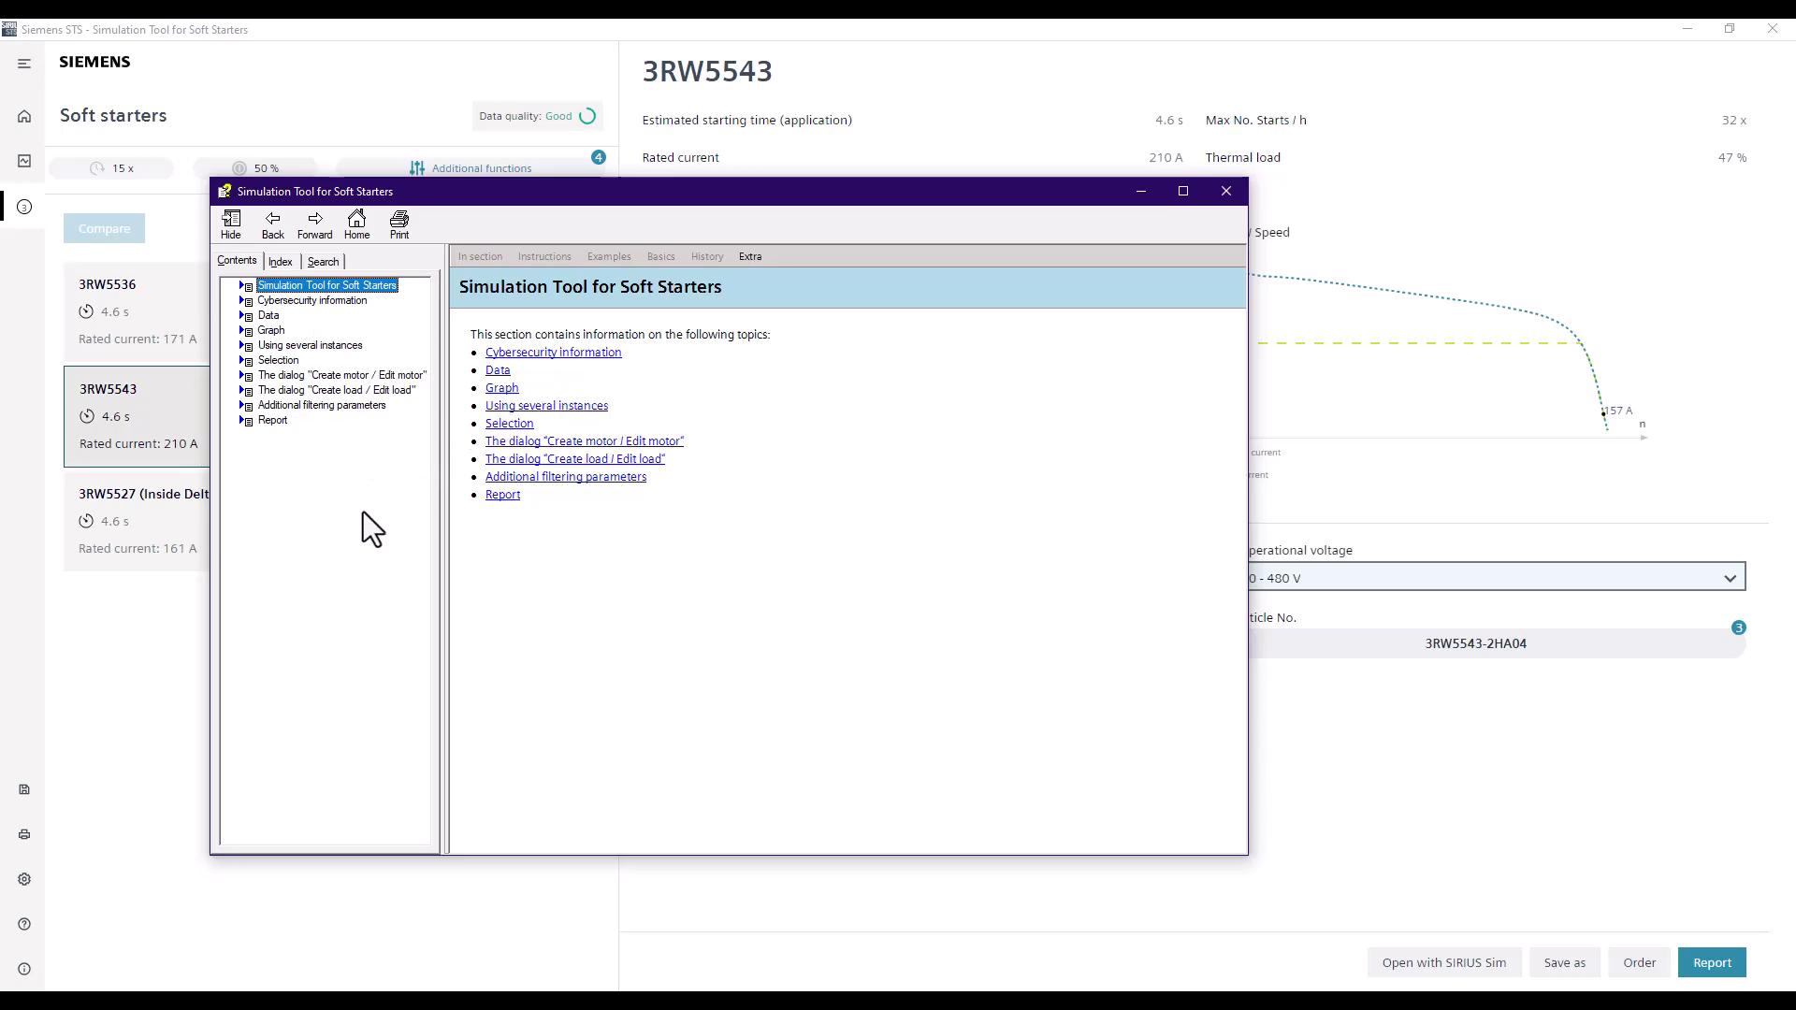
drag(804, 215, 726, 427)
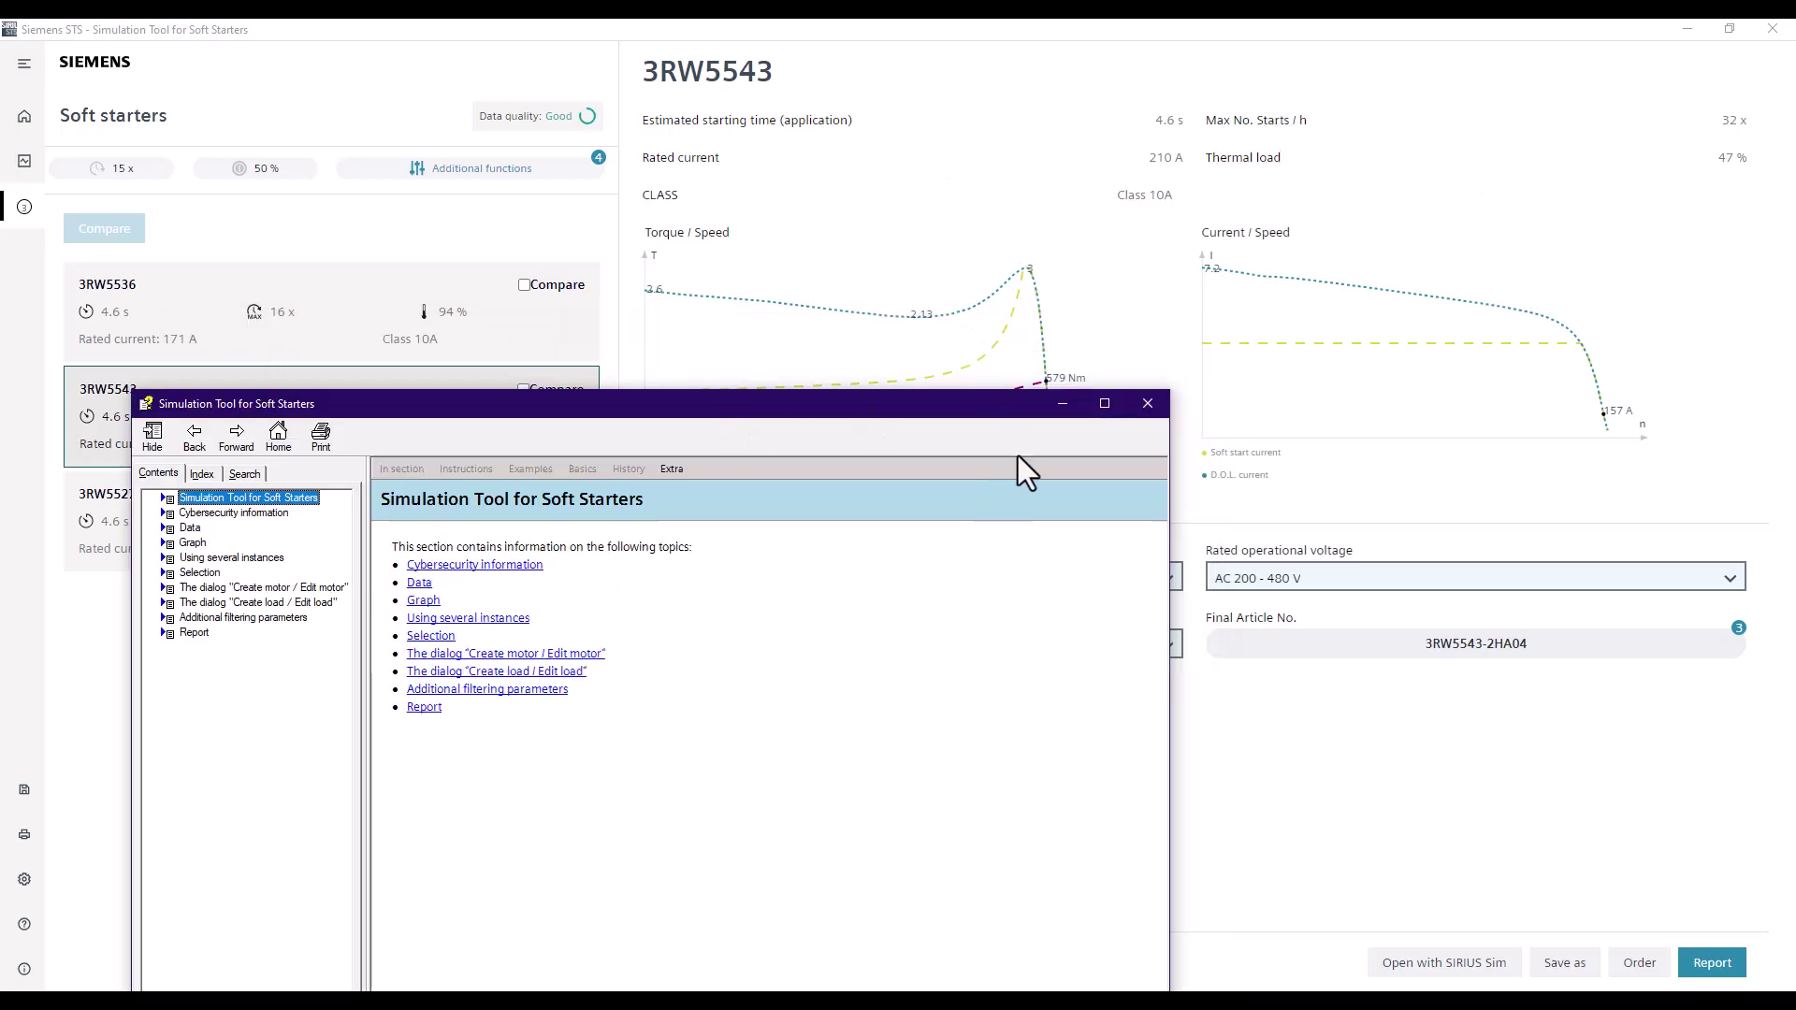
click(1064, 405)
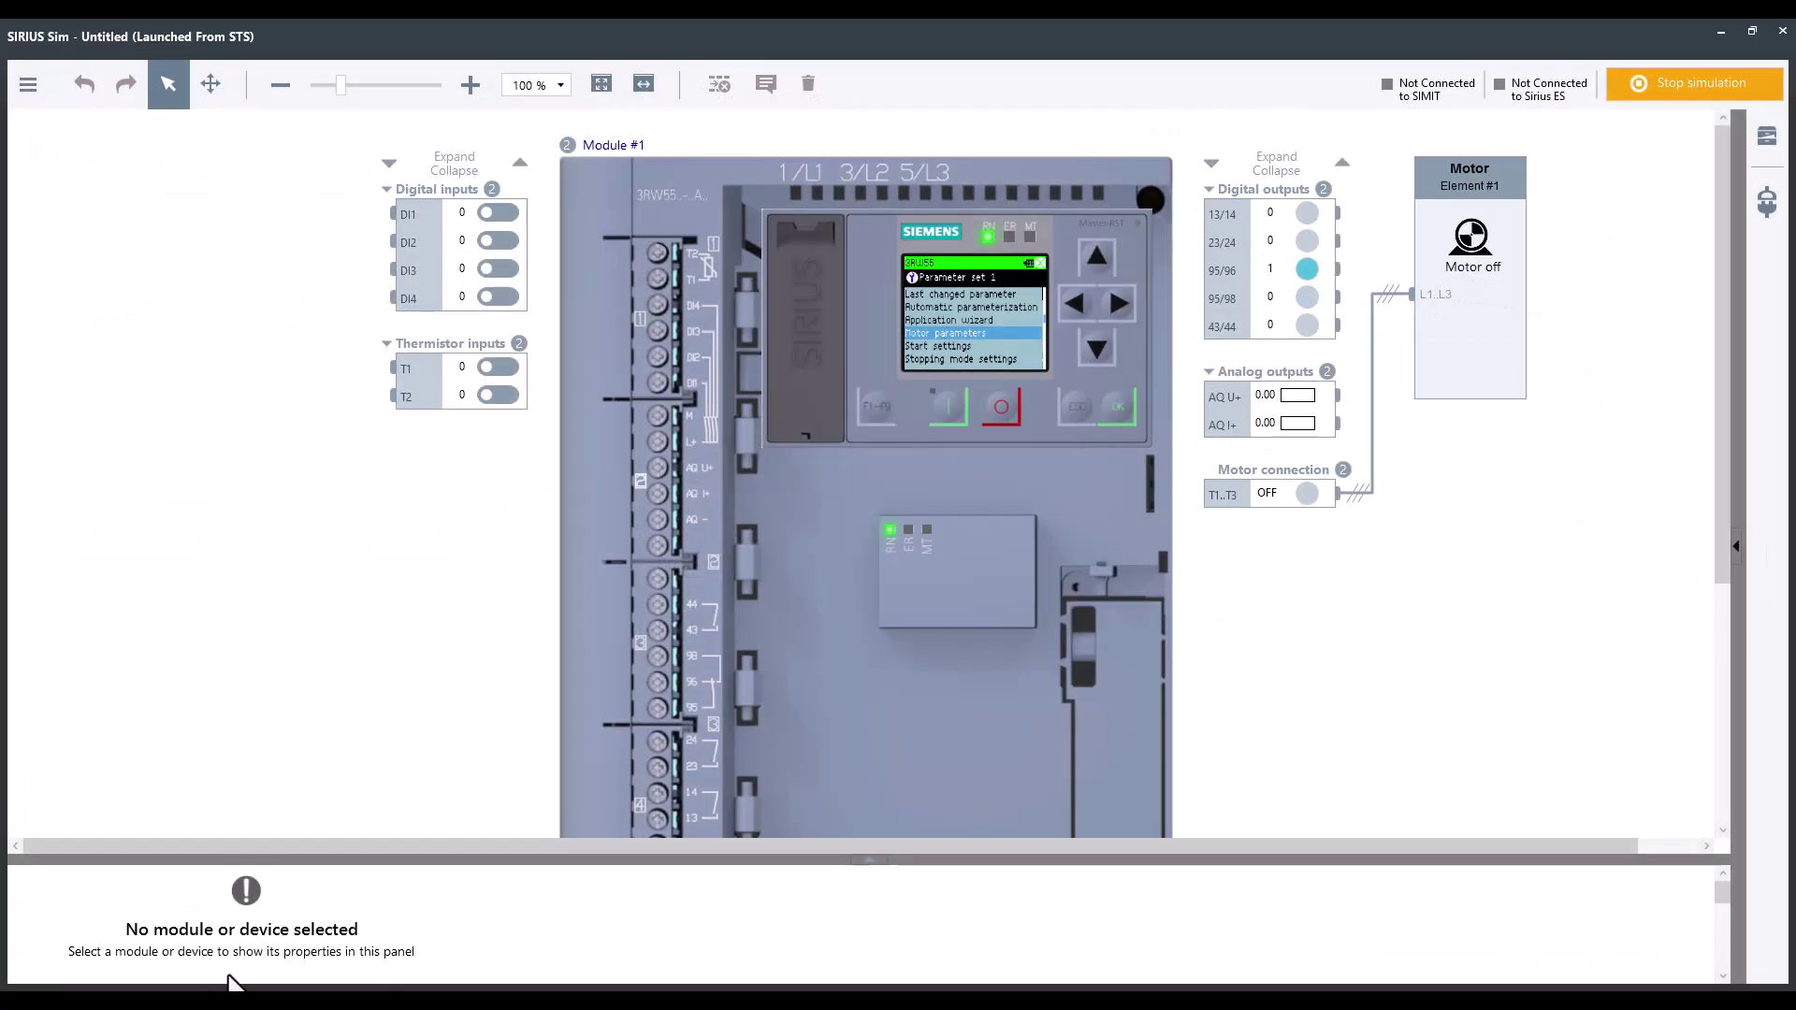
Step: Switch to the SIRIUS Sim help in the browser and open the STS-SIRIUS Sim Interconnections topic under Software description
key(alt+Tab)
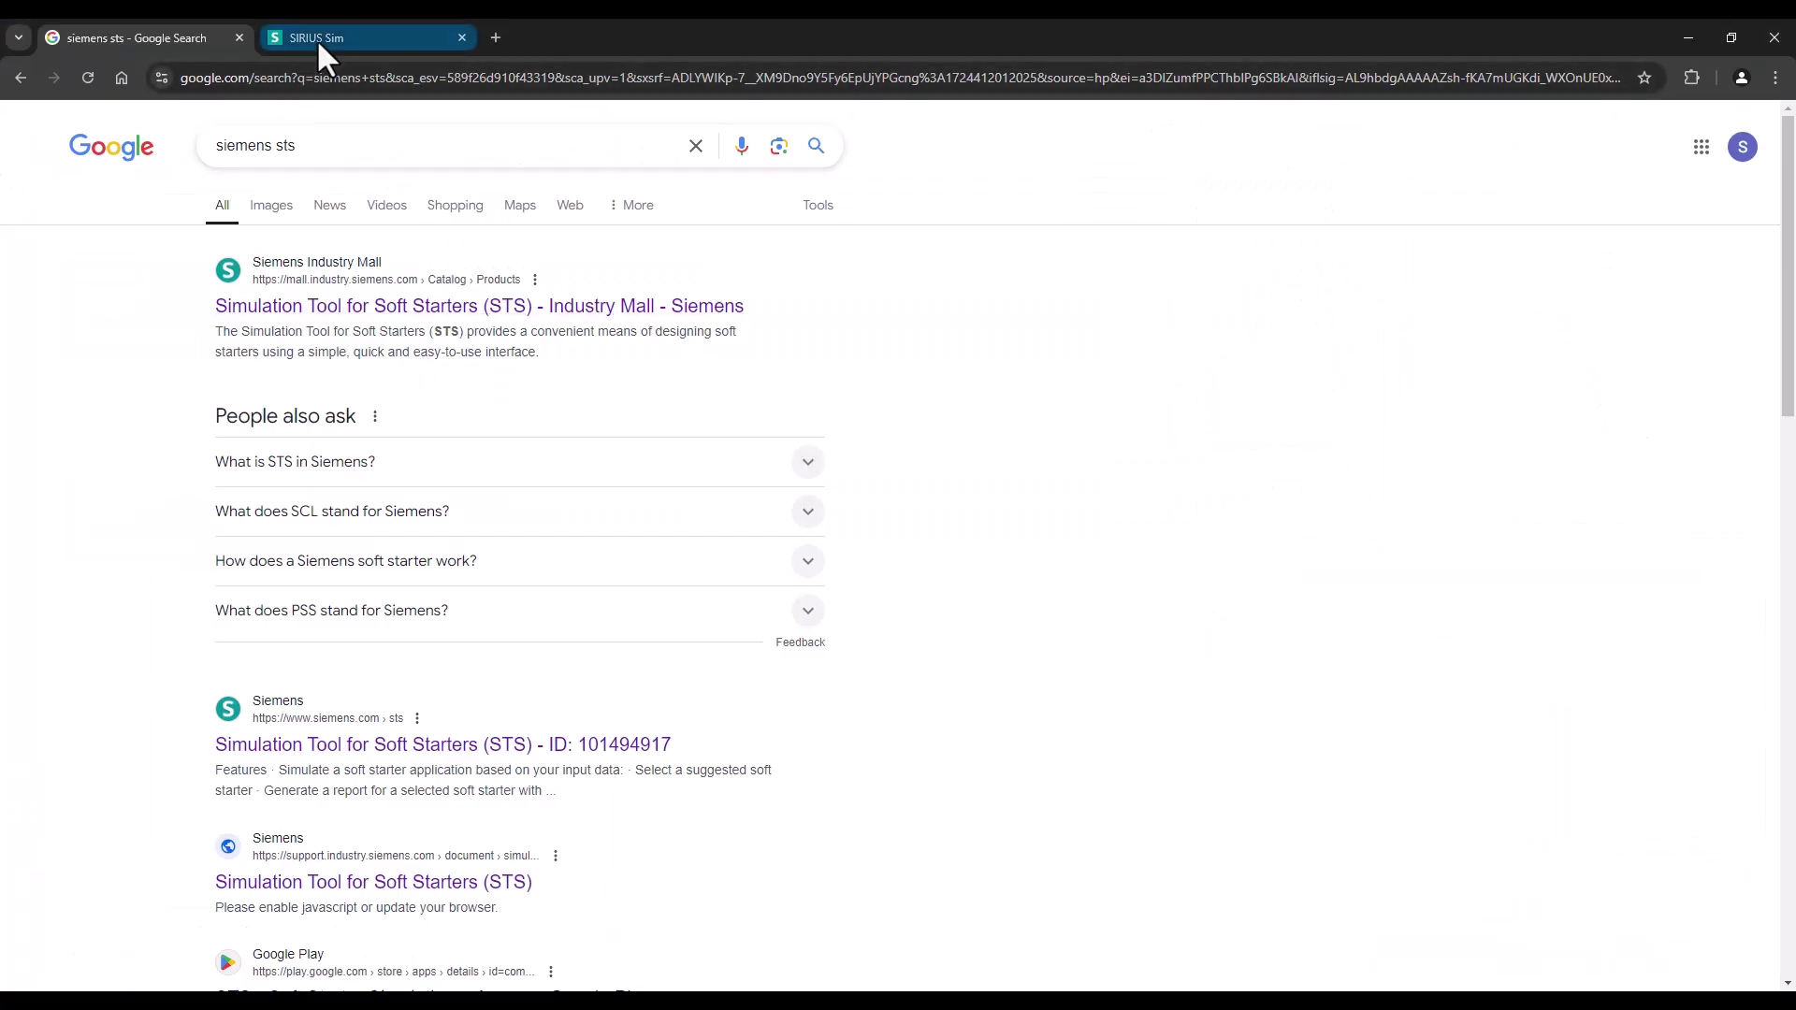
click(316, 37)
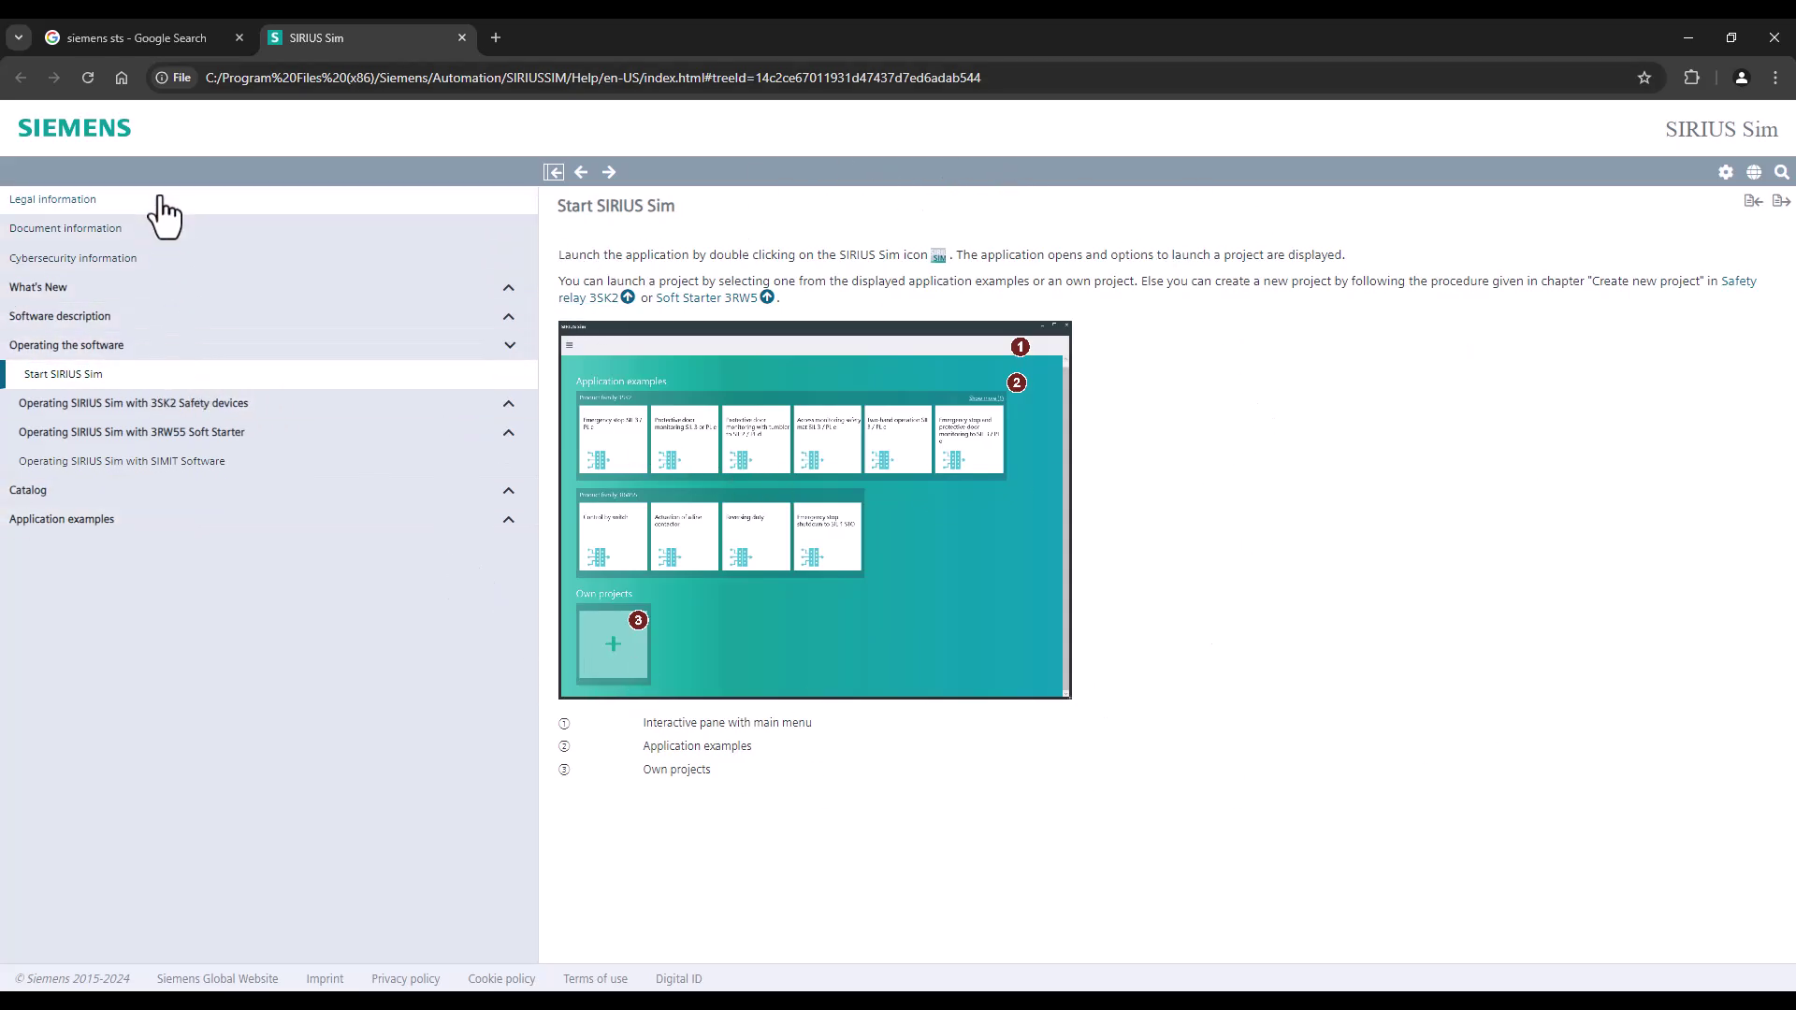
click(509, 322)
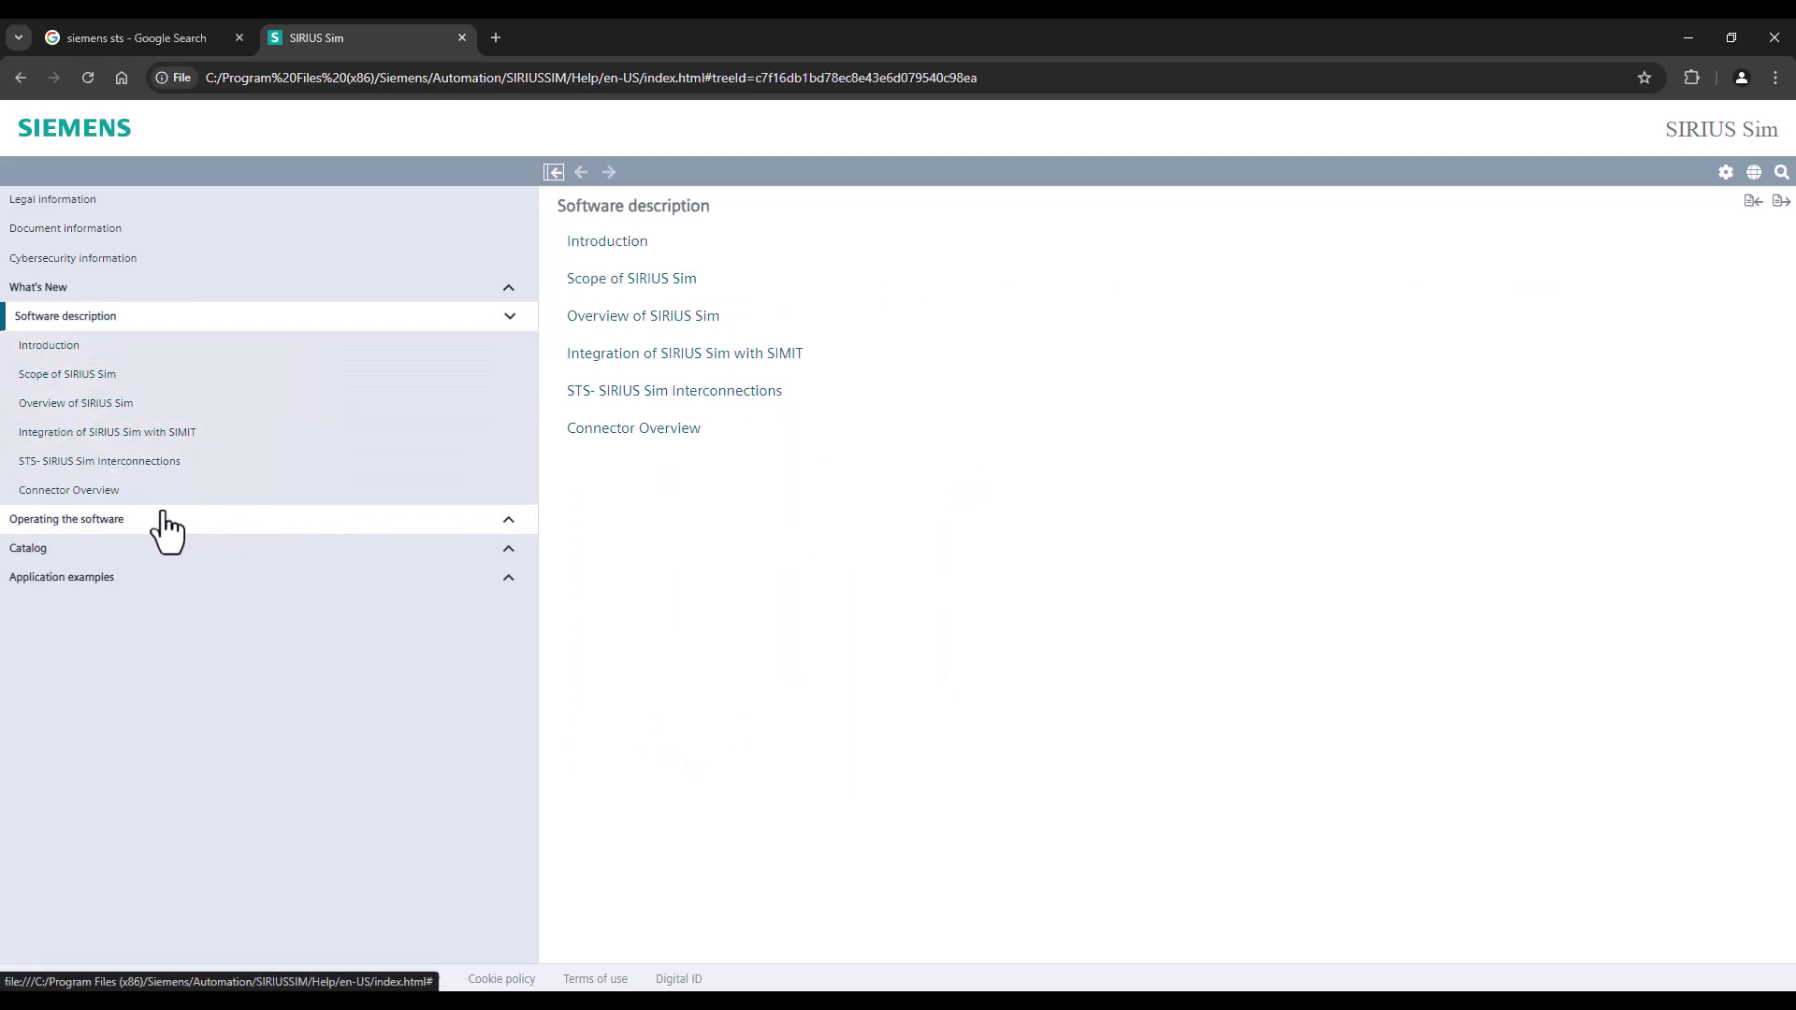
click(178, 464)
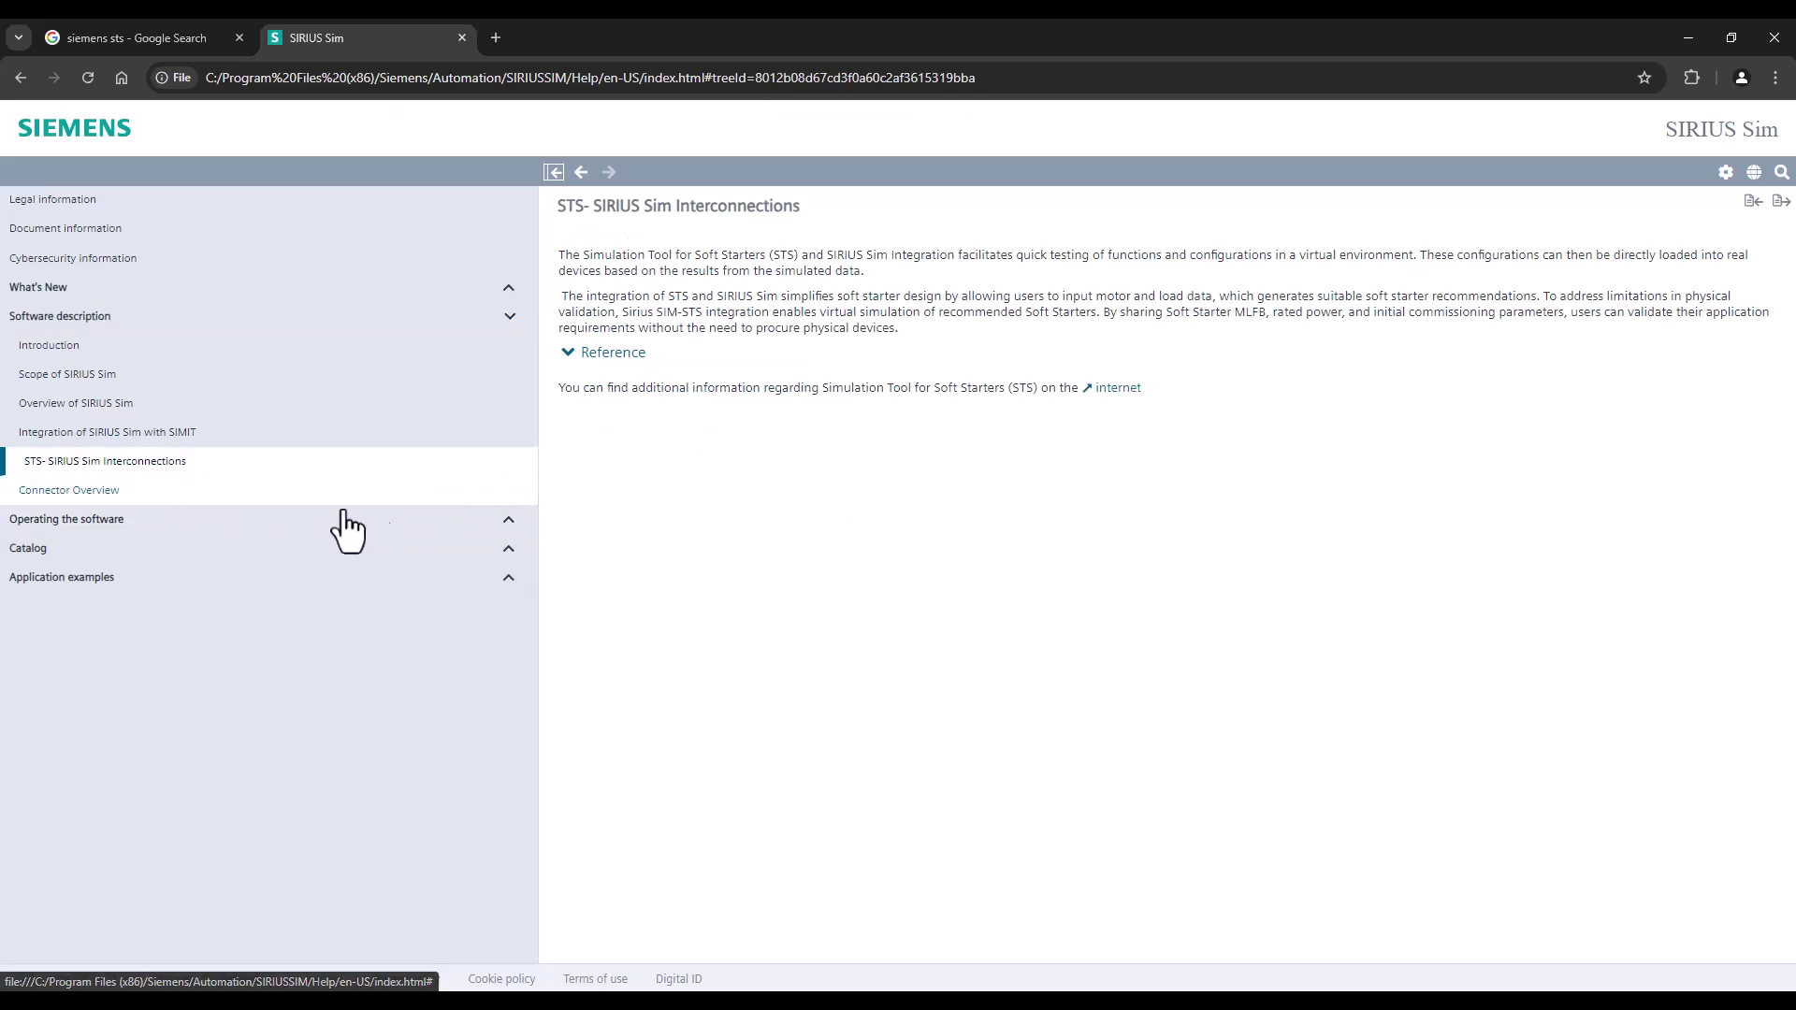
Step: Open the Operating the STS-SIRIUS Sim Integration topic for the 3RW55 Soft Starter and read its requirements, procedure, preconditions and notes
click(301, 521)
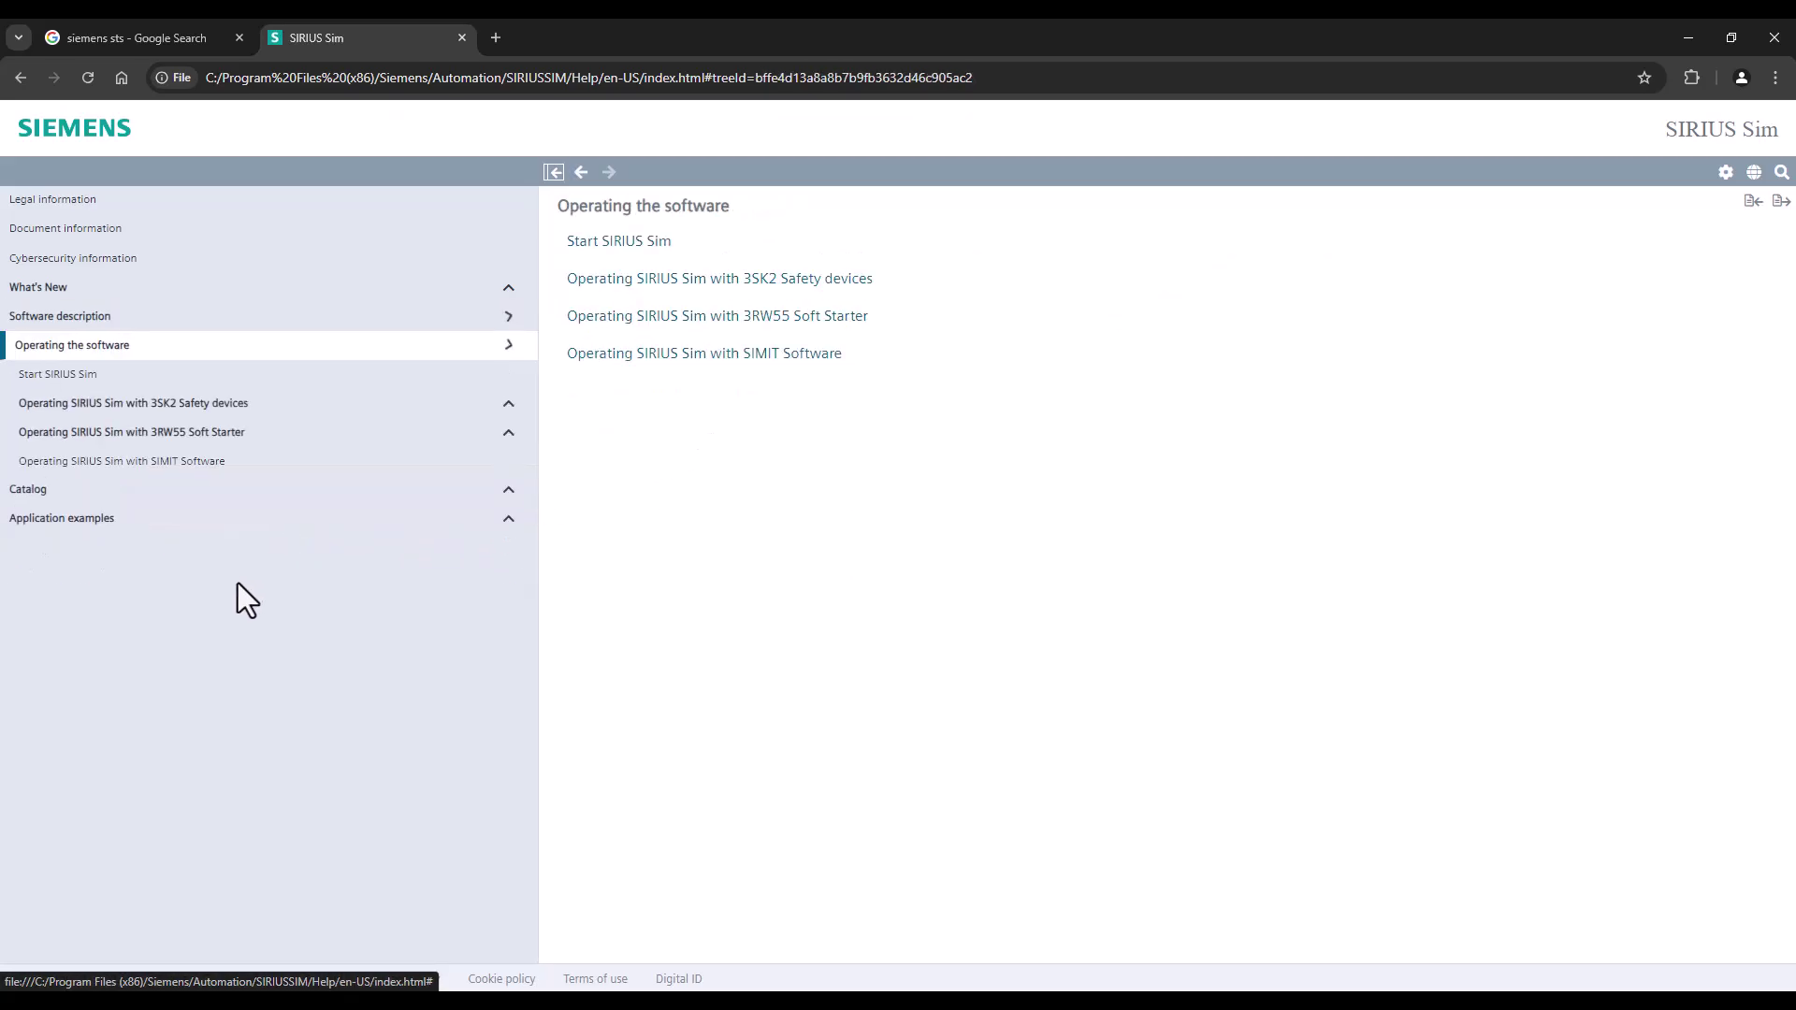
click(267, 436)
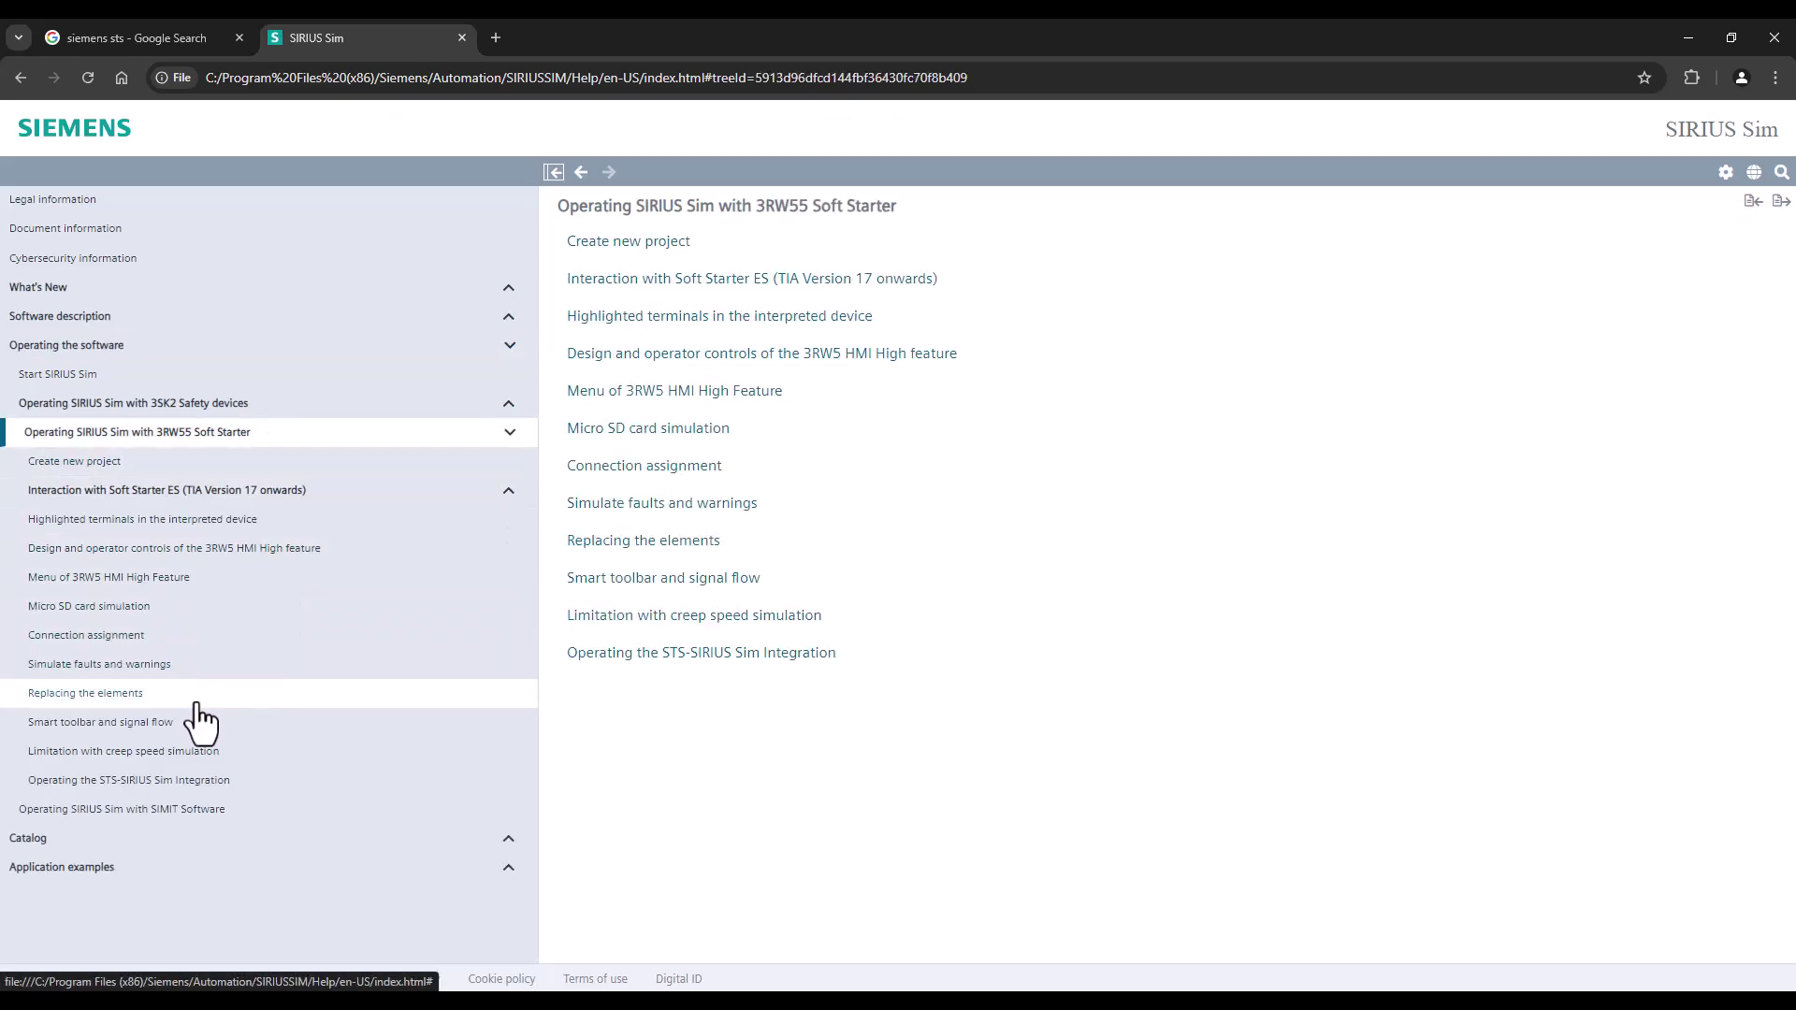
click(187, 789)
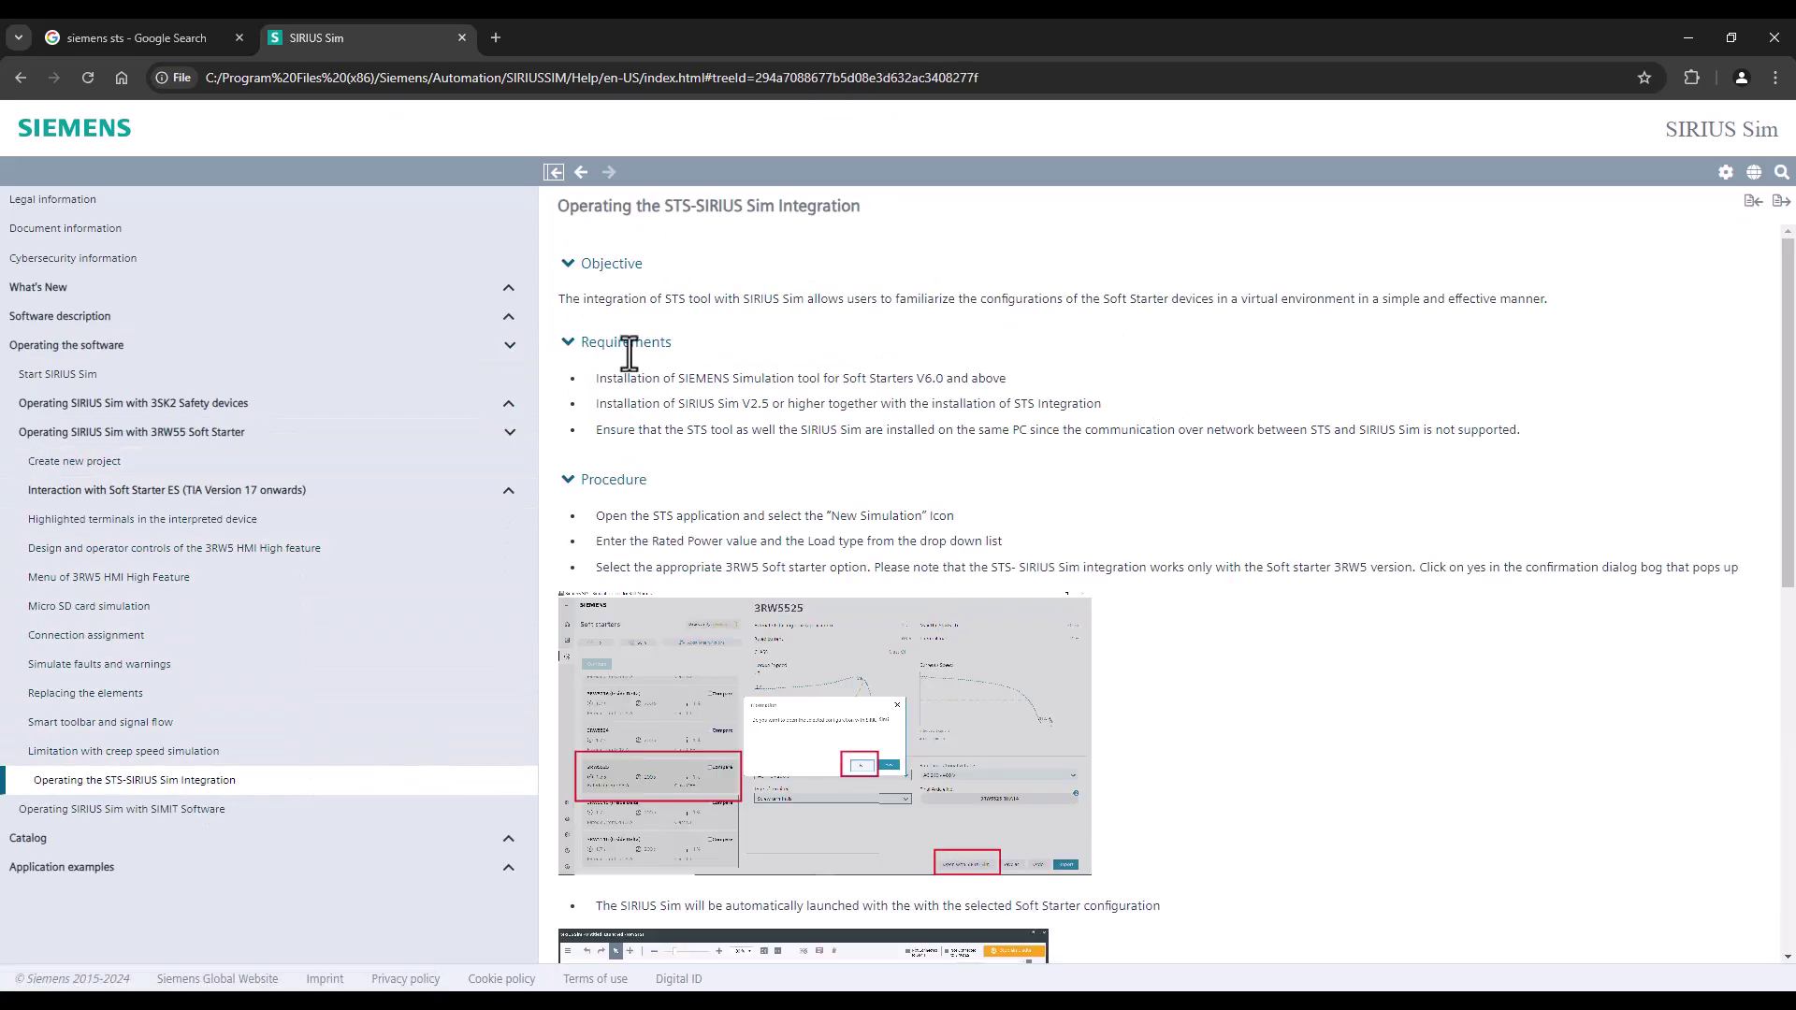
scroll(823, 402, down, 10)
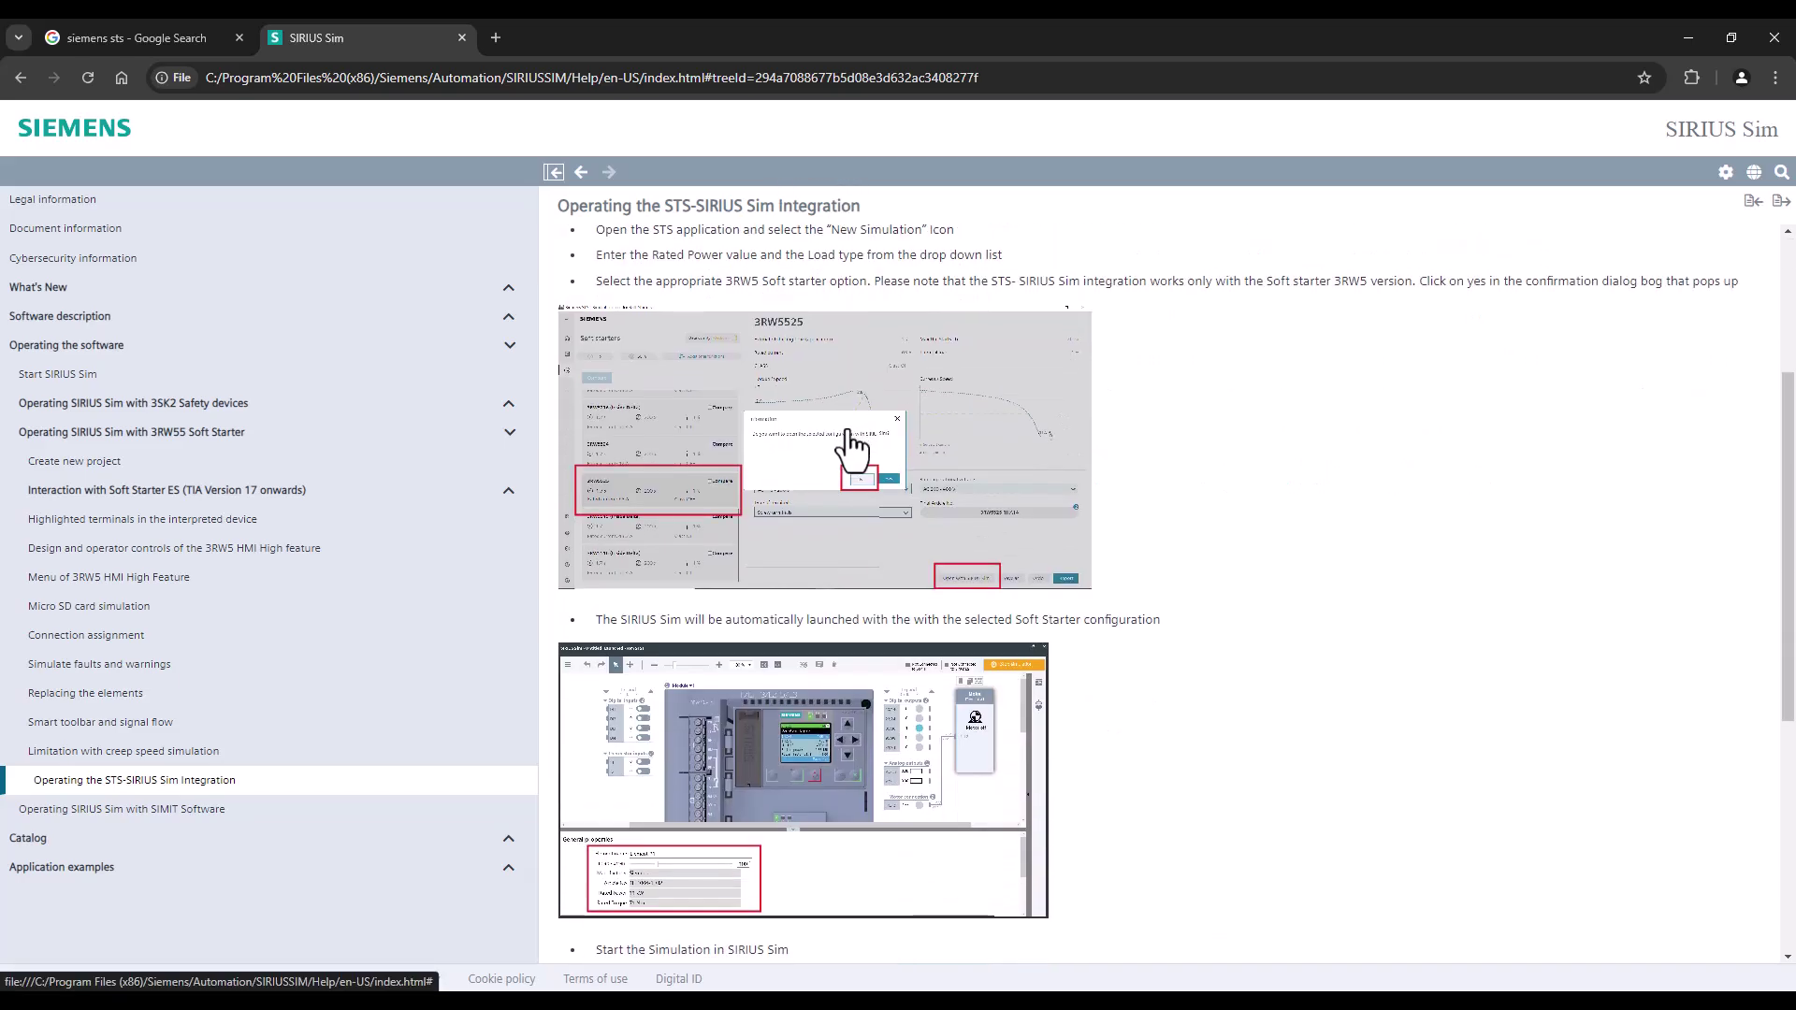
scroll(851, 452, down, 1)
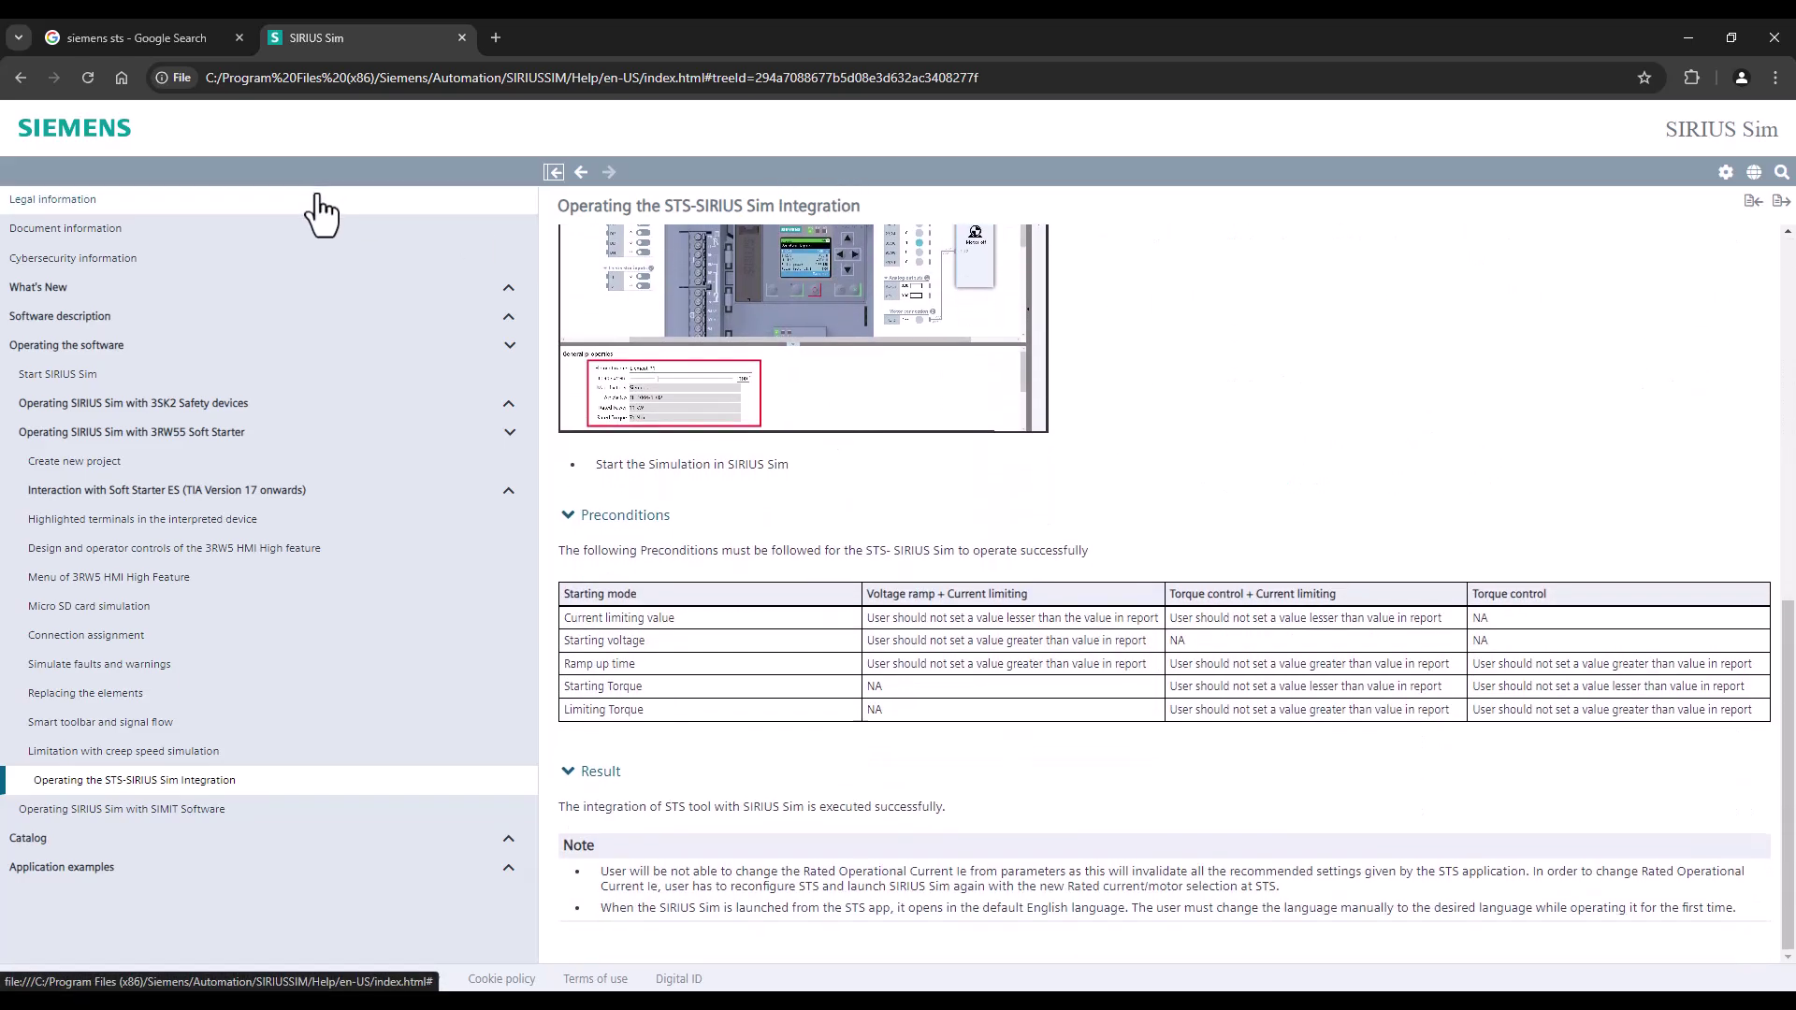
Step: Open the Simulation Tool for Soft Starters page on Siemens Industry Online Support and review its version history, installation notes and downloads
click(165, 39)
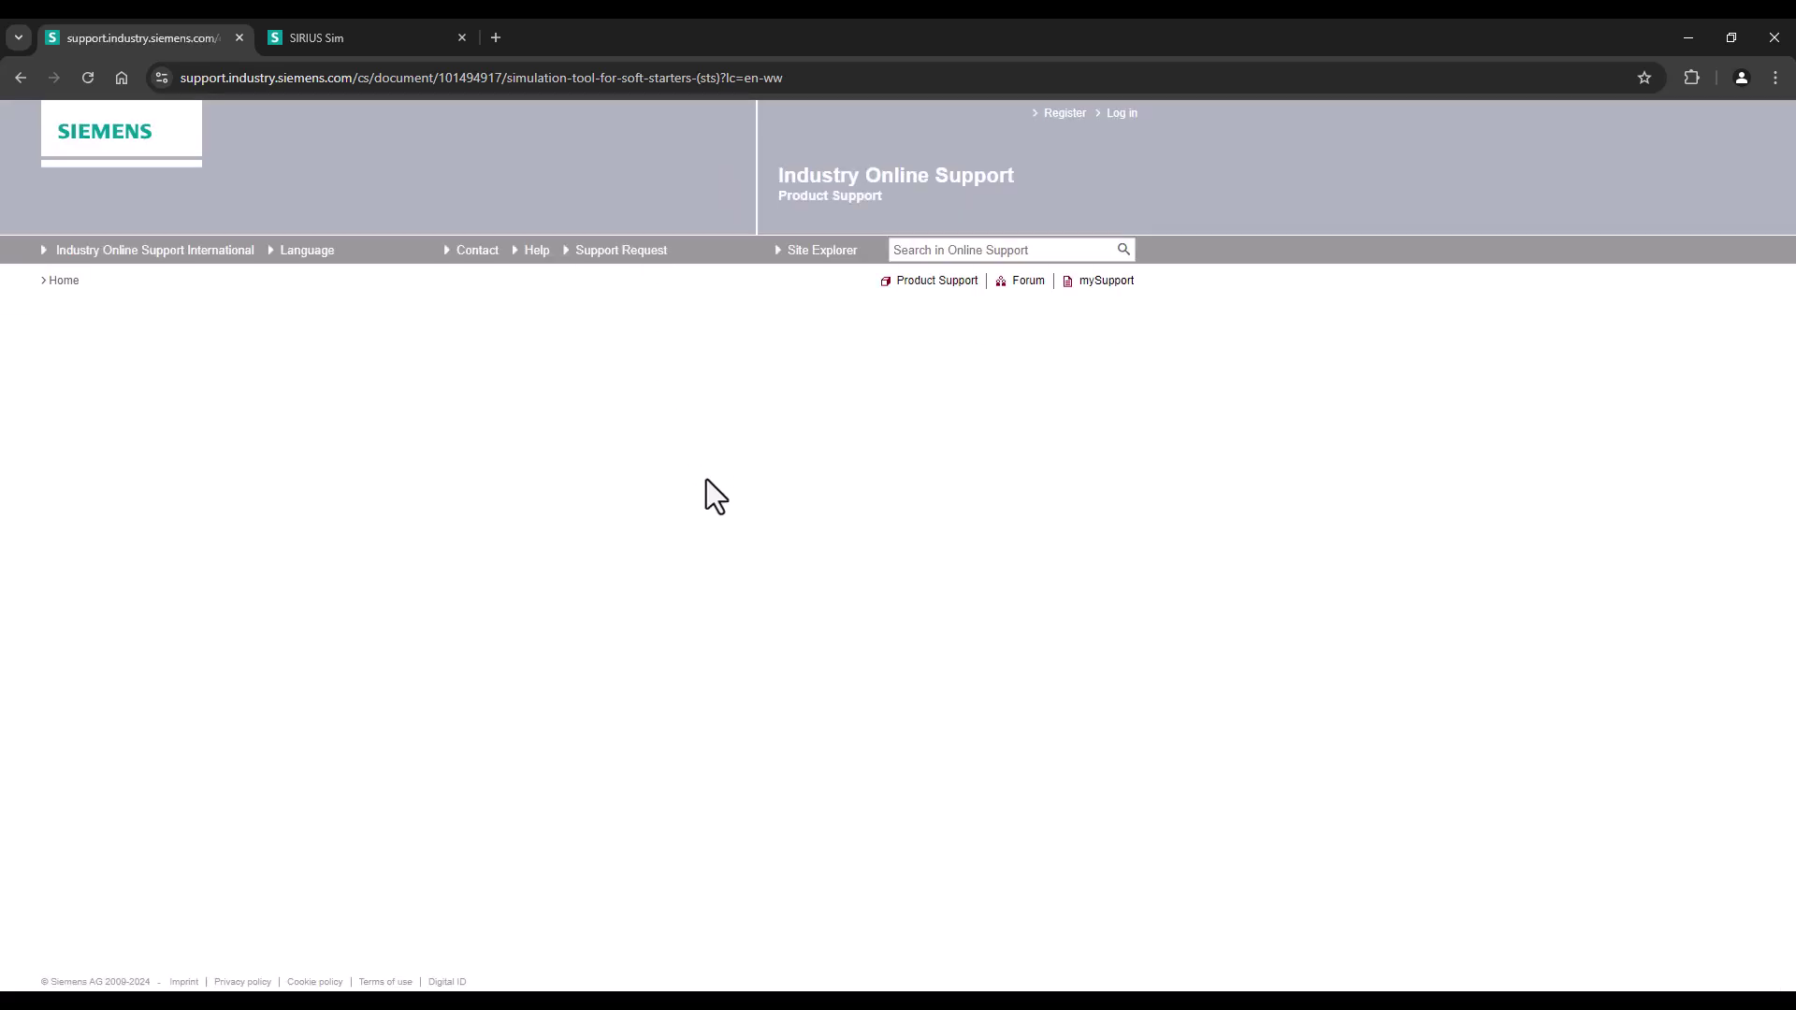
scroll(608, 434, down, 15)
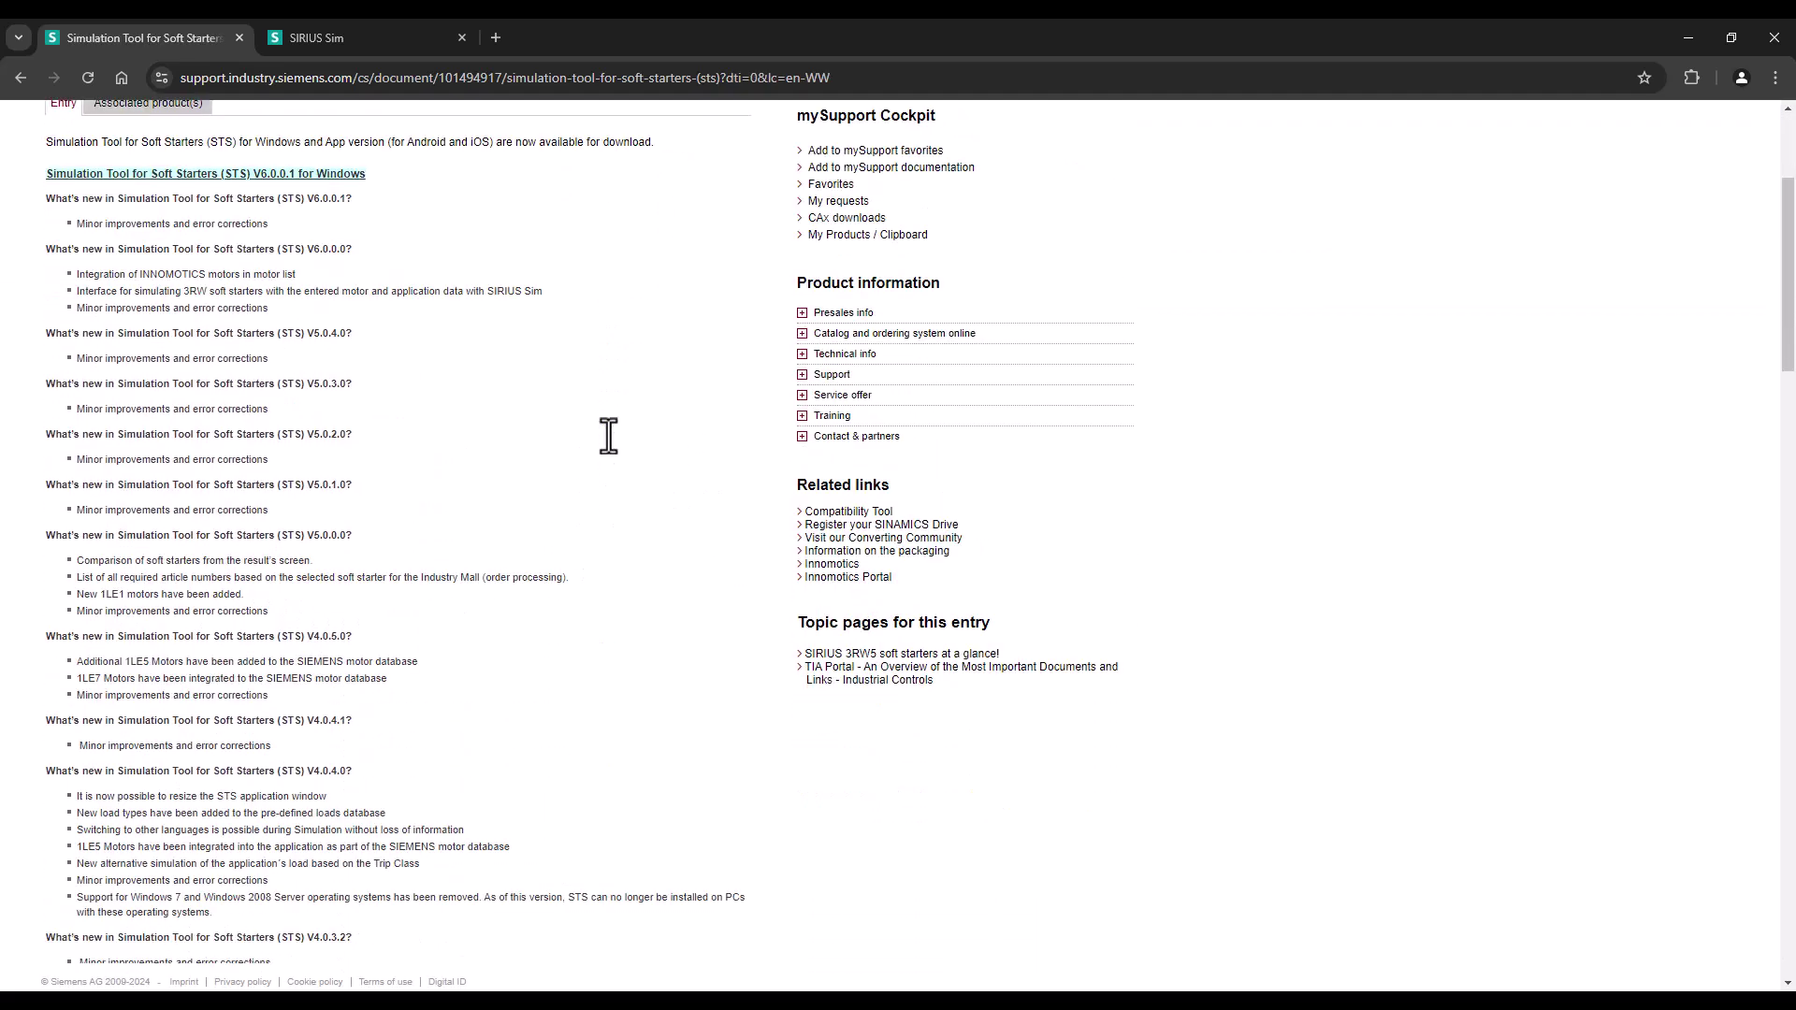
scroll(304, 669, down, 3)
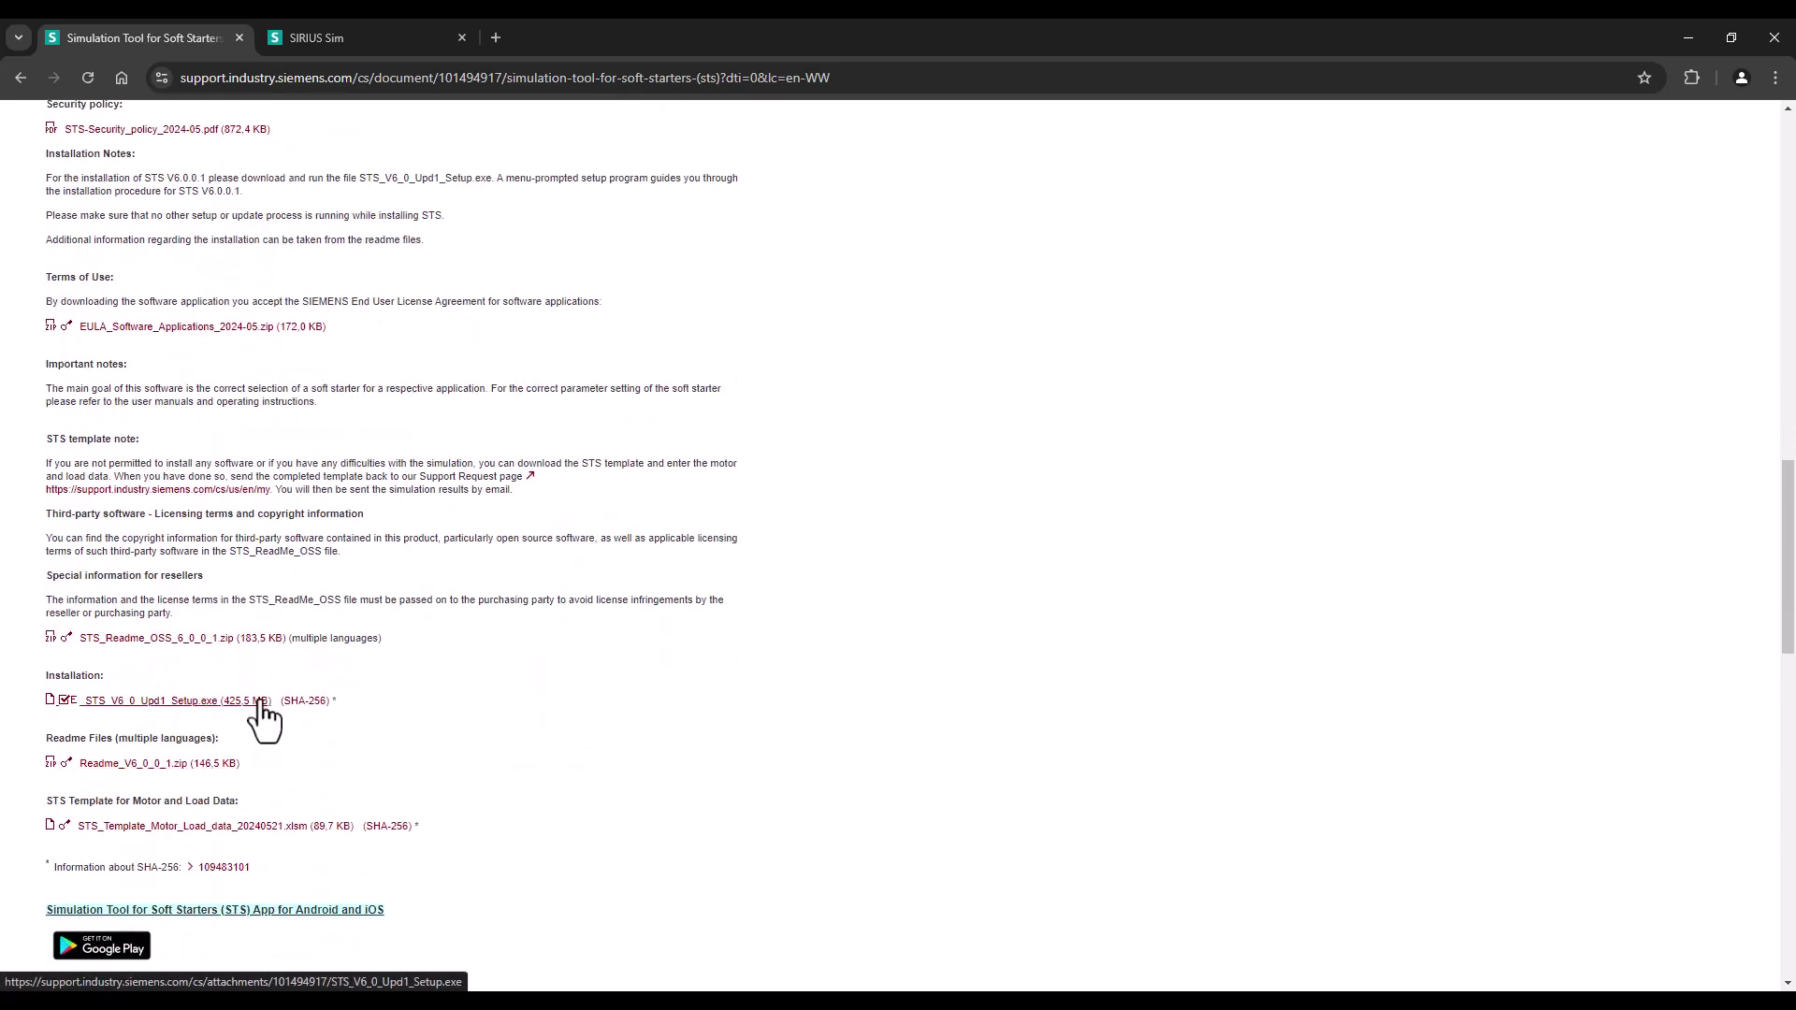
scroll(711, 519, up, 1)
scroll(710, 519, up, 15)
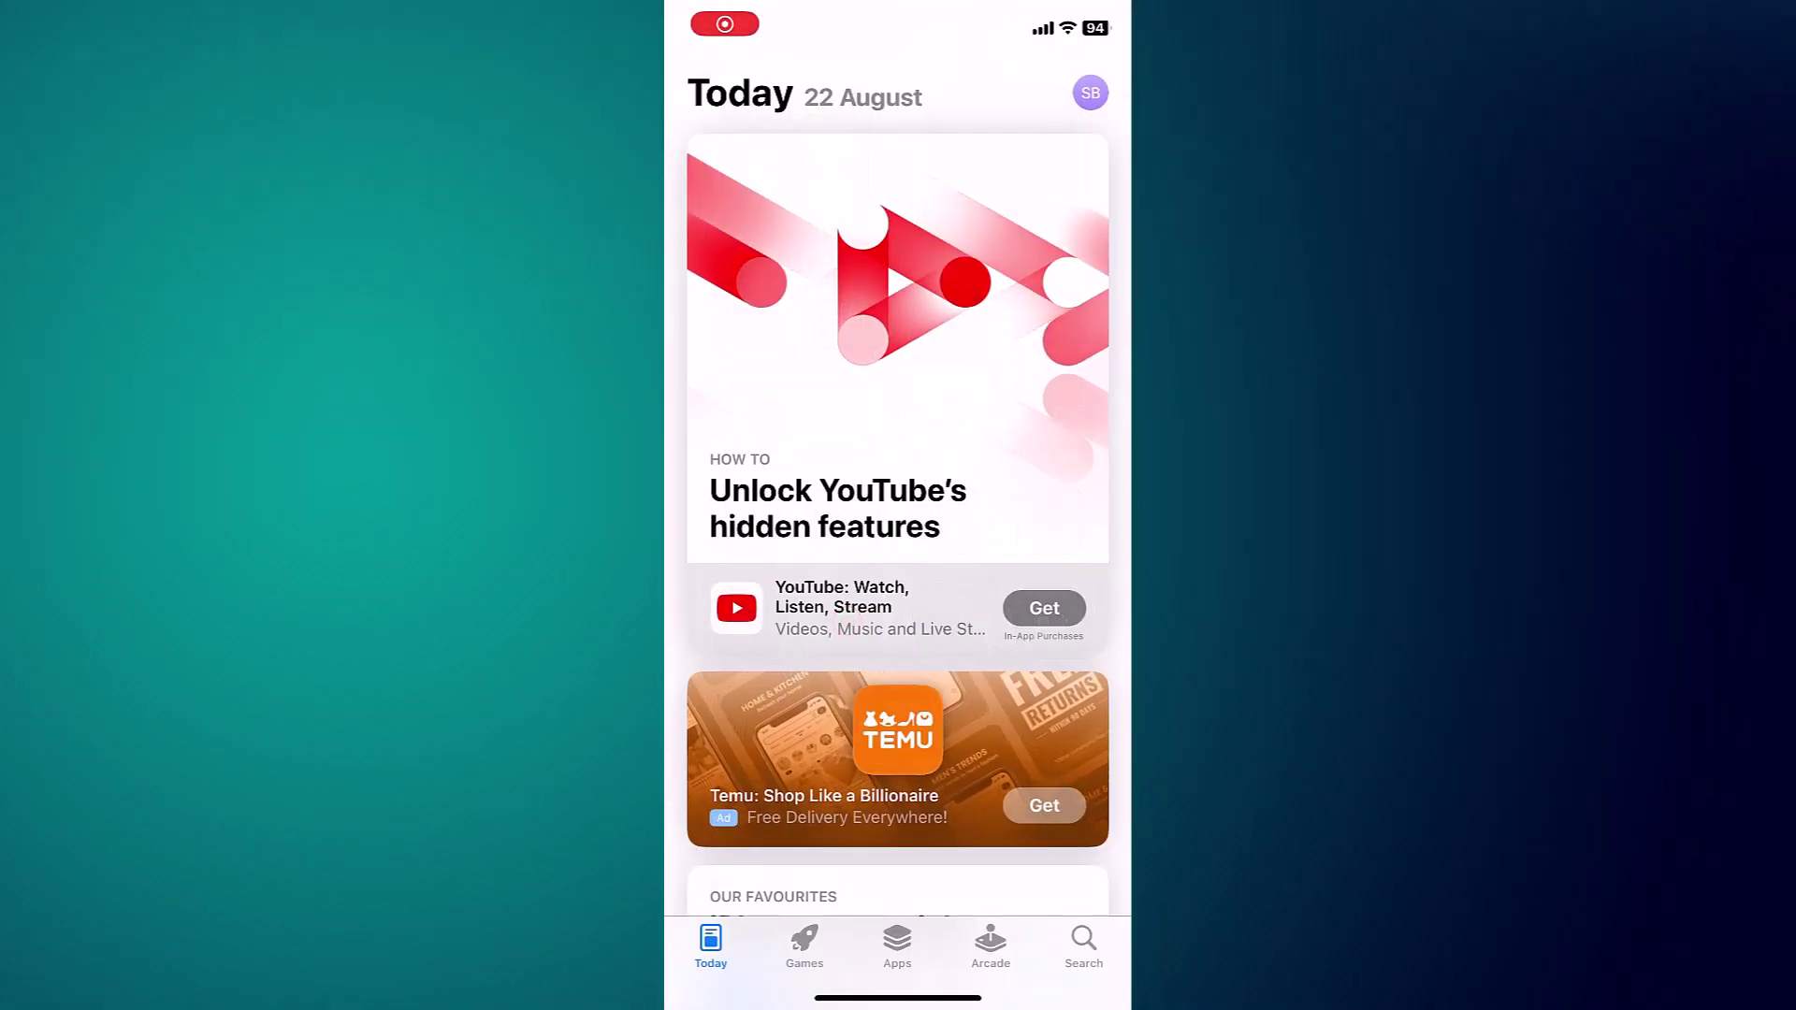
Step: Switch to the App Store on the phone and search for "siemens sts"
click(1083, 945)
click(882, 144)
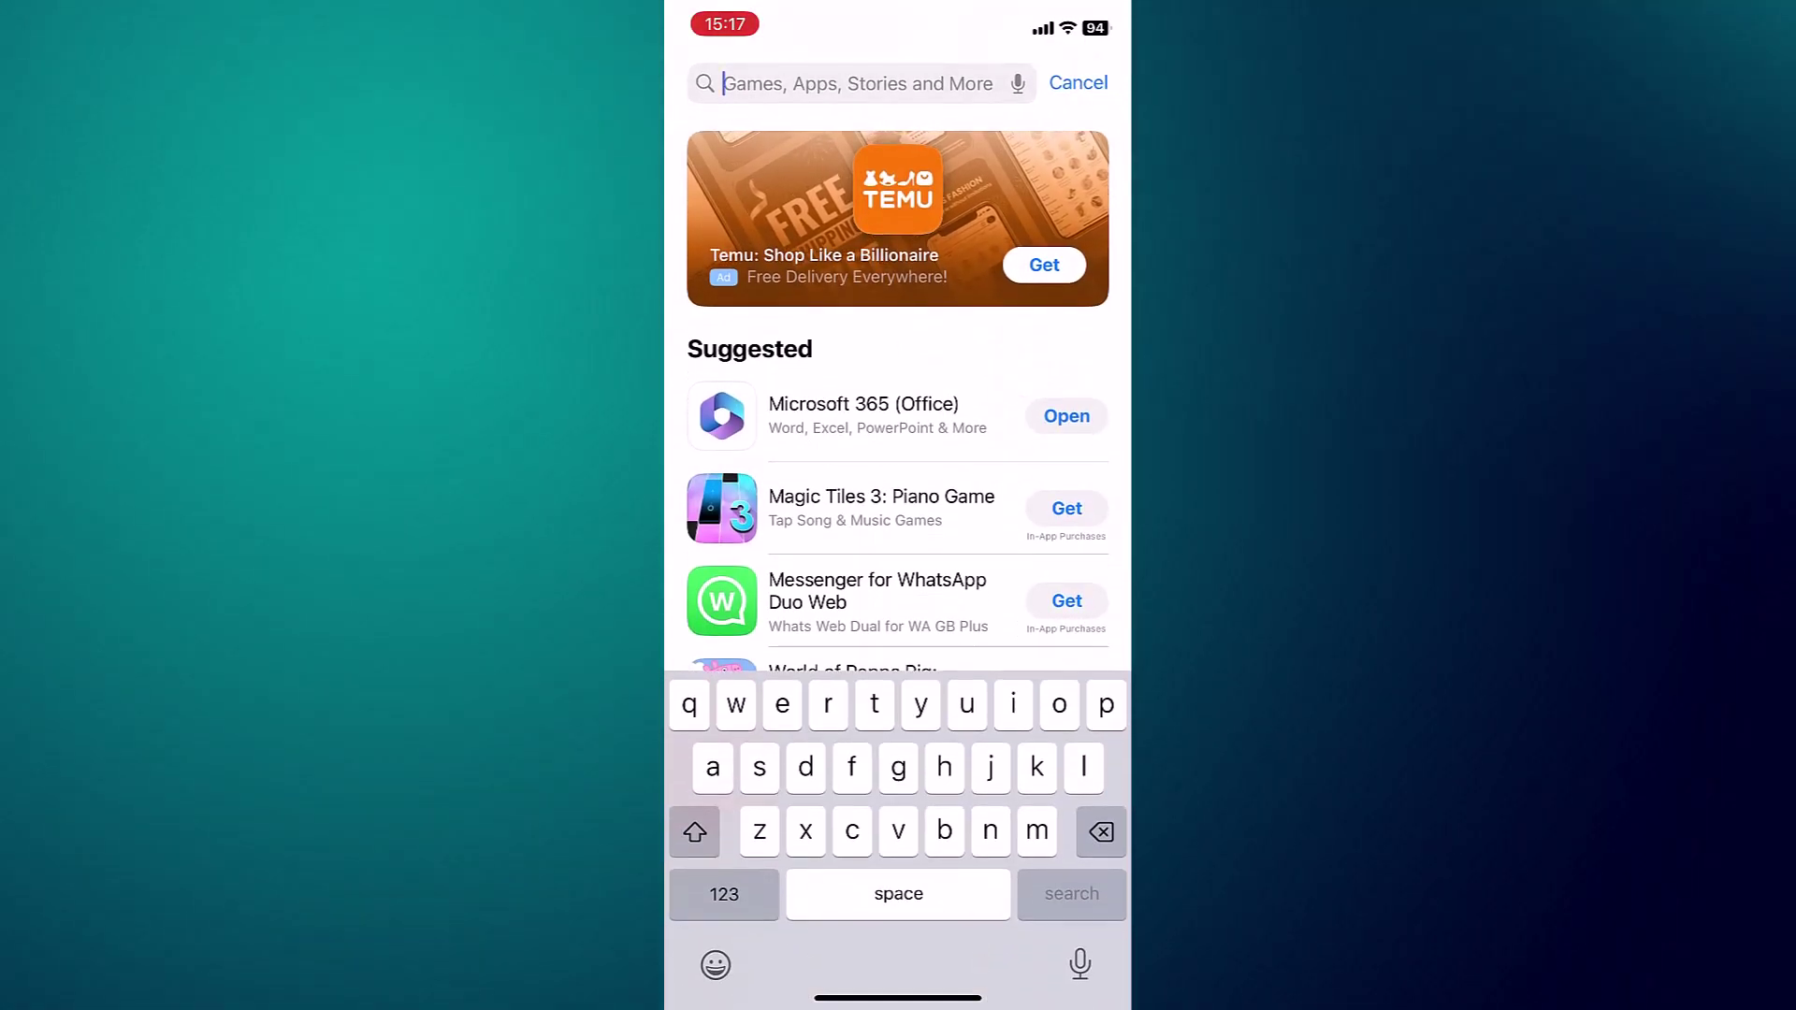
text(siemen)
key(BackSpace)
key(BackSpace)
key(BackSpace)
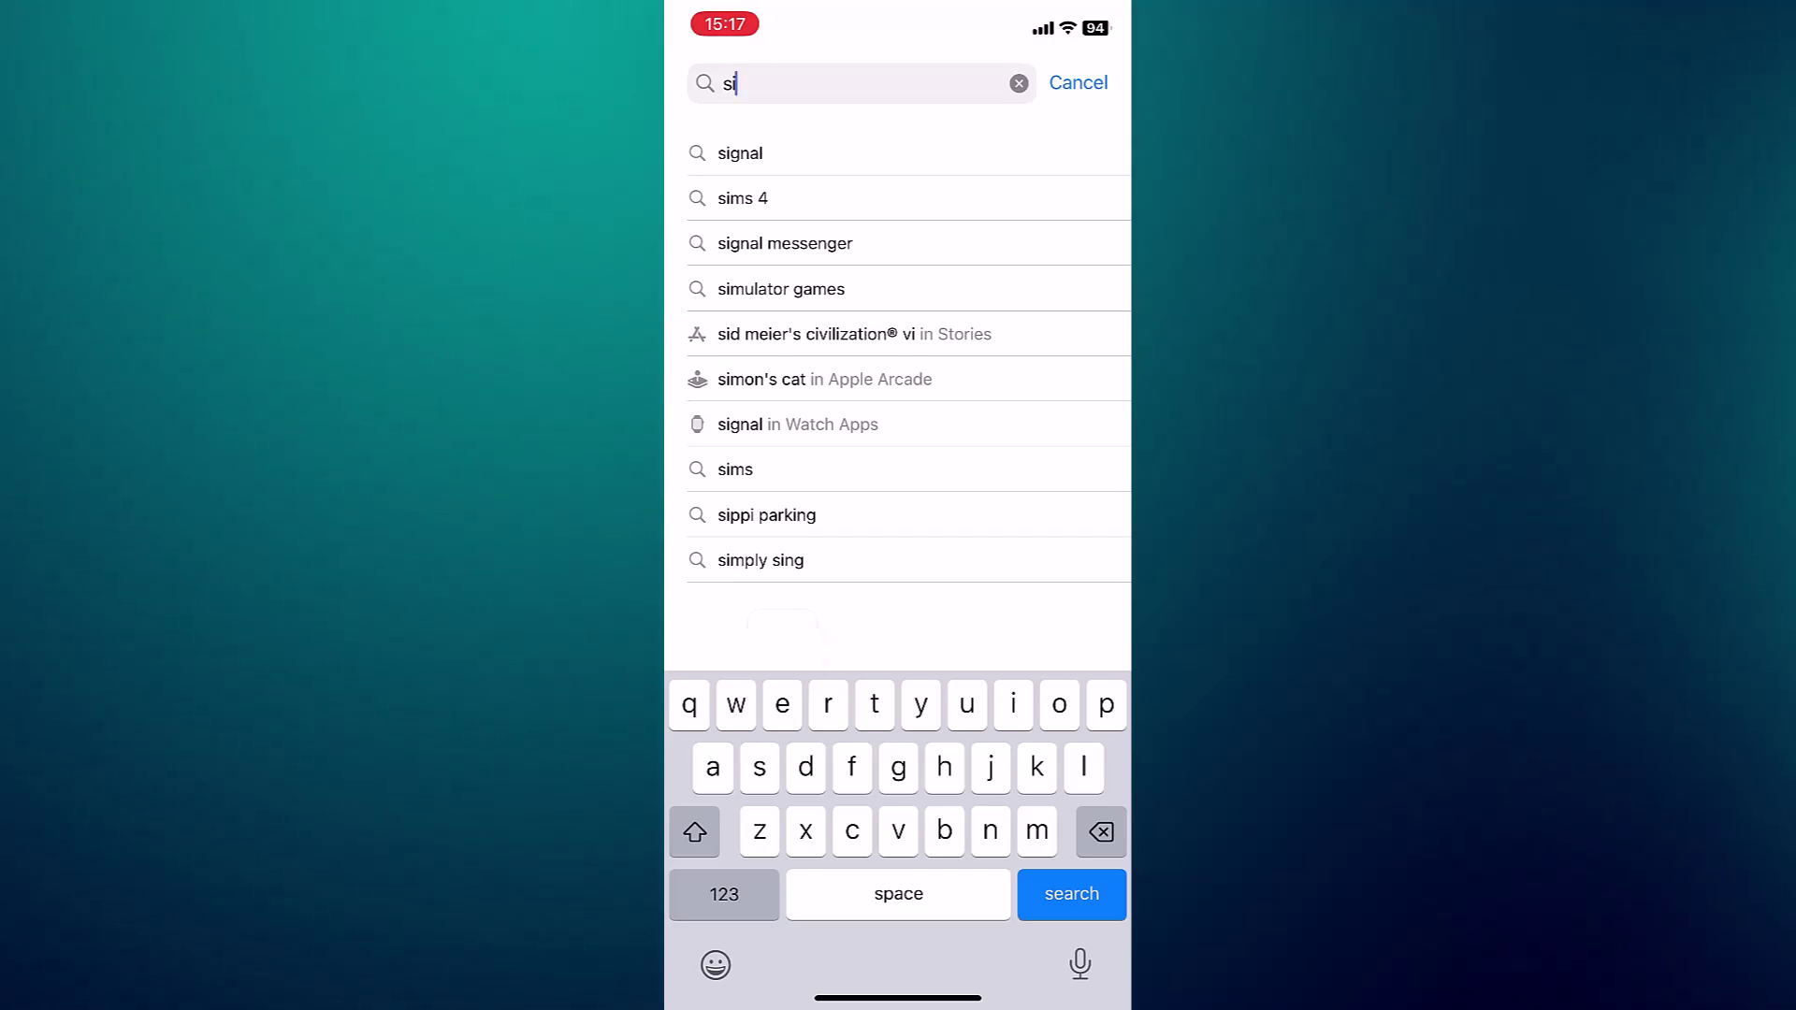
text(emens sts)
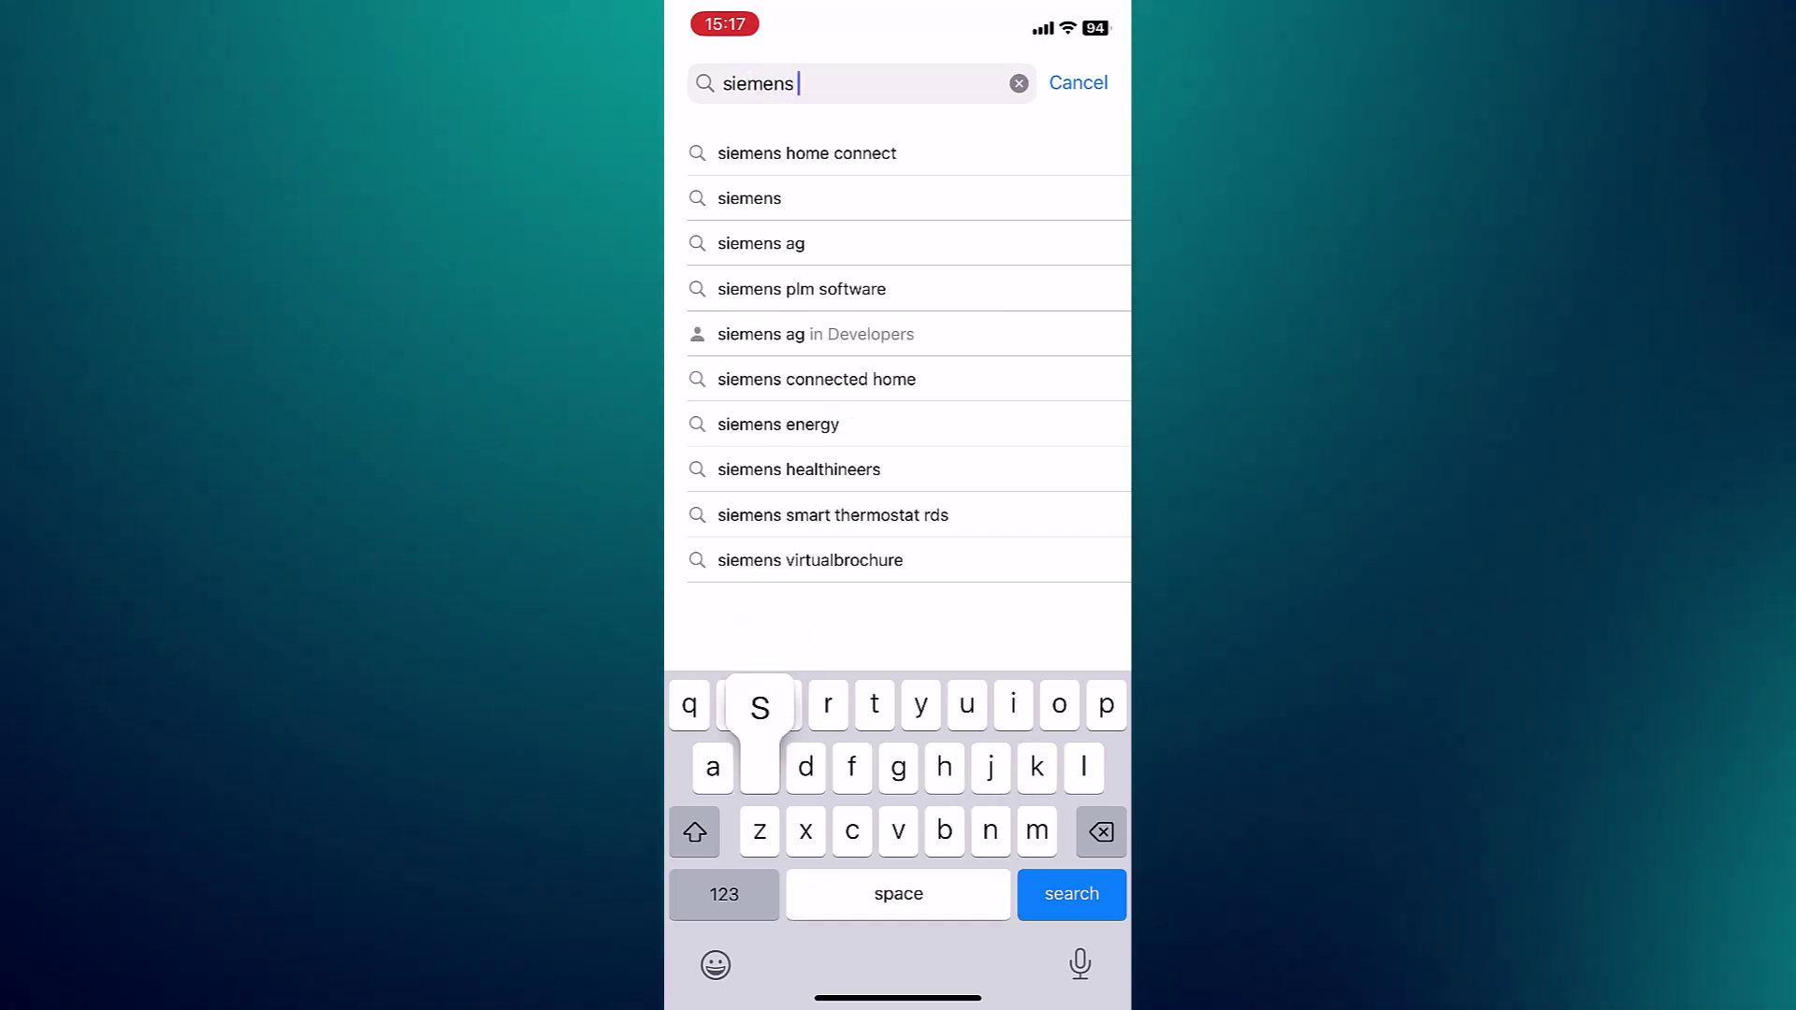
key(Return)
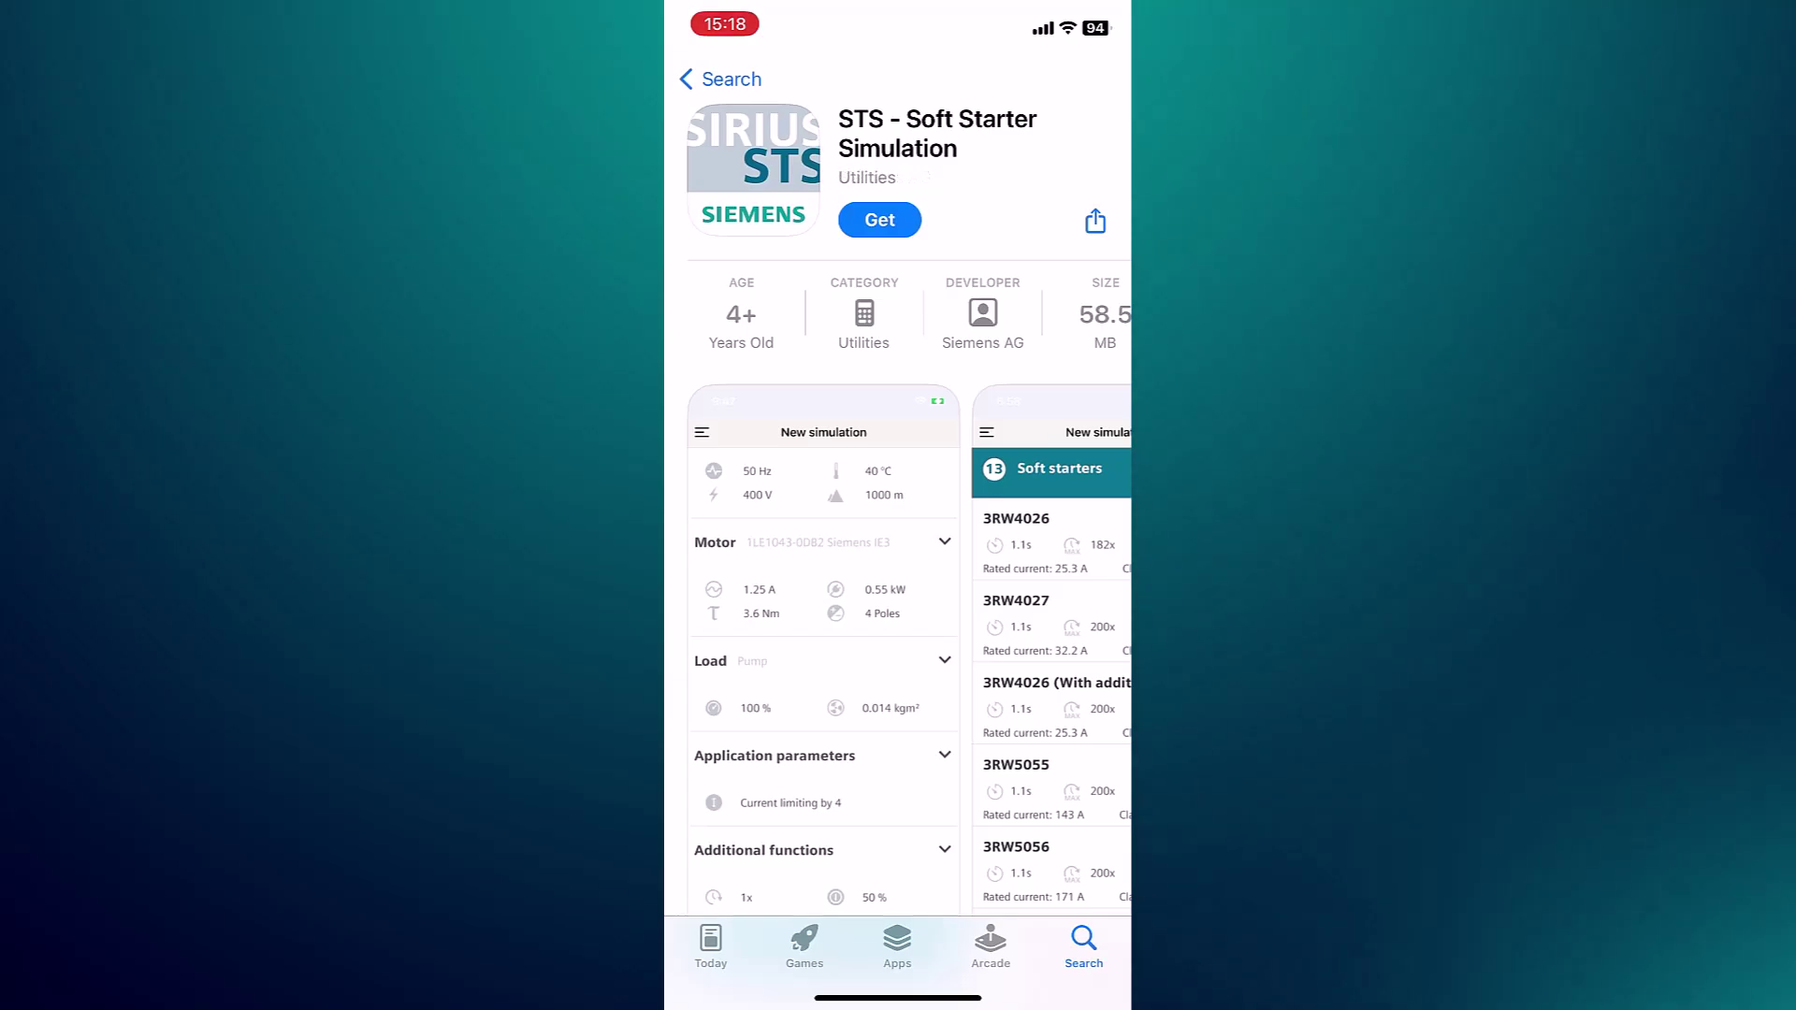
Step: Download the STS - Soft Starter Simulation app from its store page and launch it
click(880, 220)
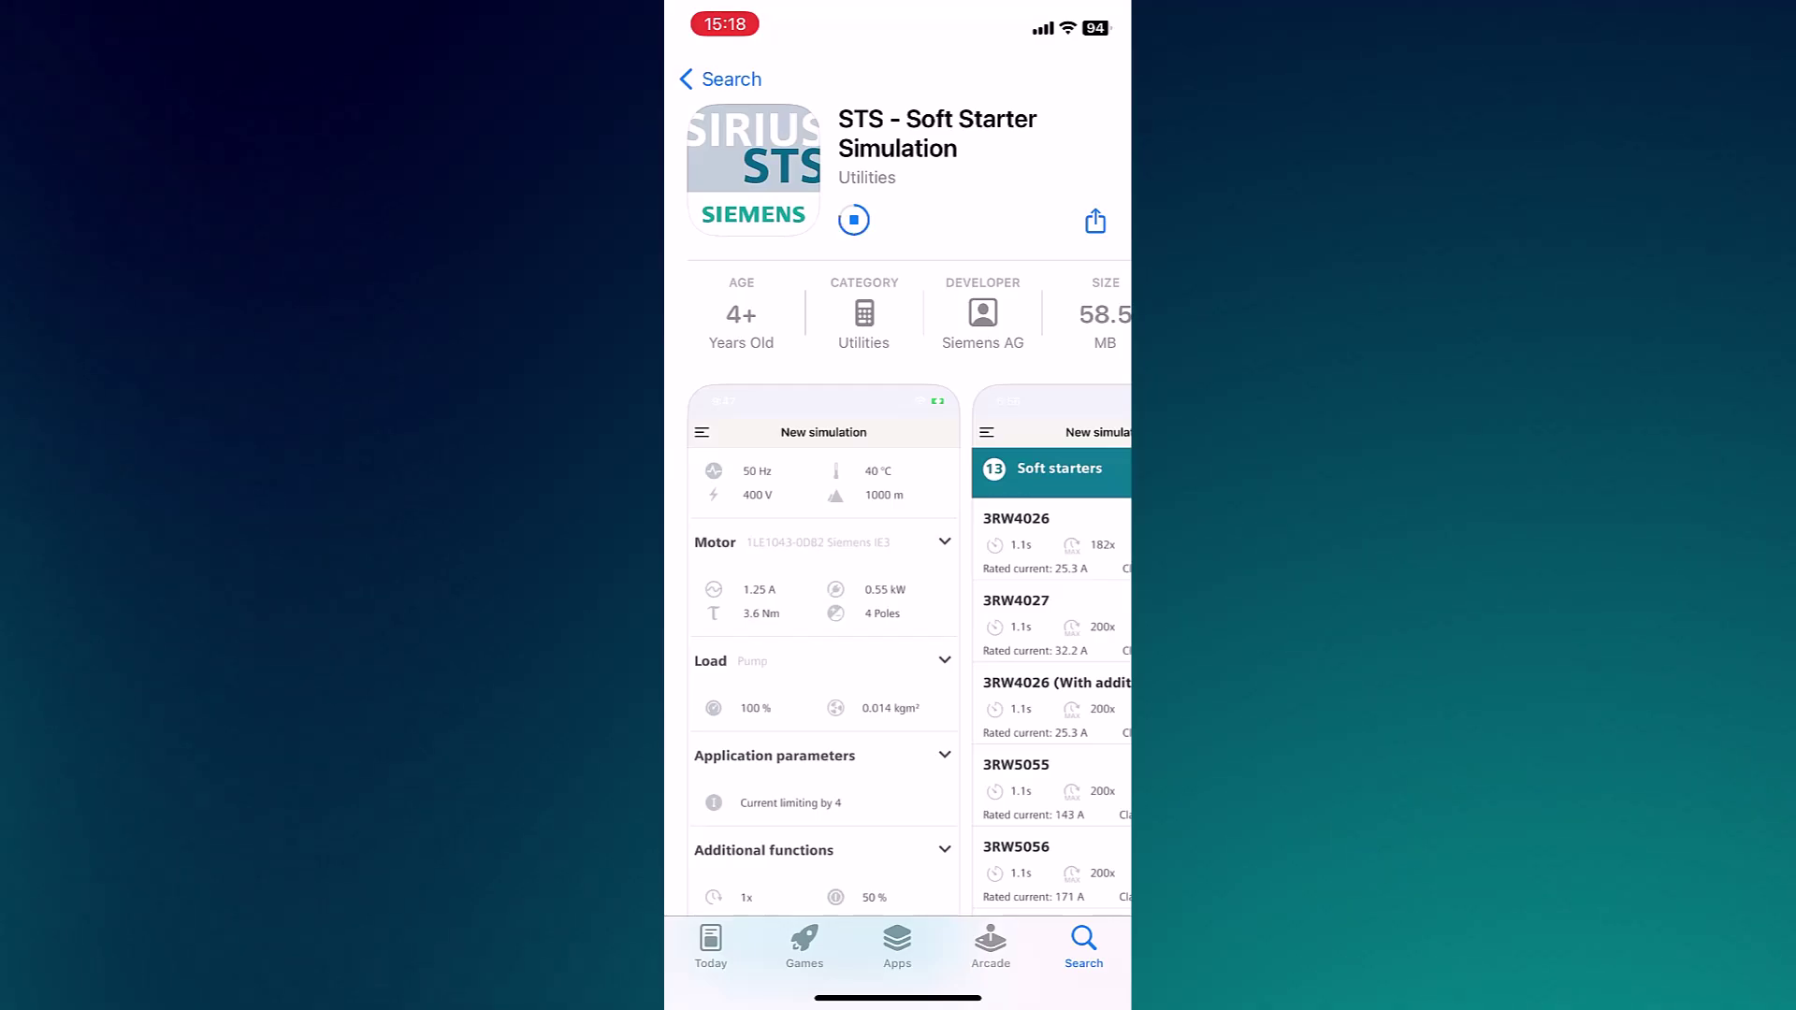
click(879, 219)
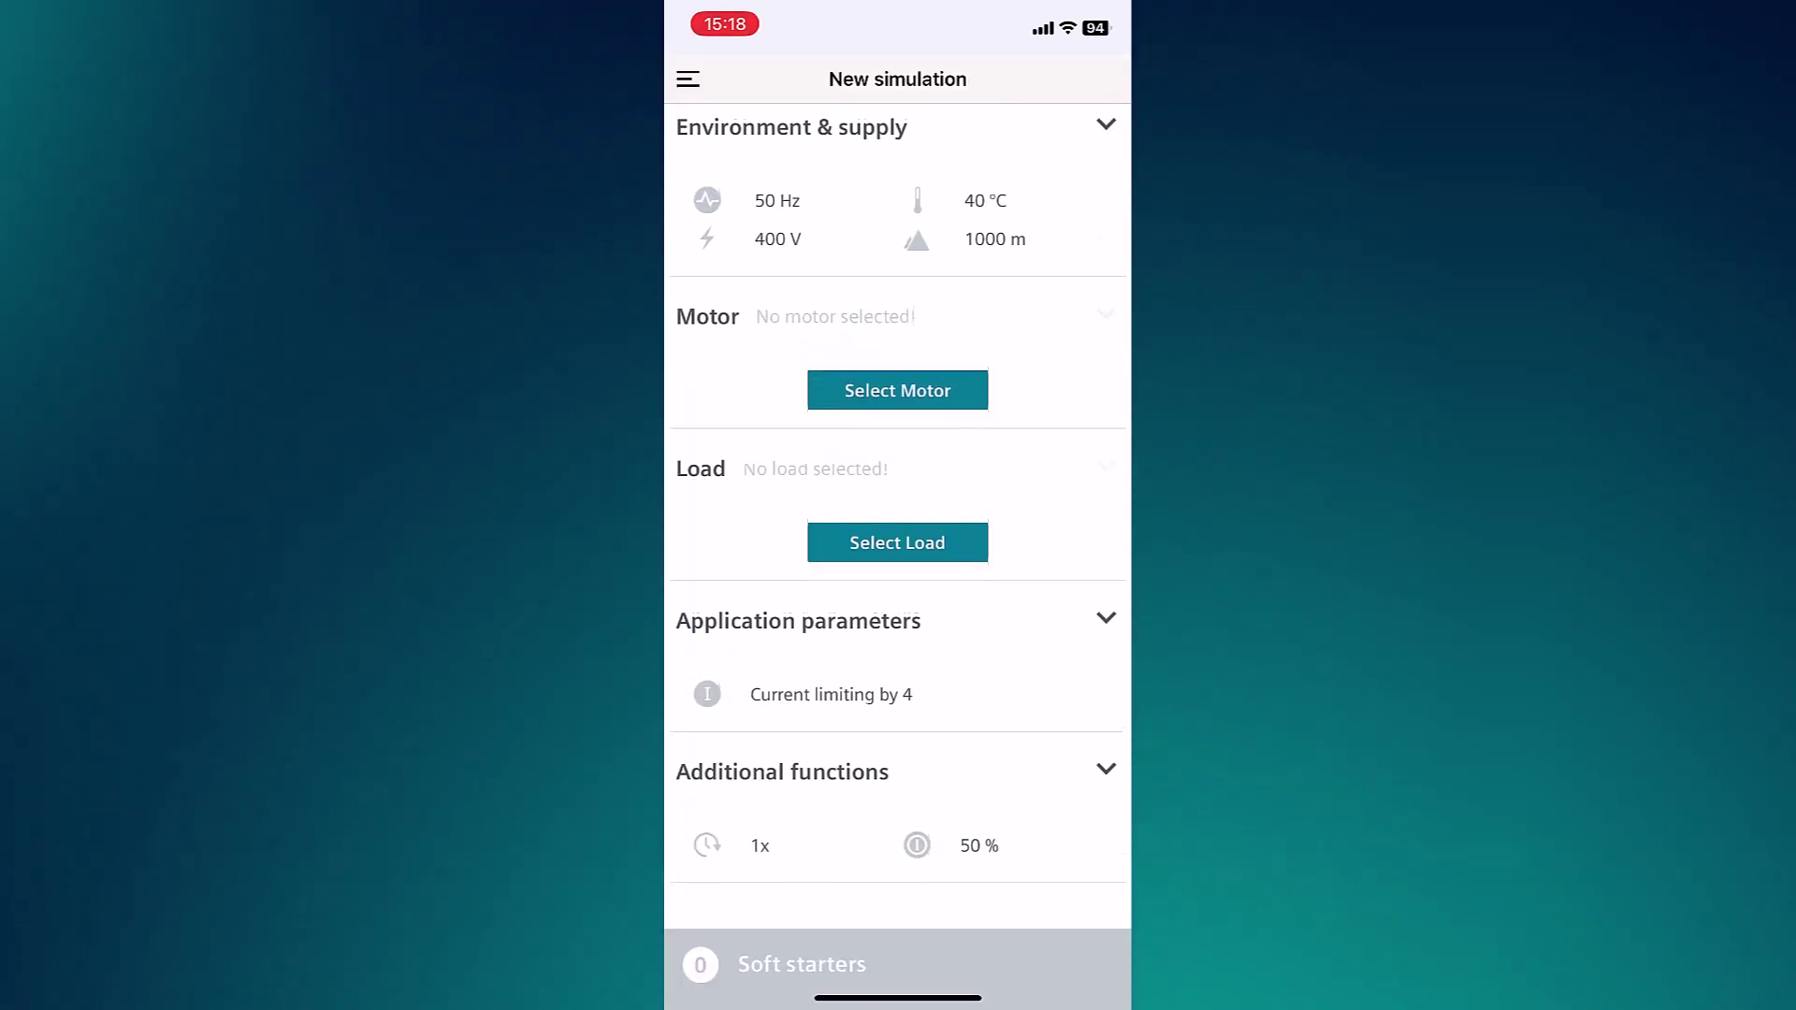
Step: Use the mobile app's Open simulation function to access the saved simulations
click(687, 78)
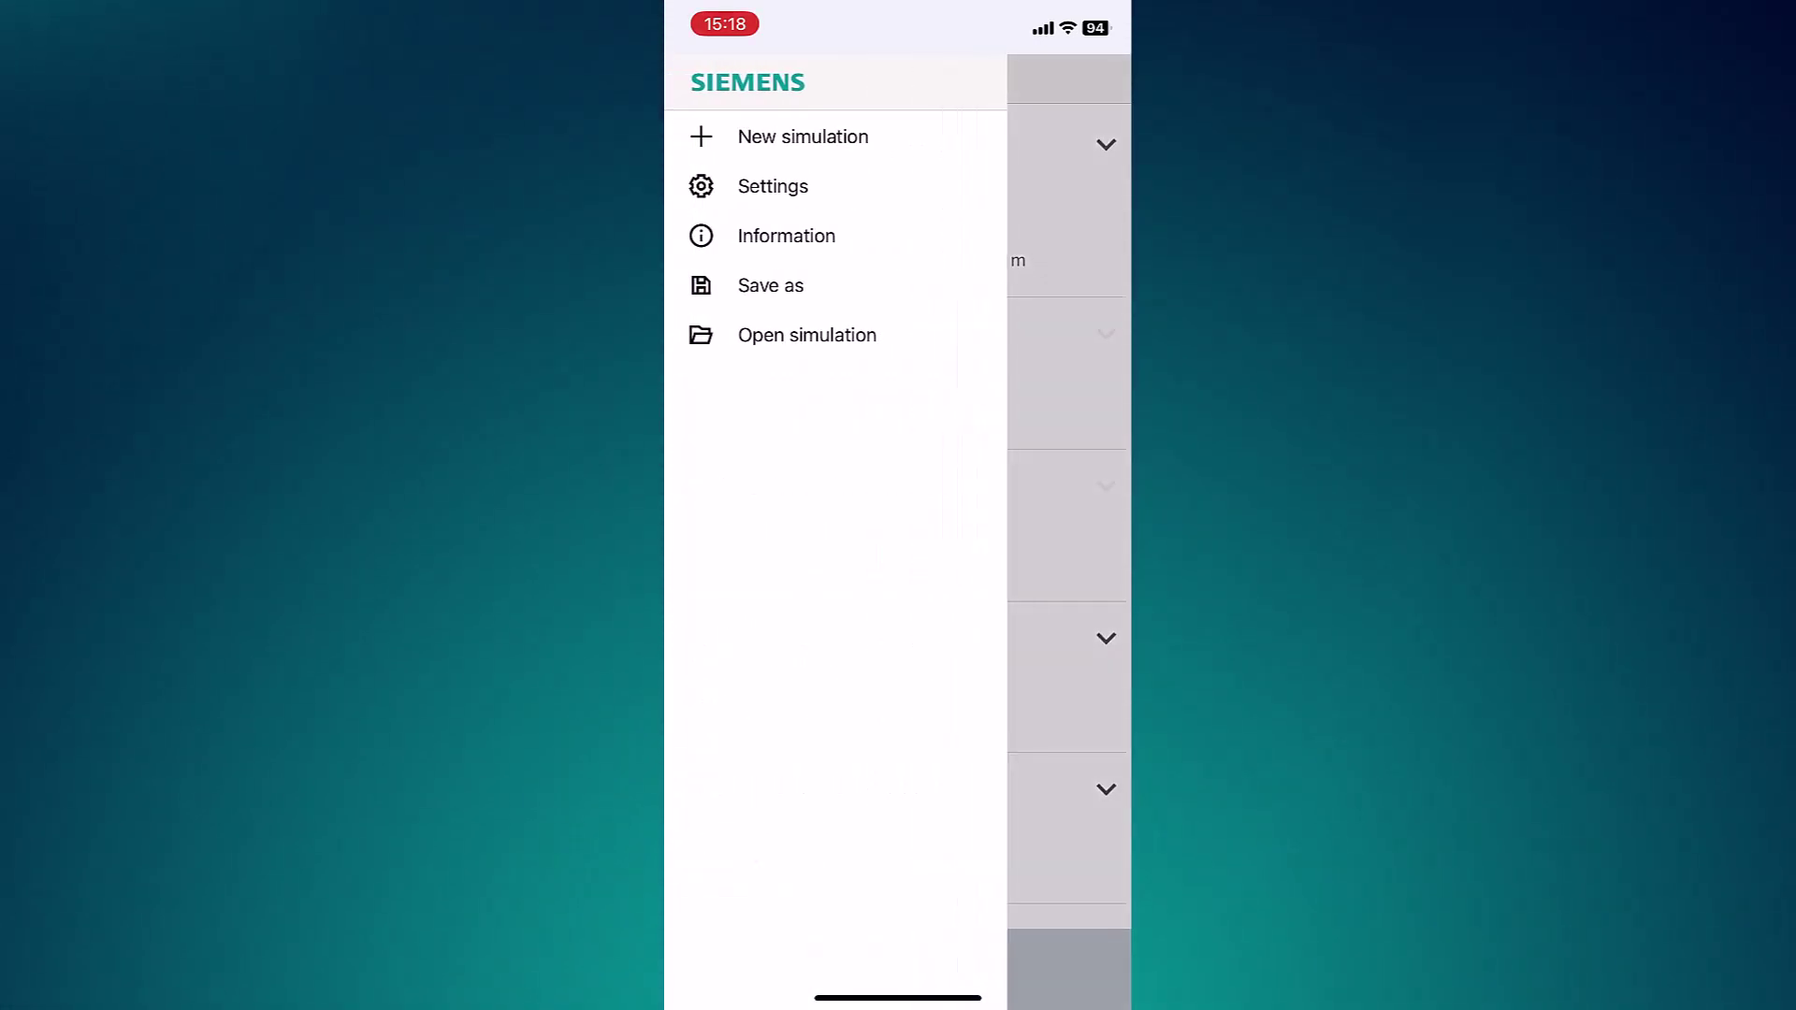
click(808, 335)
click(821, 584)
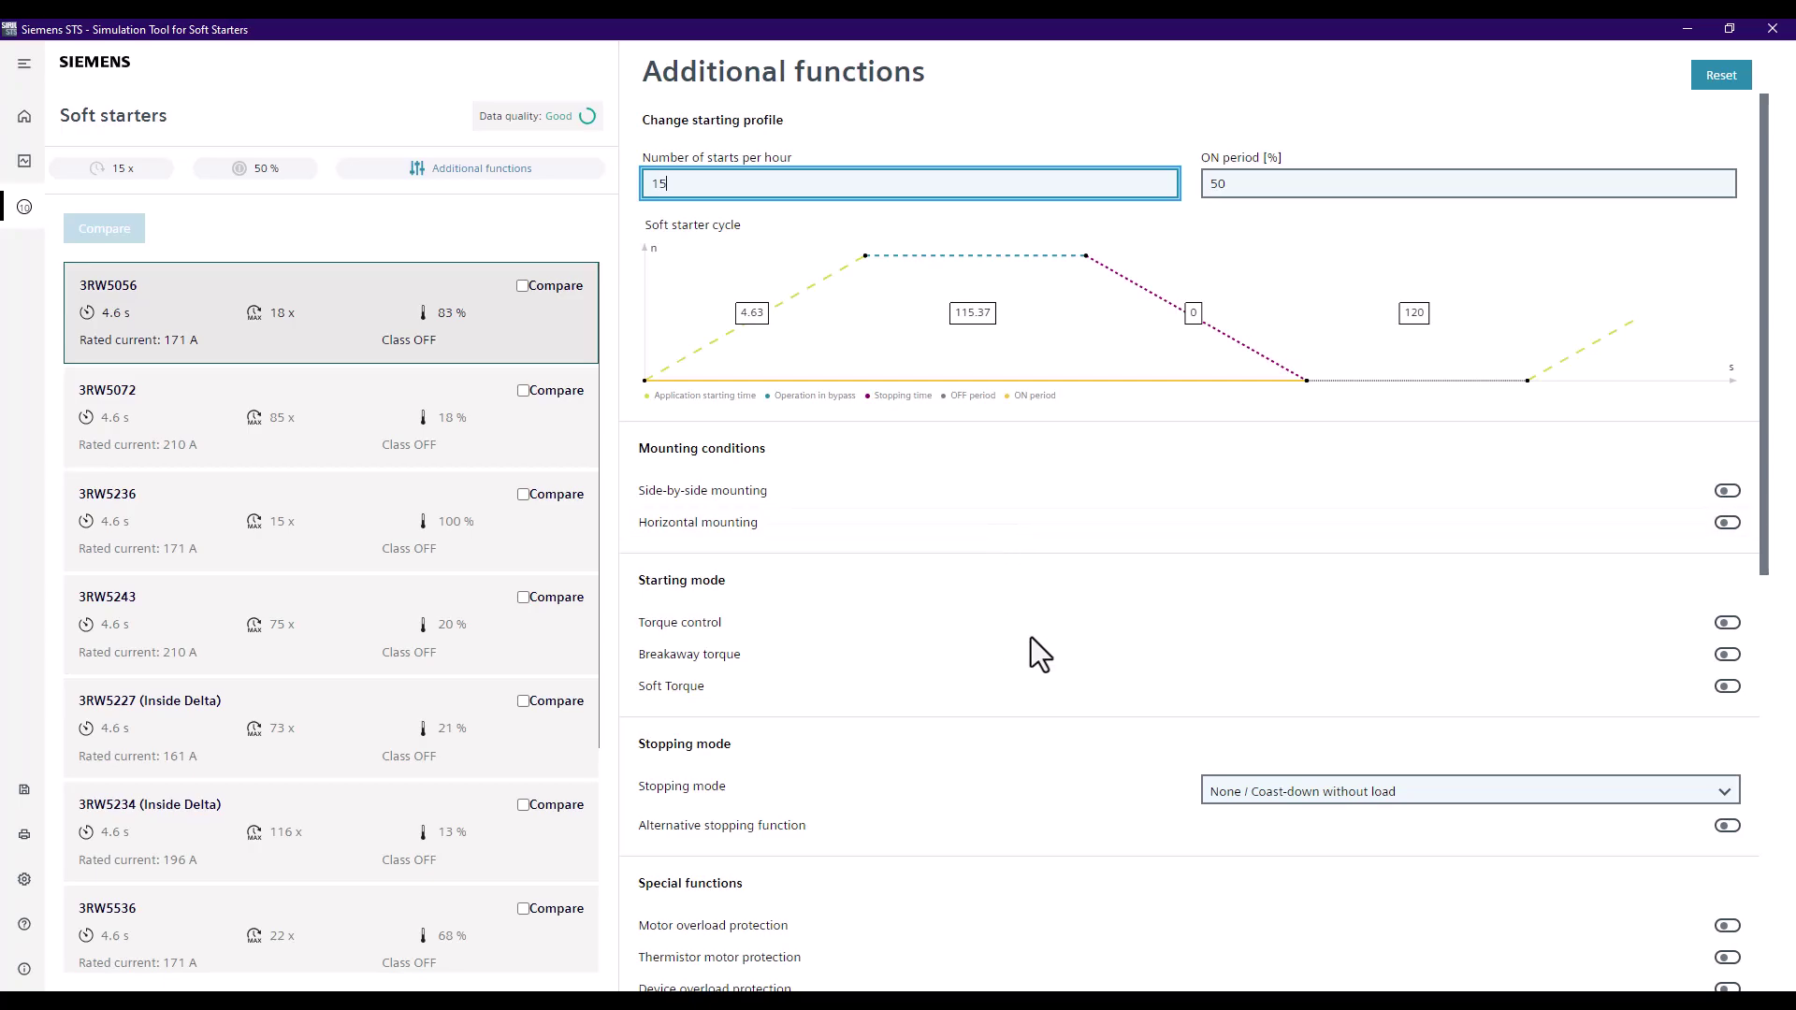
Step: In the desktop Simulation Tool for Soft Starters, set the stopping mode in the additional functions to Pump stop
scroll(1153, 608, down, 3)
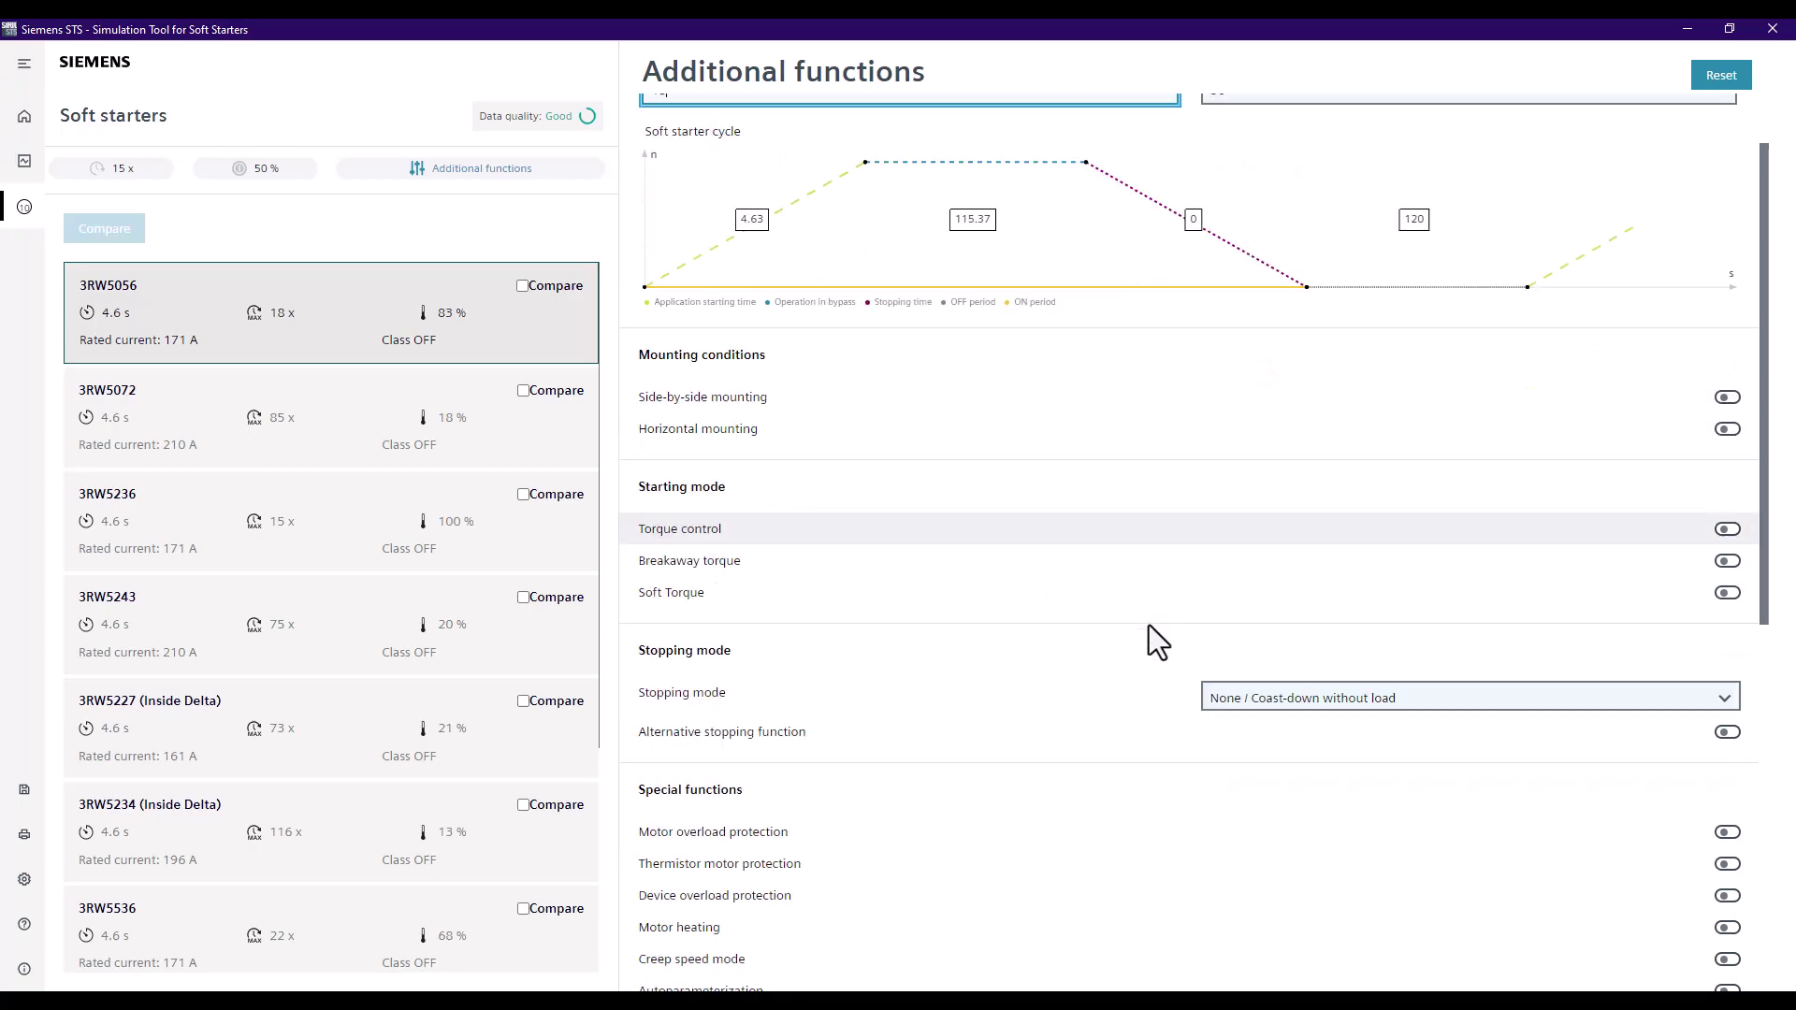
click(1394, 508)
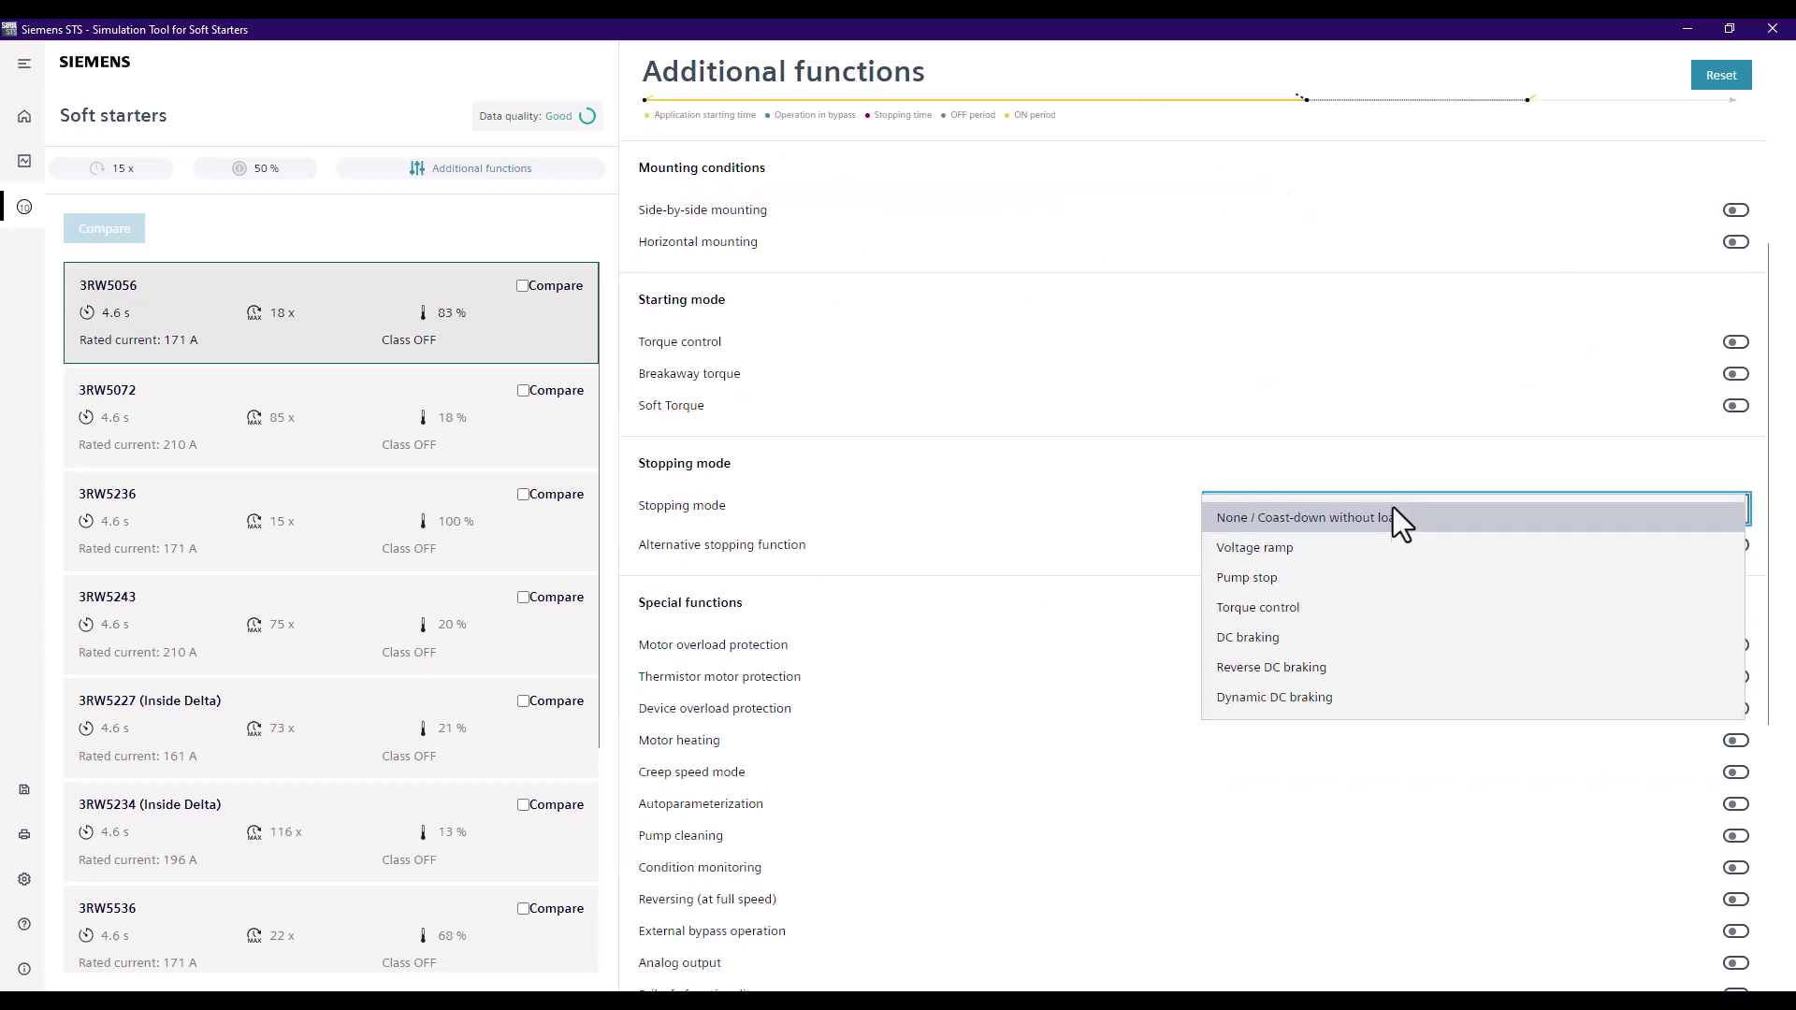
click(1383, 578)
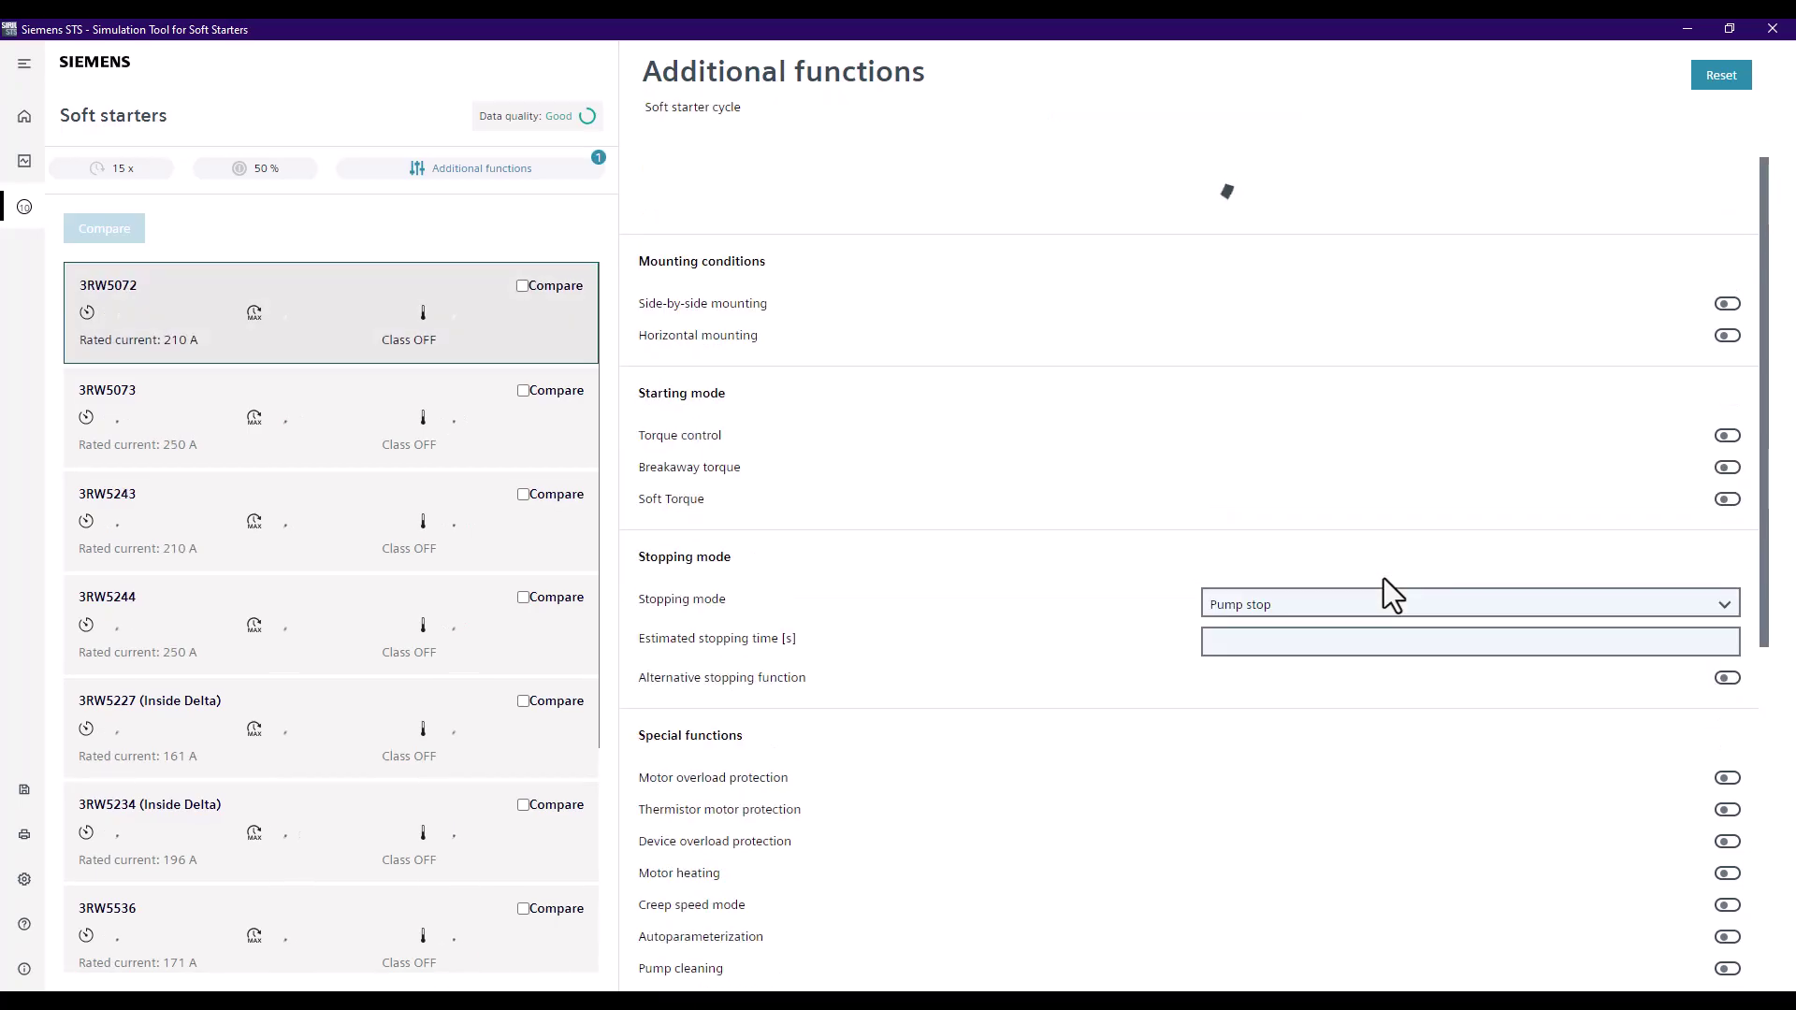
scroll(1316, 597, down, 1)
scroll(1317, 596, down, 2)
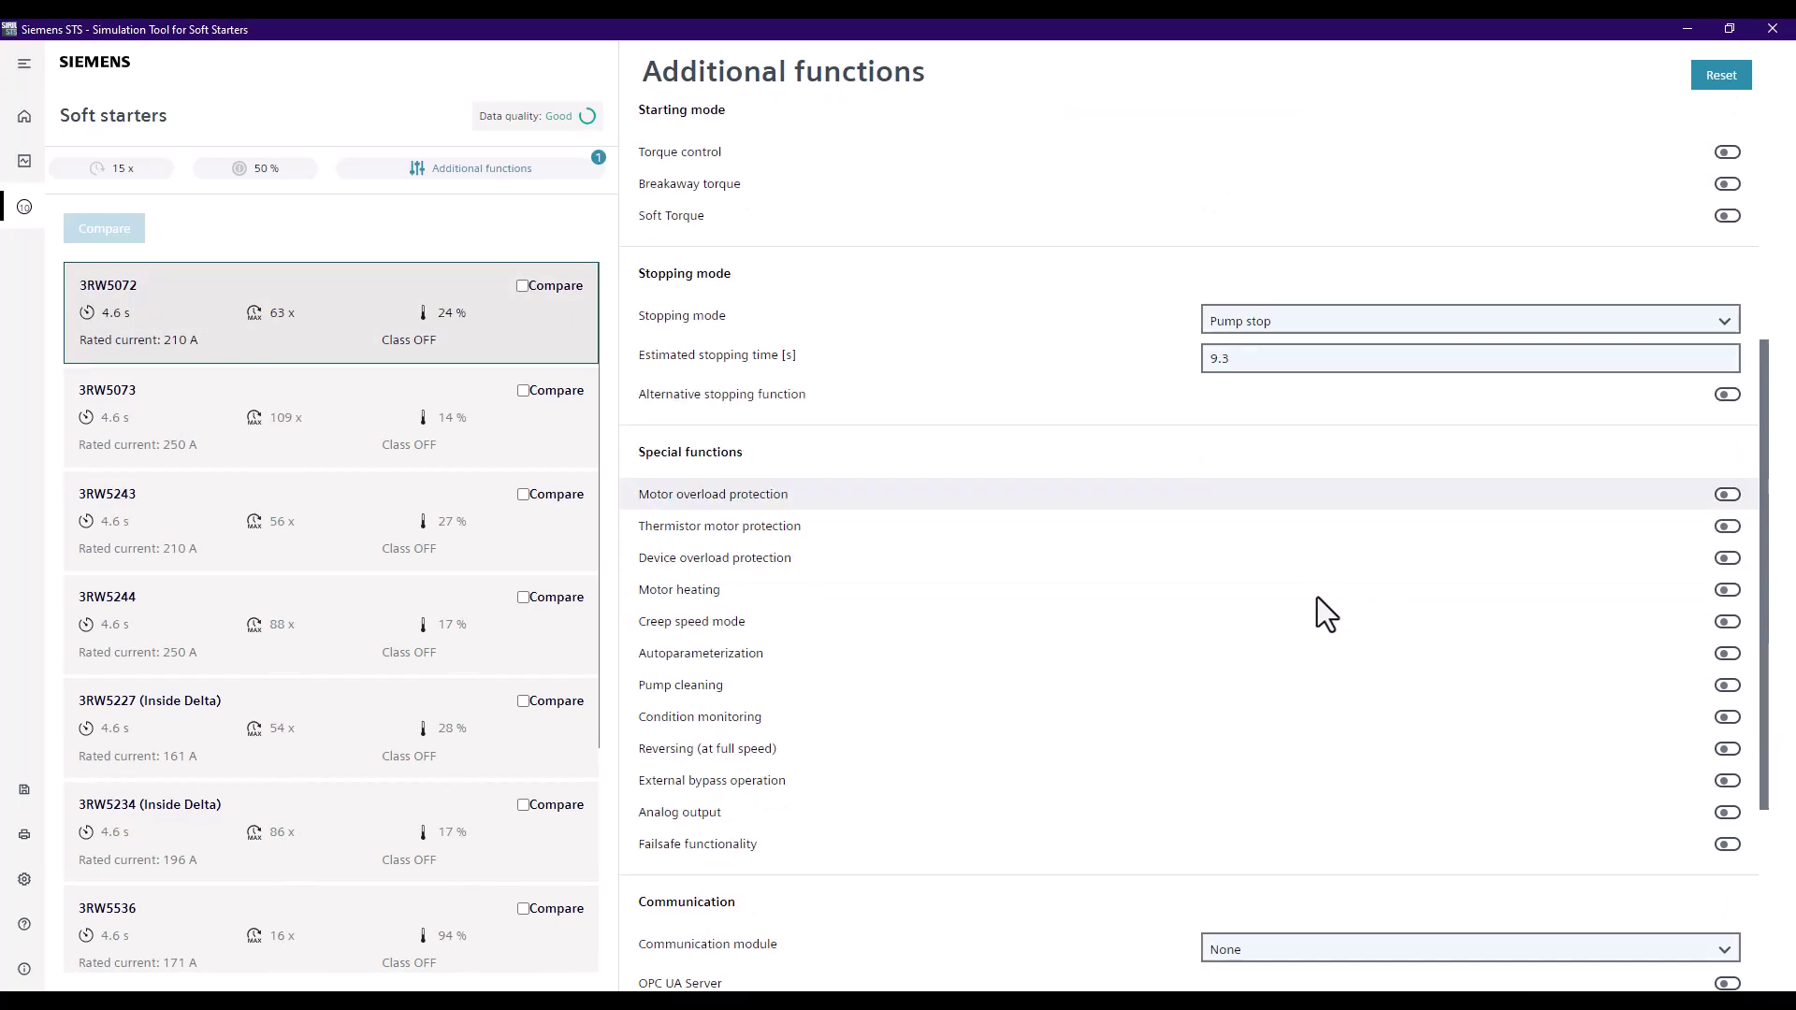